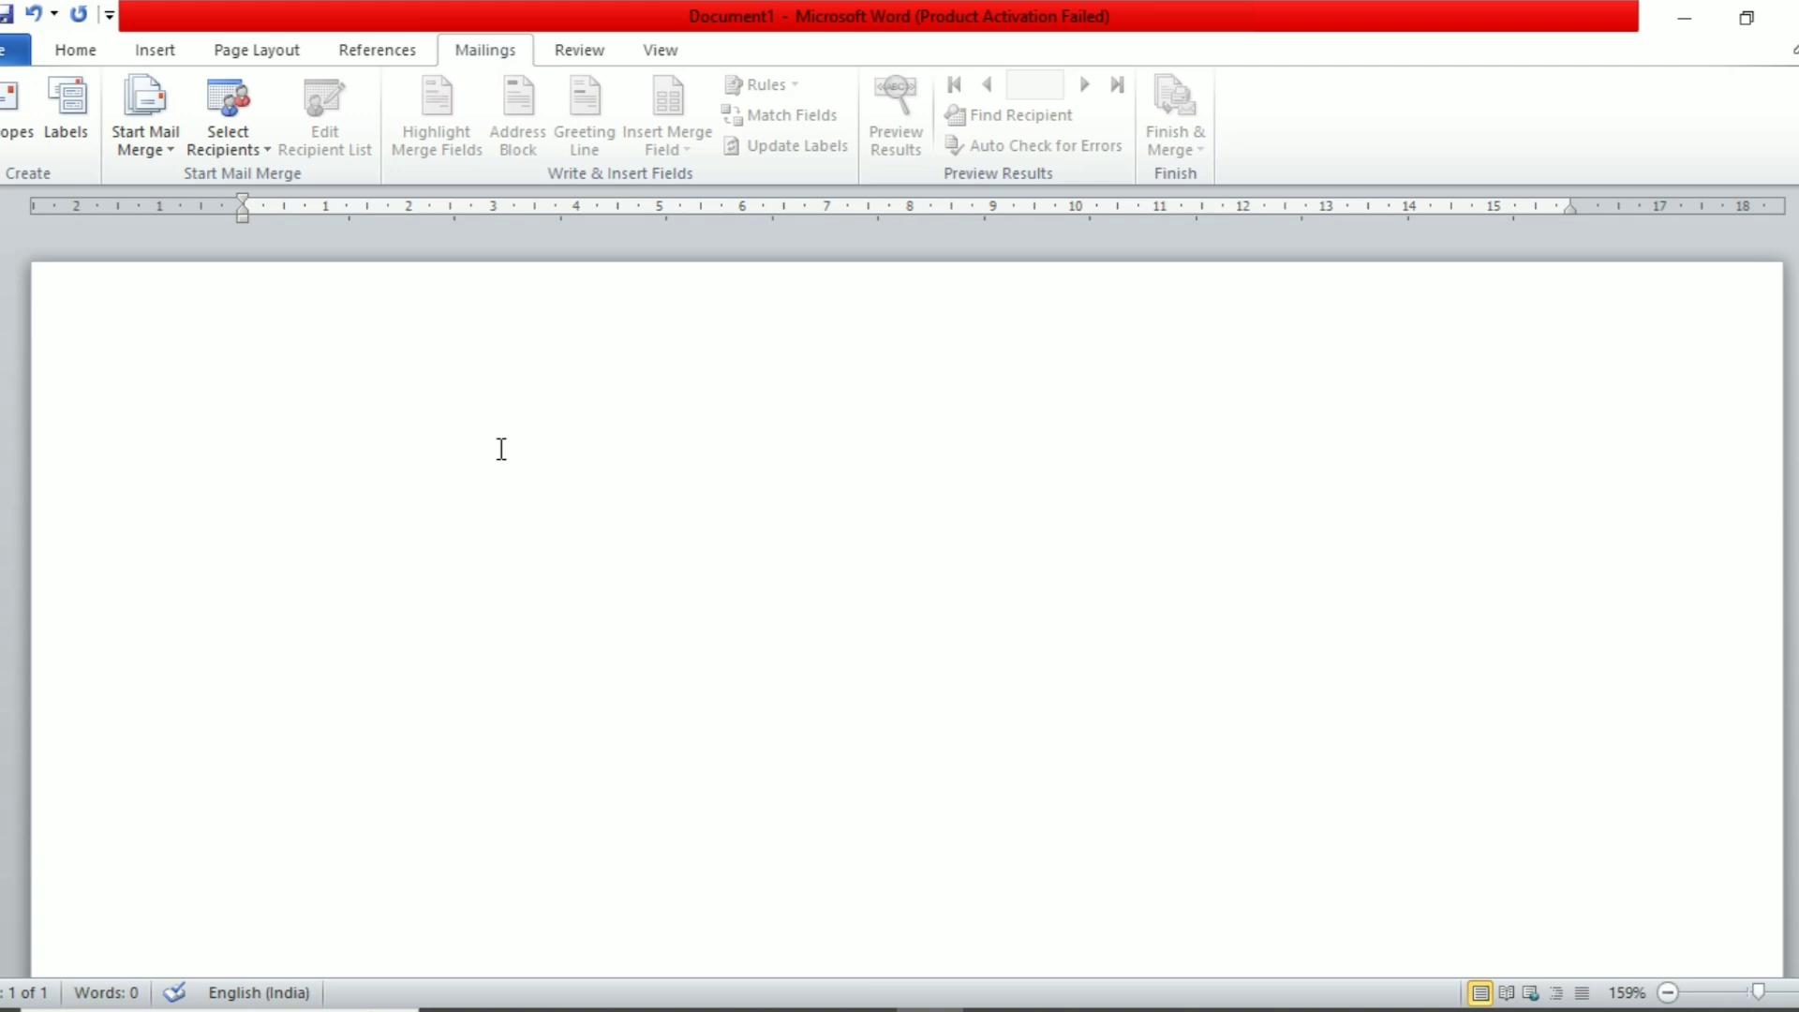
# Start an envelope with the return address omitted and enter the recipient's delivery address.
pyautogui.click(15, 141)
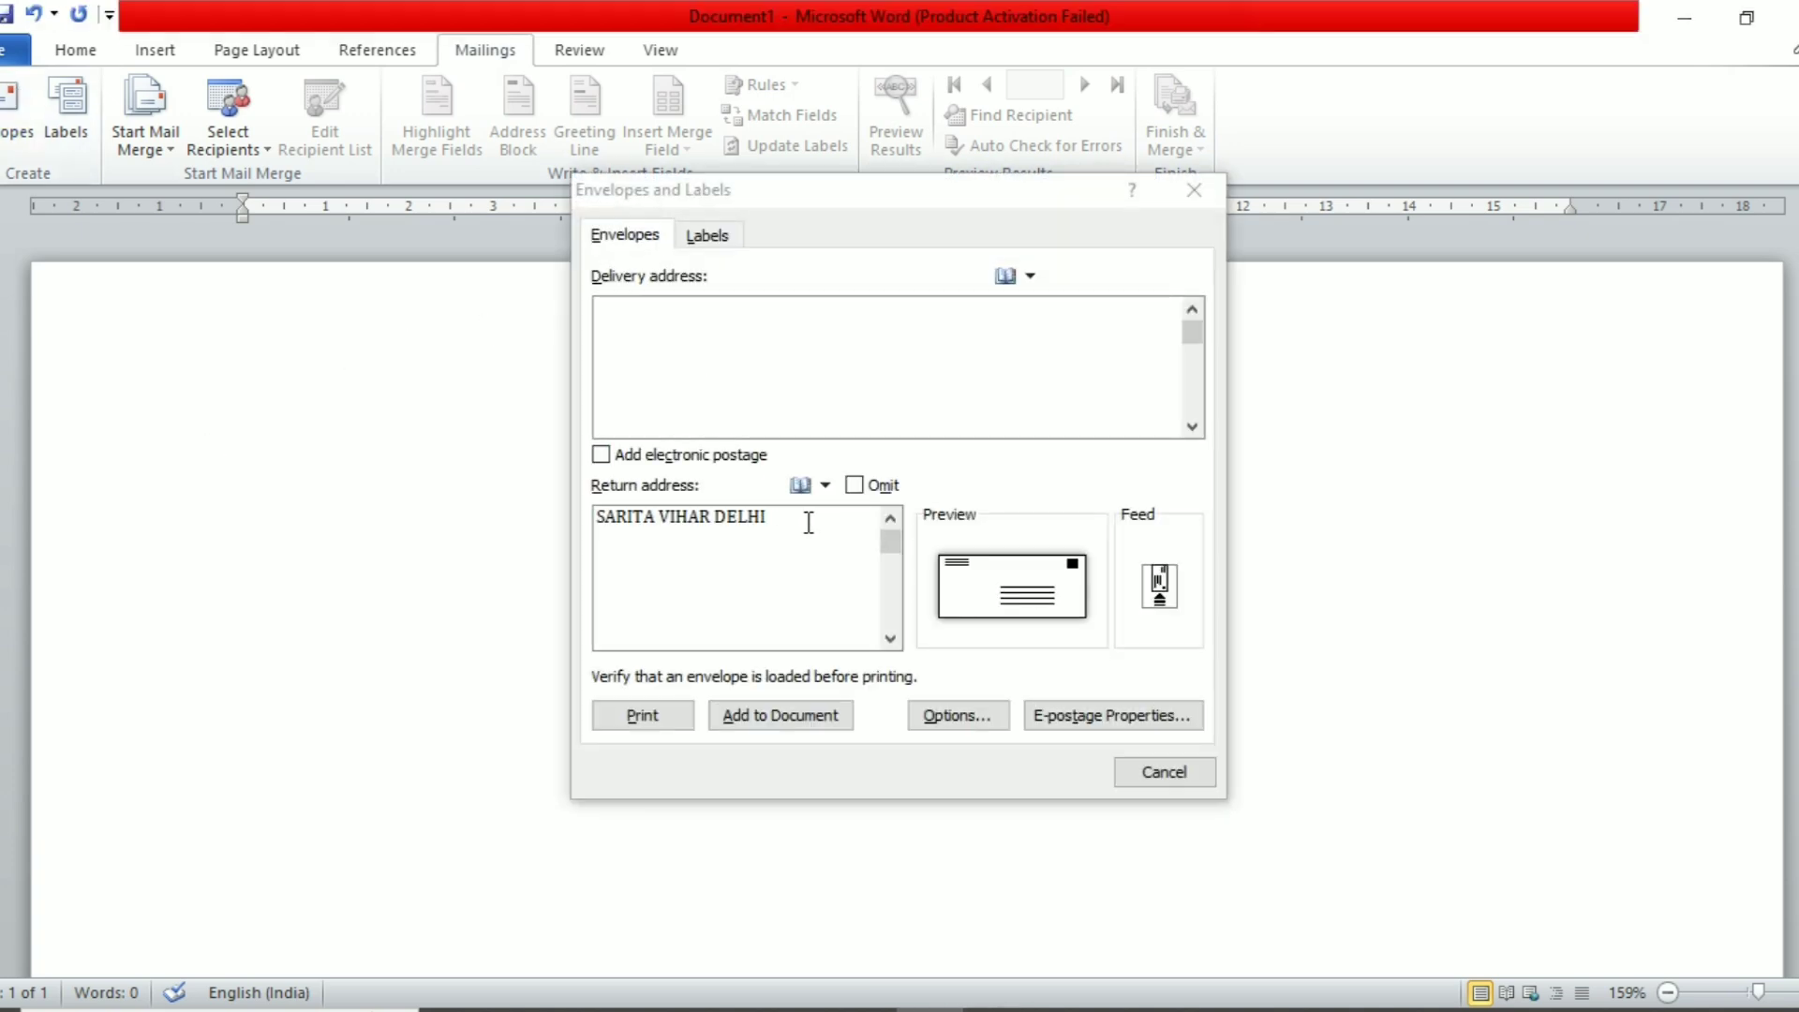
pyautogui.click(854, 485)
pyautogui.click(658, 307)
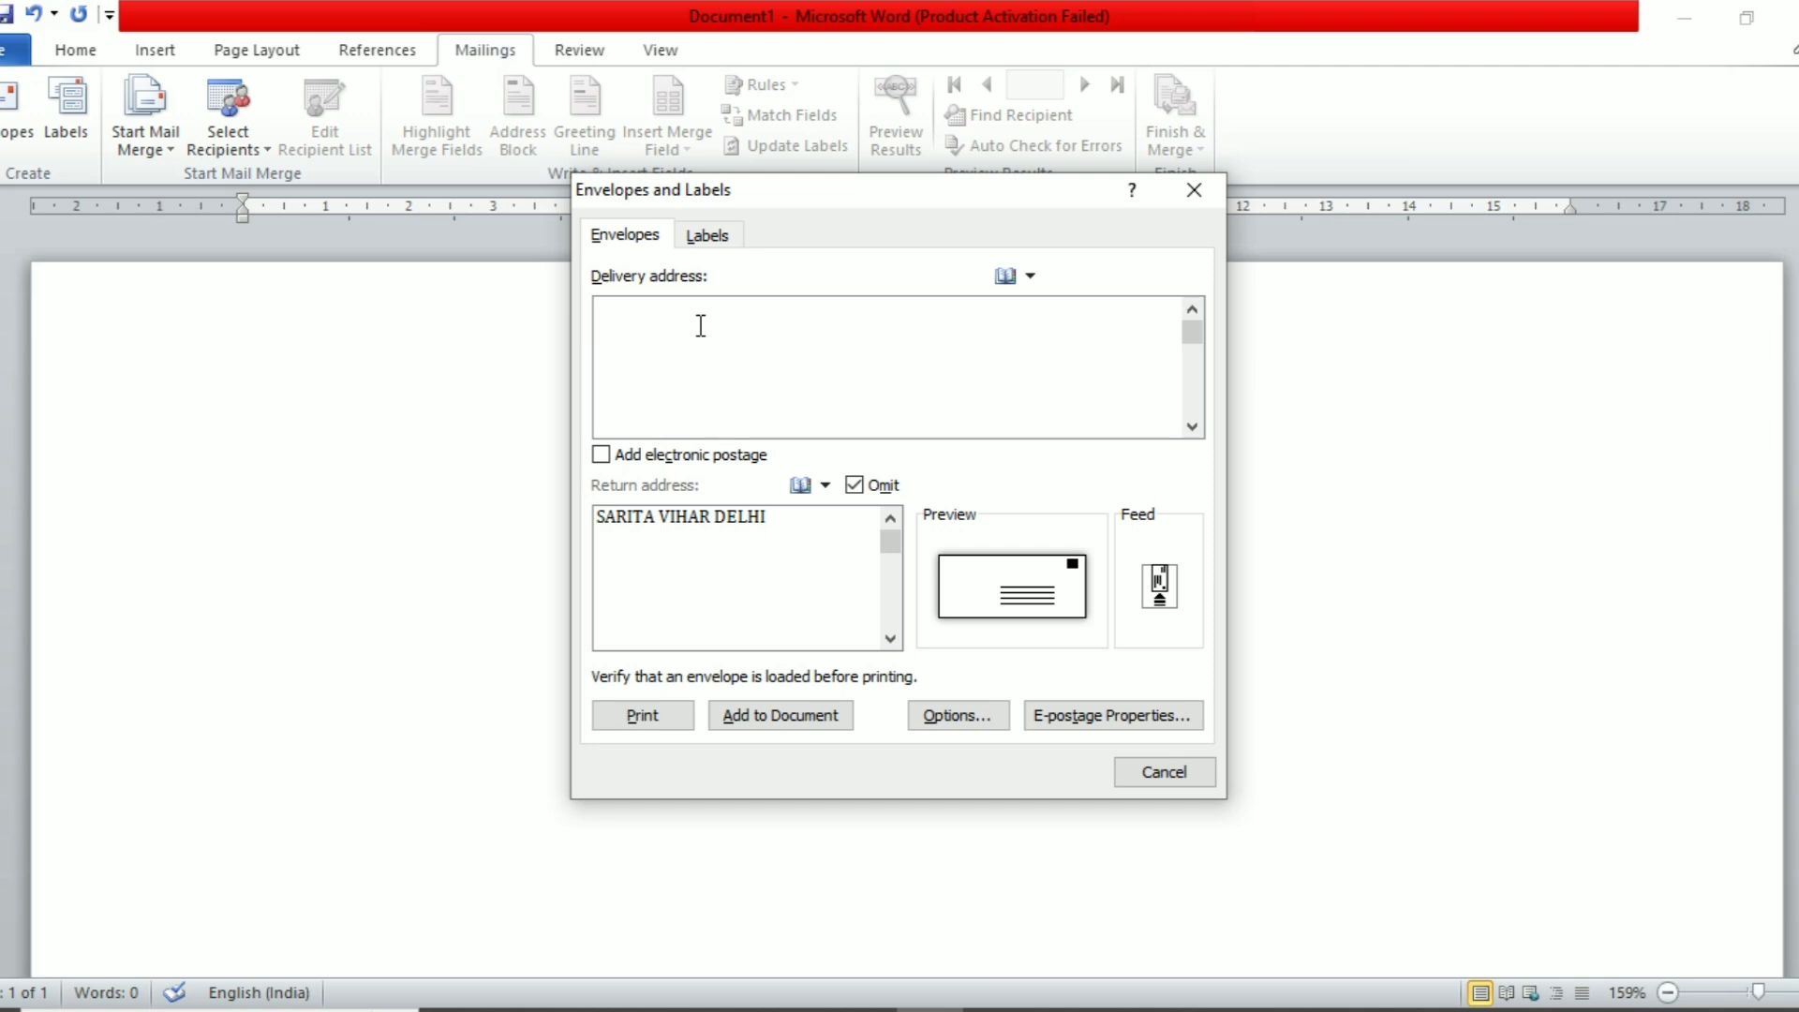
pyautogui.write('SHARLIMAR GARDEN')
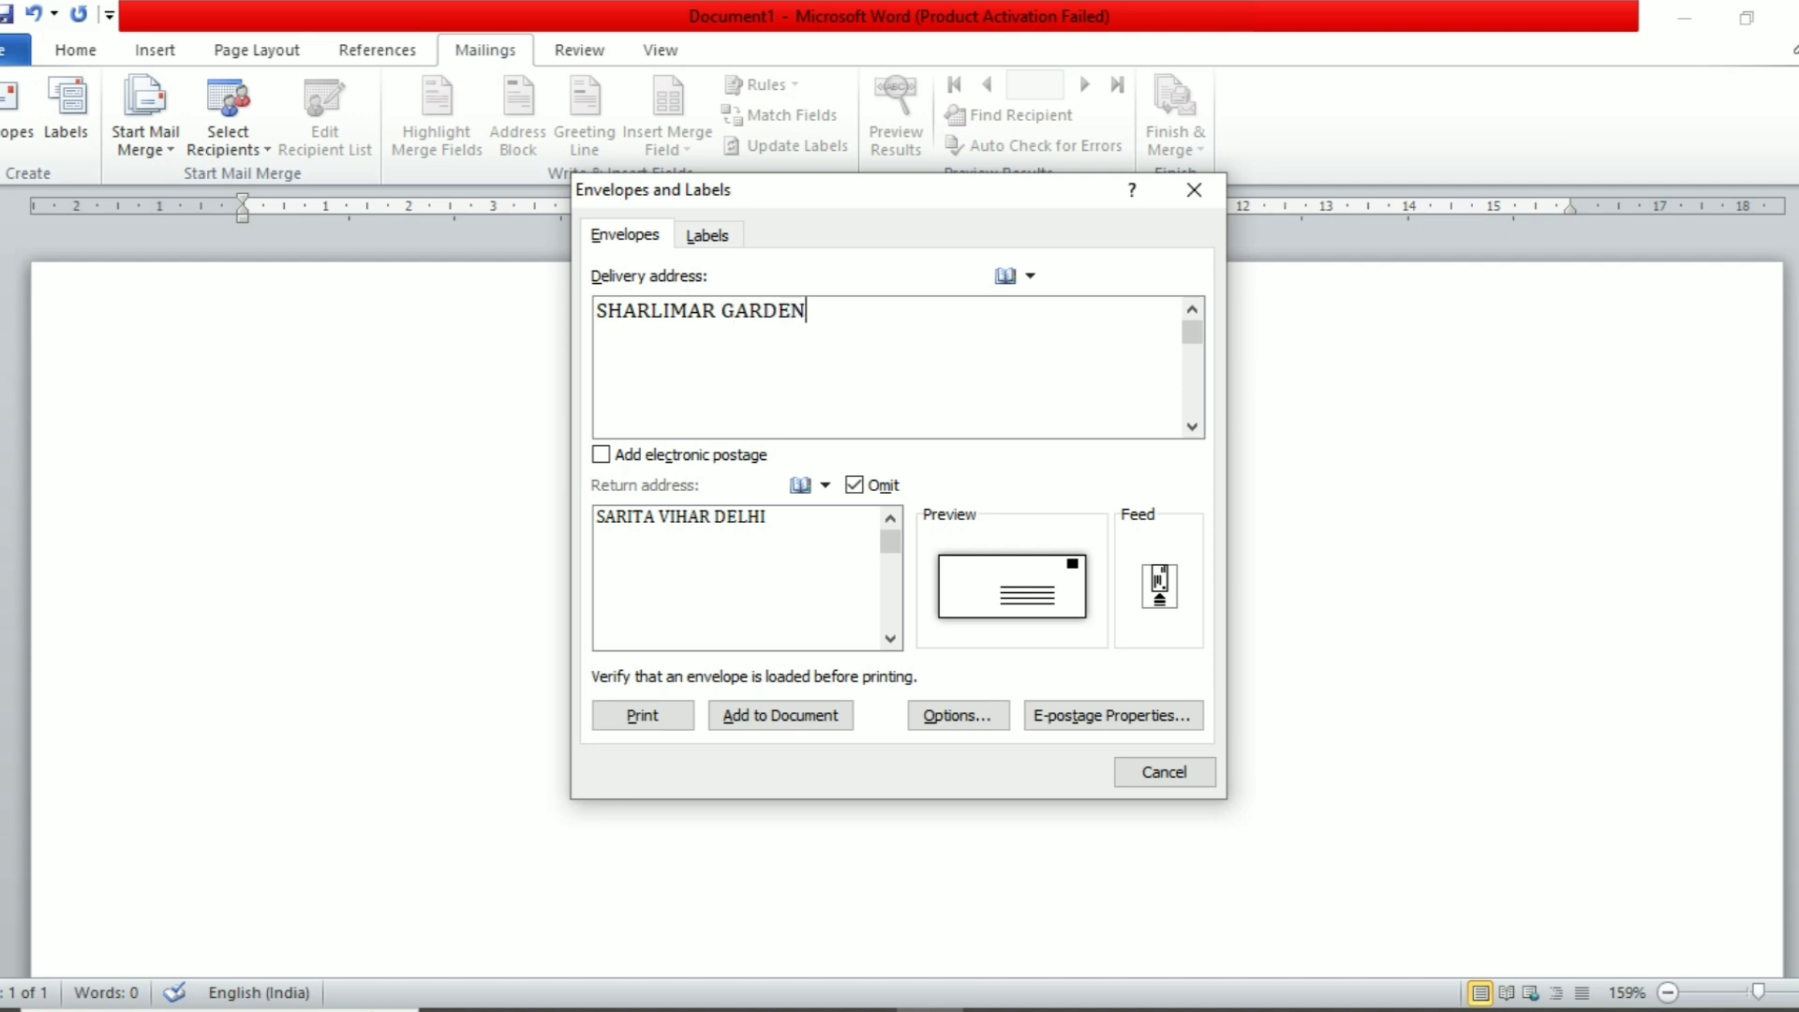
pyautogui.write(', NEW DELHI')
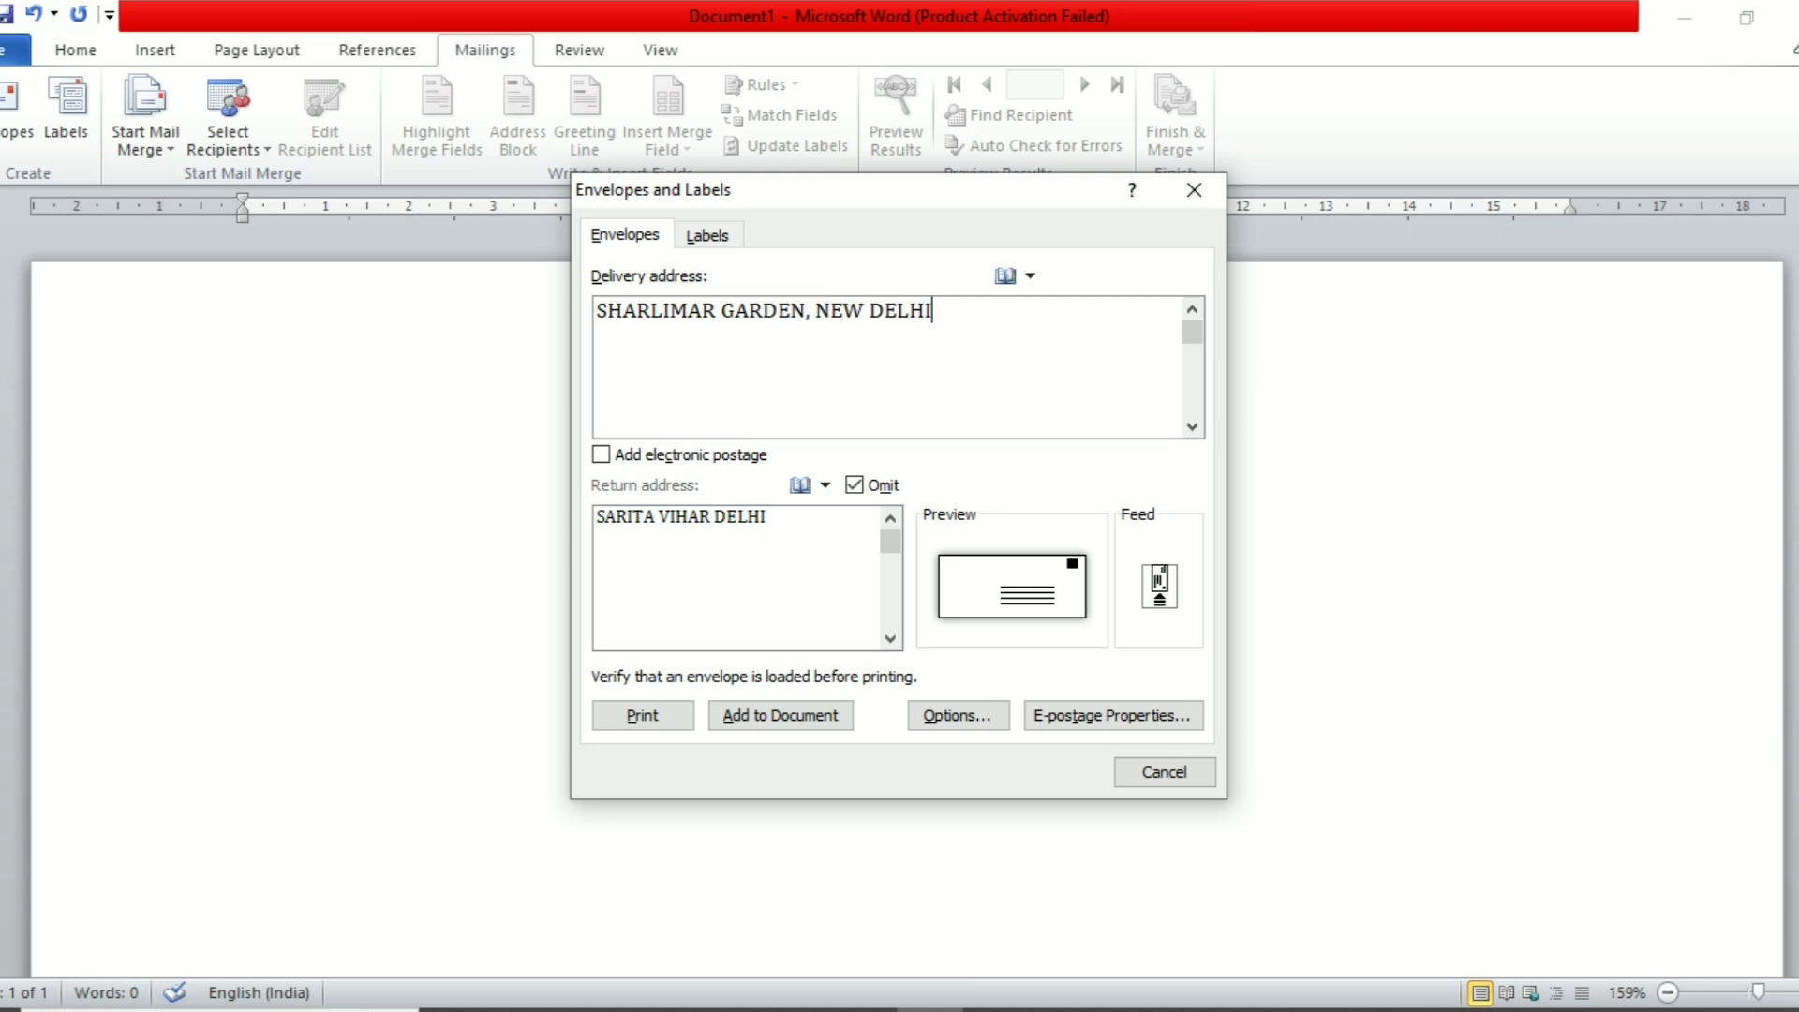
# Include the return address on the envelope again and replace its locality with the new ward and area.
pyautogui.click(853, 485)
pyautogui.click(788, 524)
pyautogui.moveTo(772, 524); pyautogui.dragTo(604, 513)
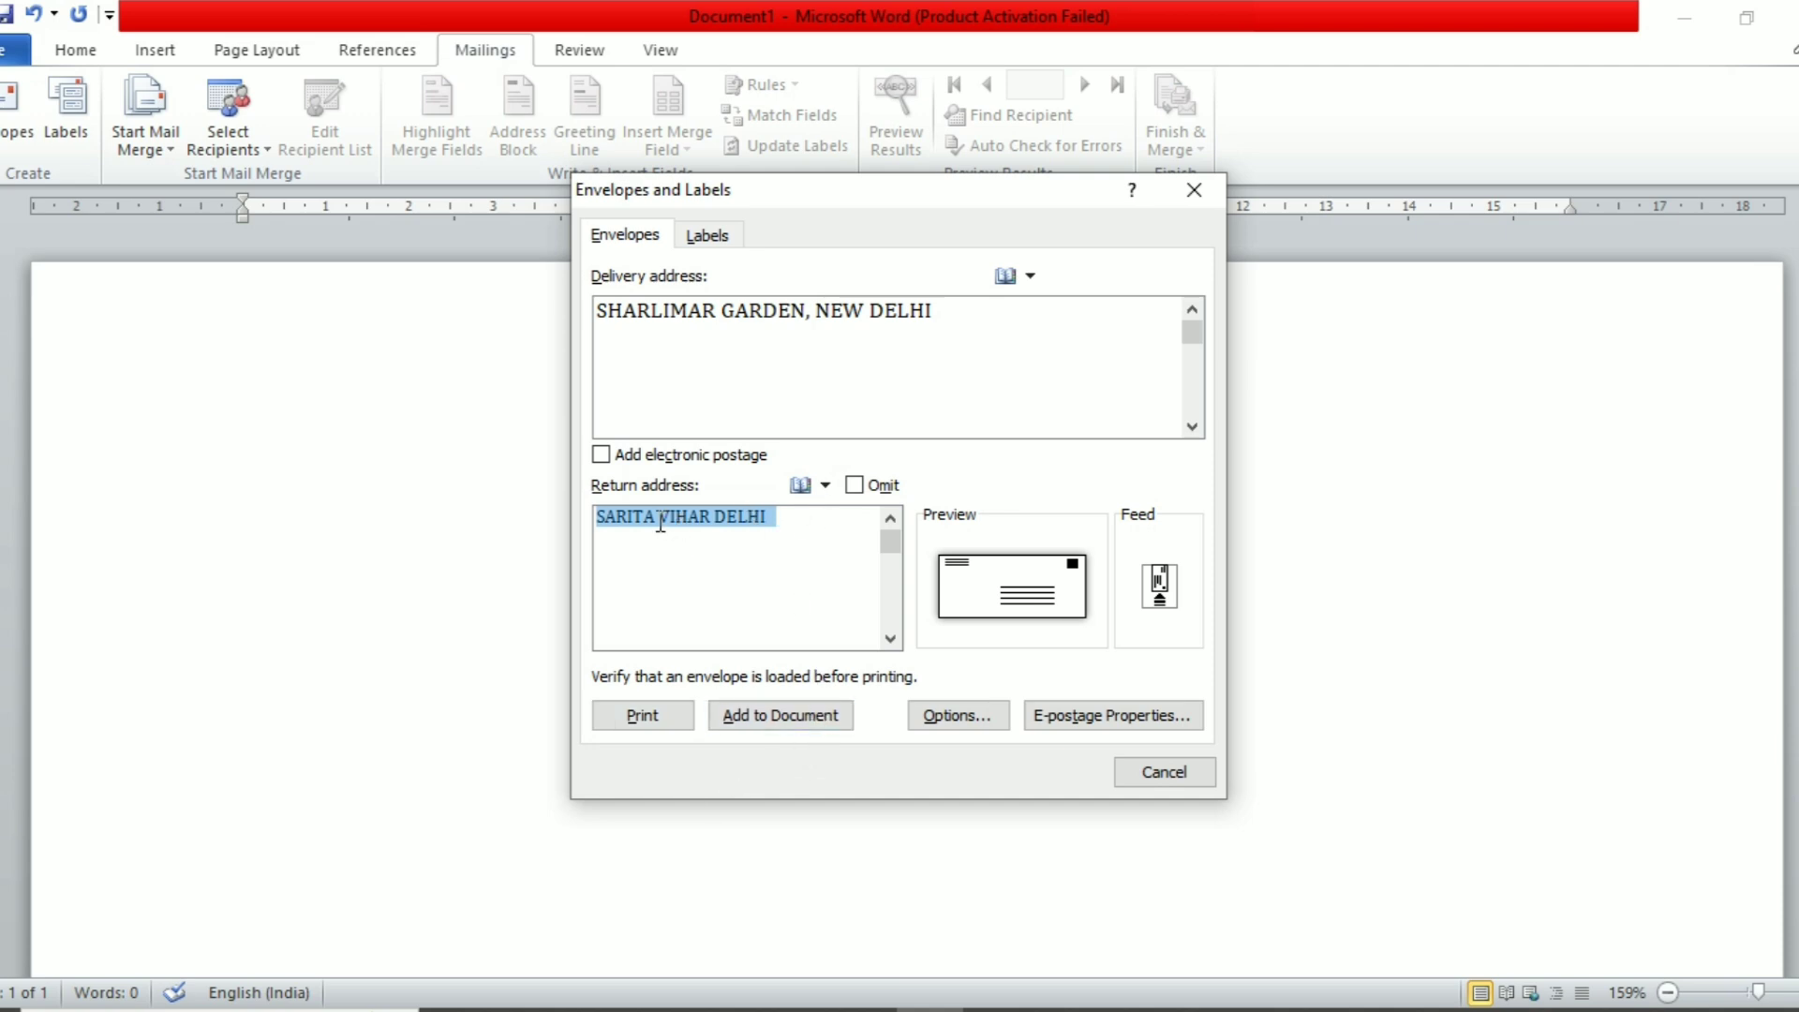
pyautogui.click(712, 520)
pyautogui.press('BackSpace')
pyautogui.press('BackSpace')
pyautogui.press('BackSpace')
pyautogui.press('BackSpace')
pyautogui.press('BackSpace')
pyautogui.press('BackSpace')
pyautogui.press('BackSpace')
pyautogui.press('BackSpace')
pyautogui.press('BackSpace')
pyautogui.press('BackSpace')
pyautogui.press('BackSpace')
pyautogui.press('BackSpace')
pyautogui.press('BackSpace')
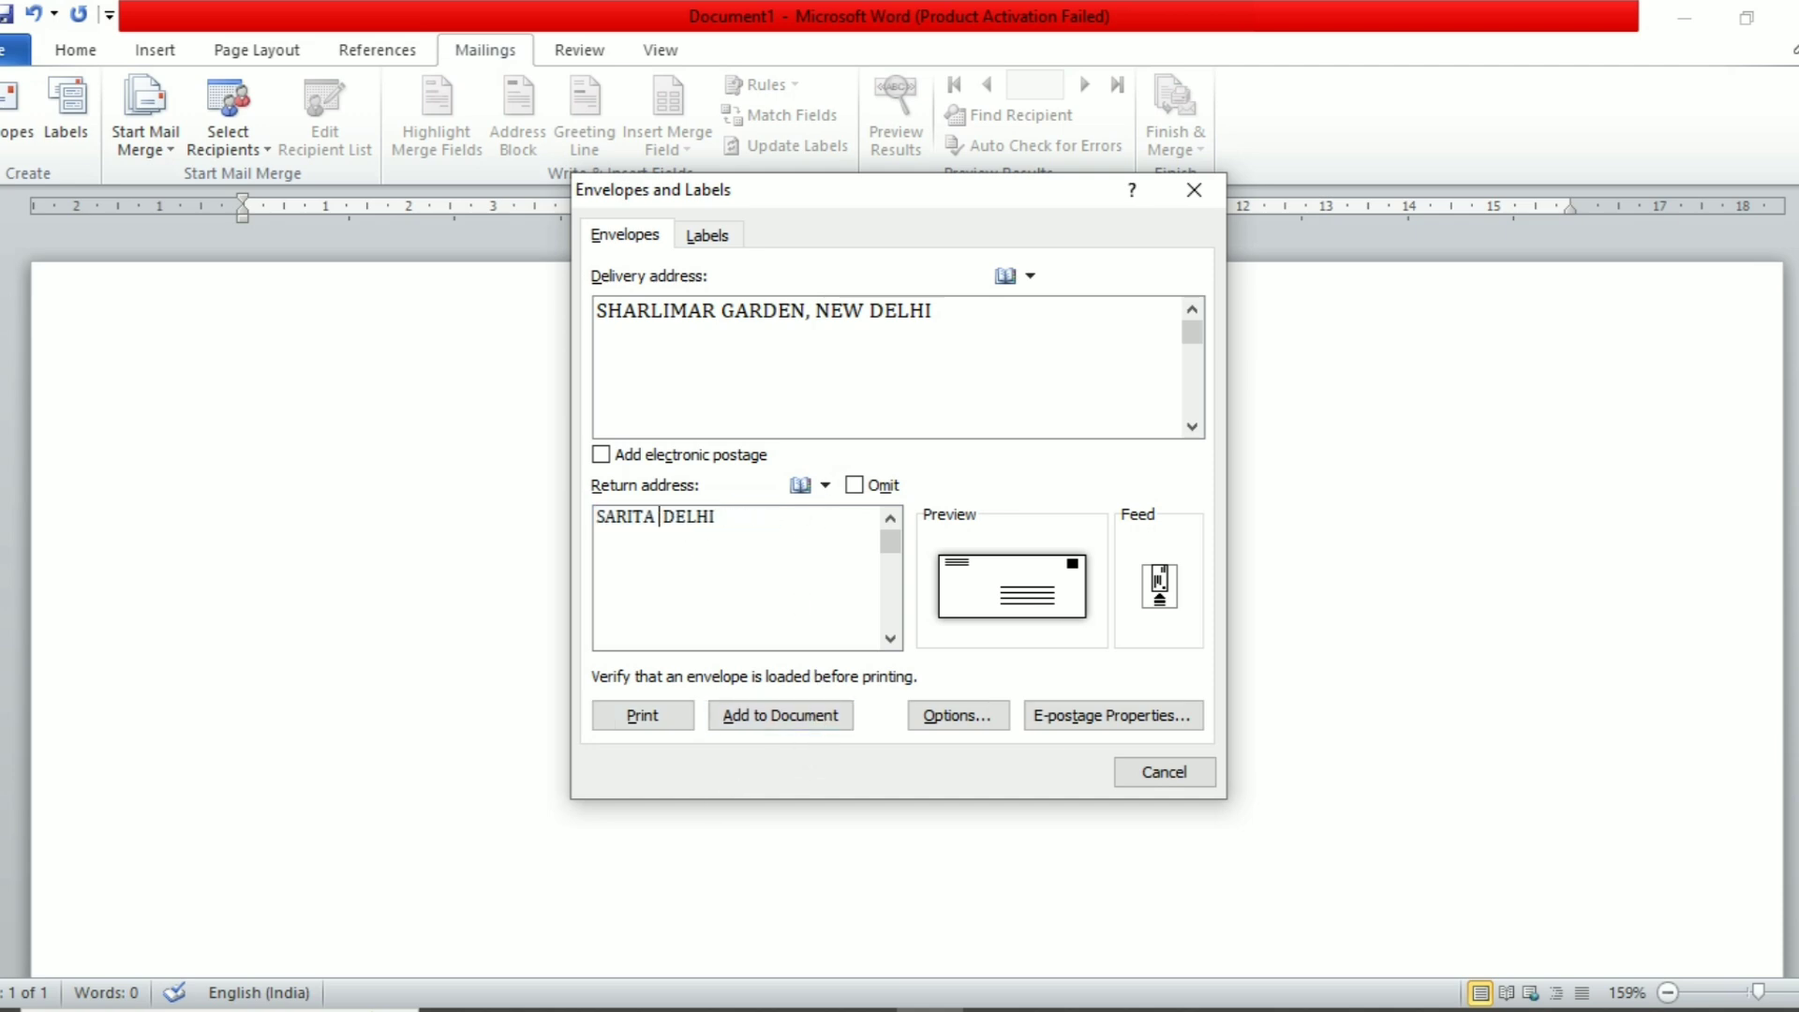
pyautogui.write('WARD NO 12')
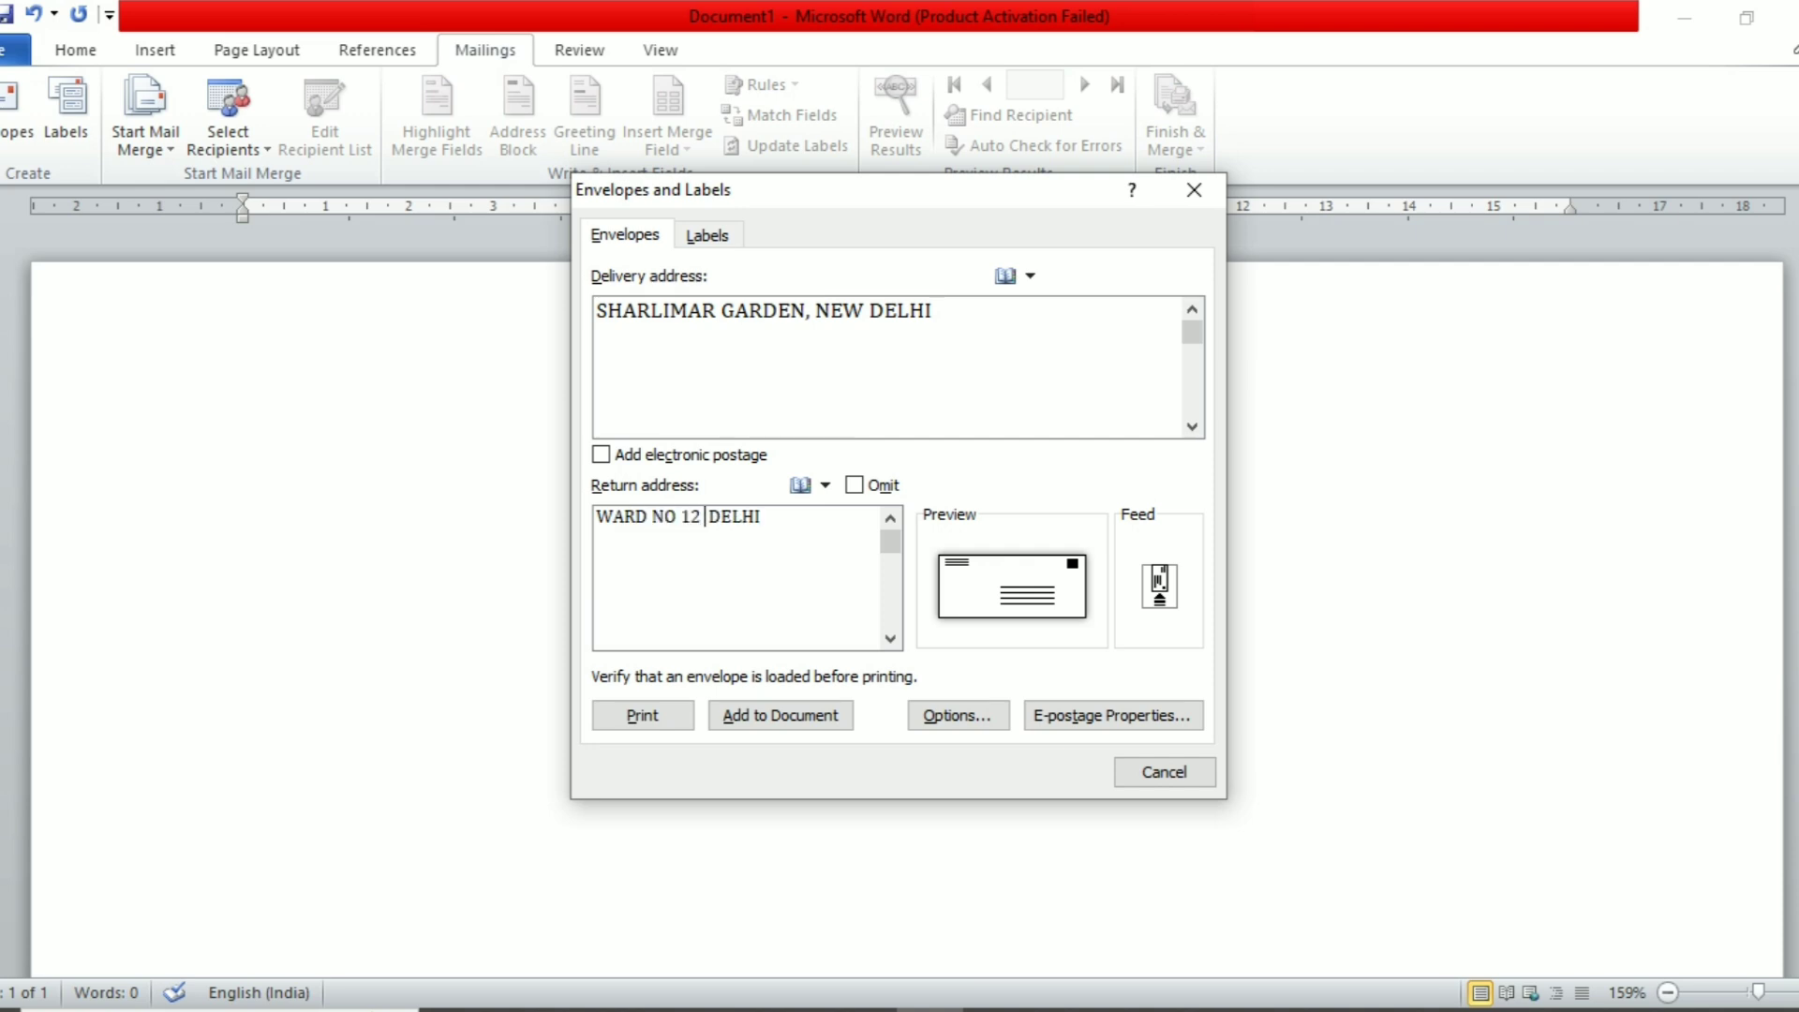
pyautogui.write(' OLD')
# Try the C3 envelope size, but set the envelope to Size 12 (4 3/4 x 11 in).
pyautogui.click(976, 721)
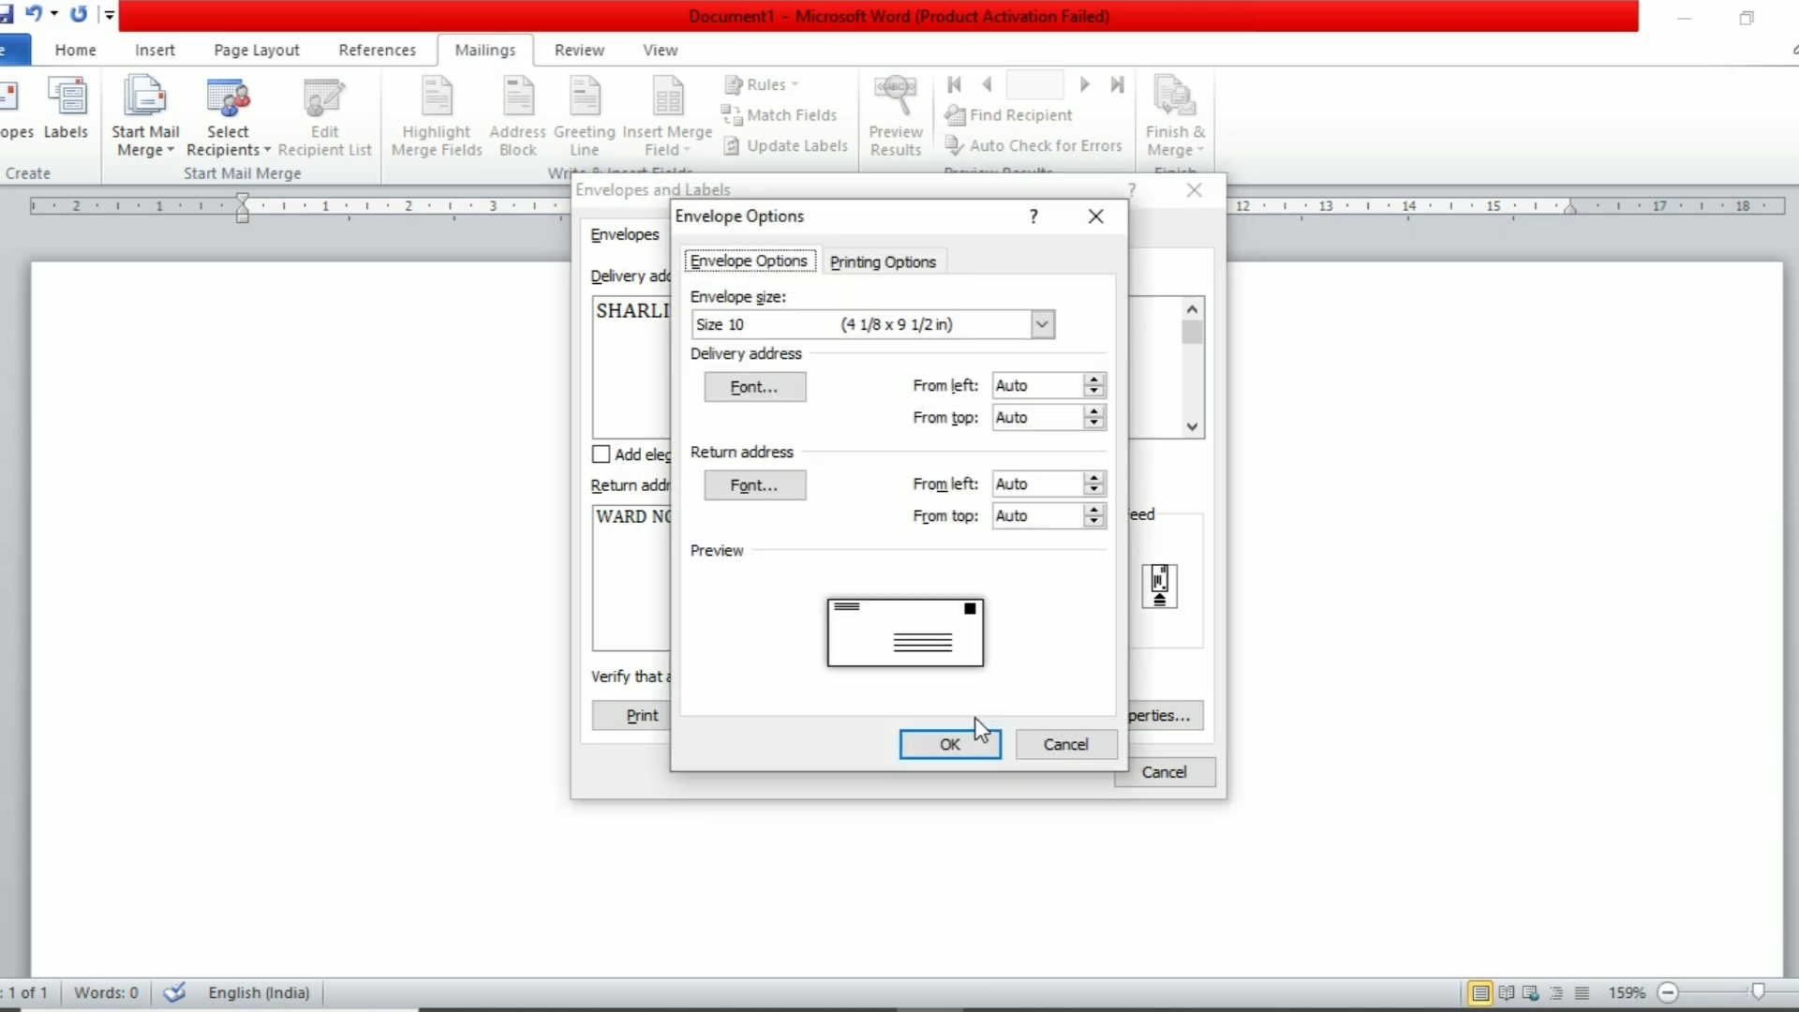
pyautogui.click(991, 324)
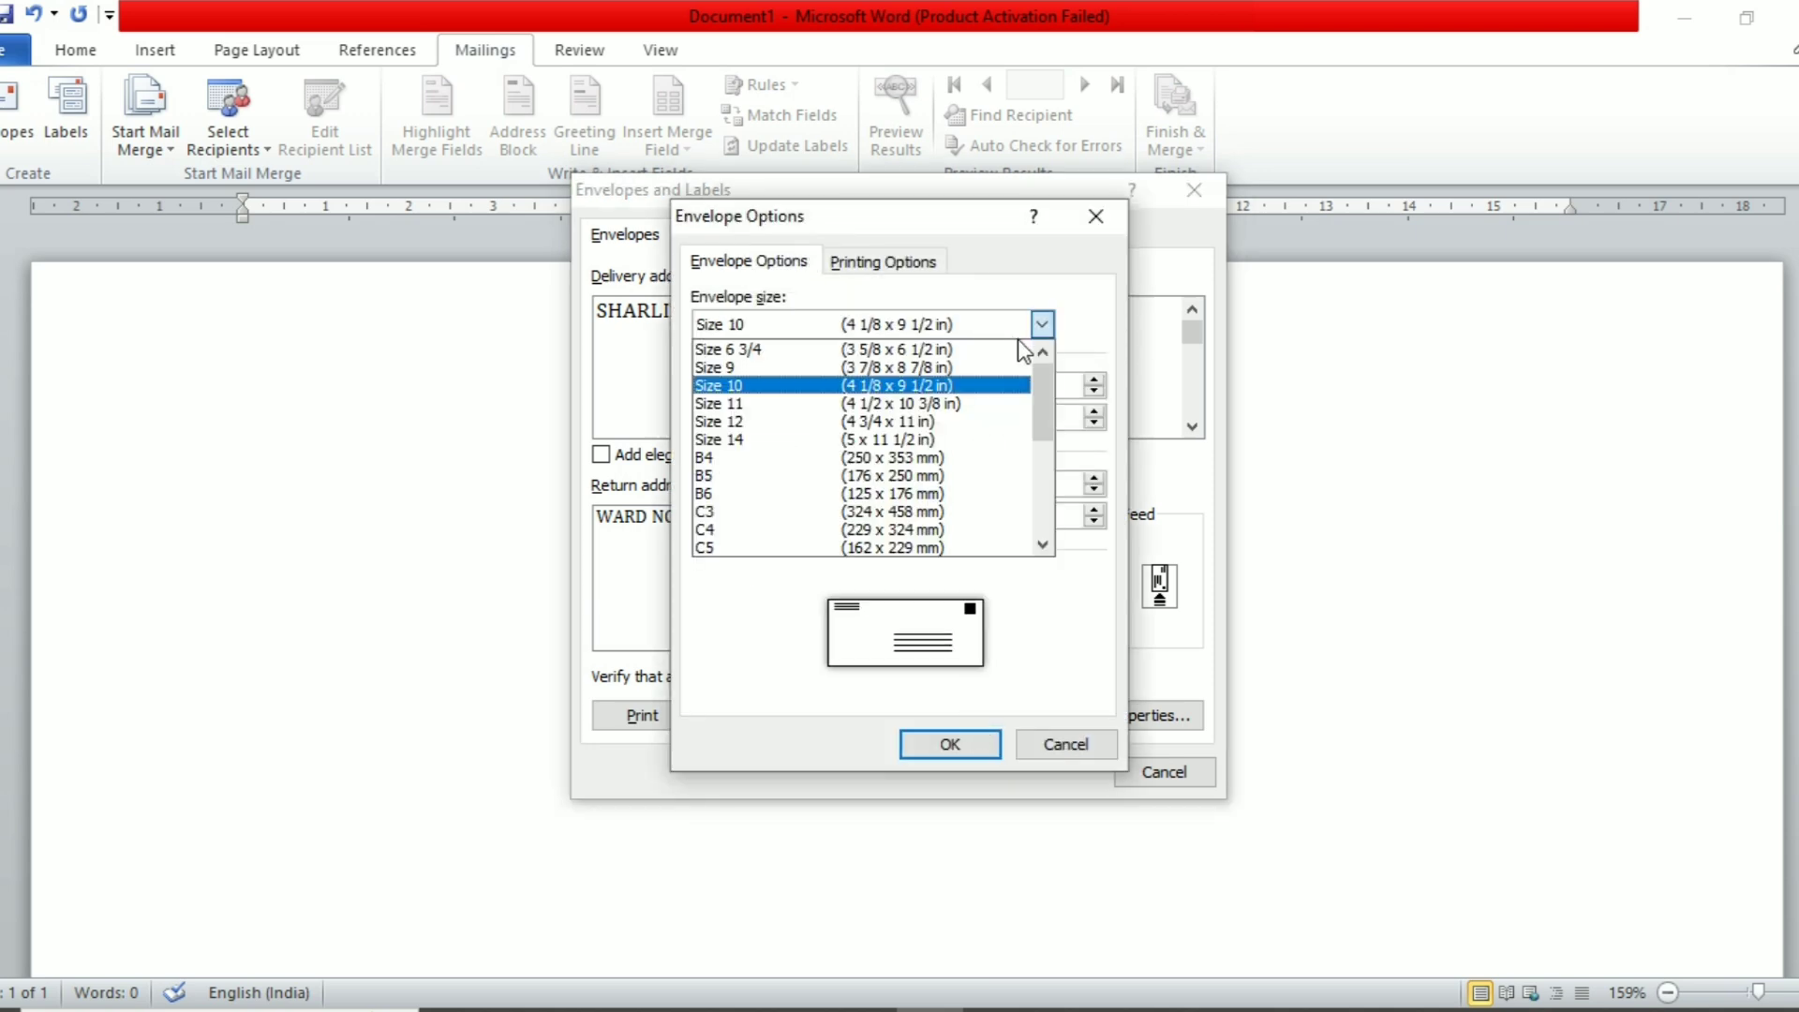
pyautogui.click(965, 423)
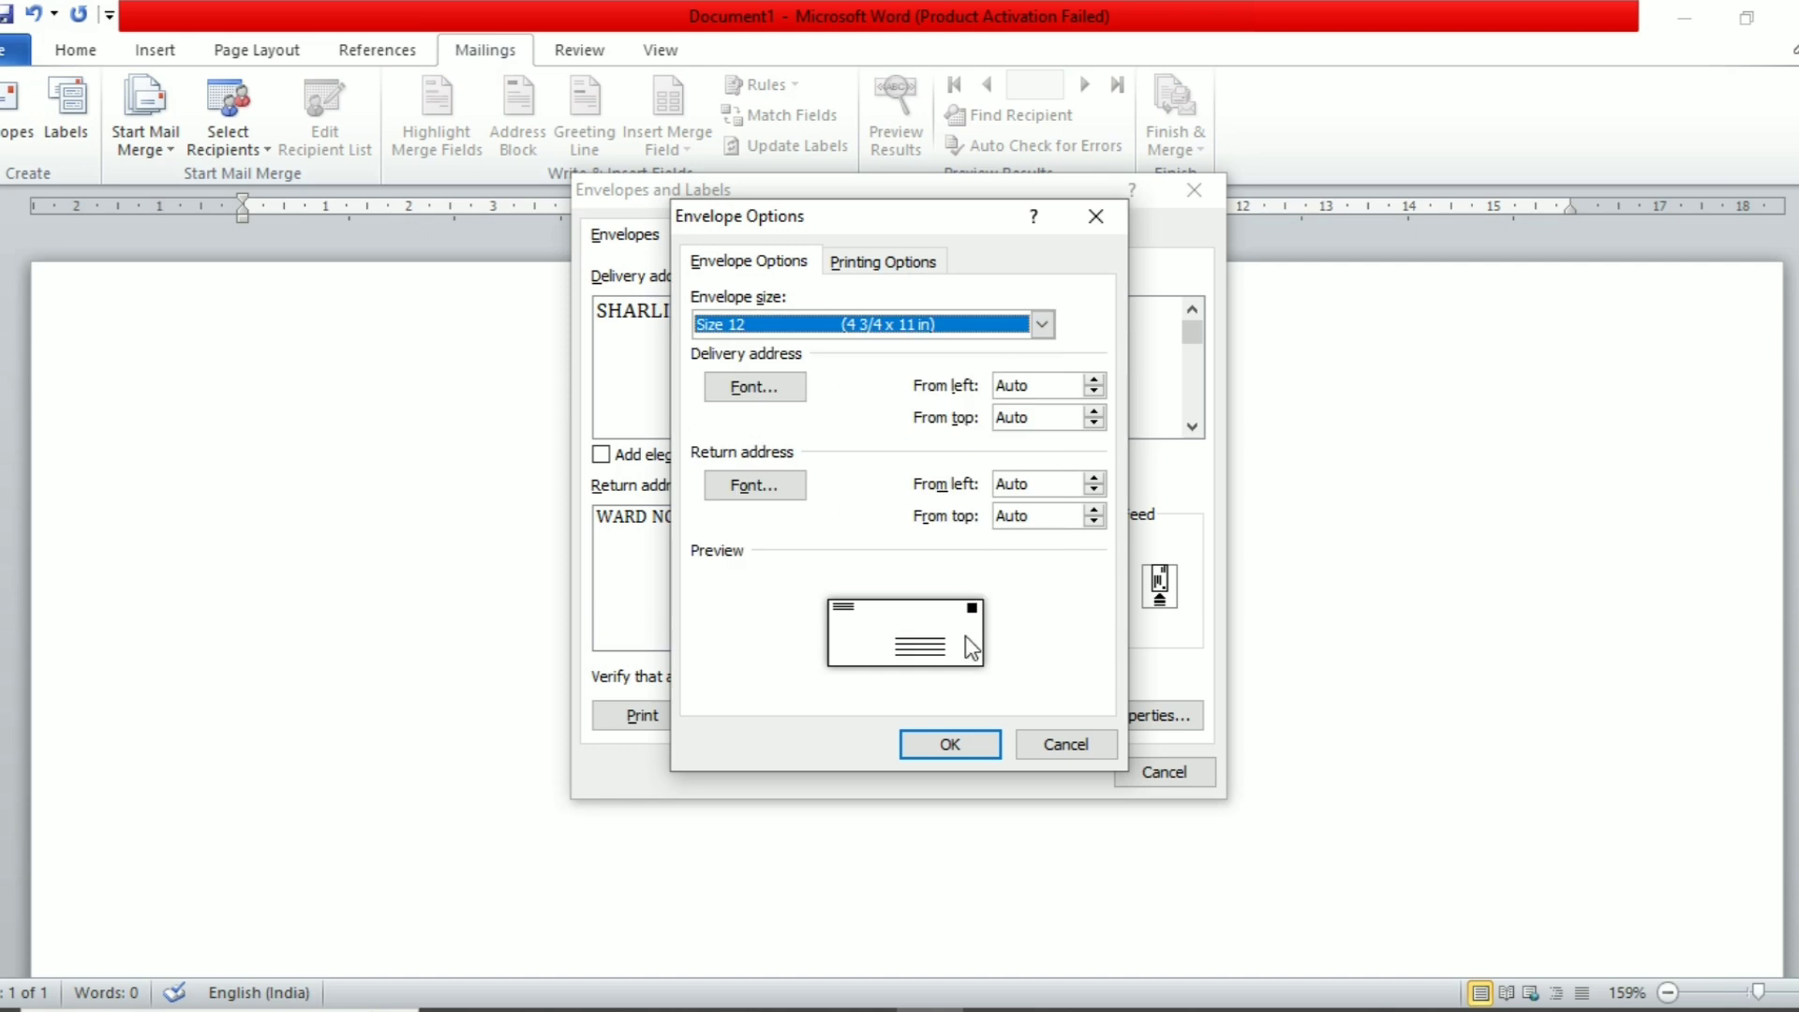
pyautogui.click(939, 334)
pyautogui.click(937, 511)
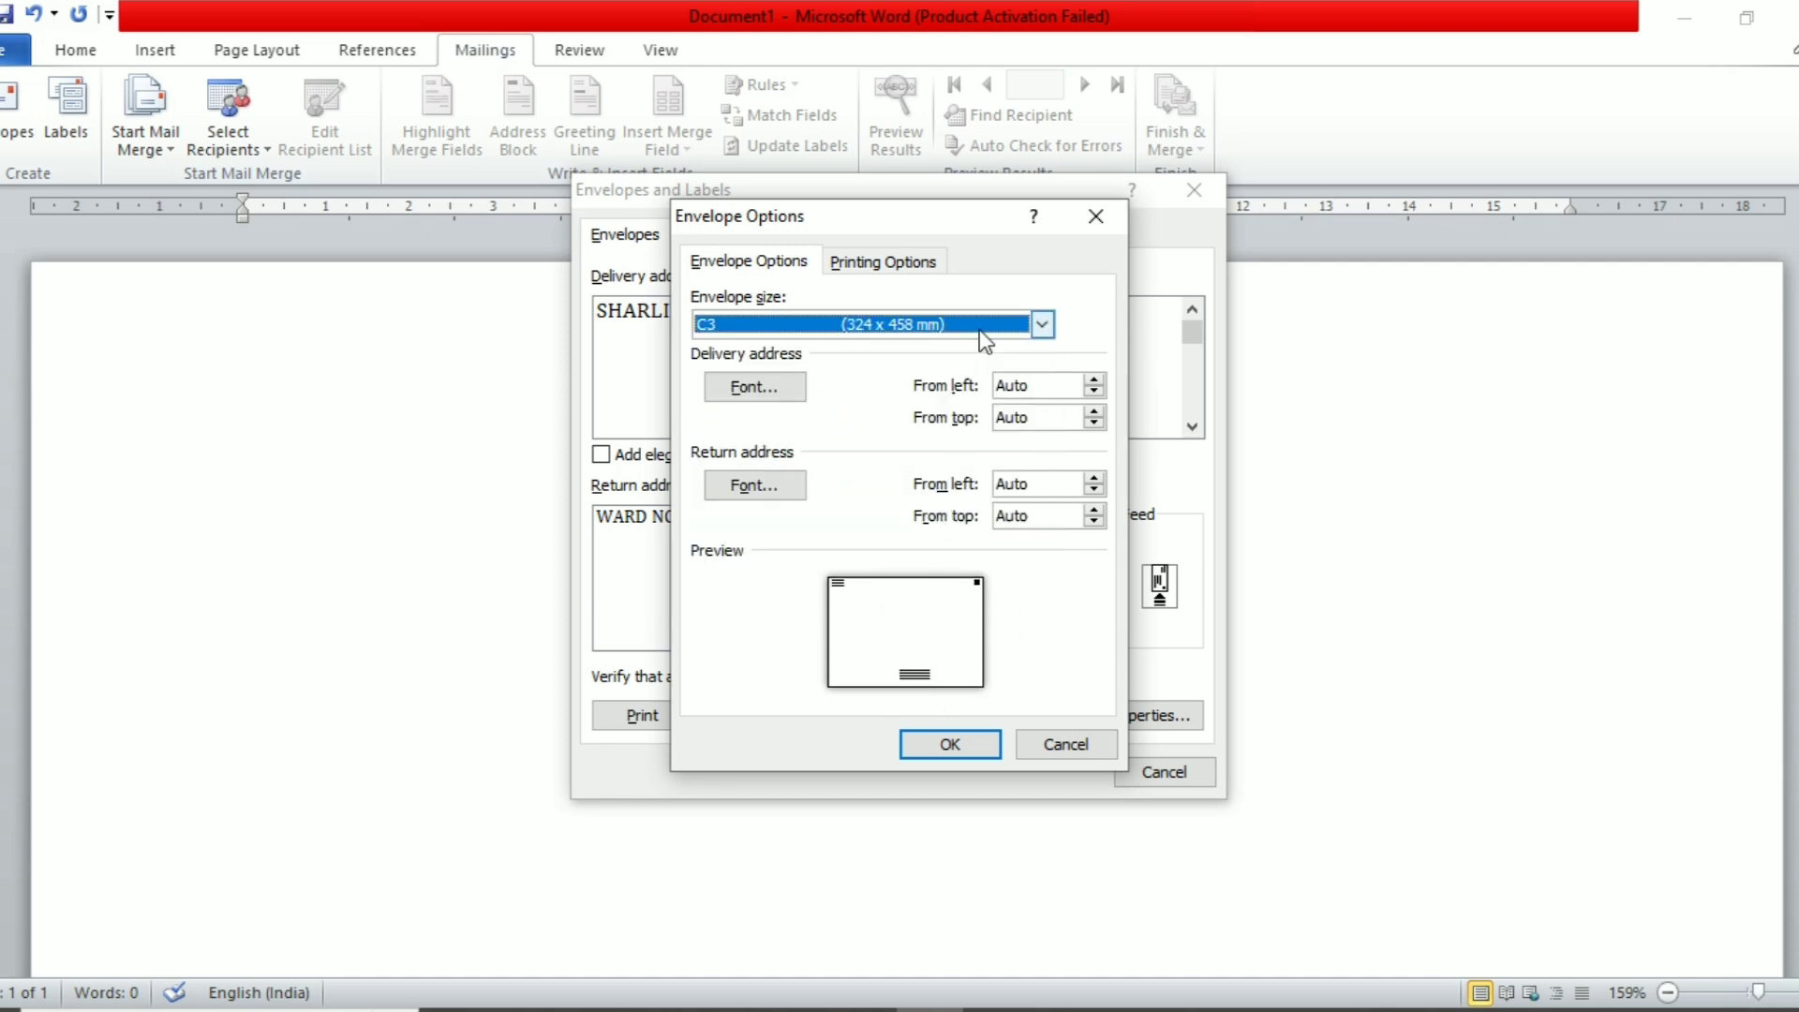
pyautogui.click(1040, 324)
pyautogui.click(839, 415)
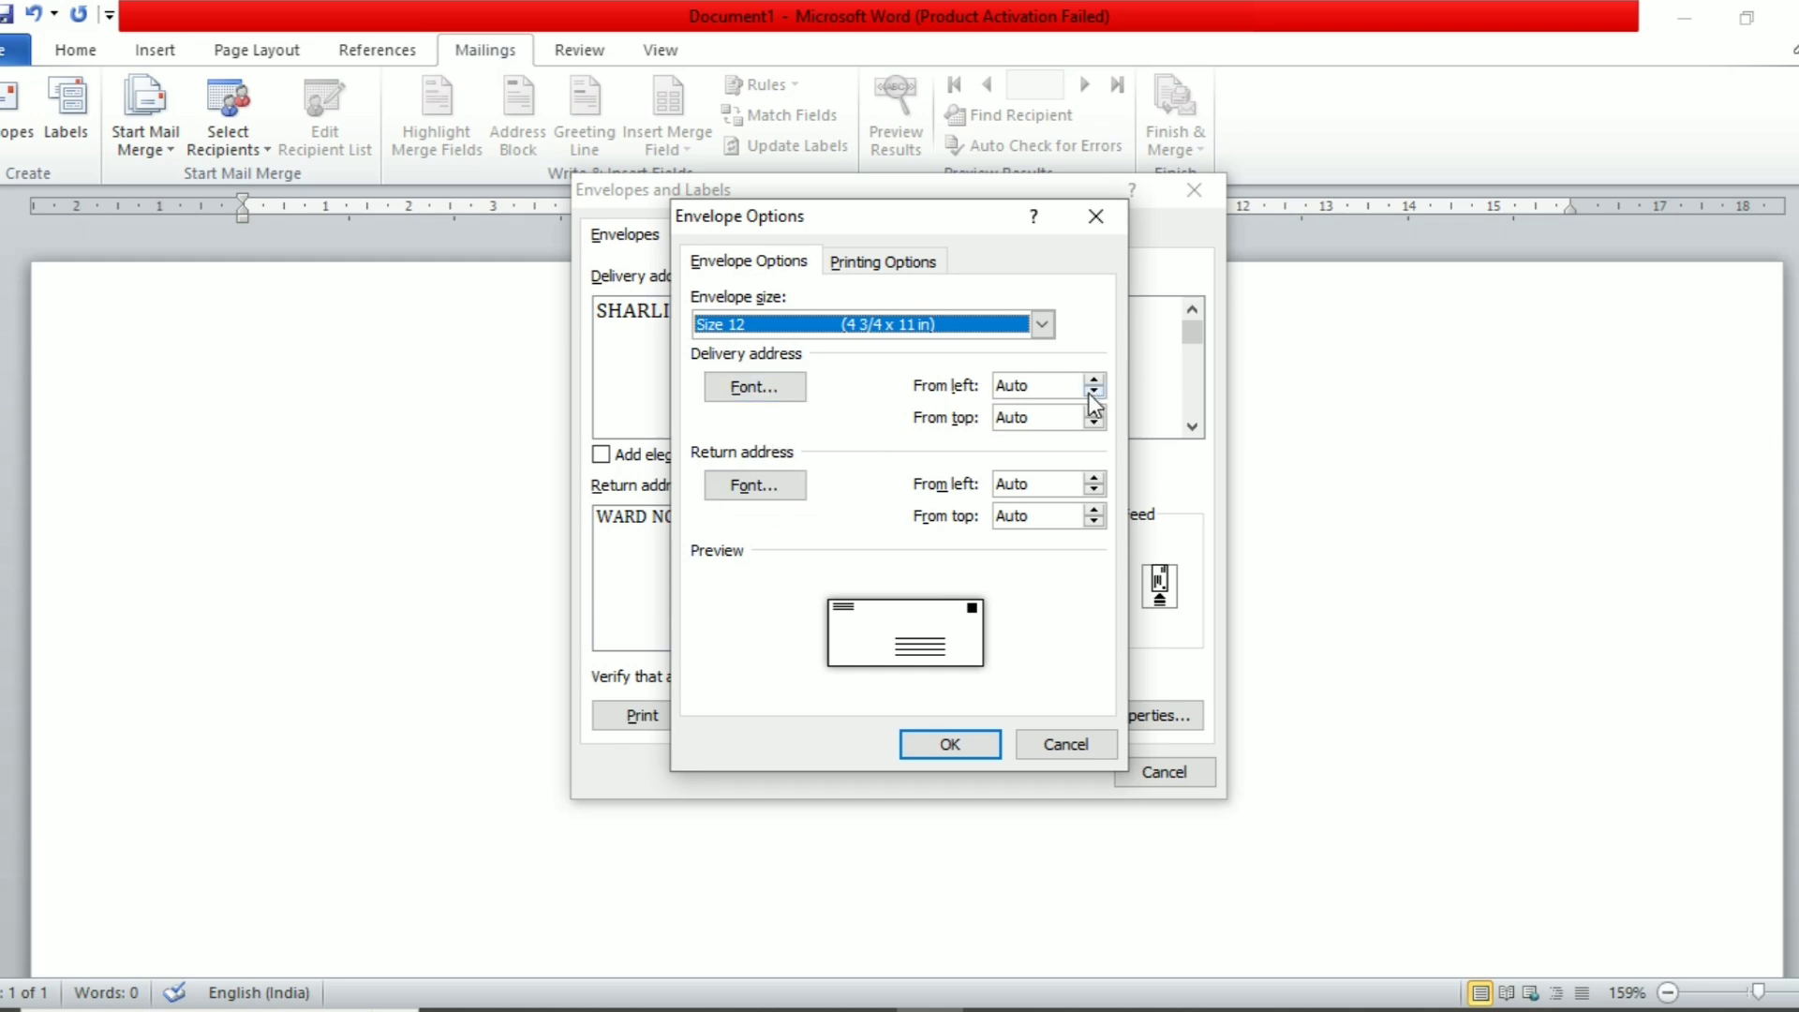
pyautogui.click(948, 747)
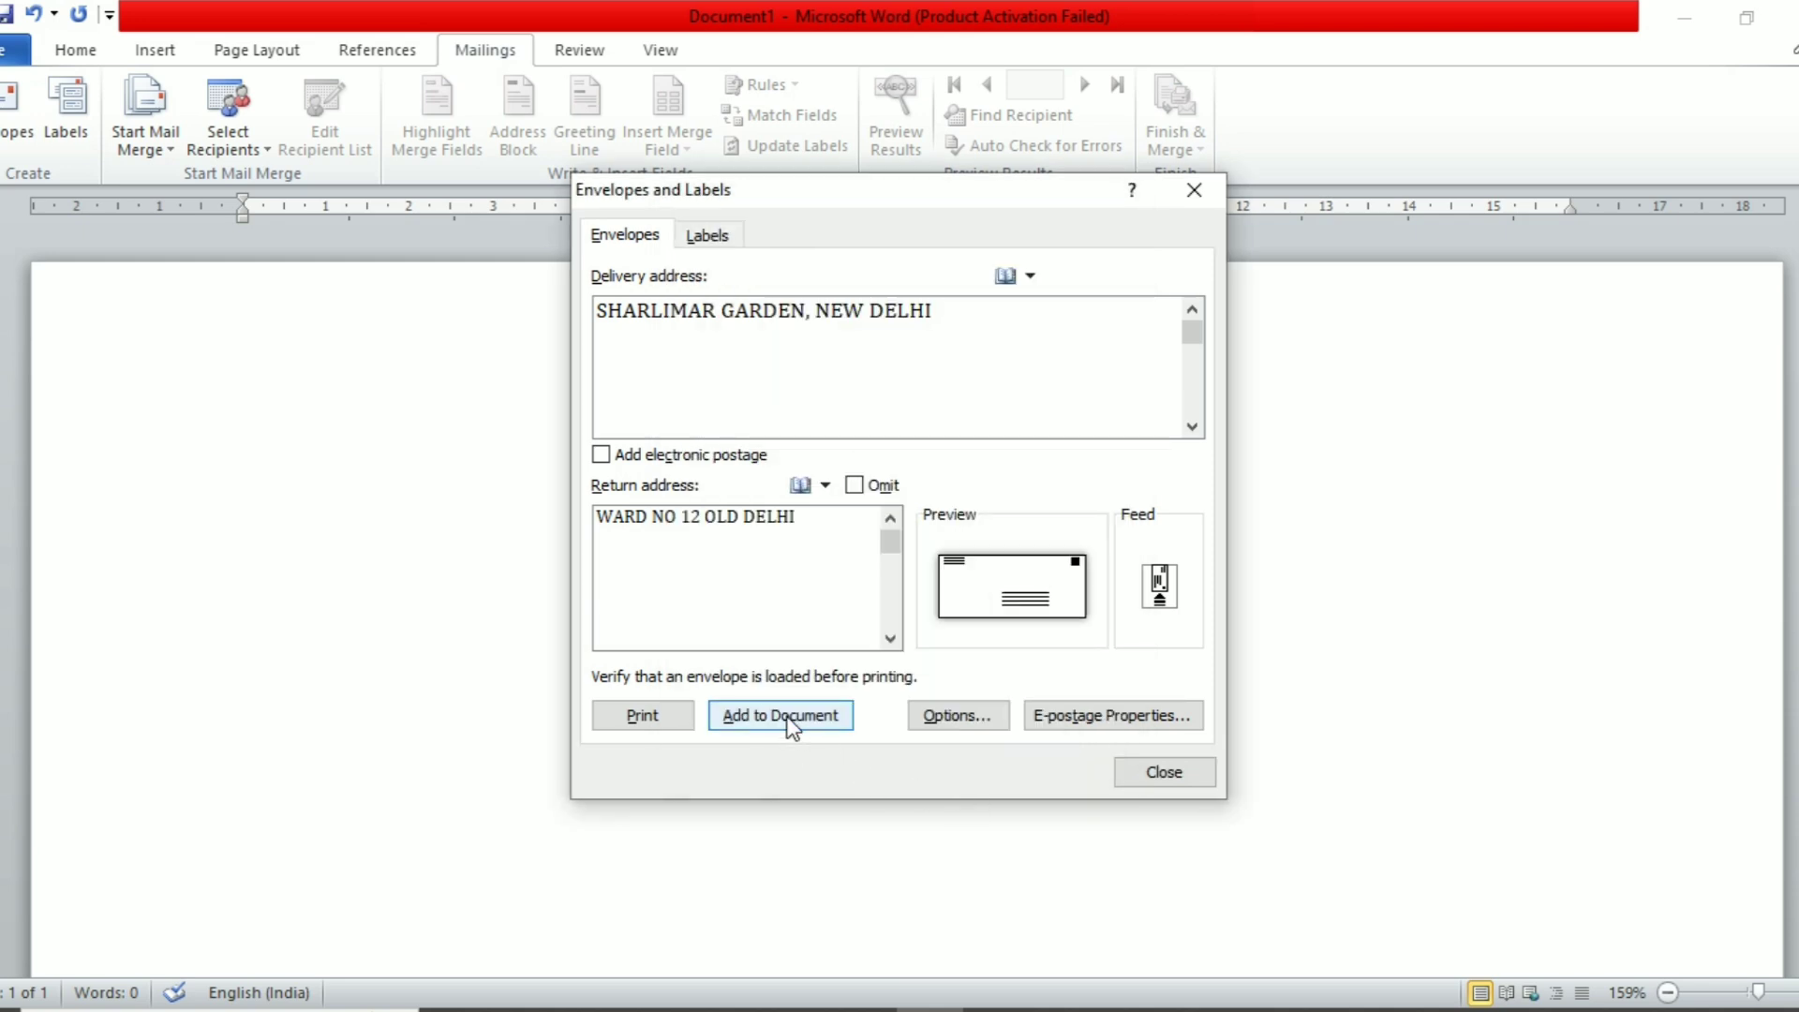
# Add the envelope to the document and save the new return address as the default.
pyautogui.click(792, 723)
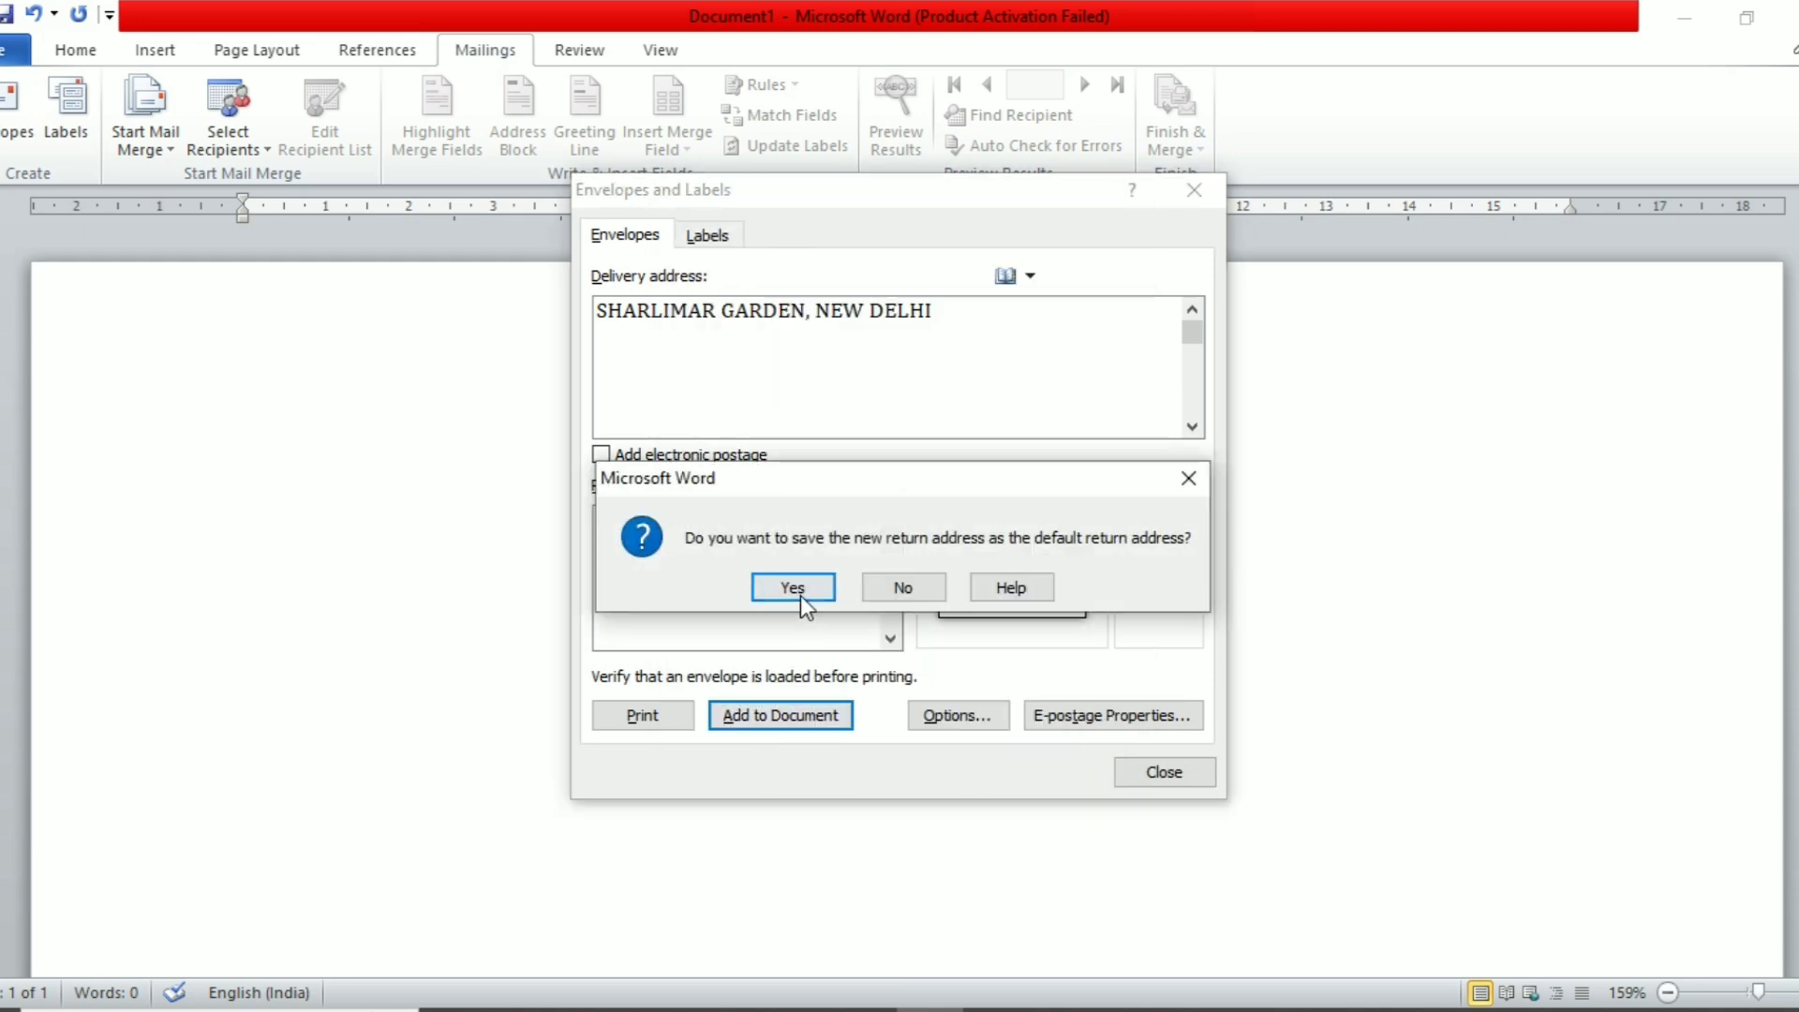
pyautogui.click(792, 587)
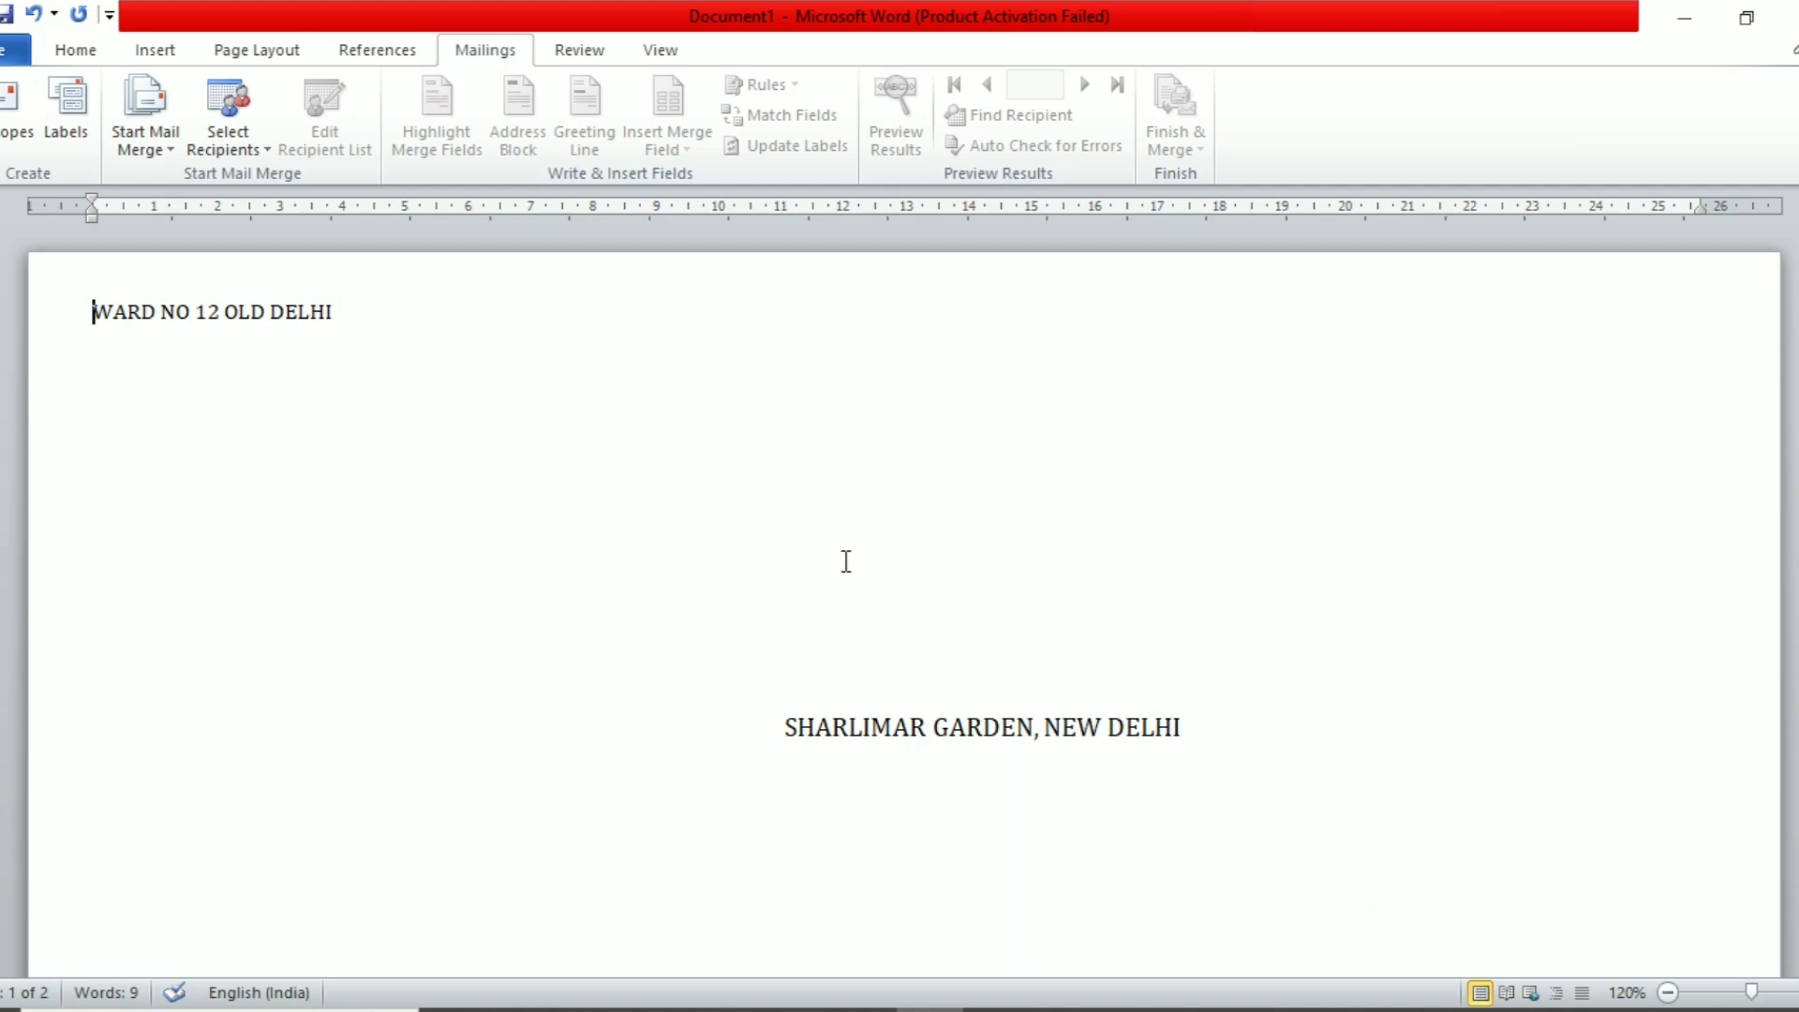
pyautogui.scroll(-2, 846, 561)
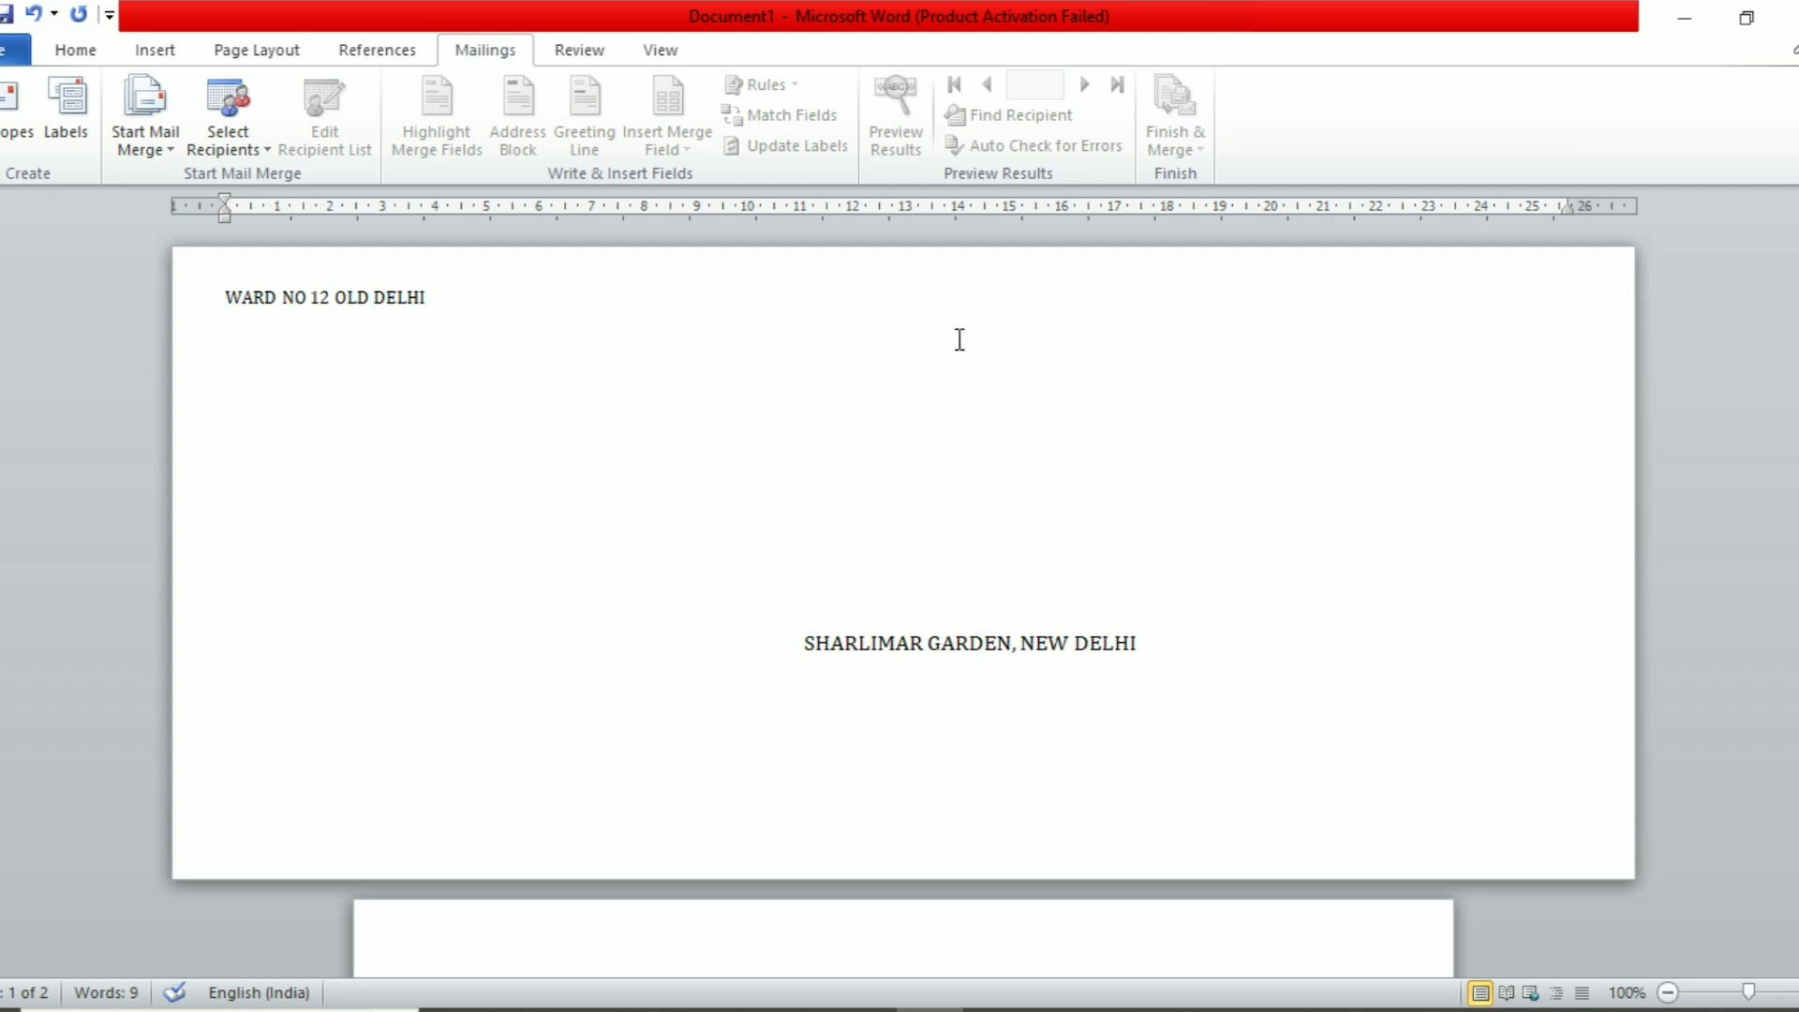
pyautogui.scroll(-10, 959, 339)
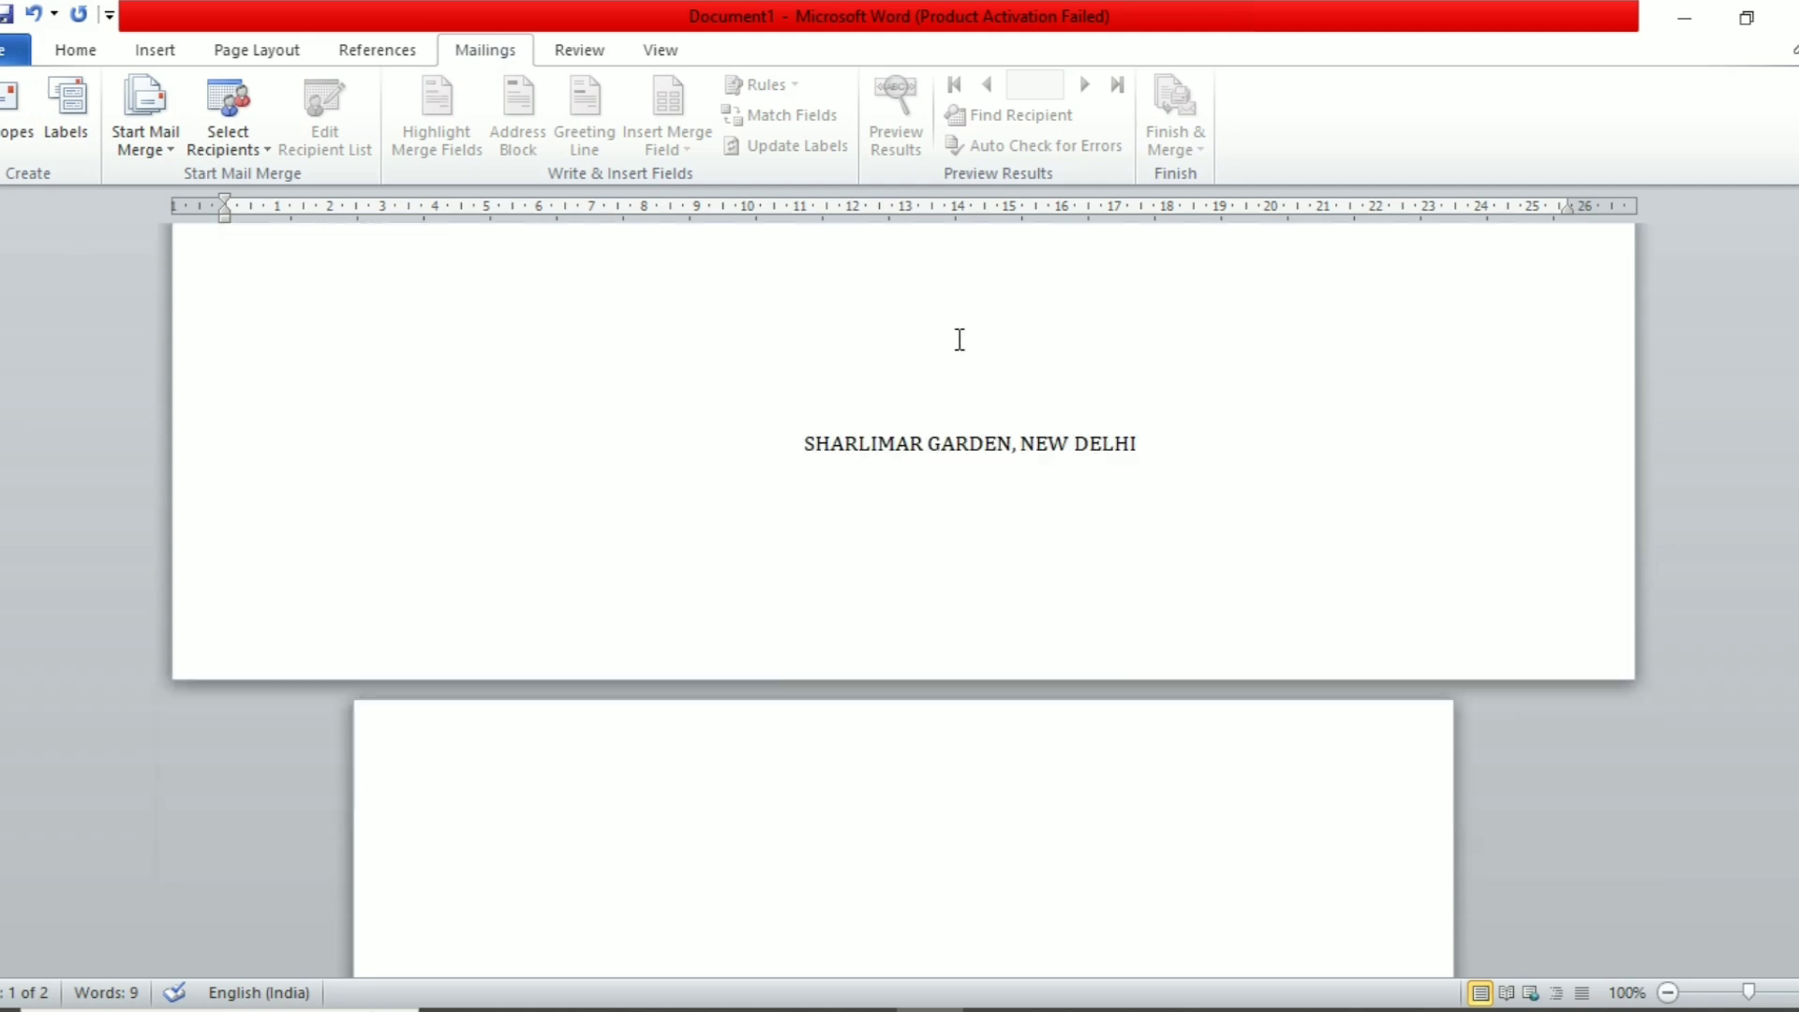
# Set up address labels from the blank second page with the text "A TO Z" and "CENTRE" on two lines.
pyautogui.click(528, 526)
pyautogui.scroll(-2, 525, 524)
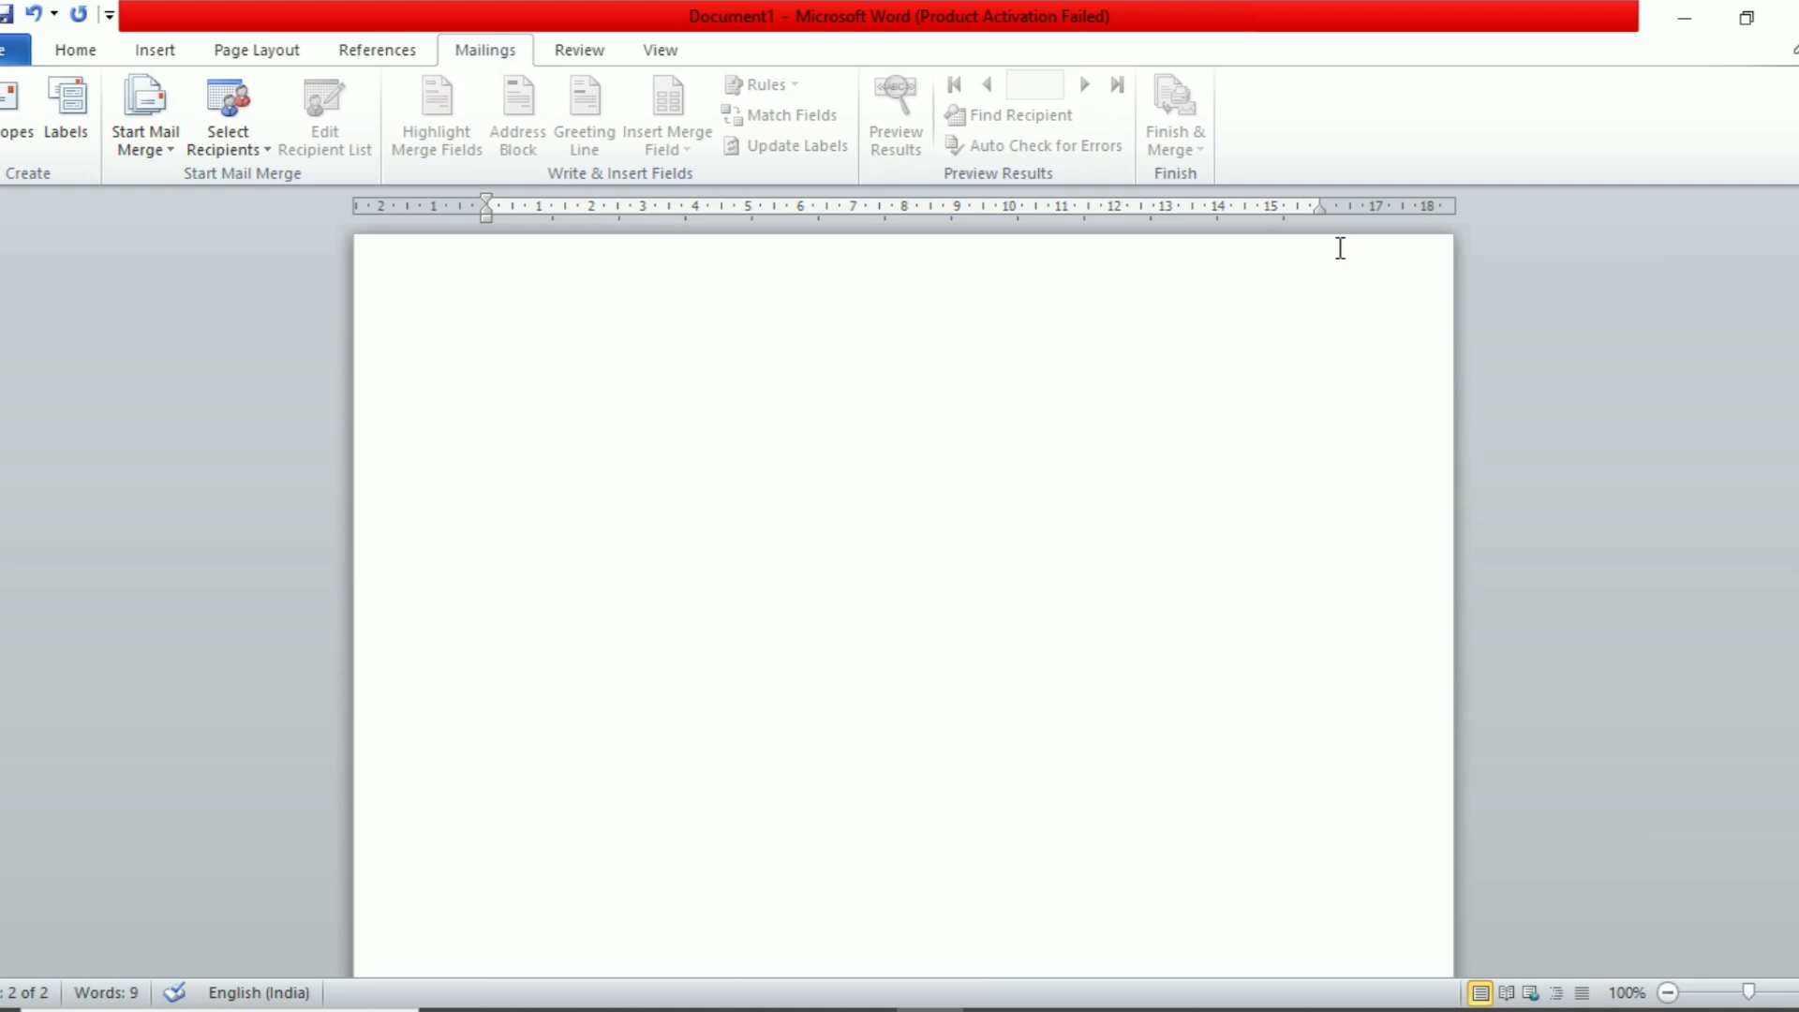
pyautogui.click(64, 80)
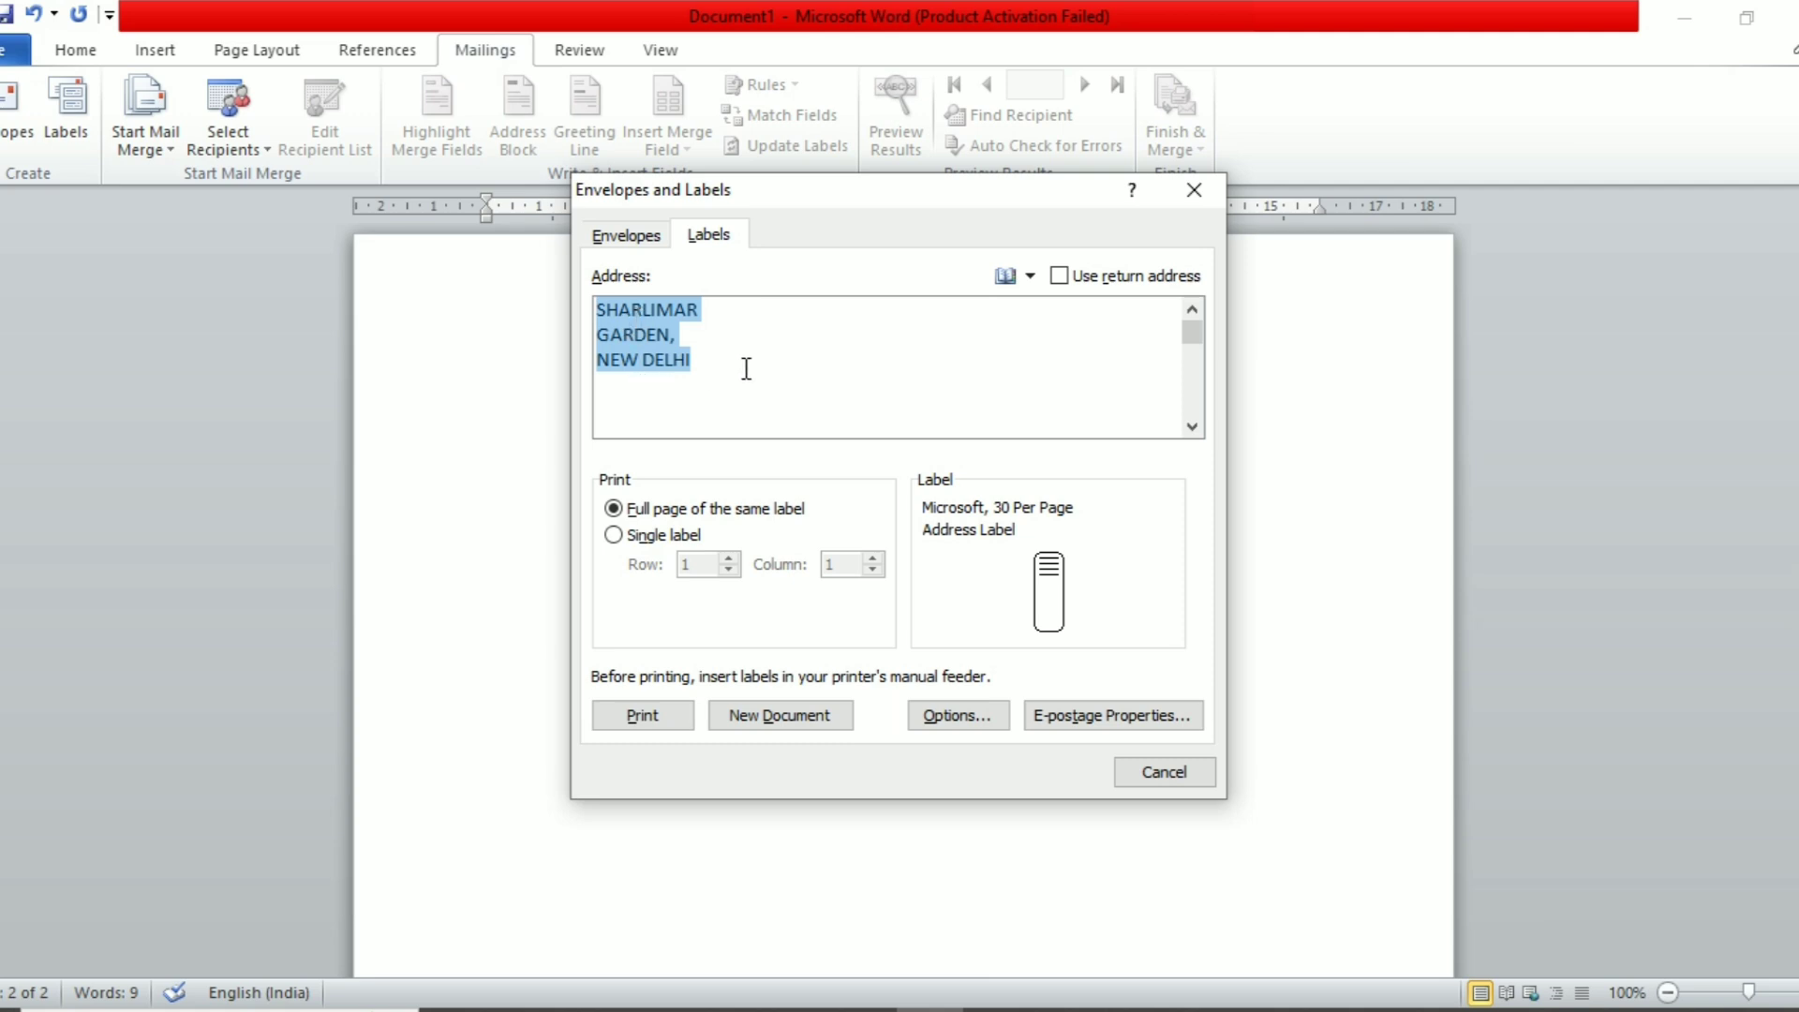
pyautogui.write('A TO Z')
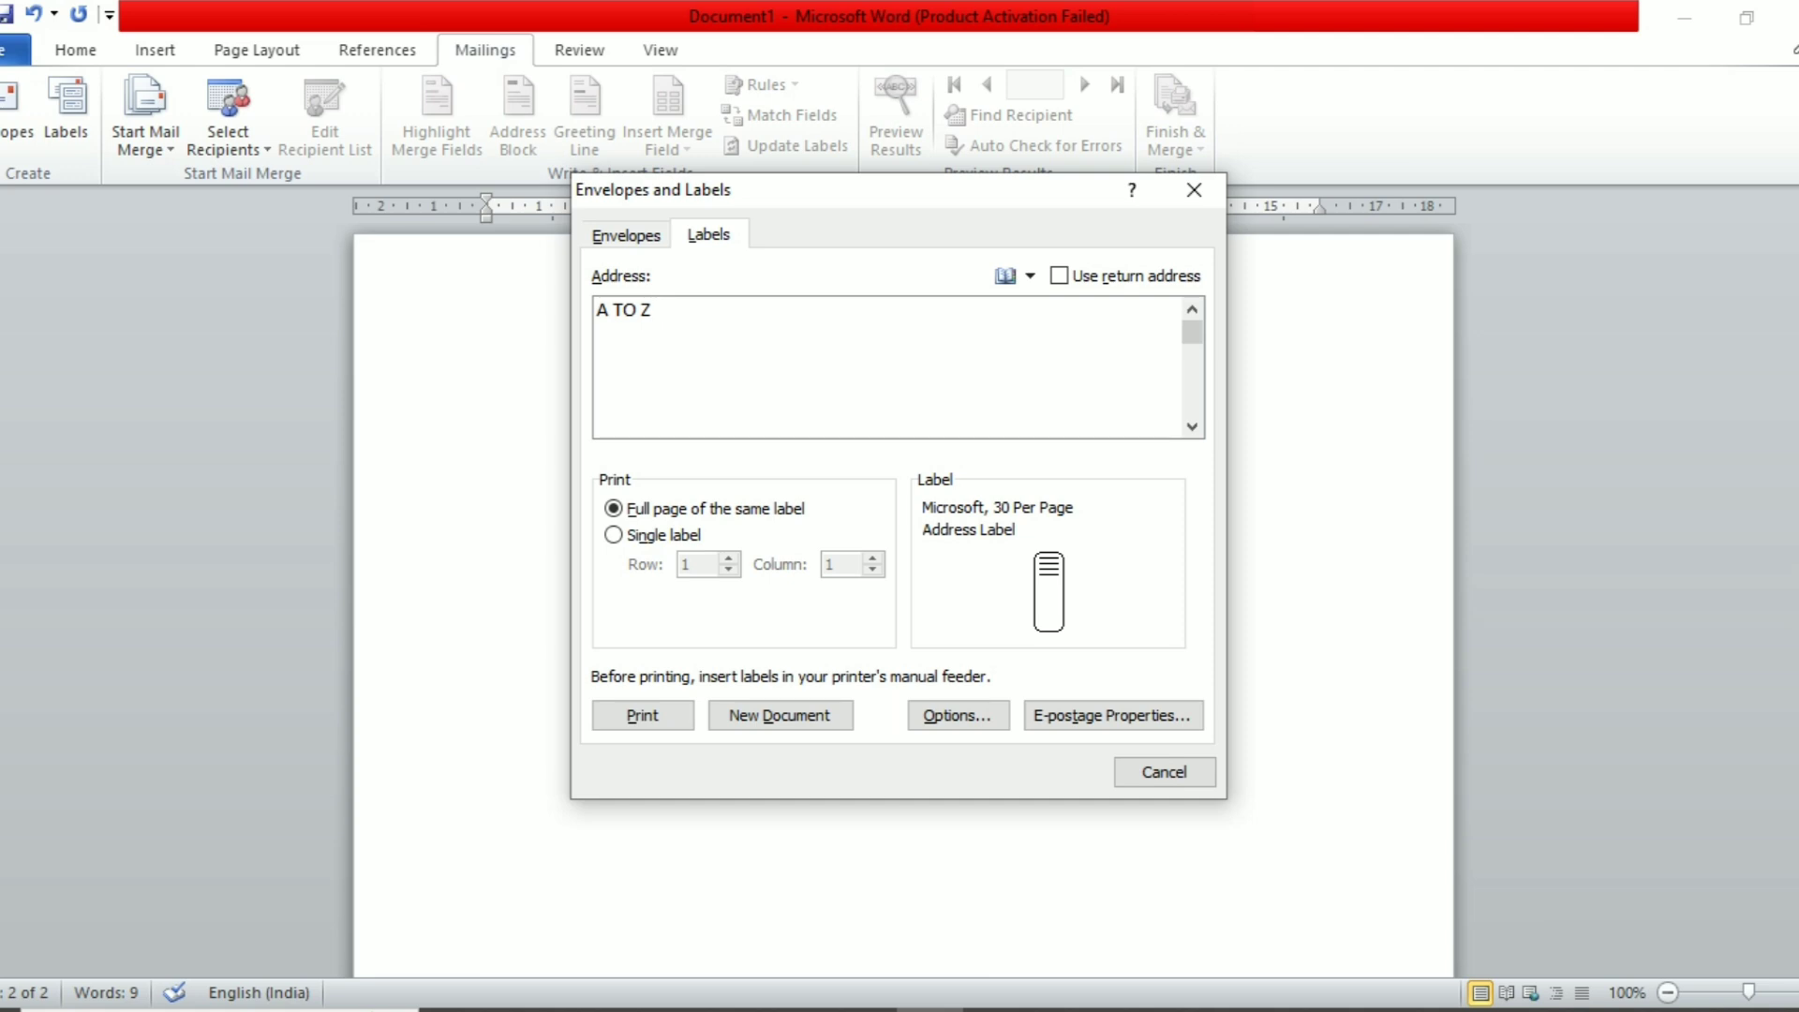
pyautogui.press('Return')
pyautogui.write('CENTRE')
# Accept the Microsoft 30 Per Page label and generate a full page of the same label in a new document.
pyautogui.click(935, 719)
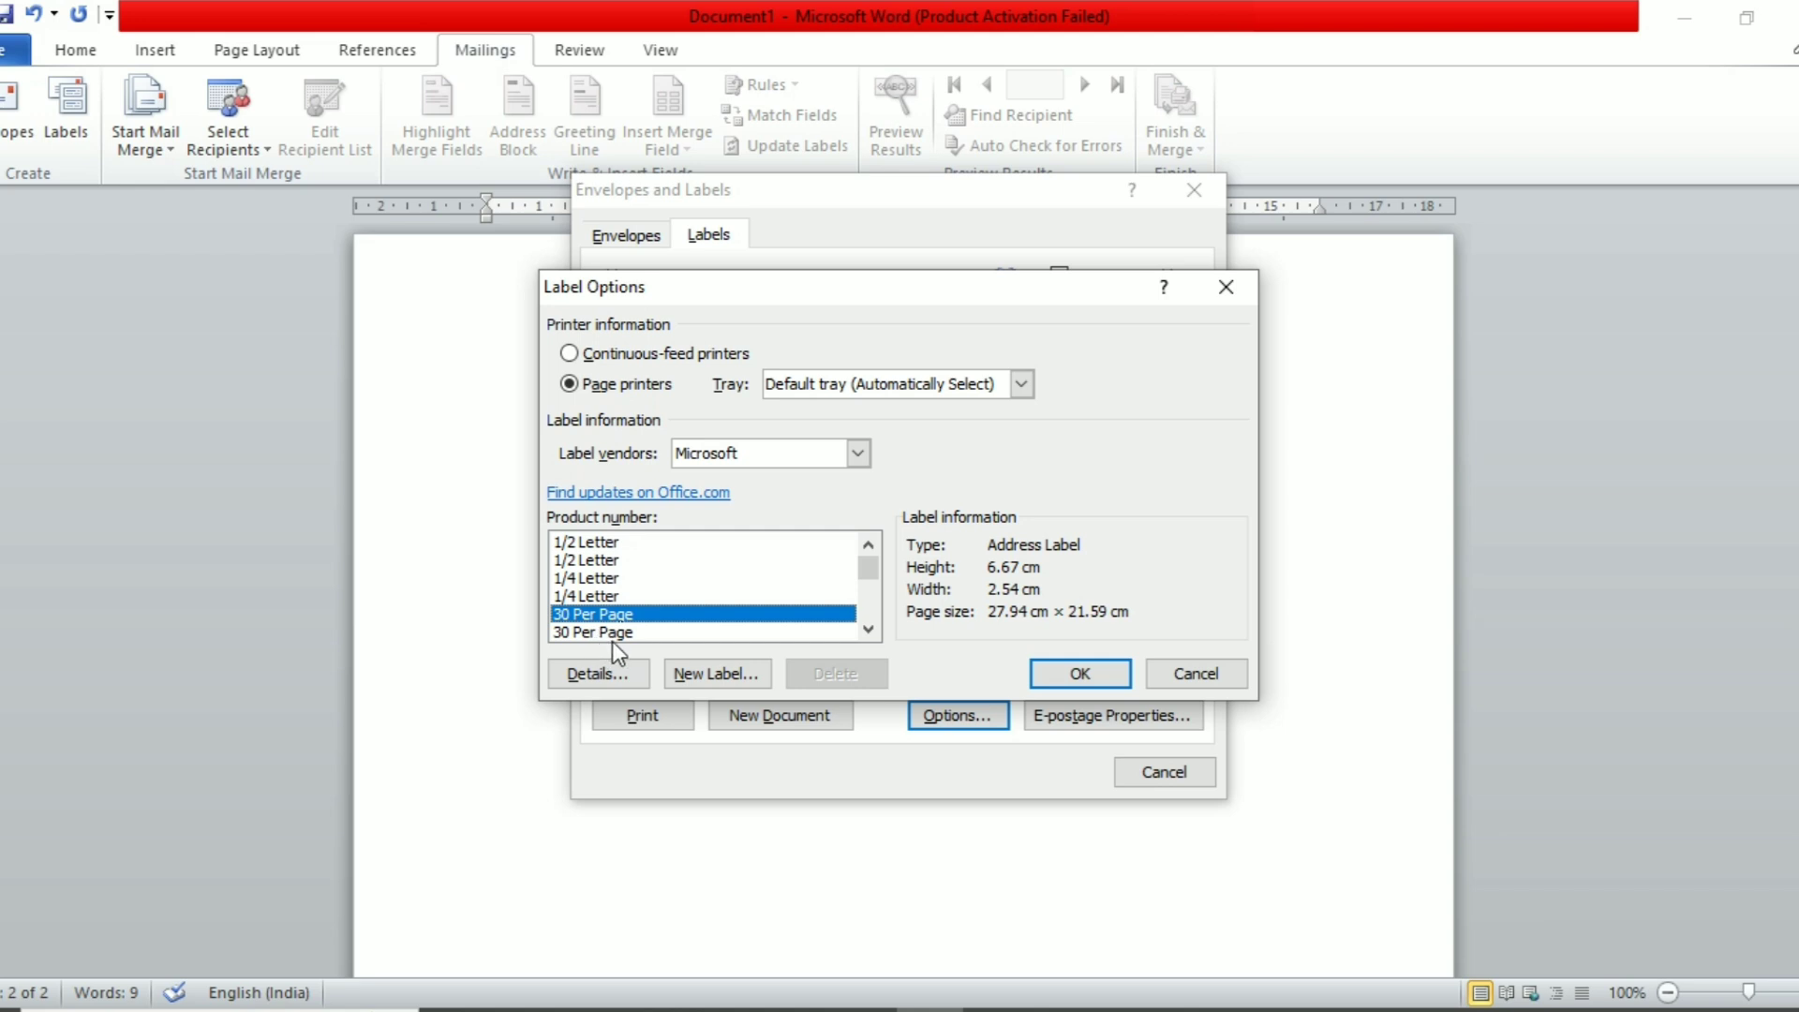
pyautogui.click(1077, 674)
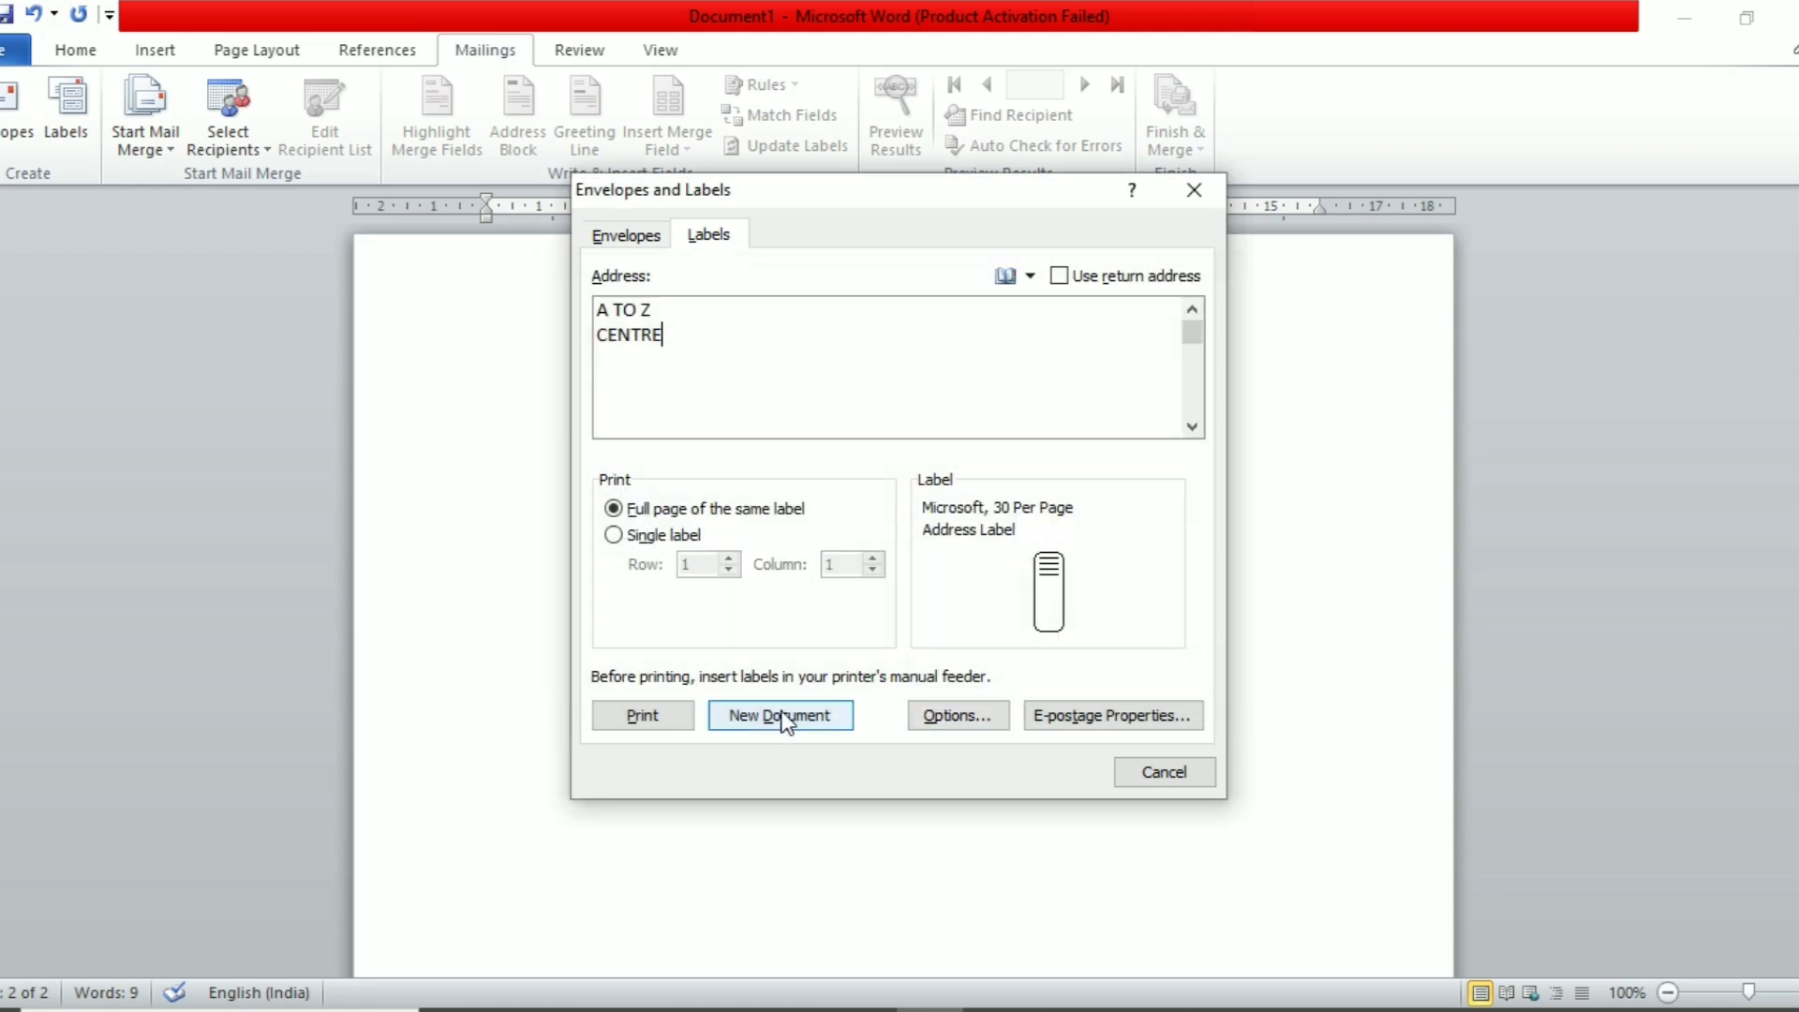
pyautogui.click(783, 716)
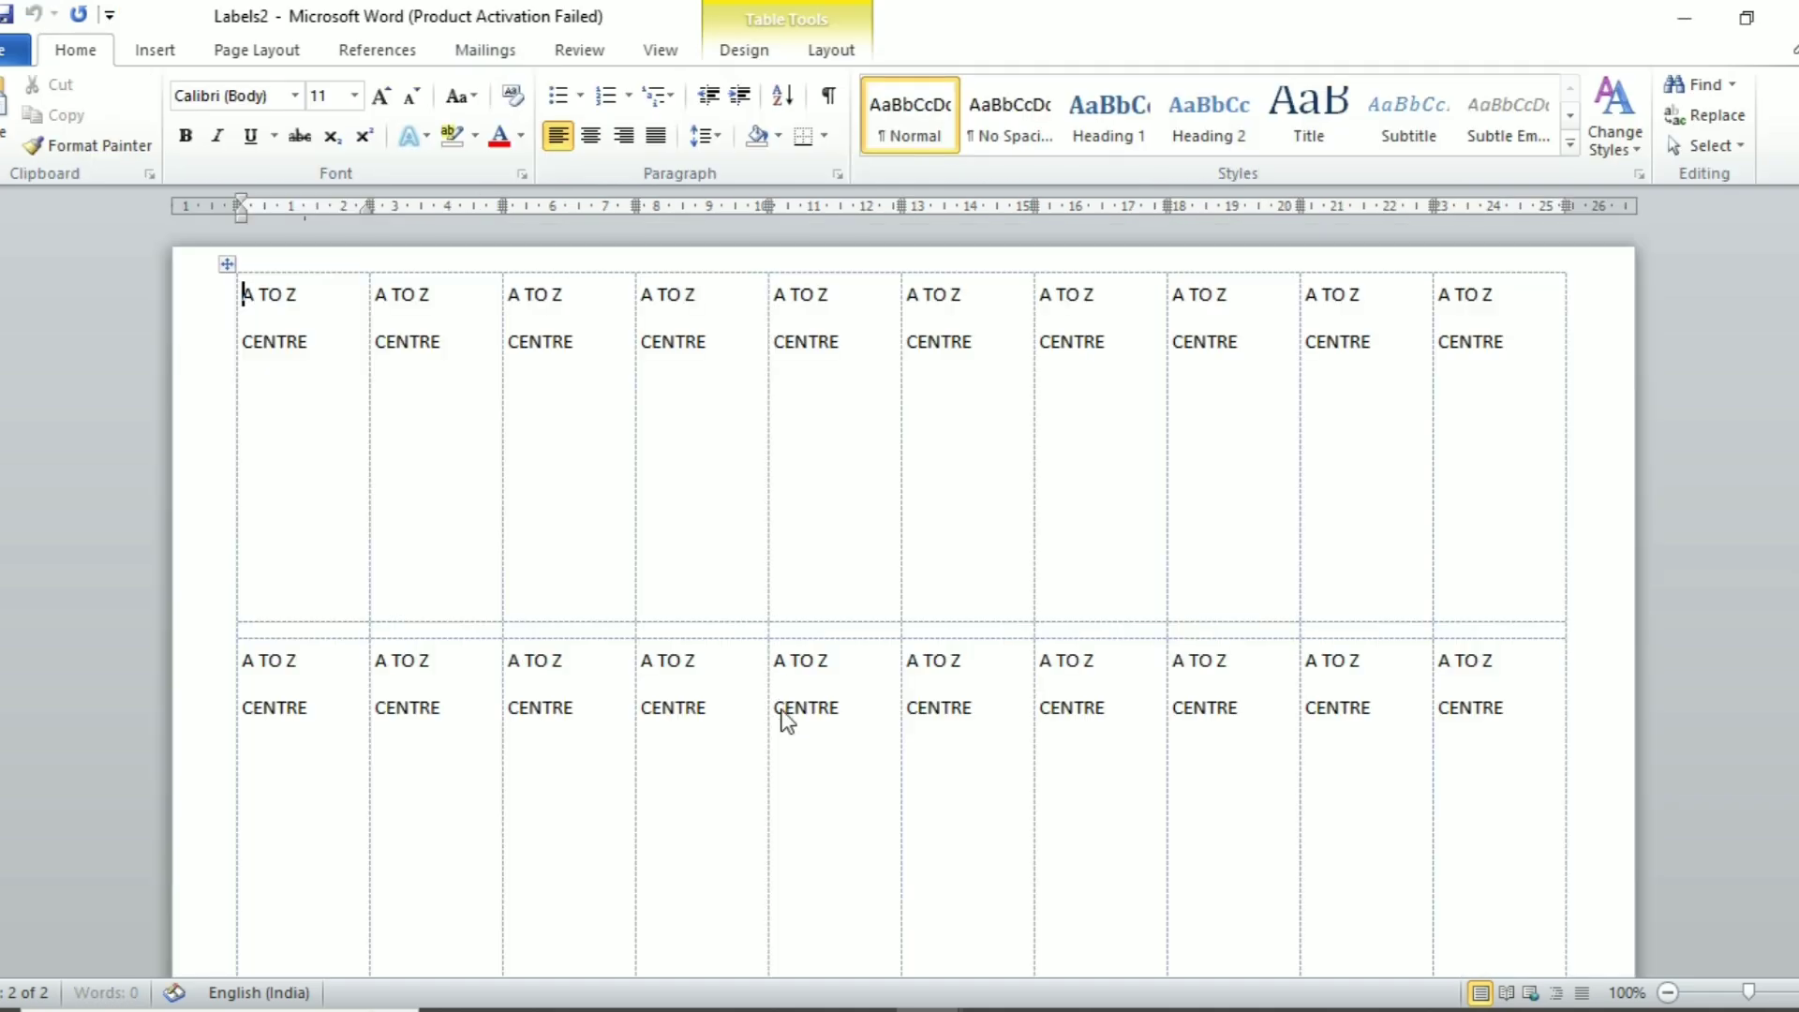
# Shrink the label table so its three rows take up less of the page's height, and close the labels document.
pyautogui.scroll(-4, 783, 710)
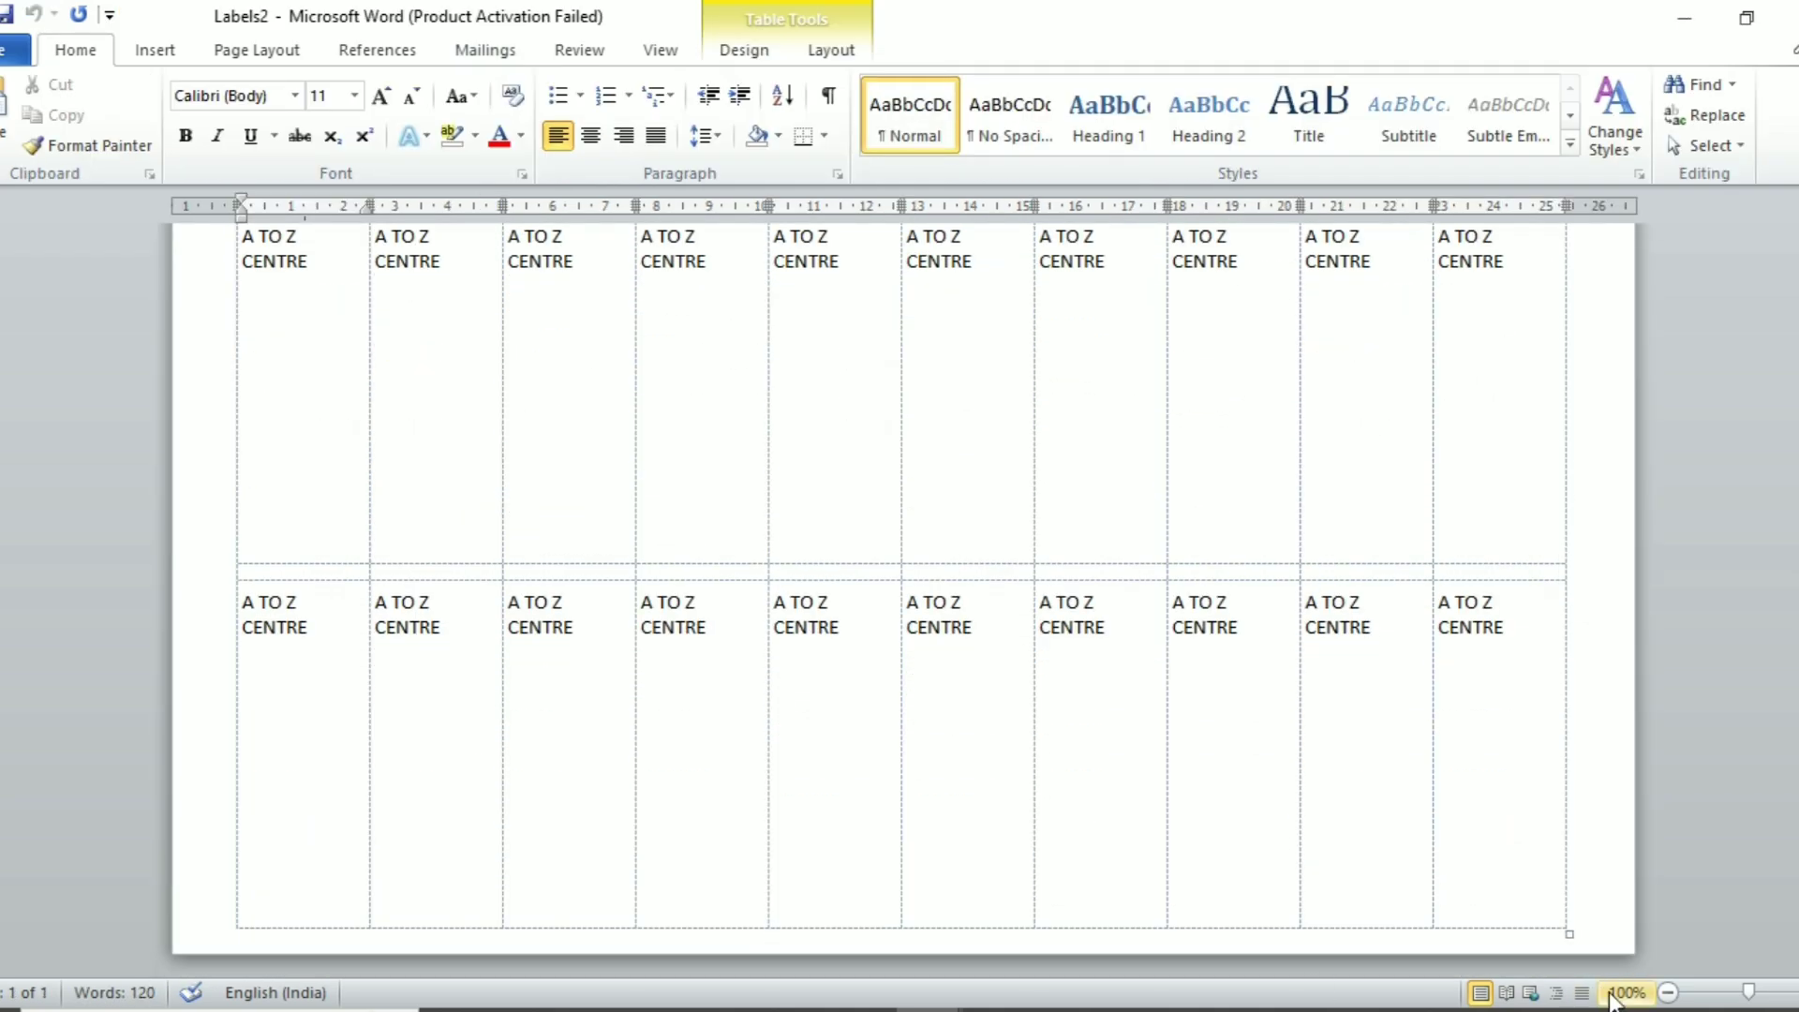
pyautogui.moveTo(1569, 934); pyautogui.dragTo(1570, 269)
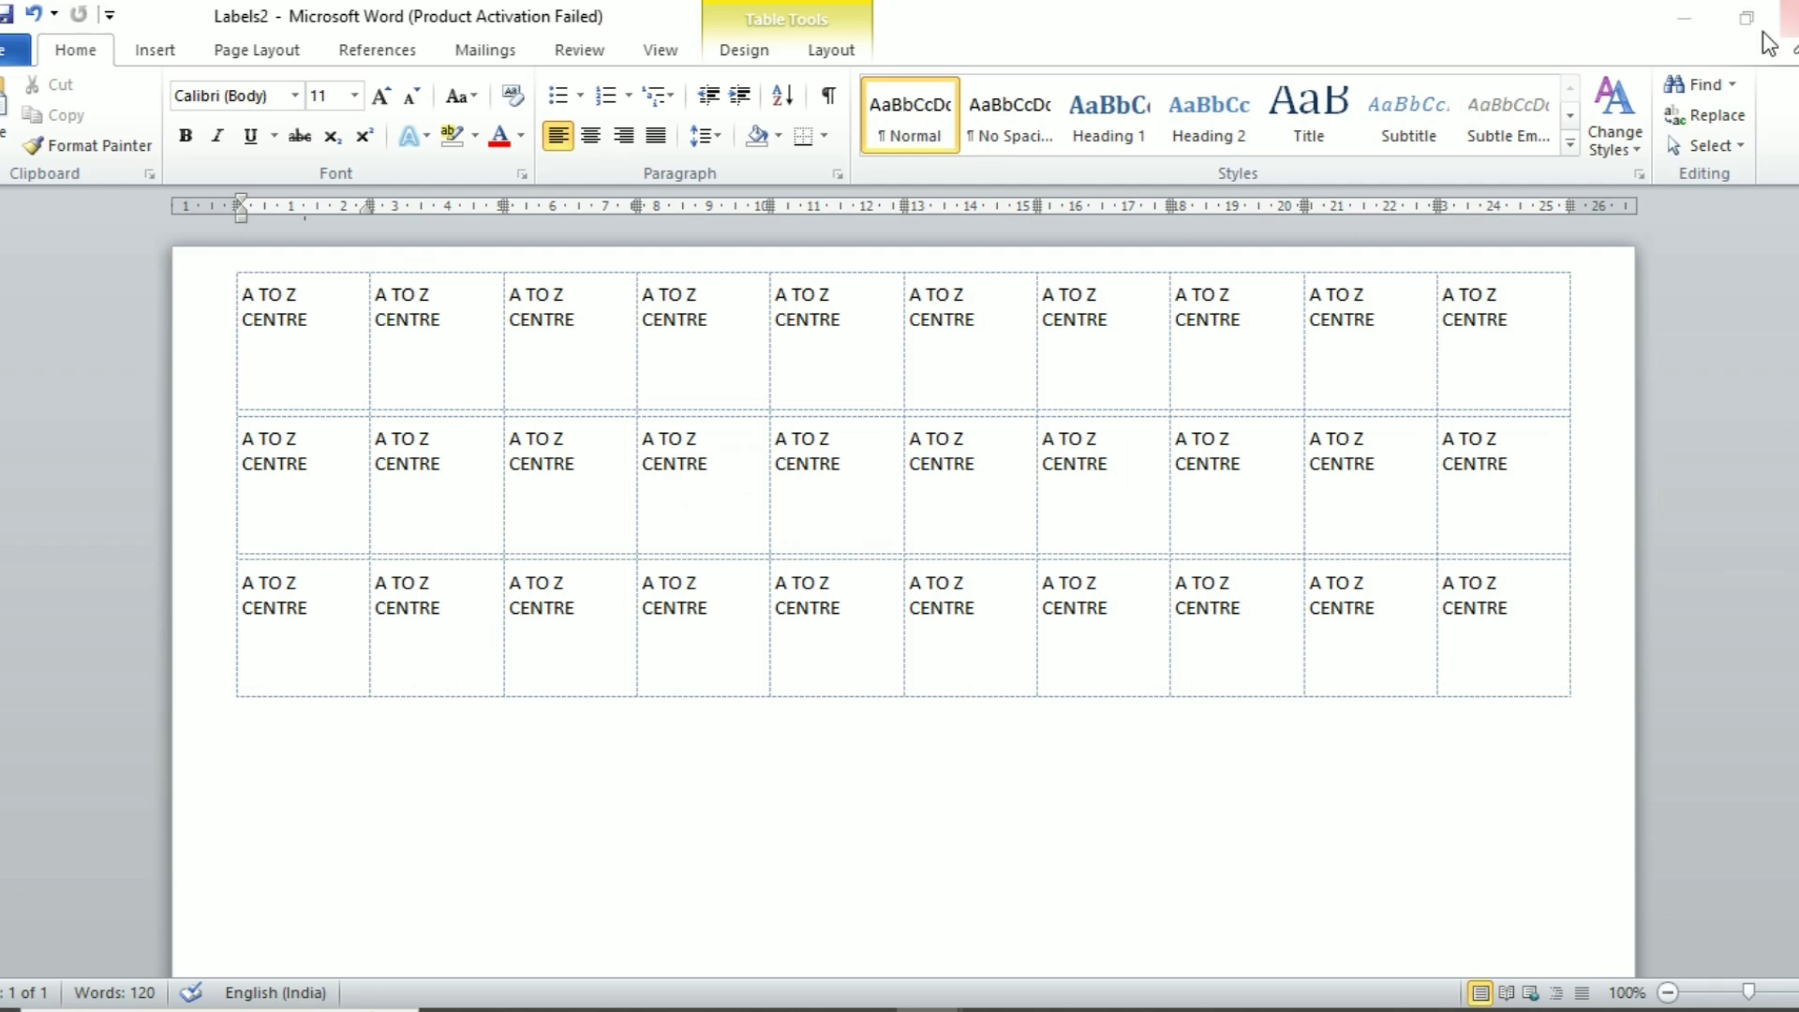
pyautogui.click(1789, 17)
pyautogui.click(888, 547)
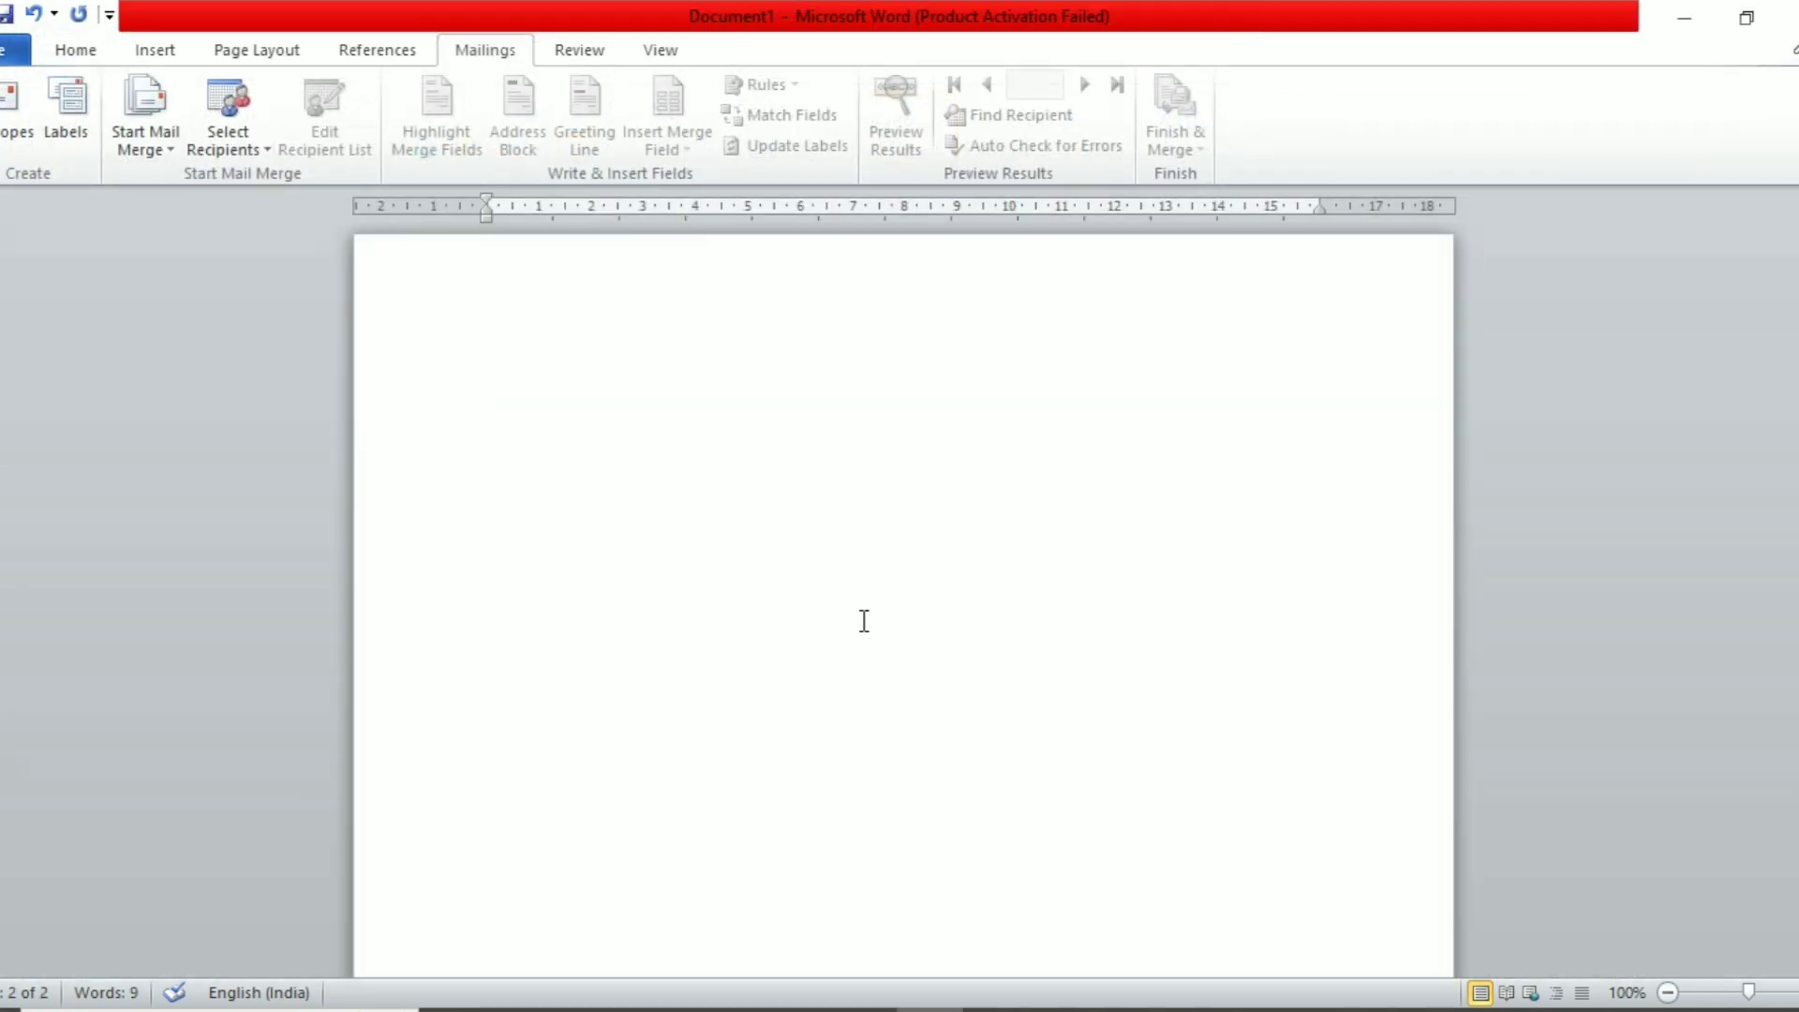
# Return to the envelope page and create a new blank document.
pyautogui.scroll(10, 763, 534)
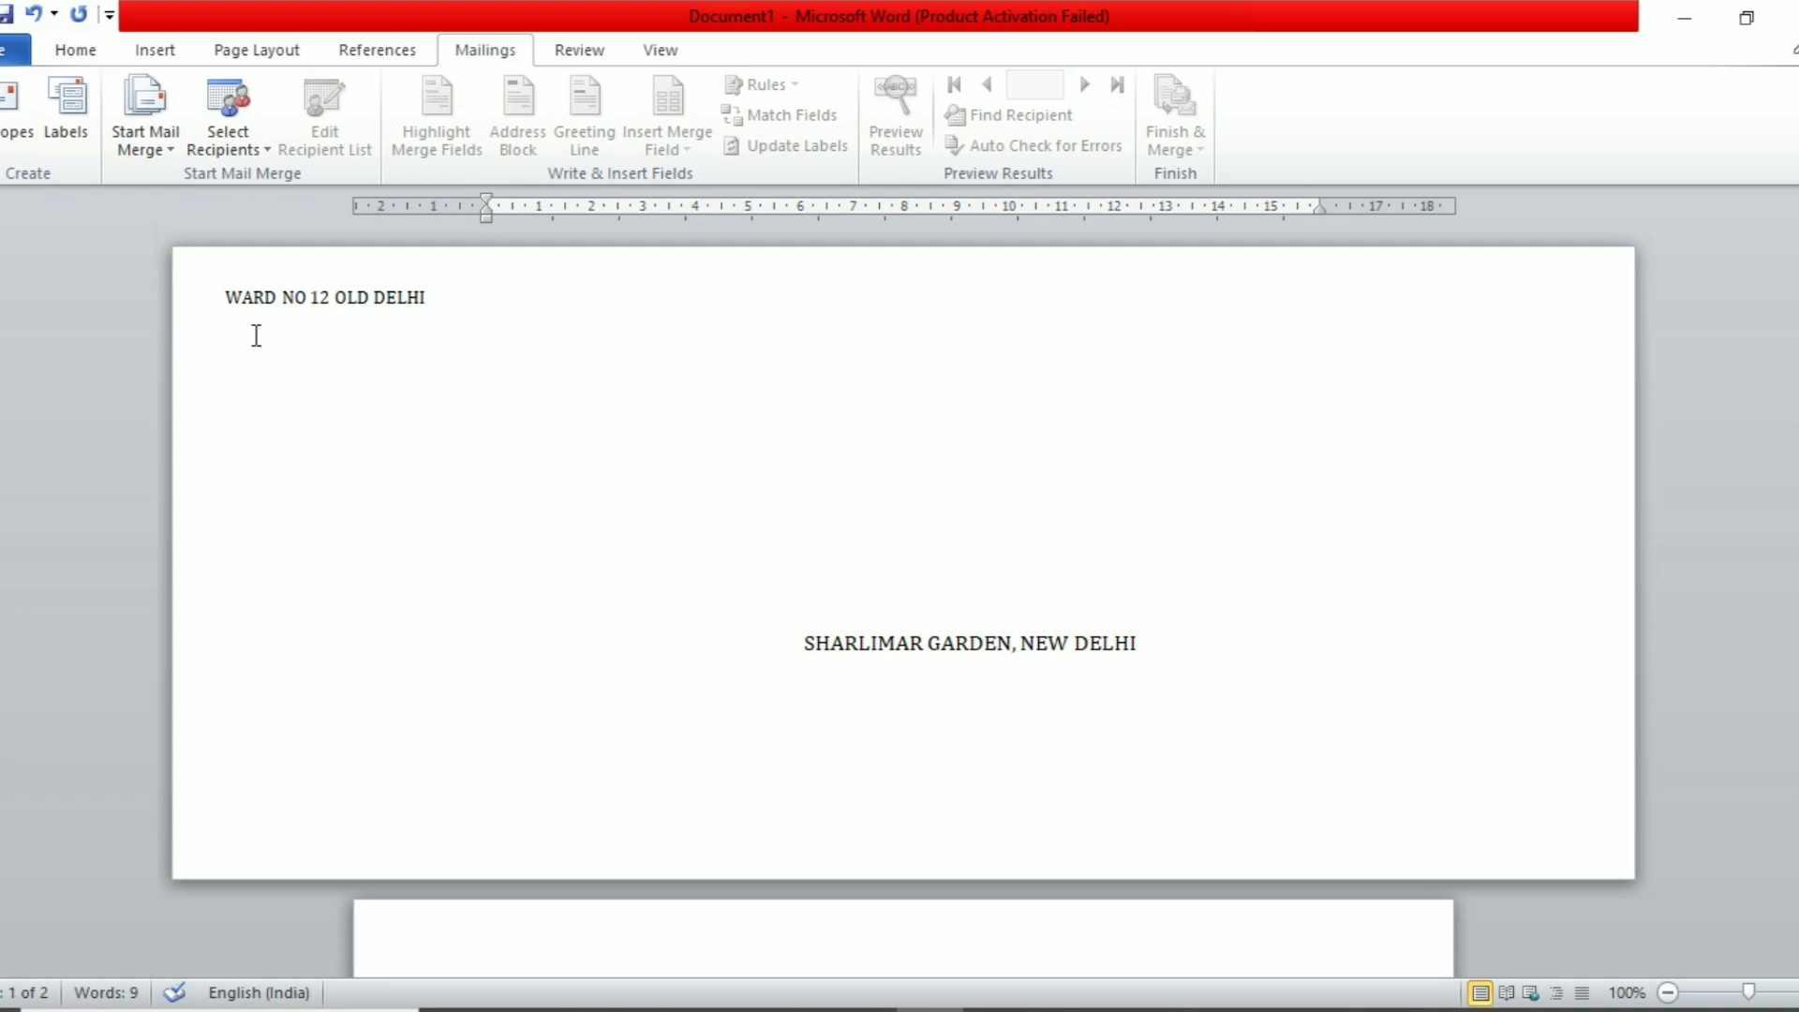
pyautogui.click(240, 318)
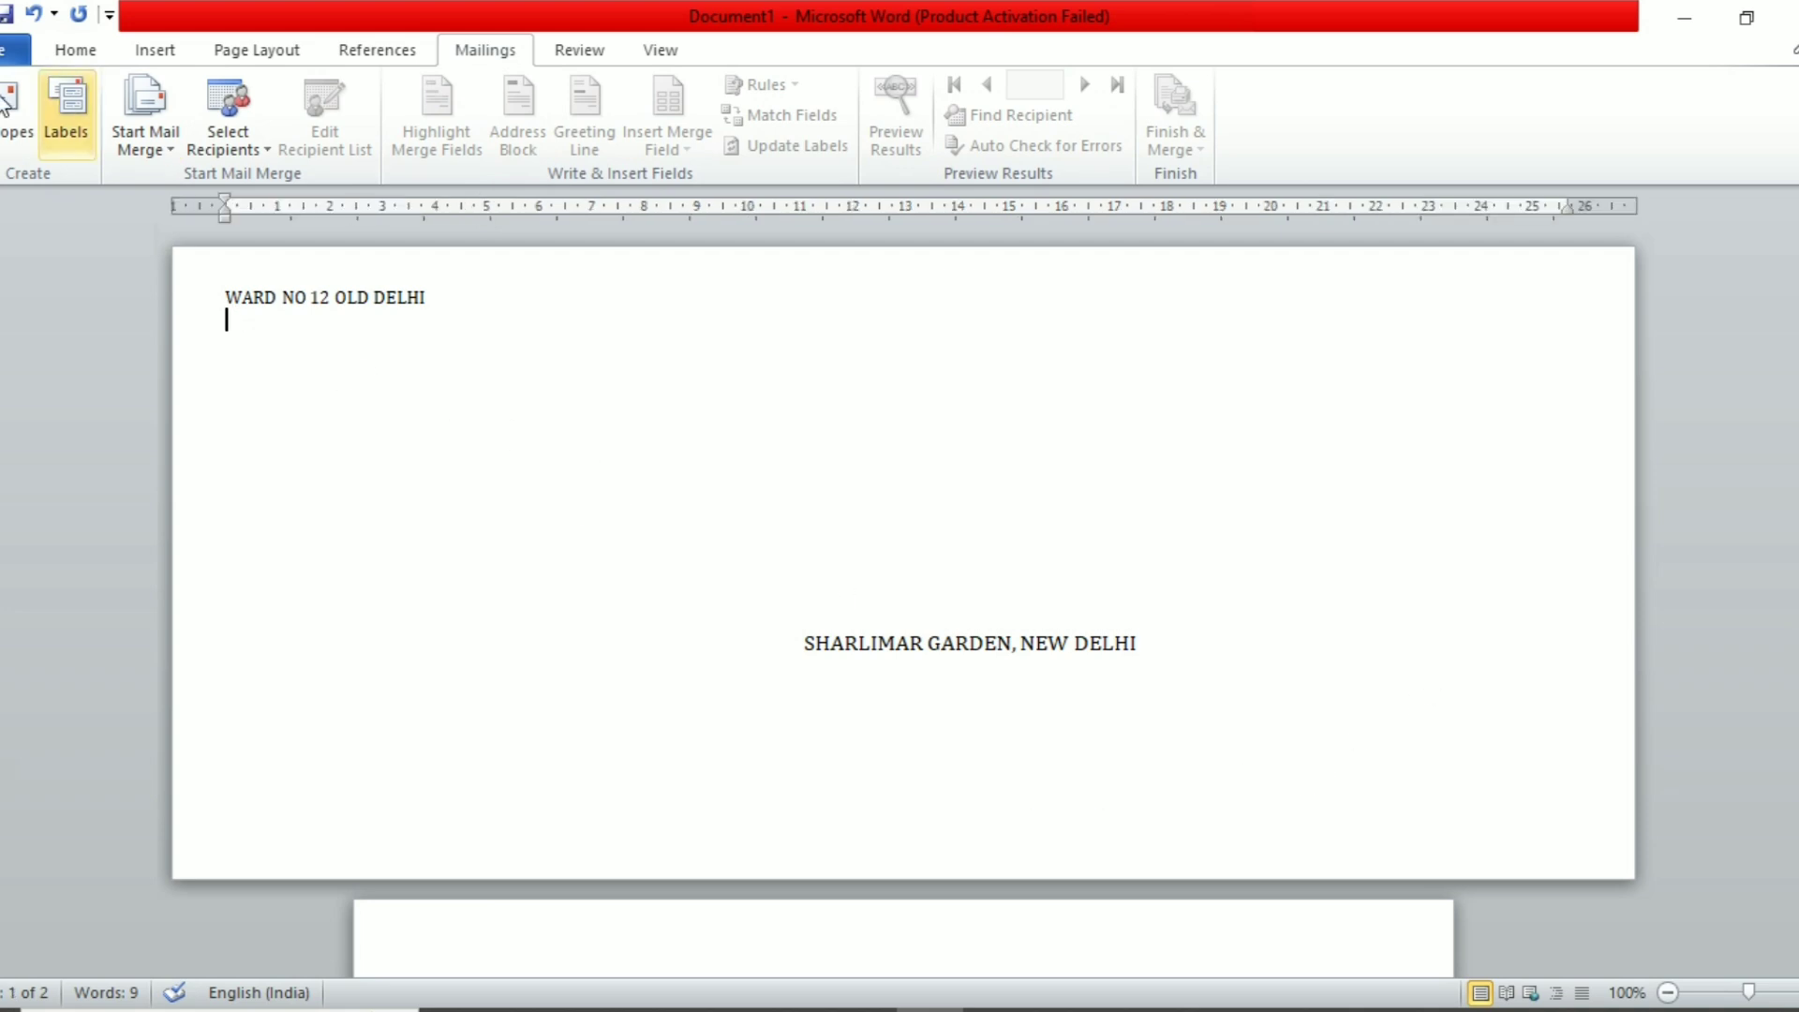
pyautogui.click(15, 49)
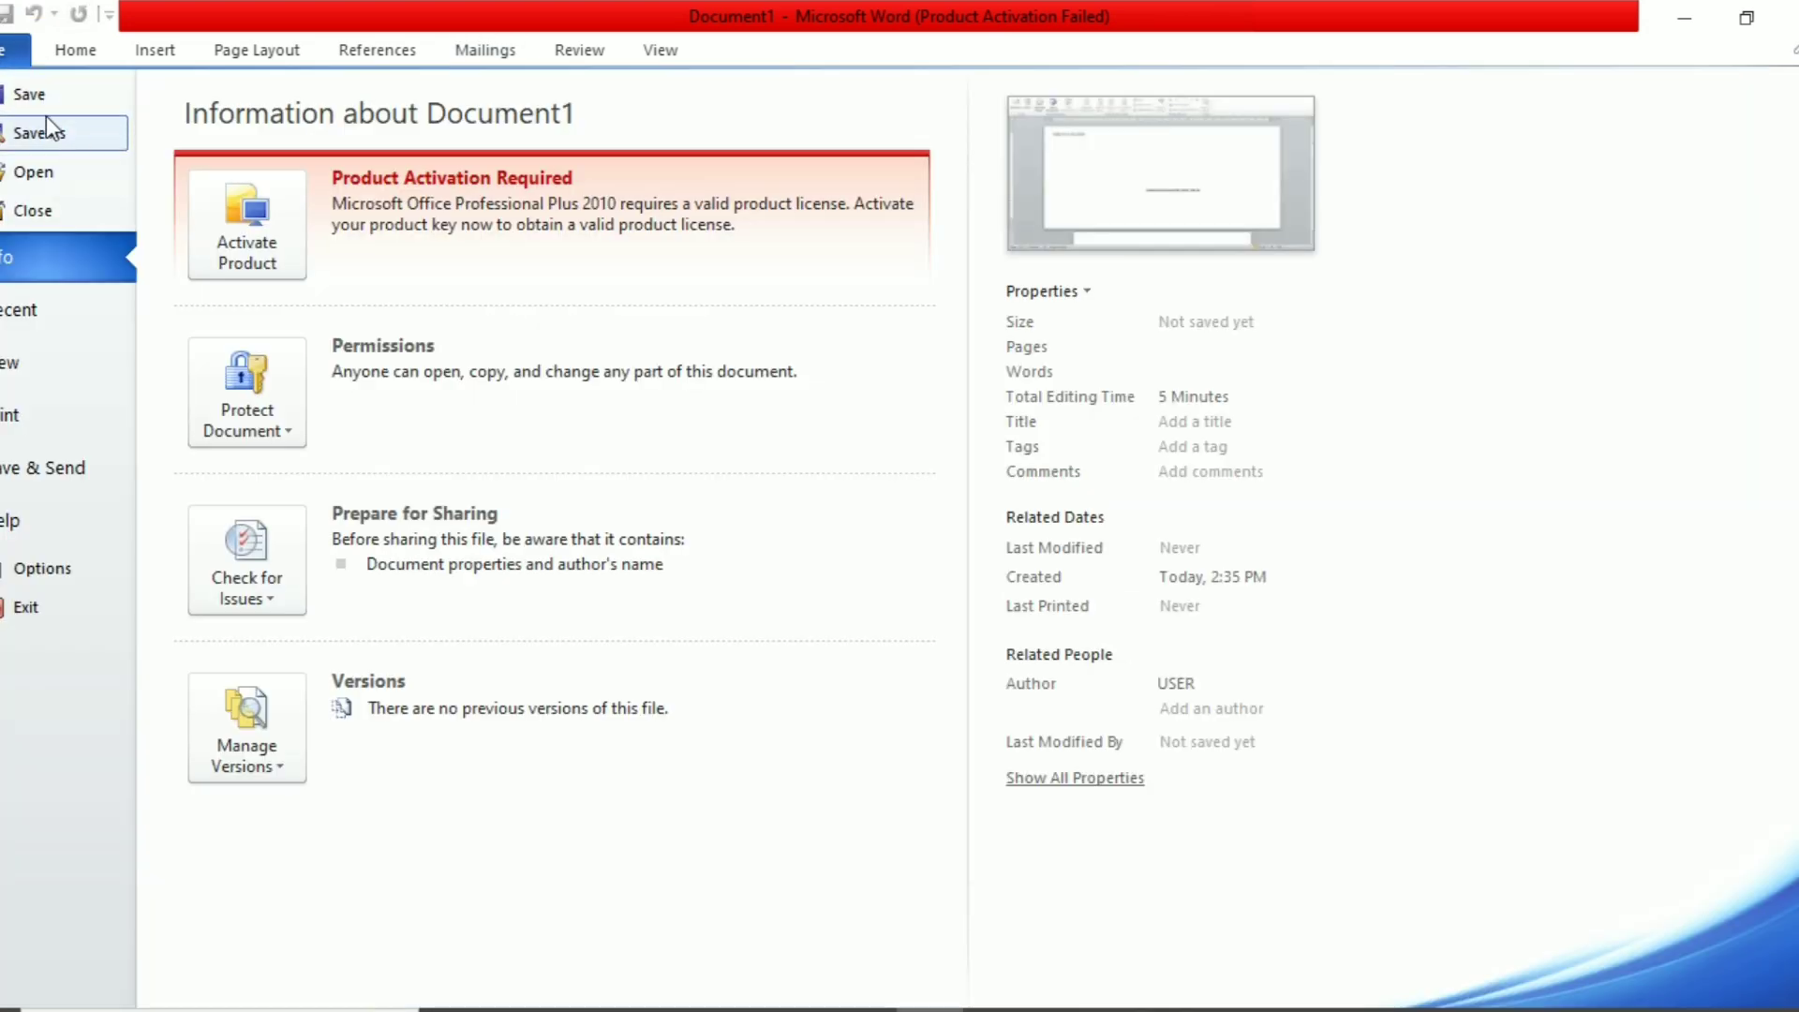
pyautogui.click(121, 386)
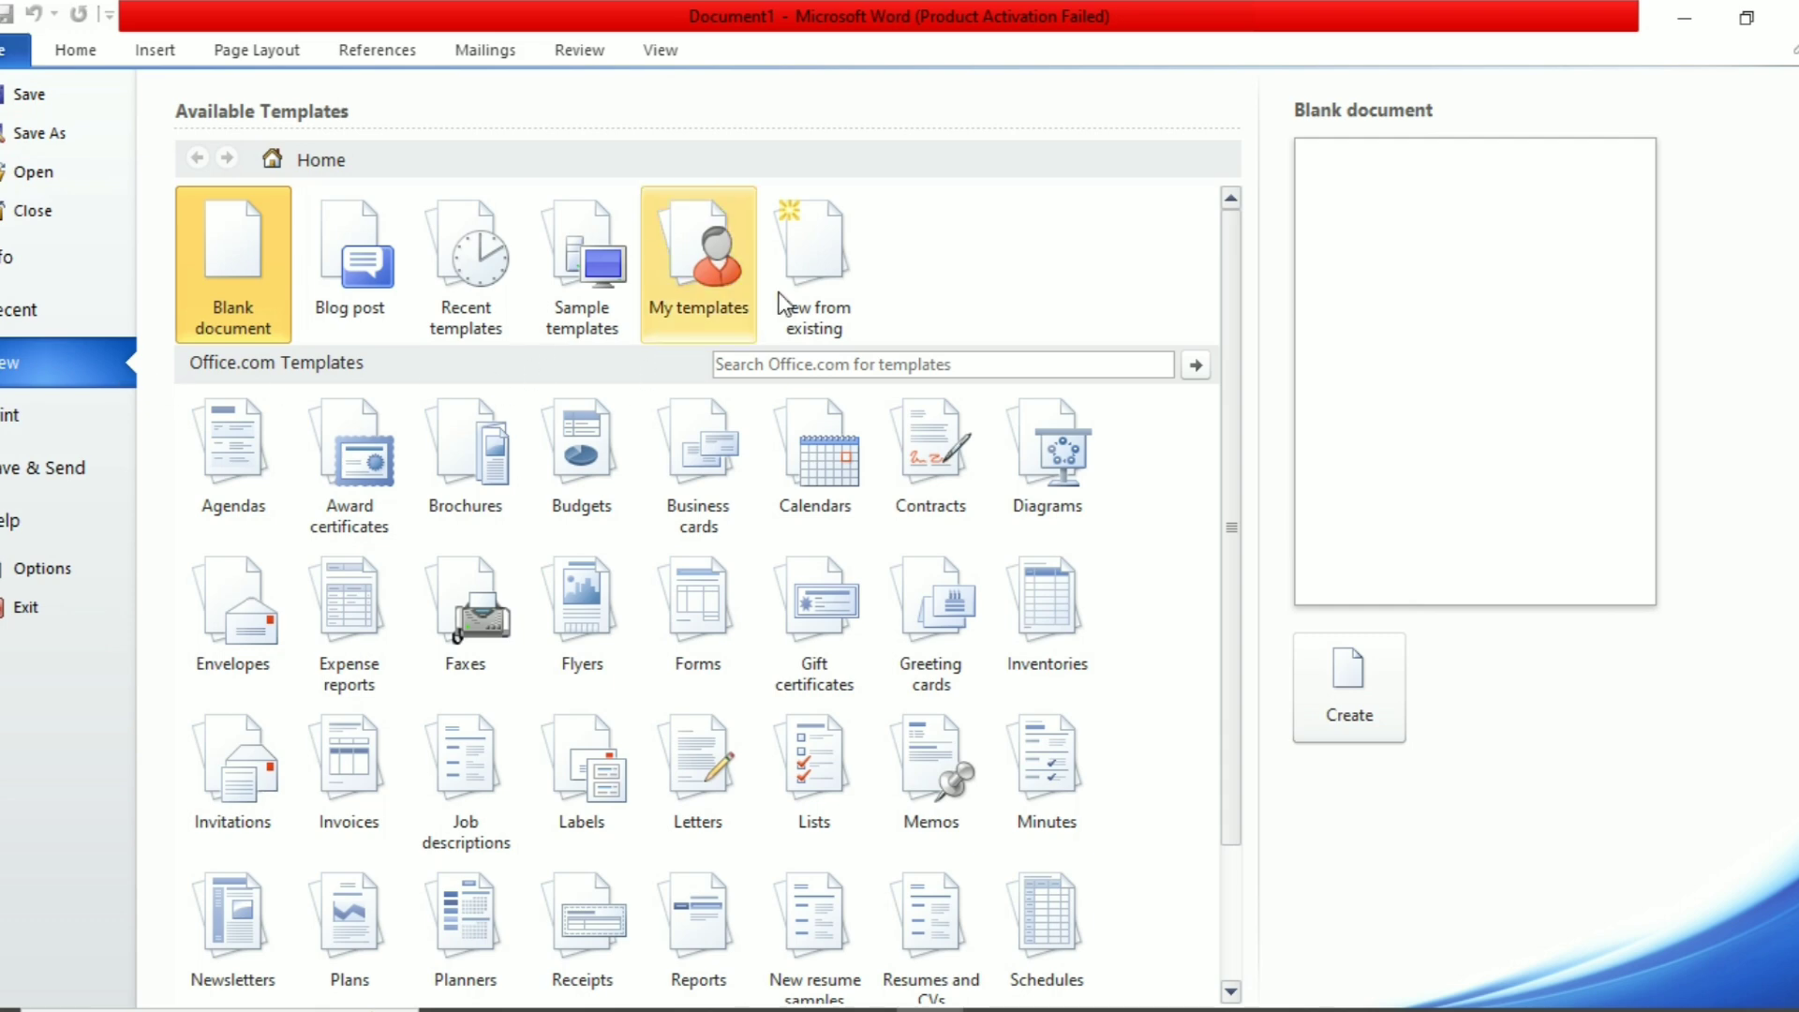
pyautogui.click(1319, 686)
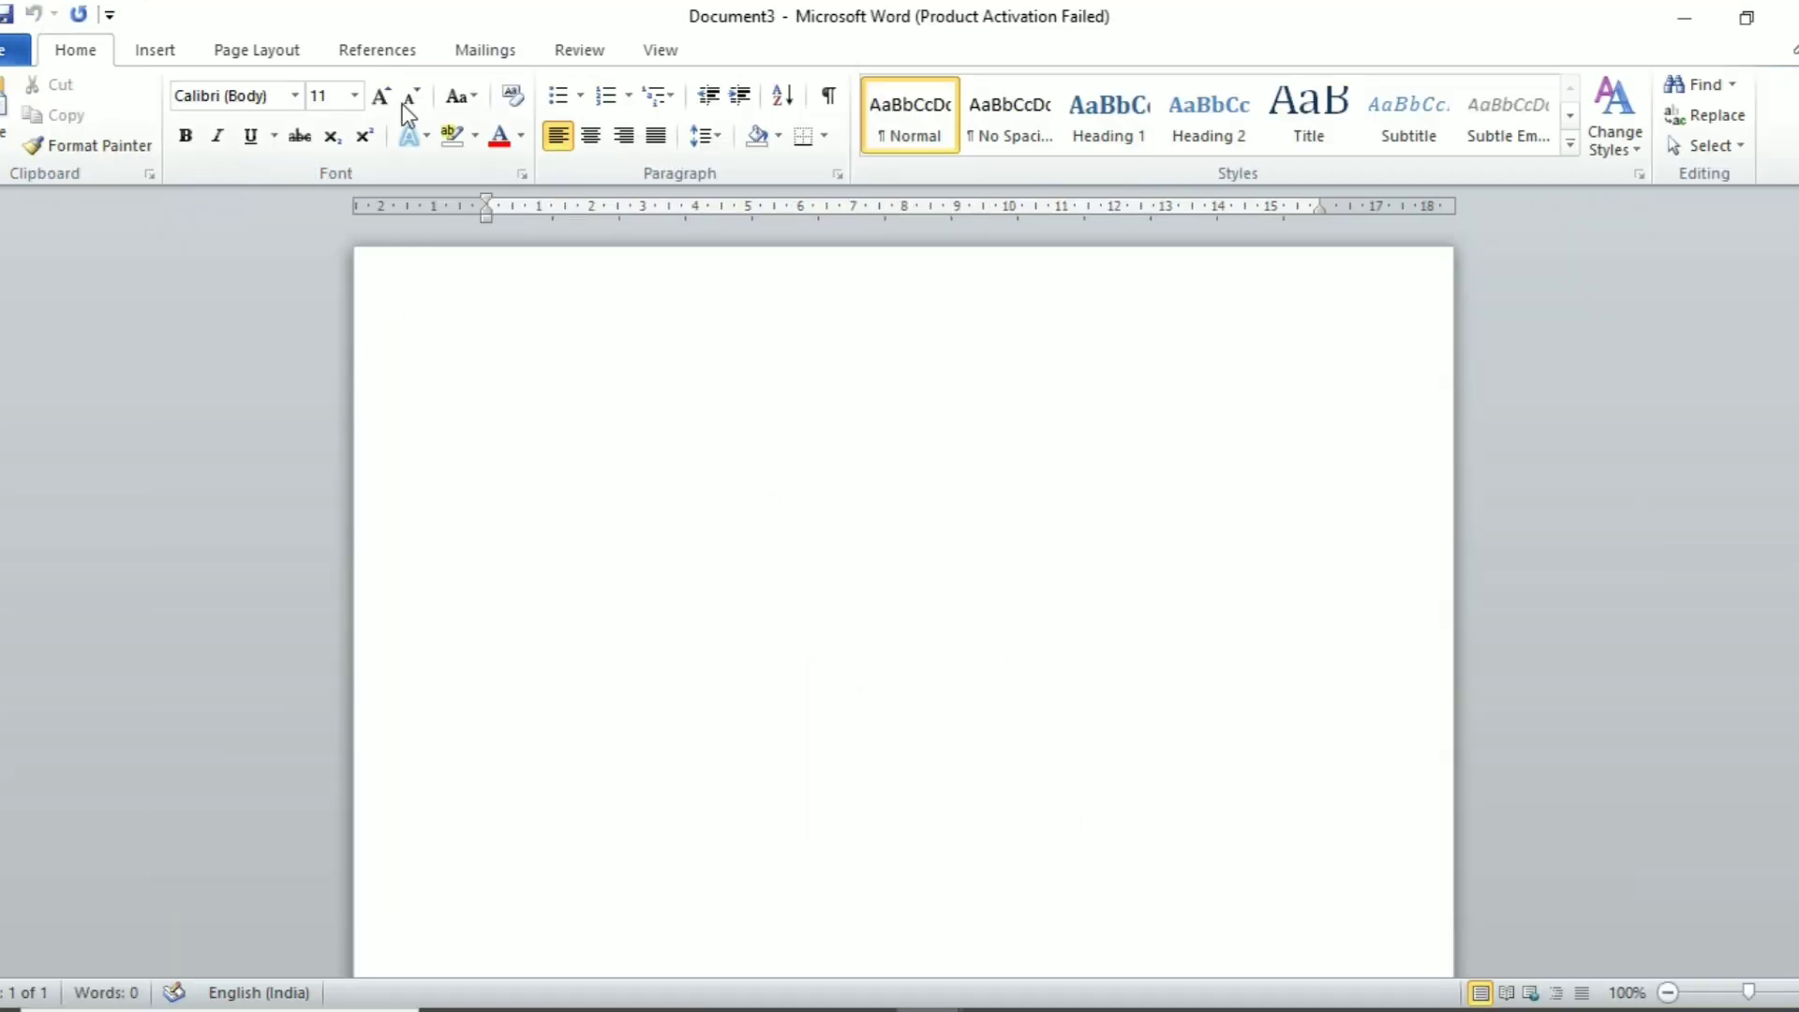
# Start a mail merge of the E-mail Messages type in the new document.
pyautogui.click(485, 49)
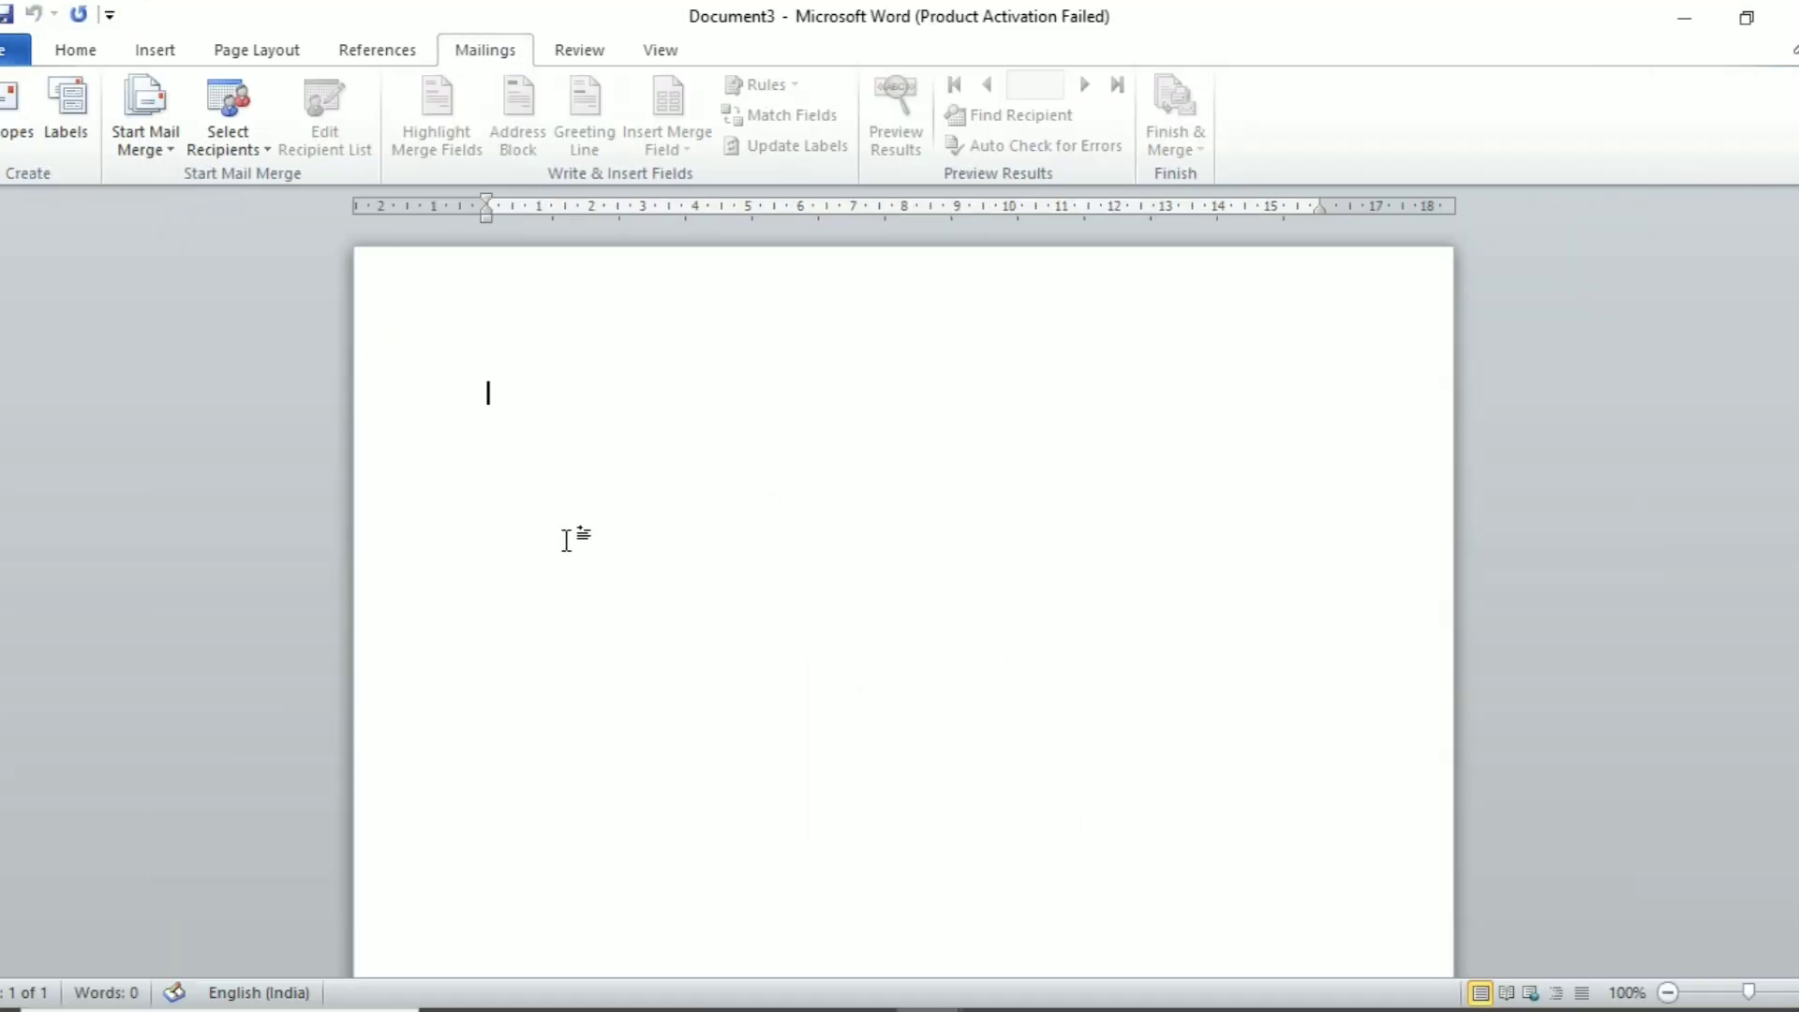
pyautogui.click(168, 140)
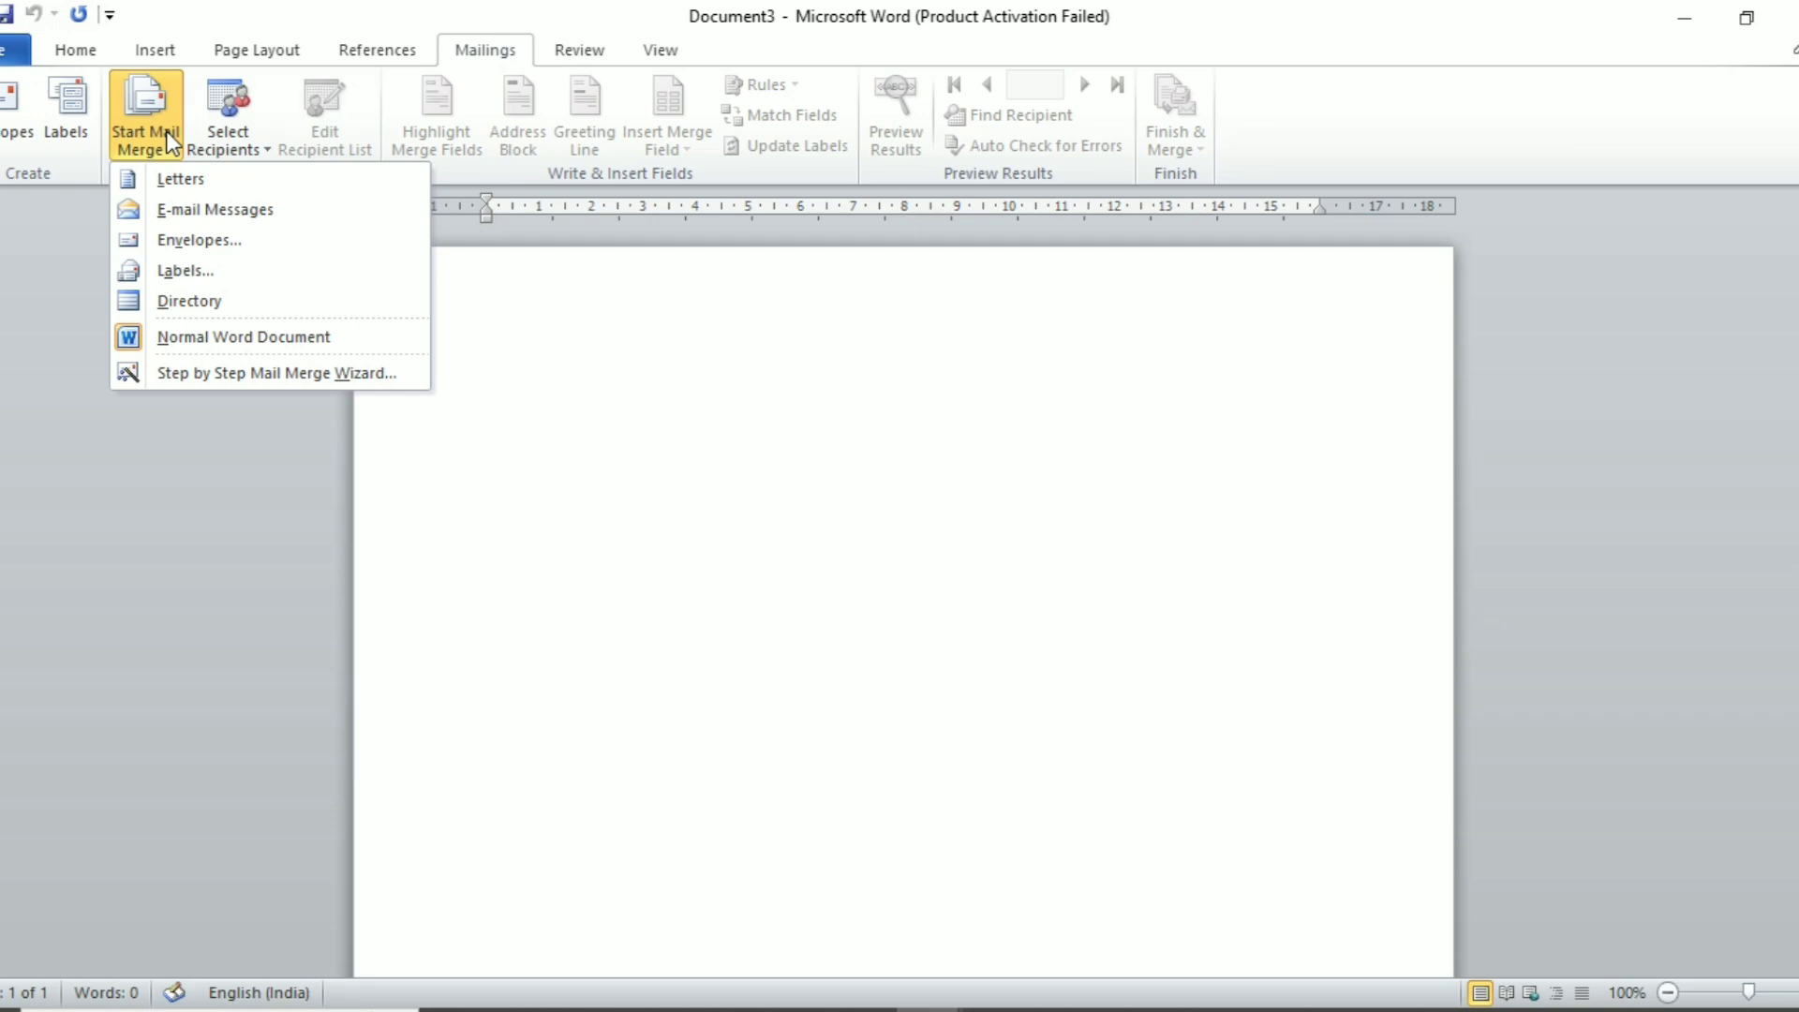
pyautogui.click(228, 210)
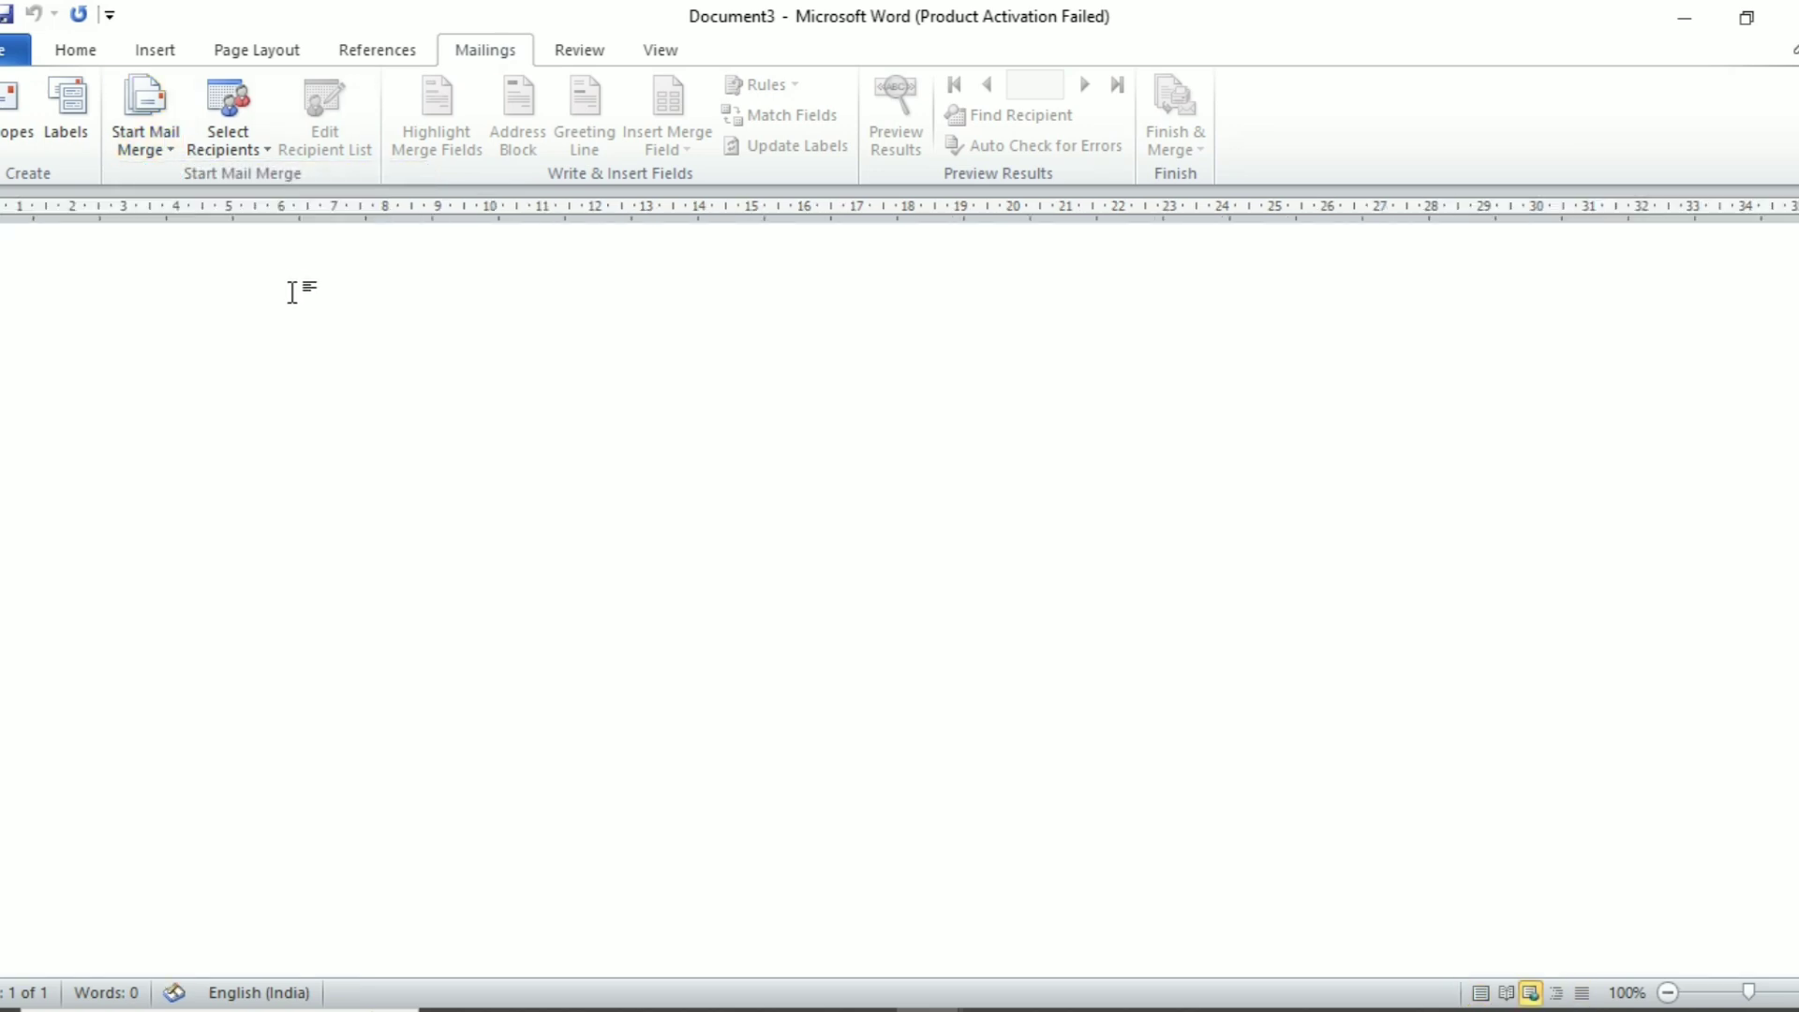
# Switch the mail merge document type to Letters.
pyautogui.click(159, 115)
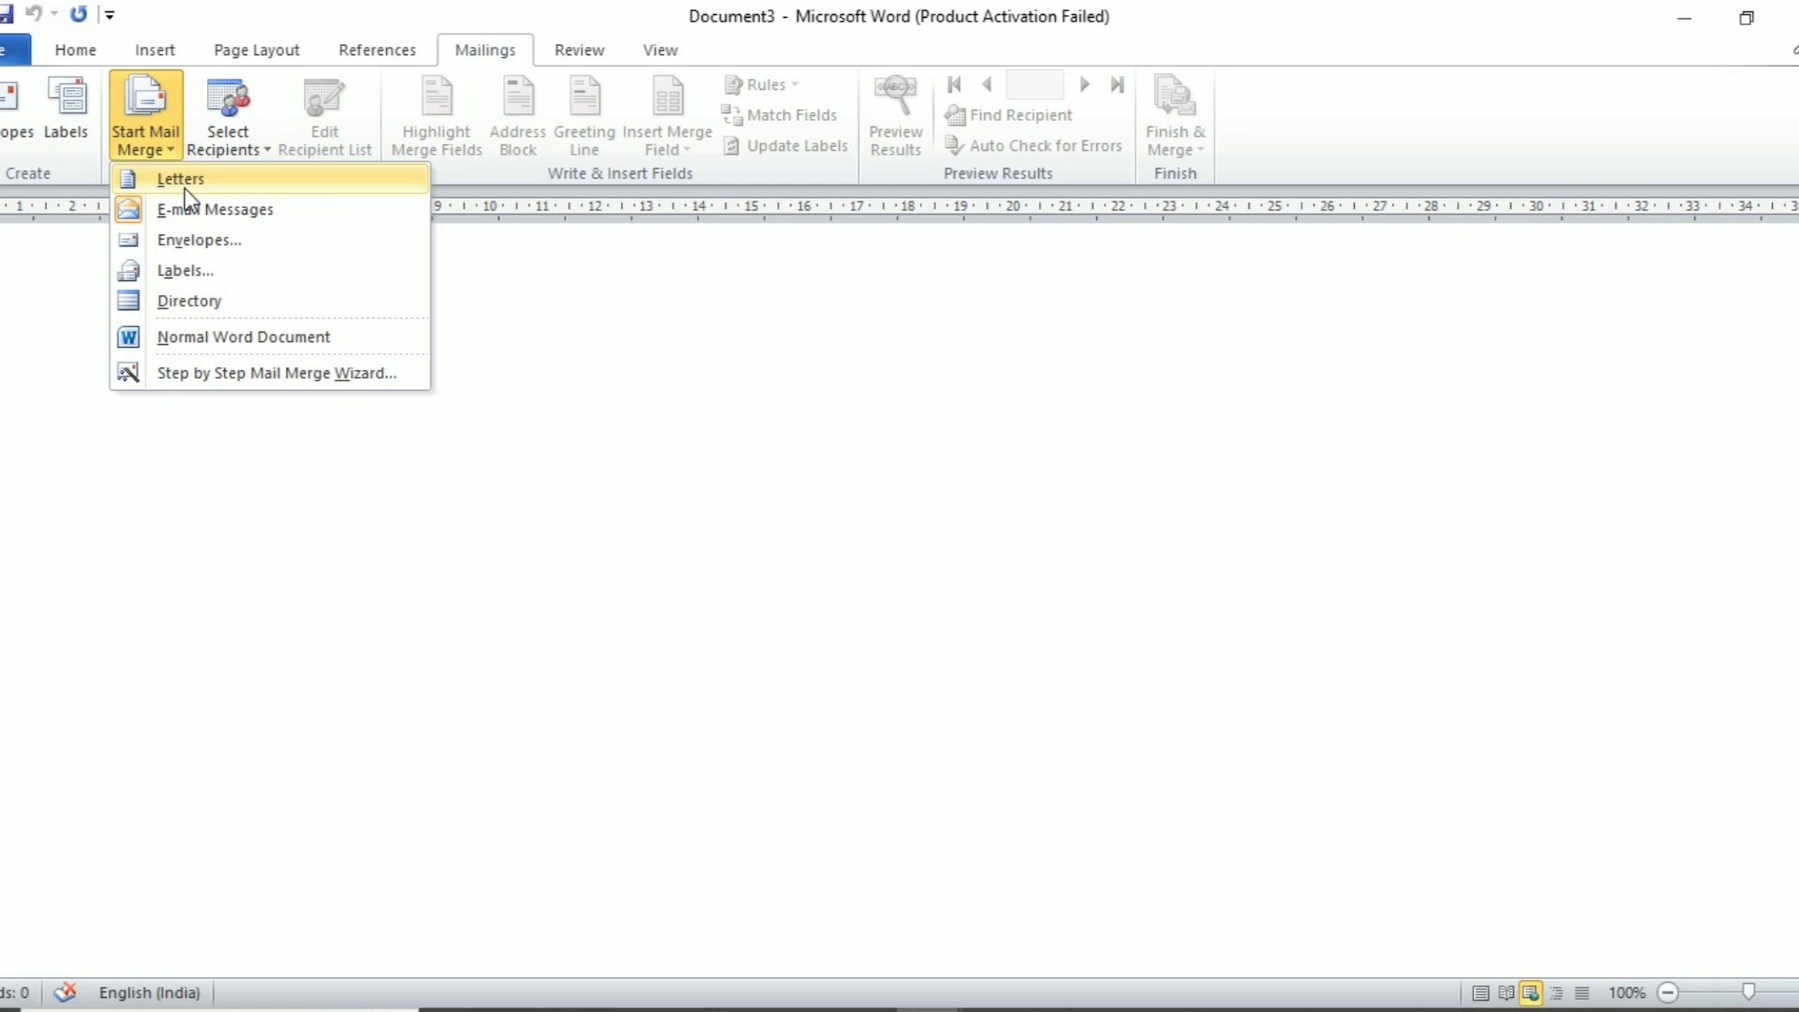
pyautogui.click(184, 187)
pyautogui.click(172, 148)
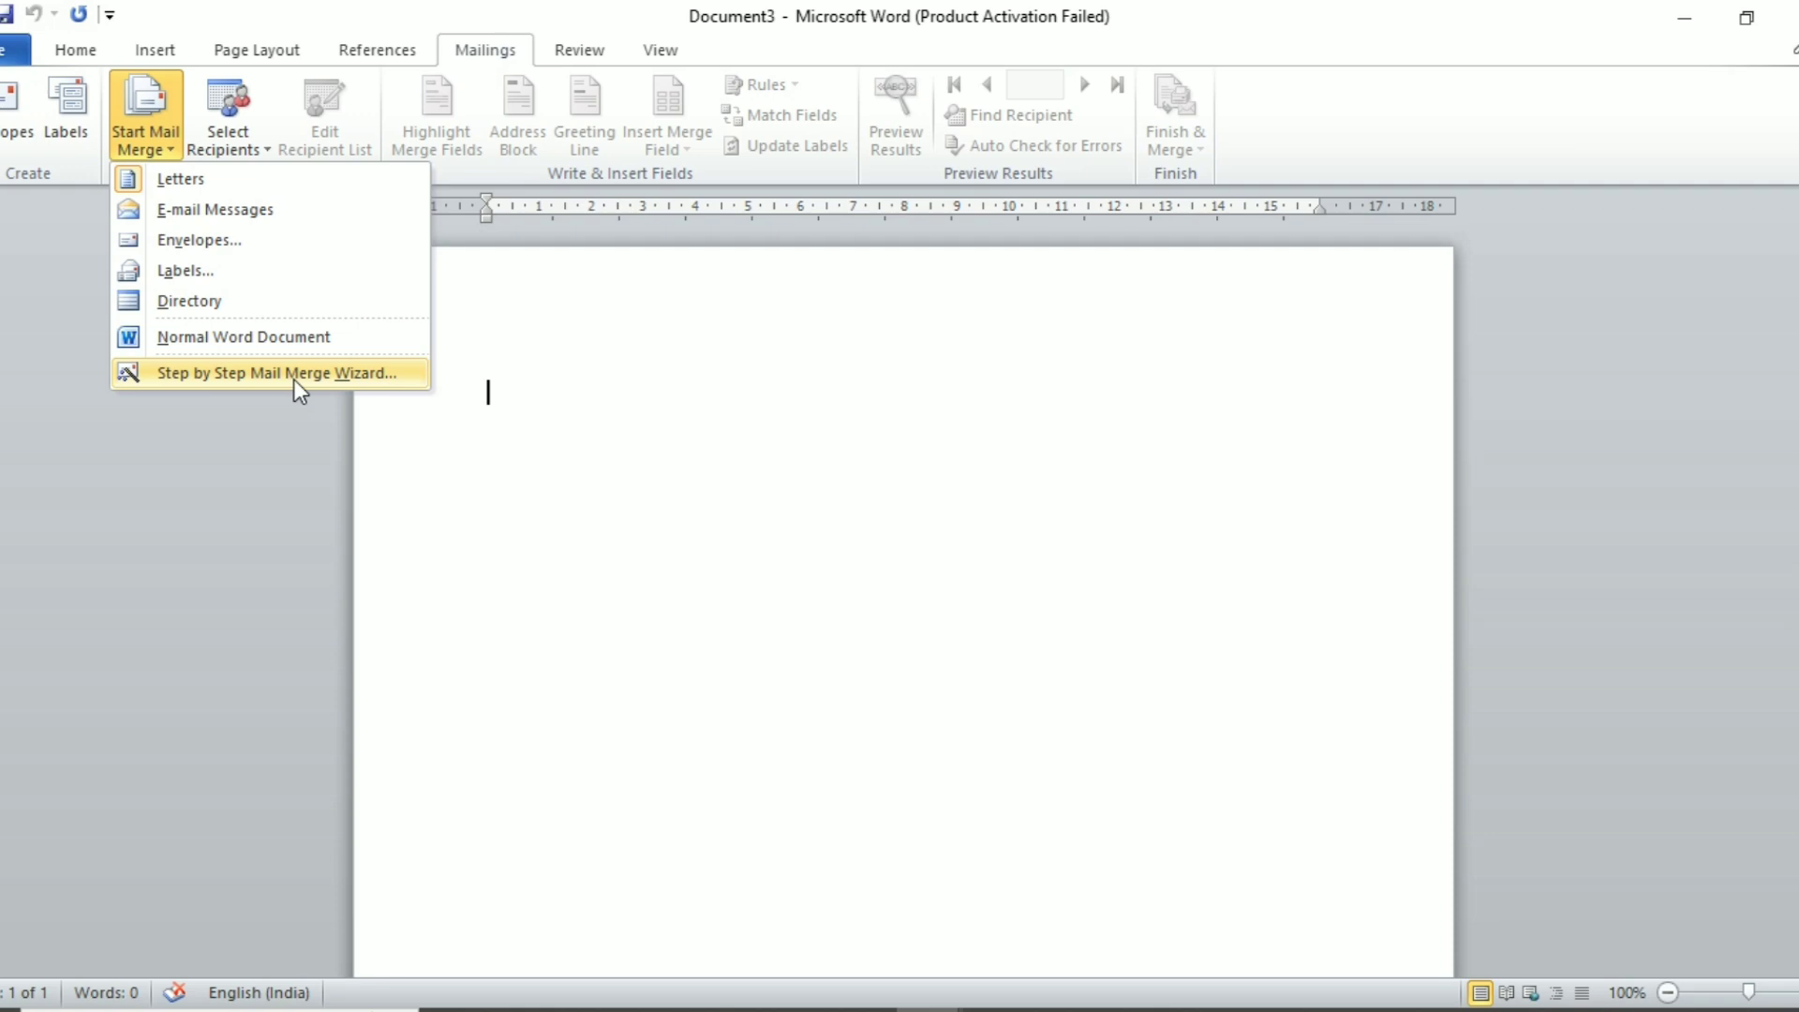
pyautogui.click(499, 367)
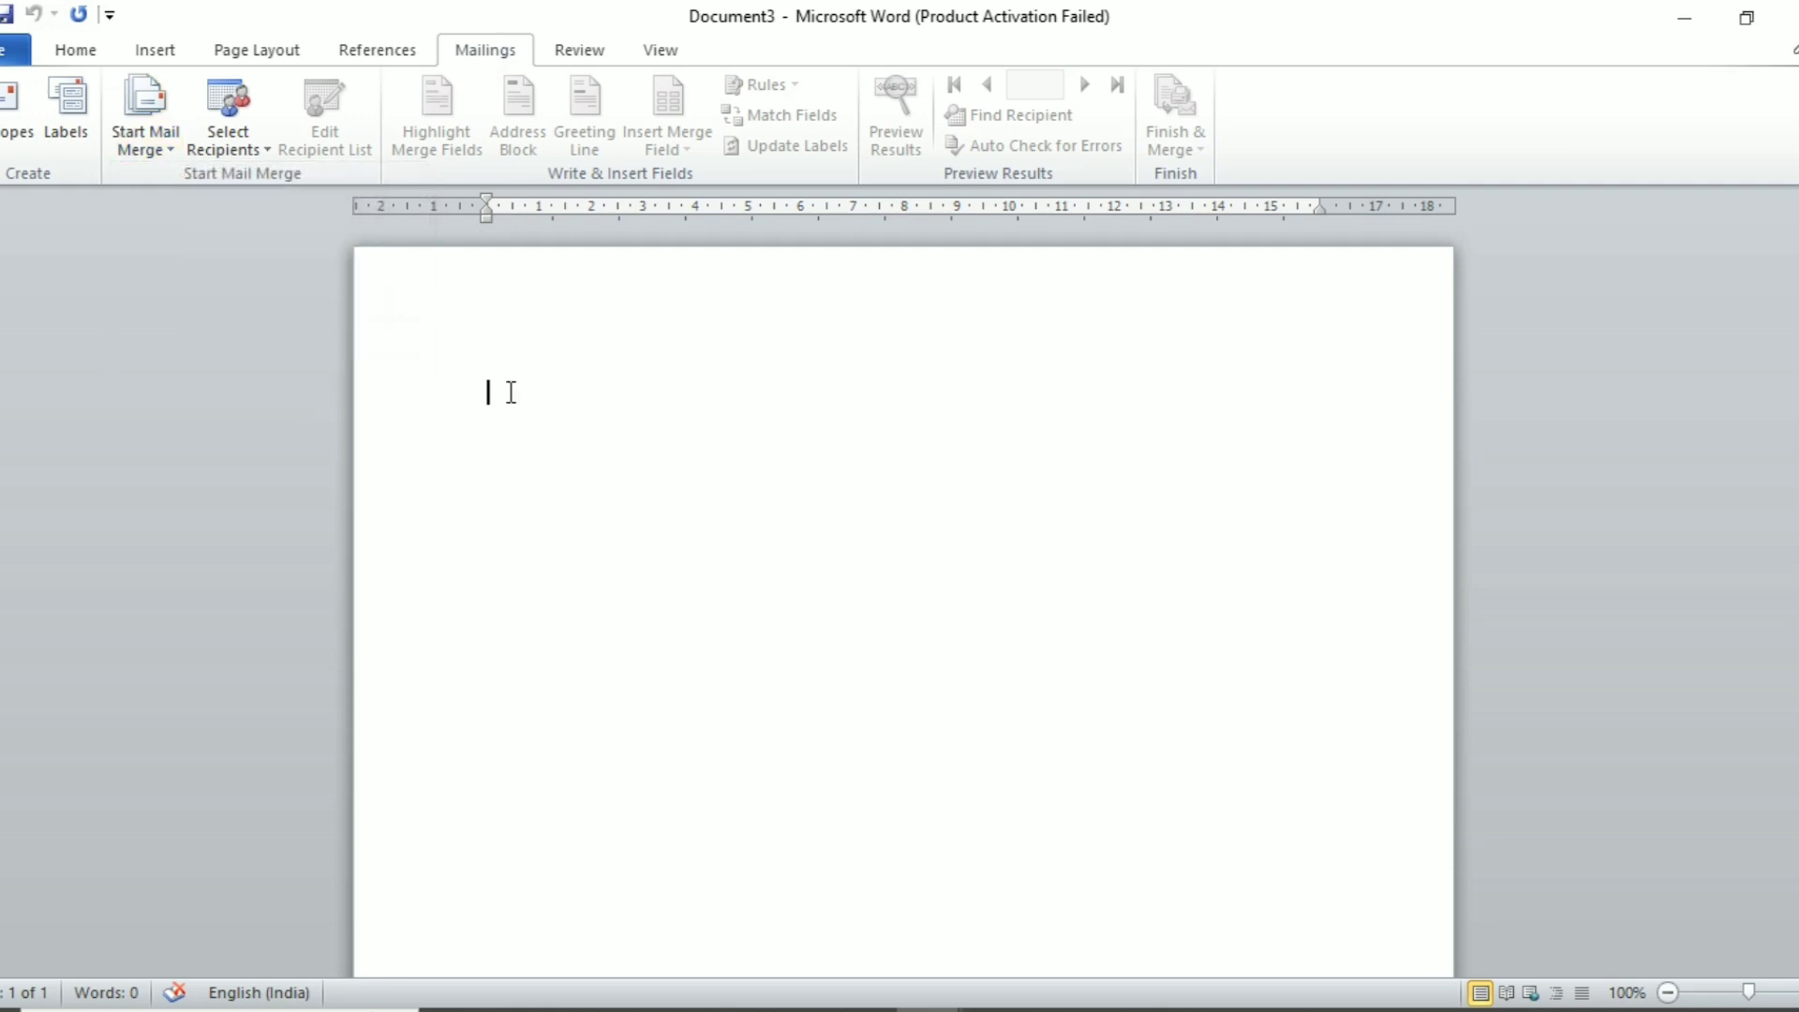
# Generate one paragraph of sample text as the letter body with =RAND(1).
pyautogui.write('=RAND(1)')
pyautogui.press('Return')
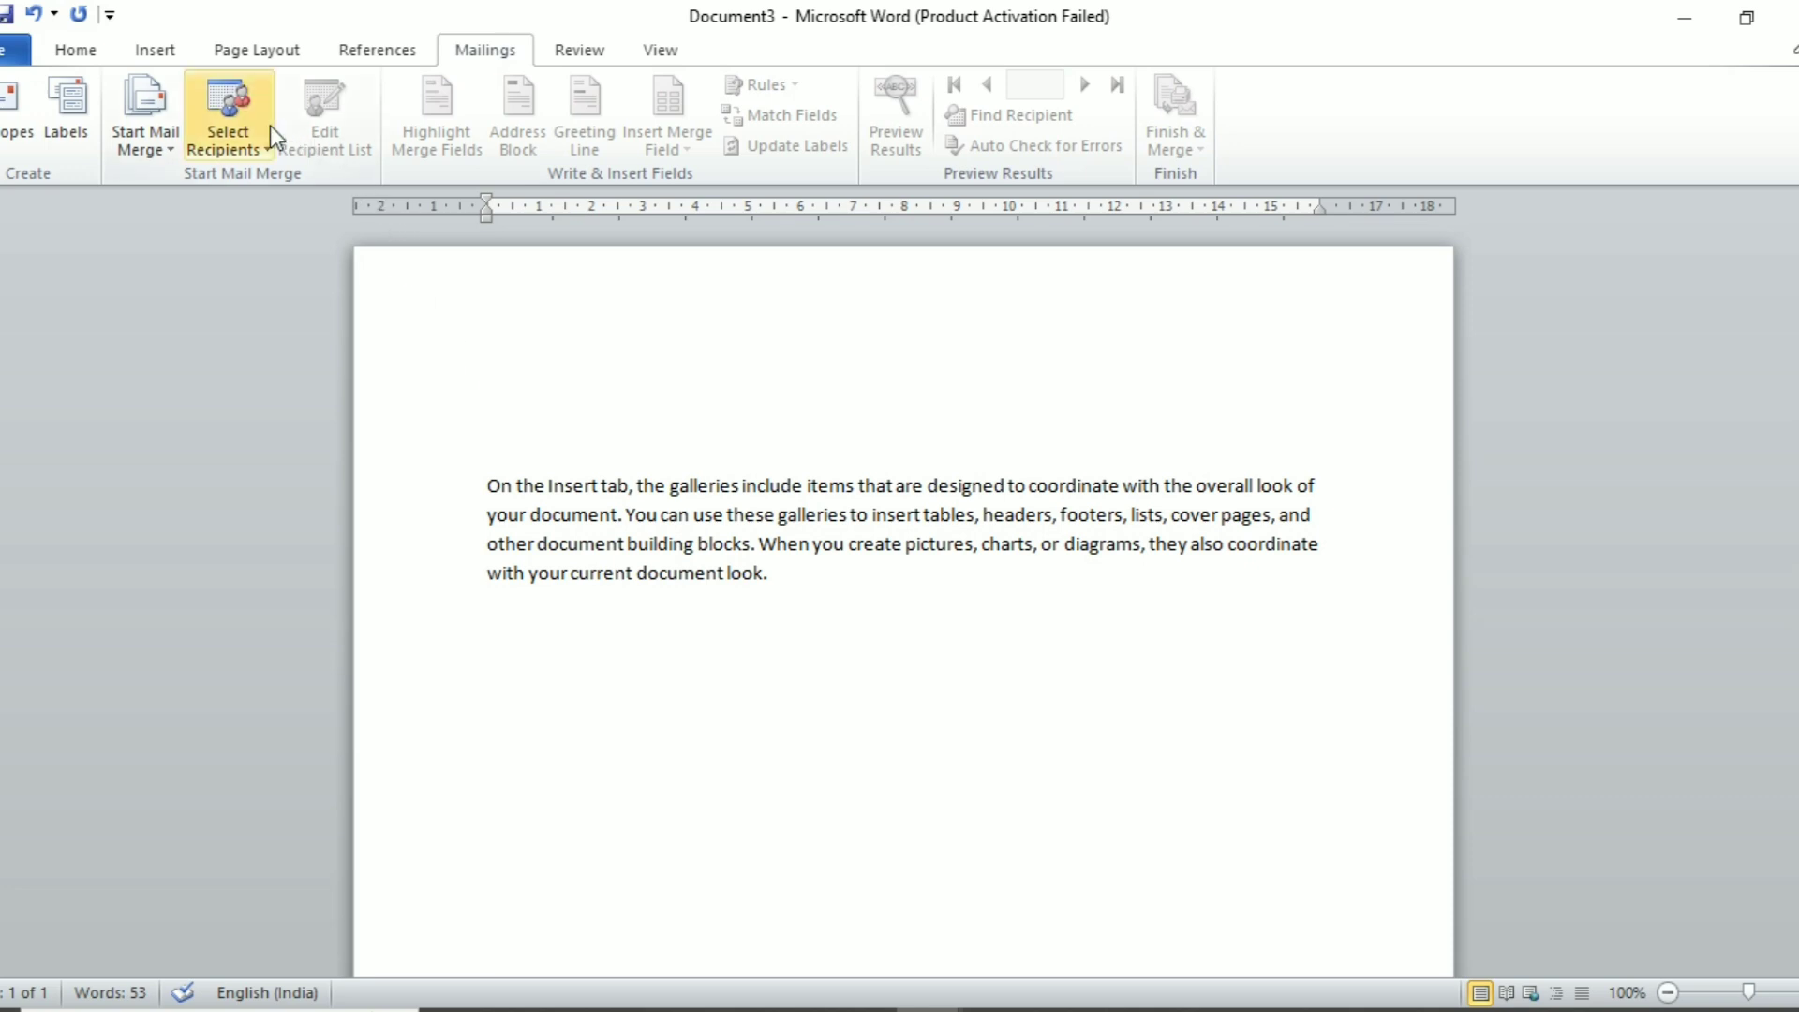
pyautogui.click(240, 131)
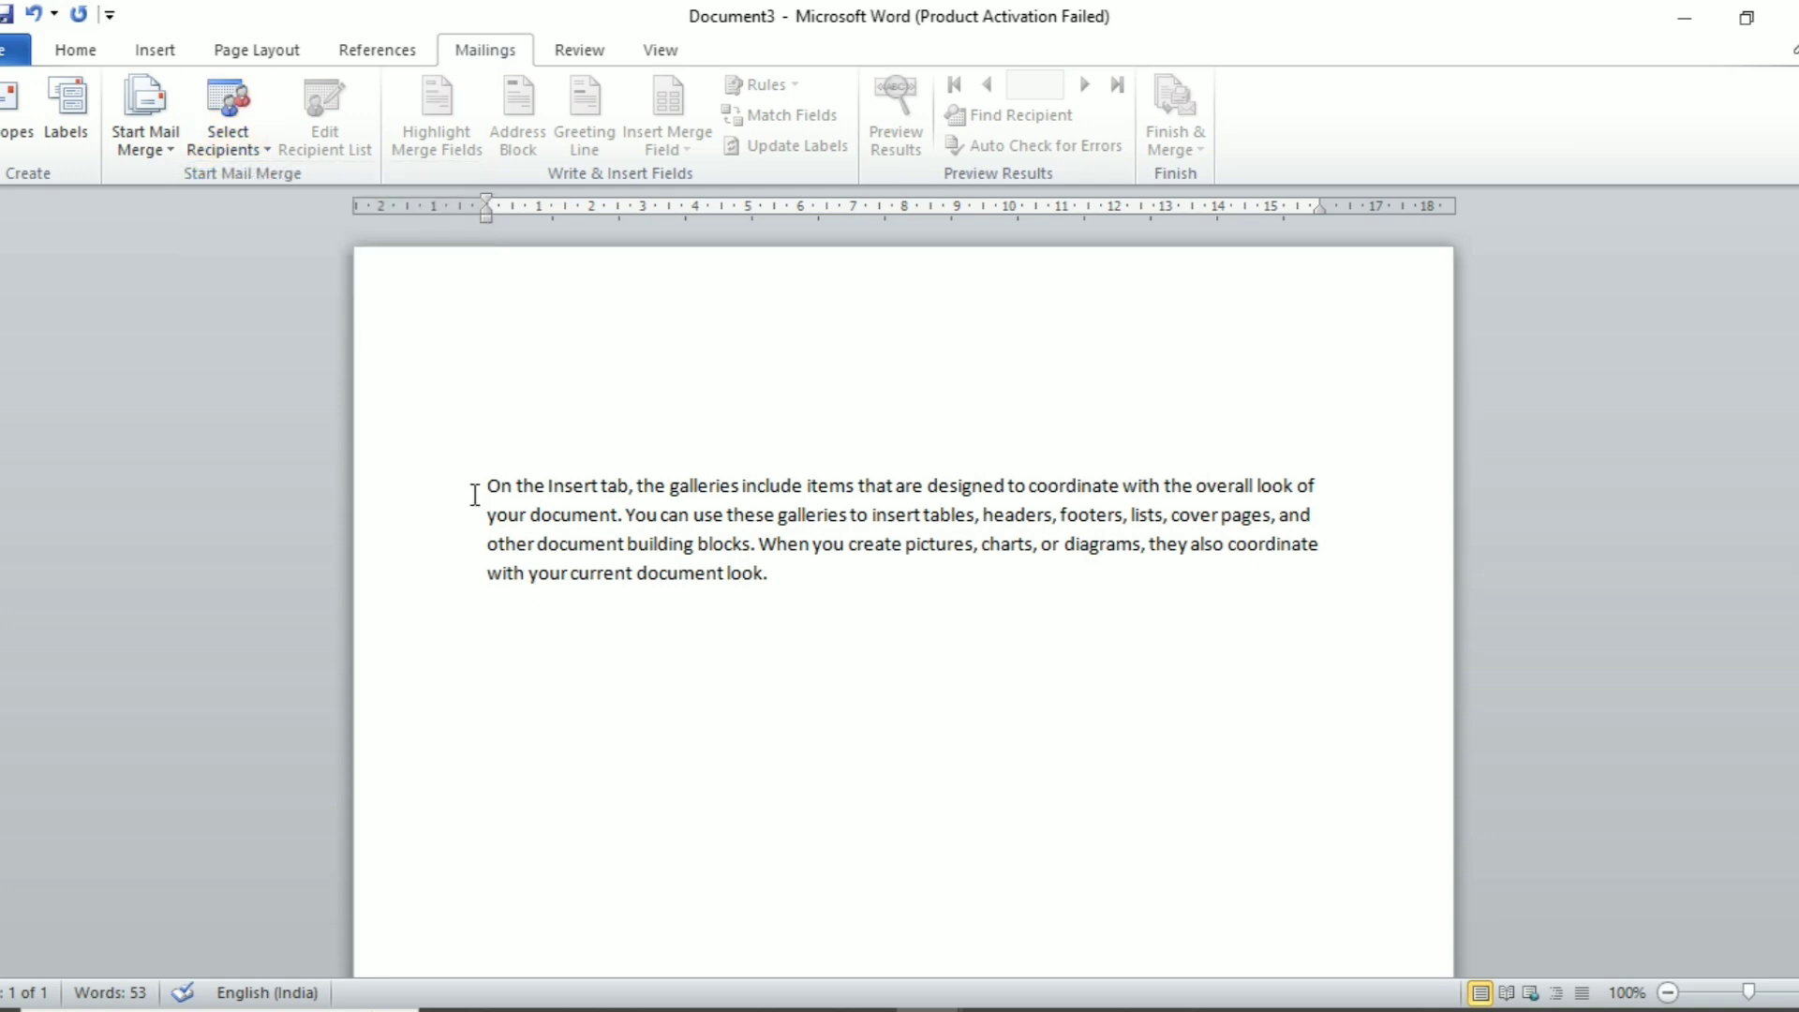
pyautogui.moveTo(484, 489); pyautogui.dragTo(868, 618)
pyautogui.click(867, 618)
# Start a new typed recipient list and open its column customization.
pyautogui.click(242, 155)
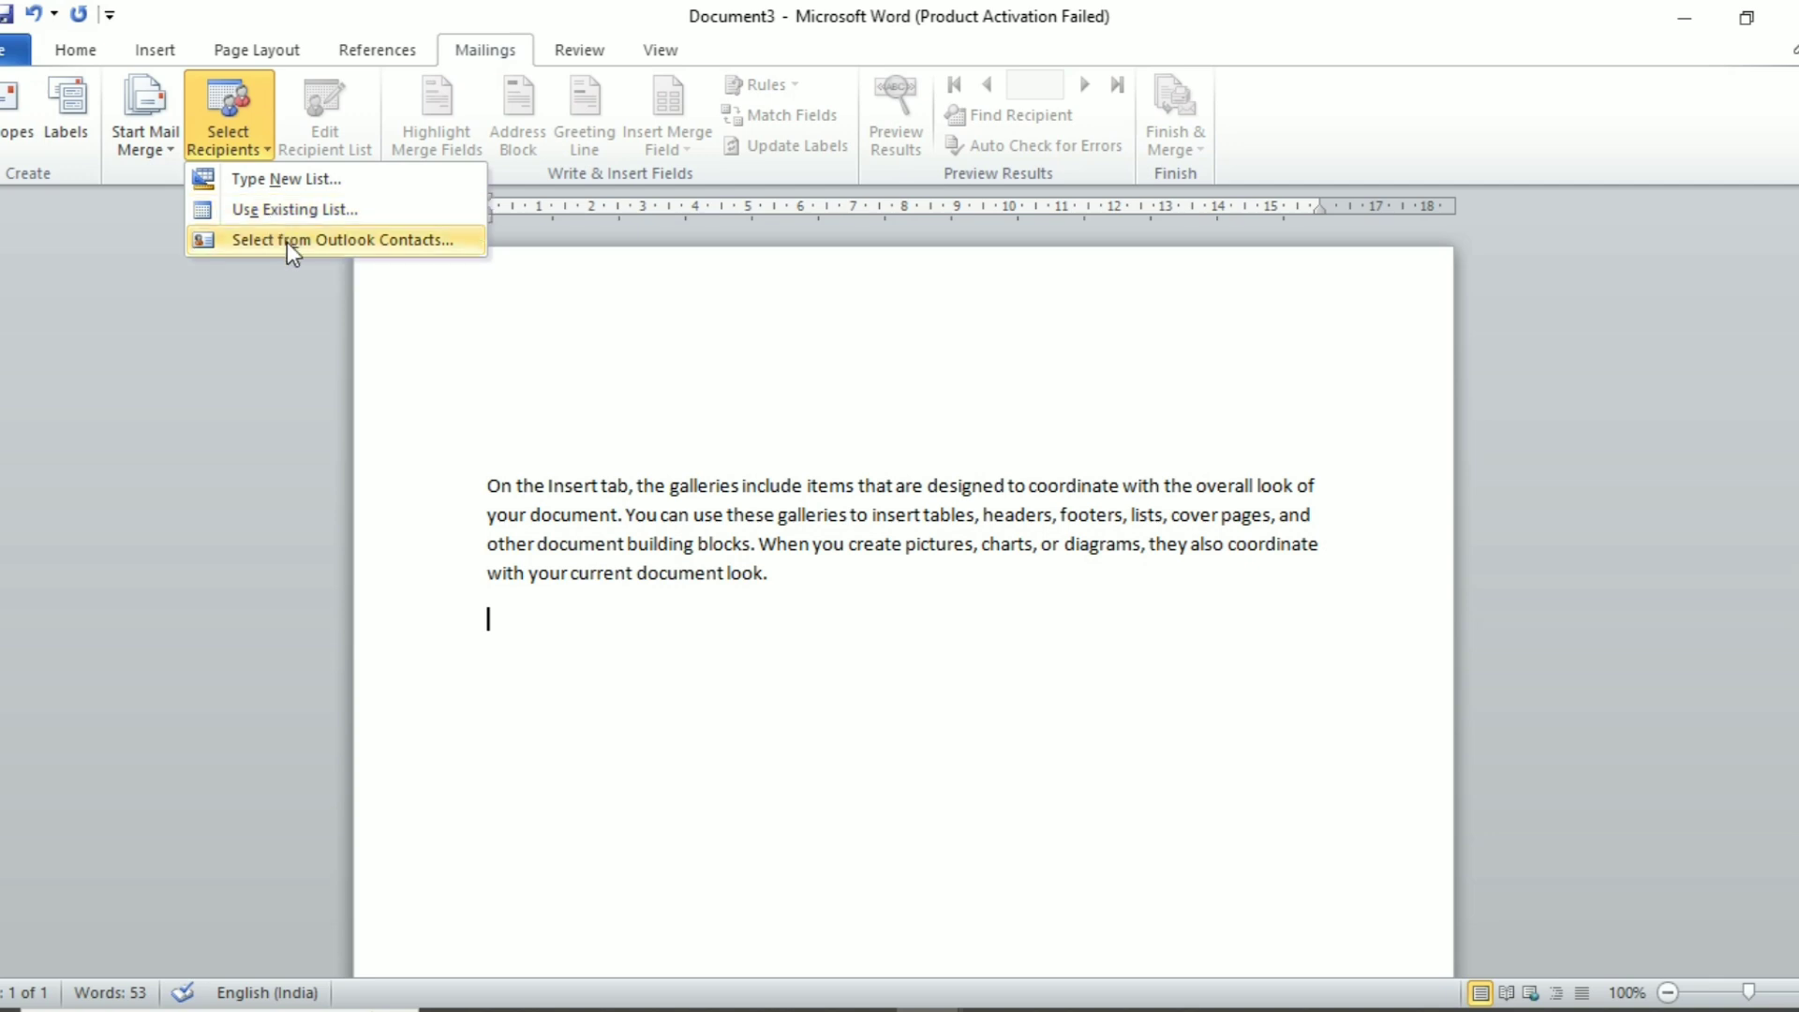
pyautogui.click(272, 178)
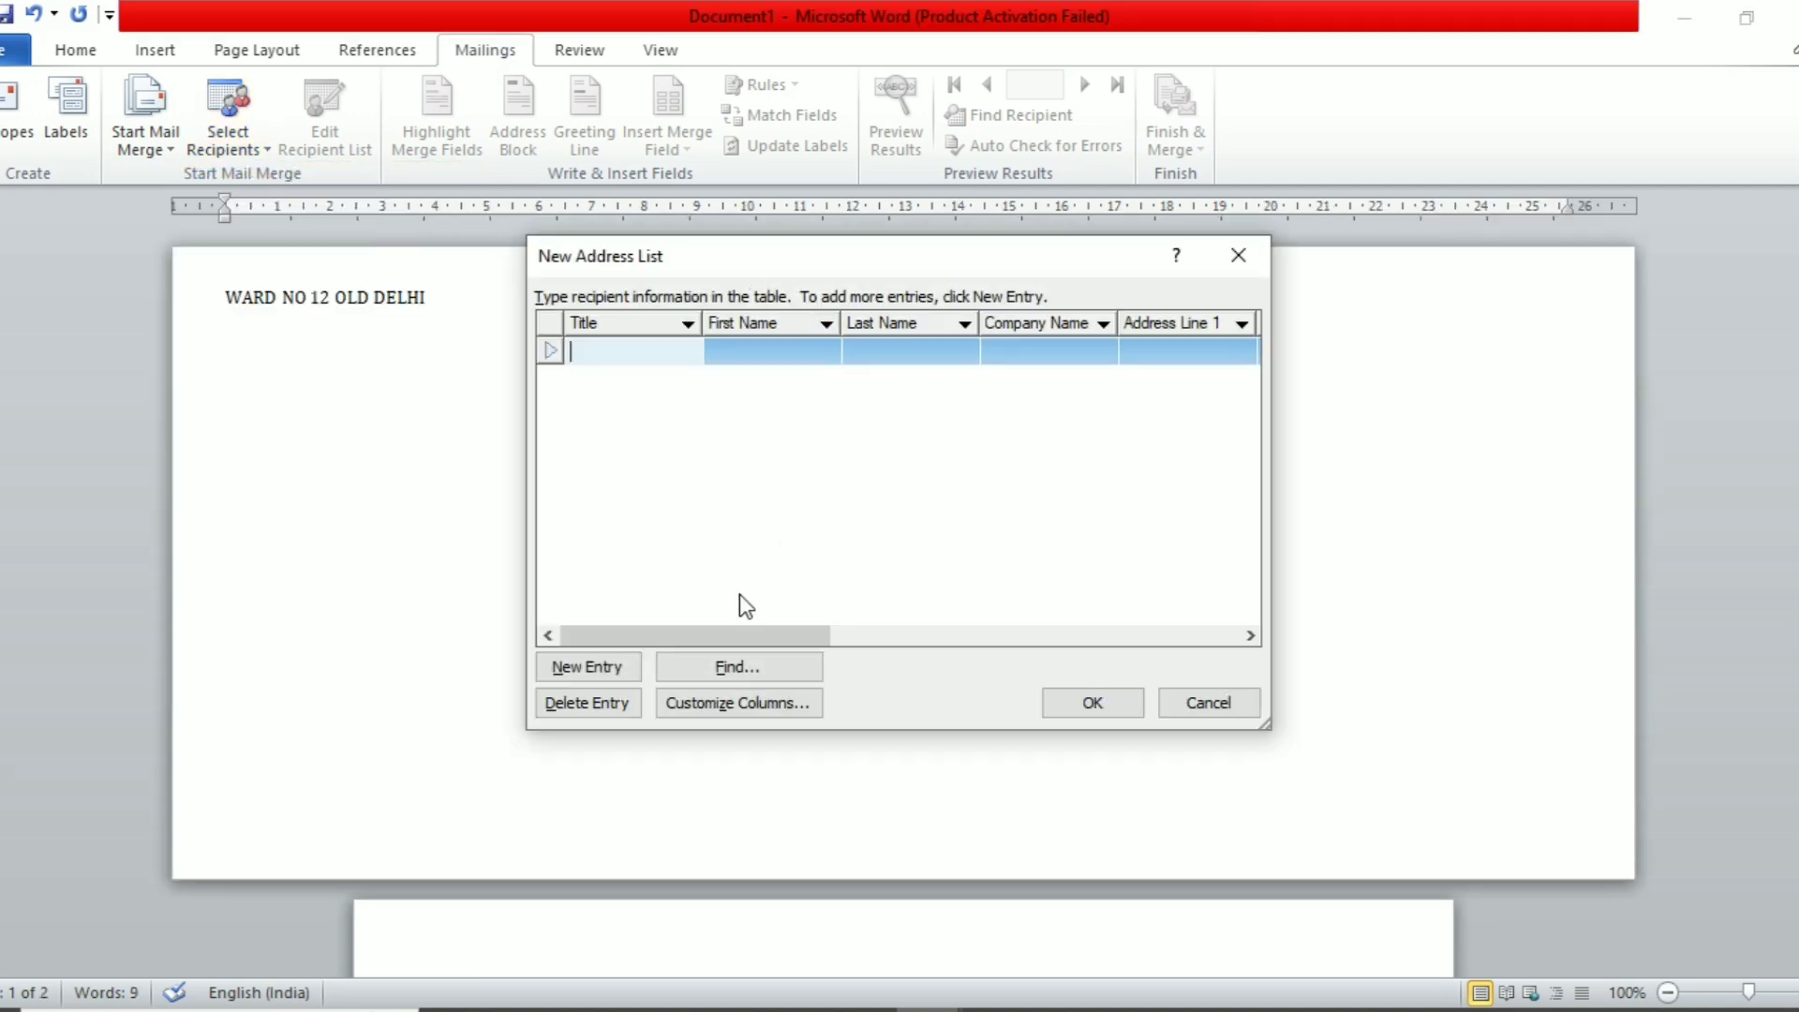
pyautogui.moveTo(724, 636); pyautogui.dragTo(900, 649)
pyautogui.click(780, 705)
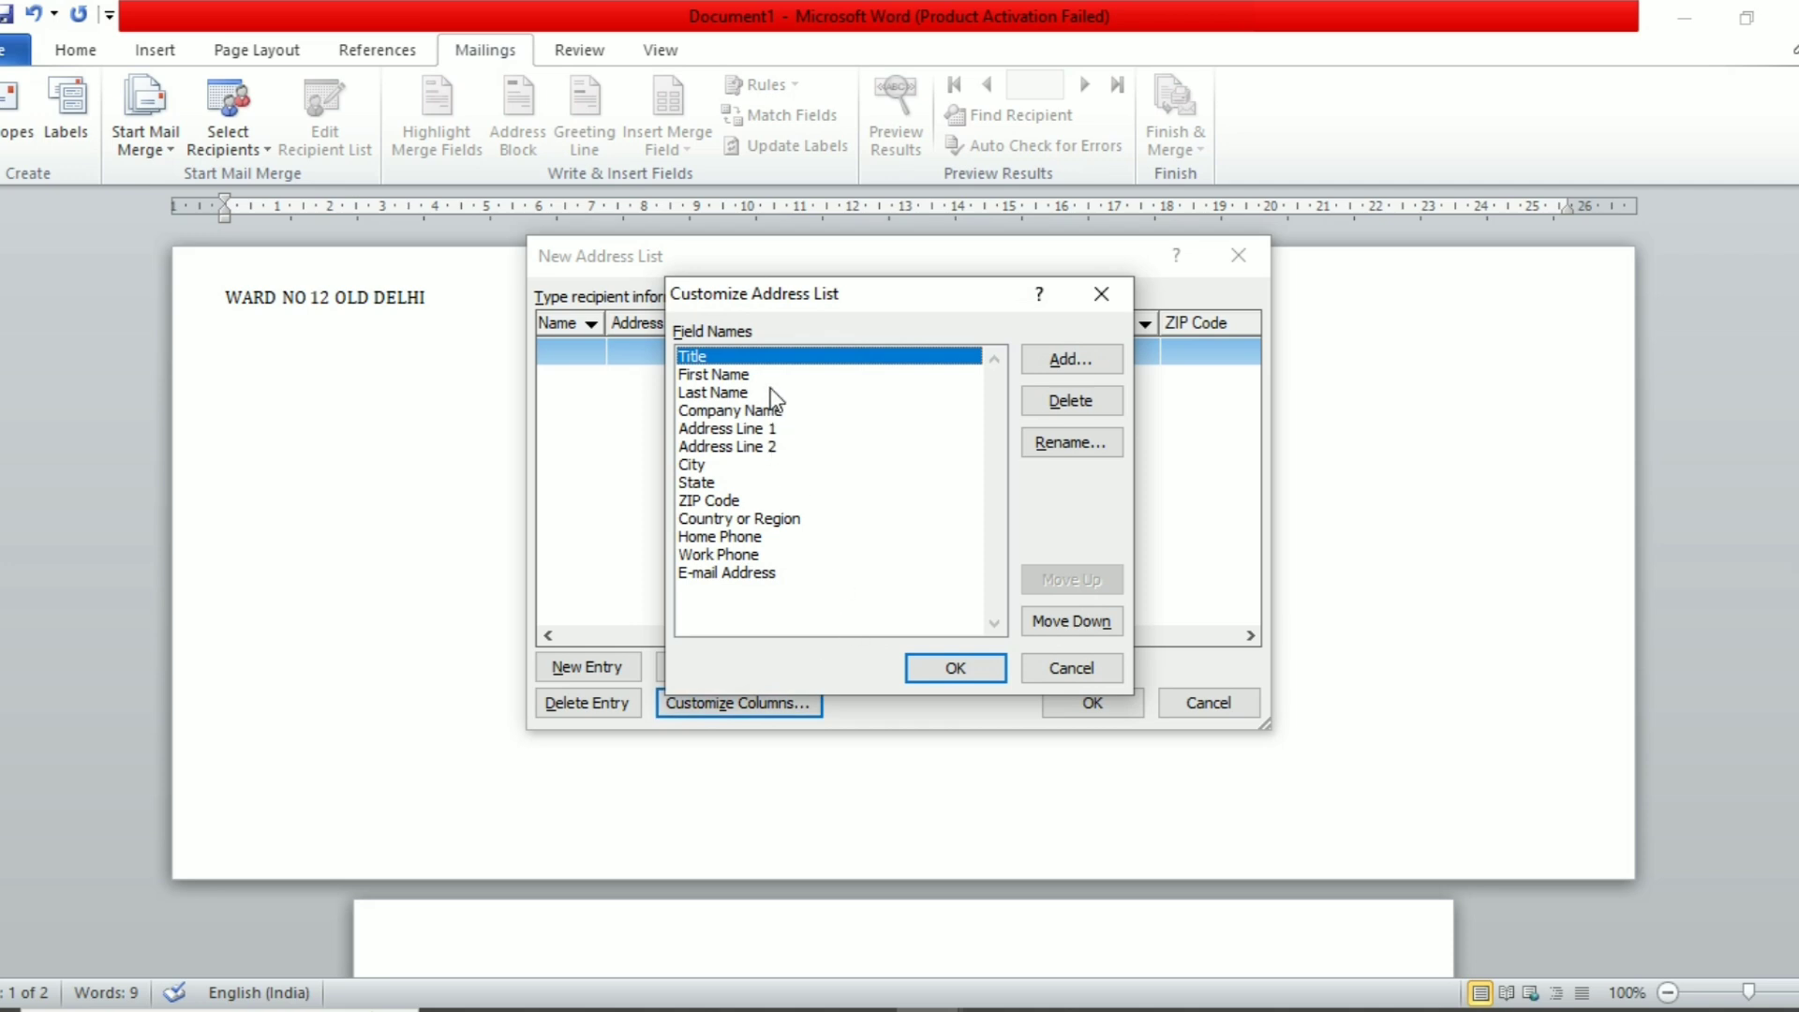
# Rename the Title field to TO and the First Name field to FROM.
pyautogui.click(1070, 444)
pyautogui.write('TO')
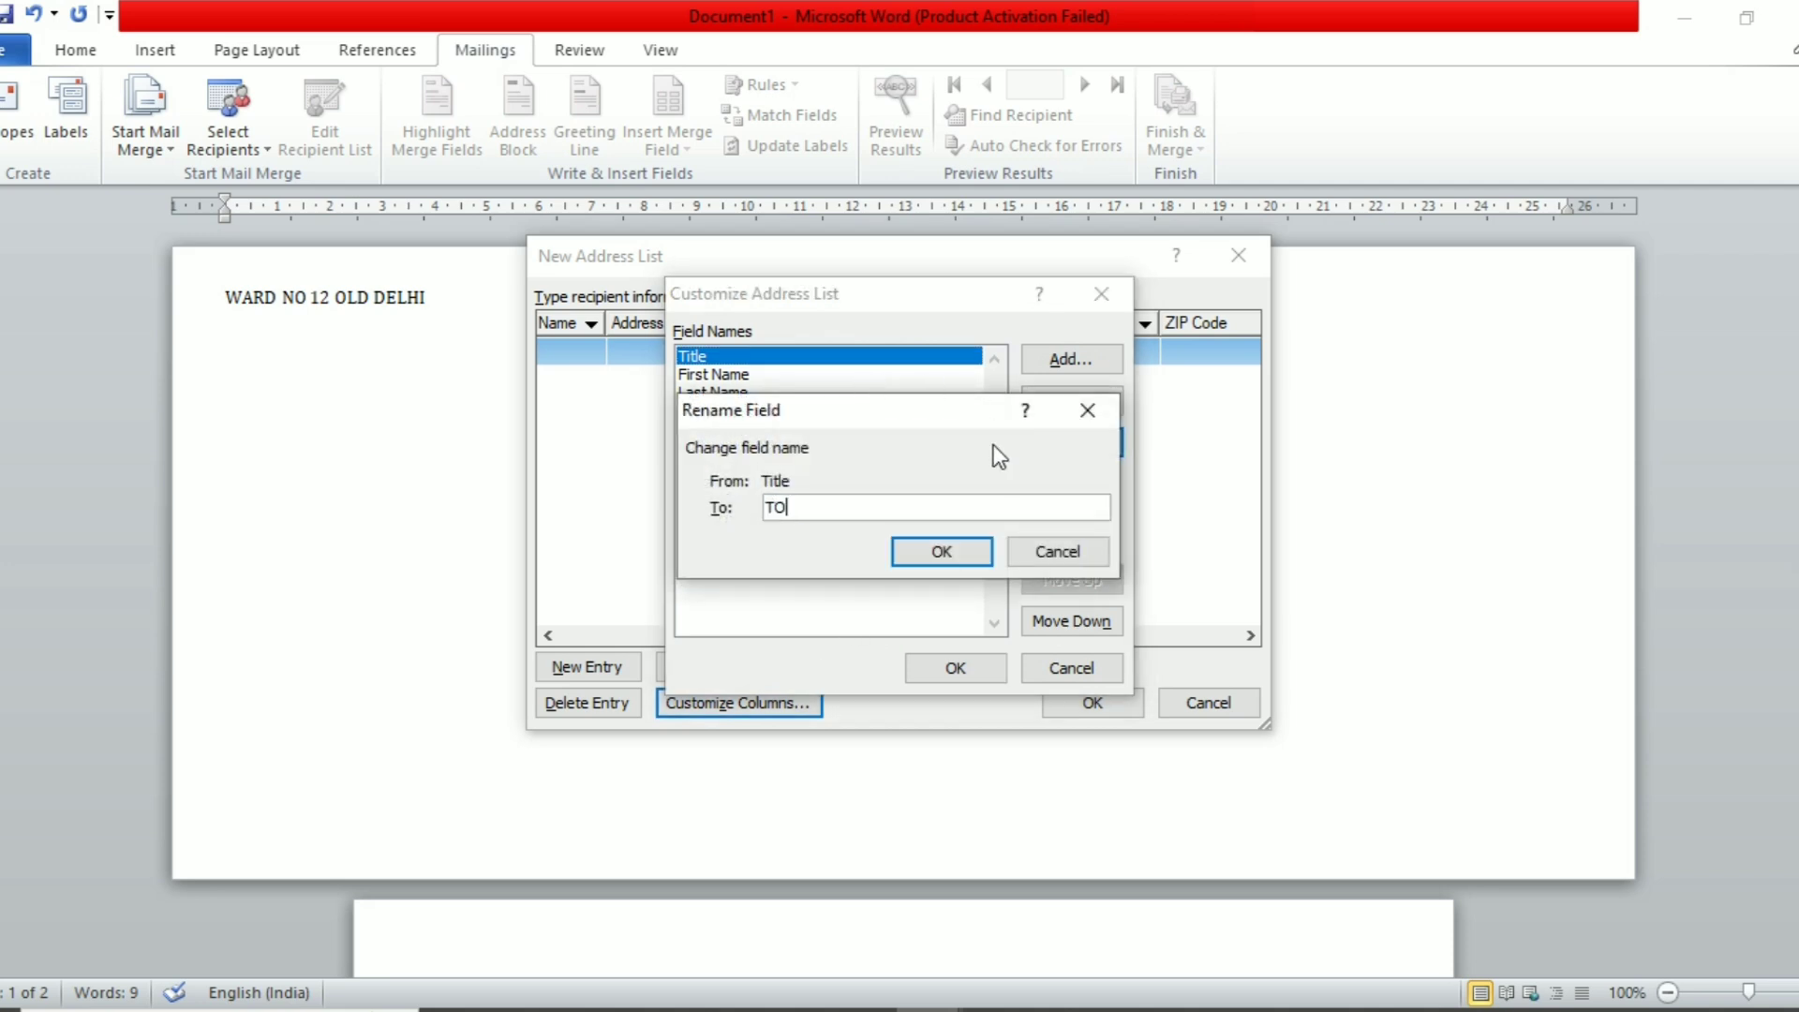
pyautogui.click(950, 558)
pyautogui.click(774, 376)
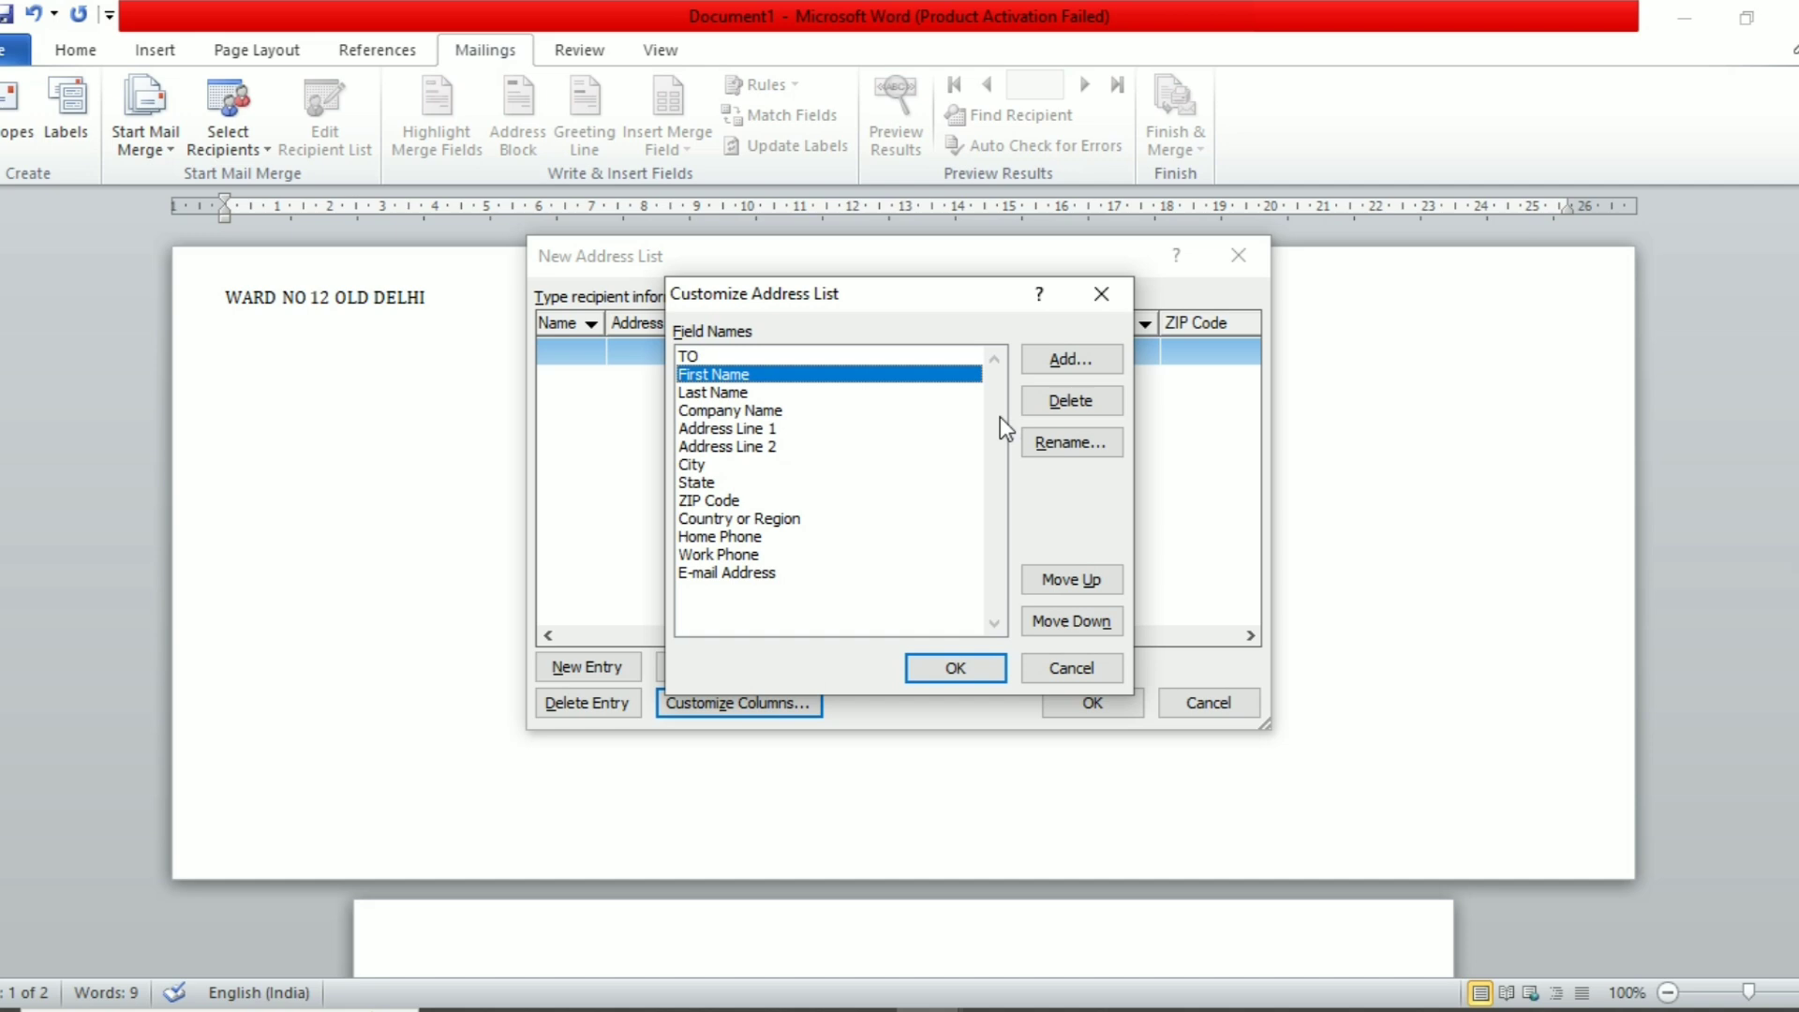
pyautogui.click(1061, 451)
pyautogui.write('FROM')
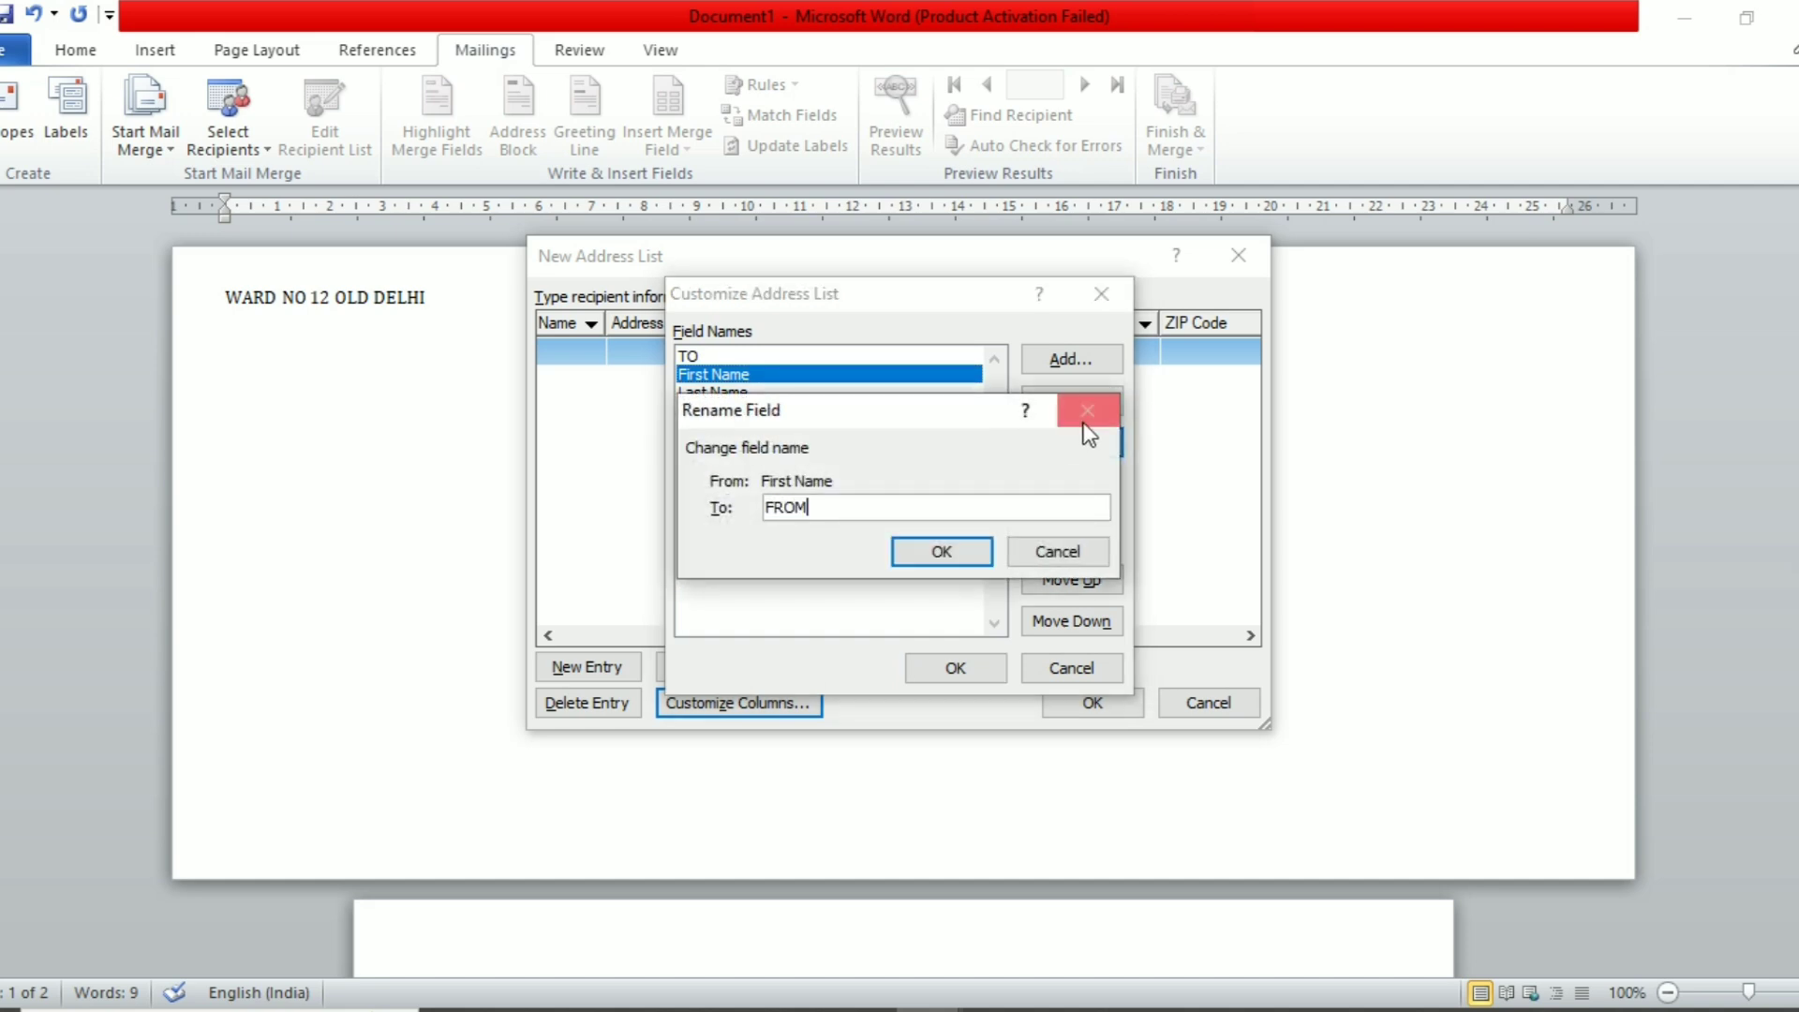
pyautogui.click(953, 555)
# Rename the Last Name field to CONTACT.
pyautogui.click(881, 393)
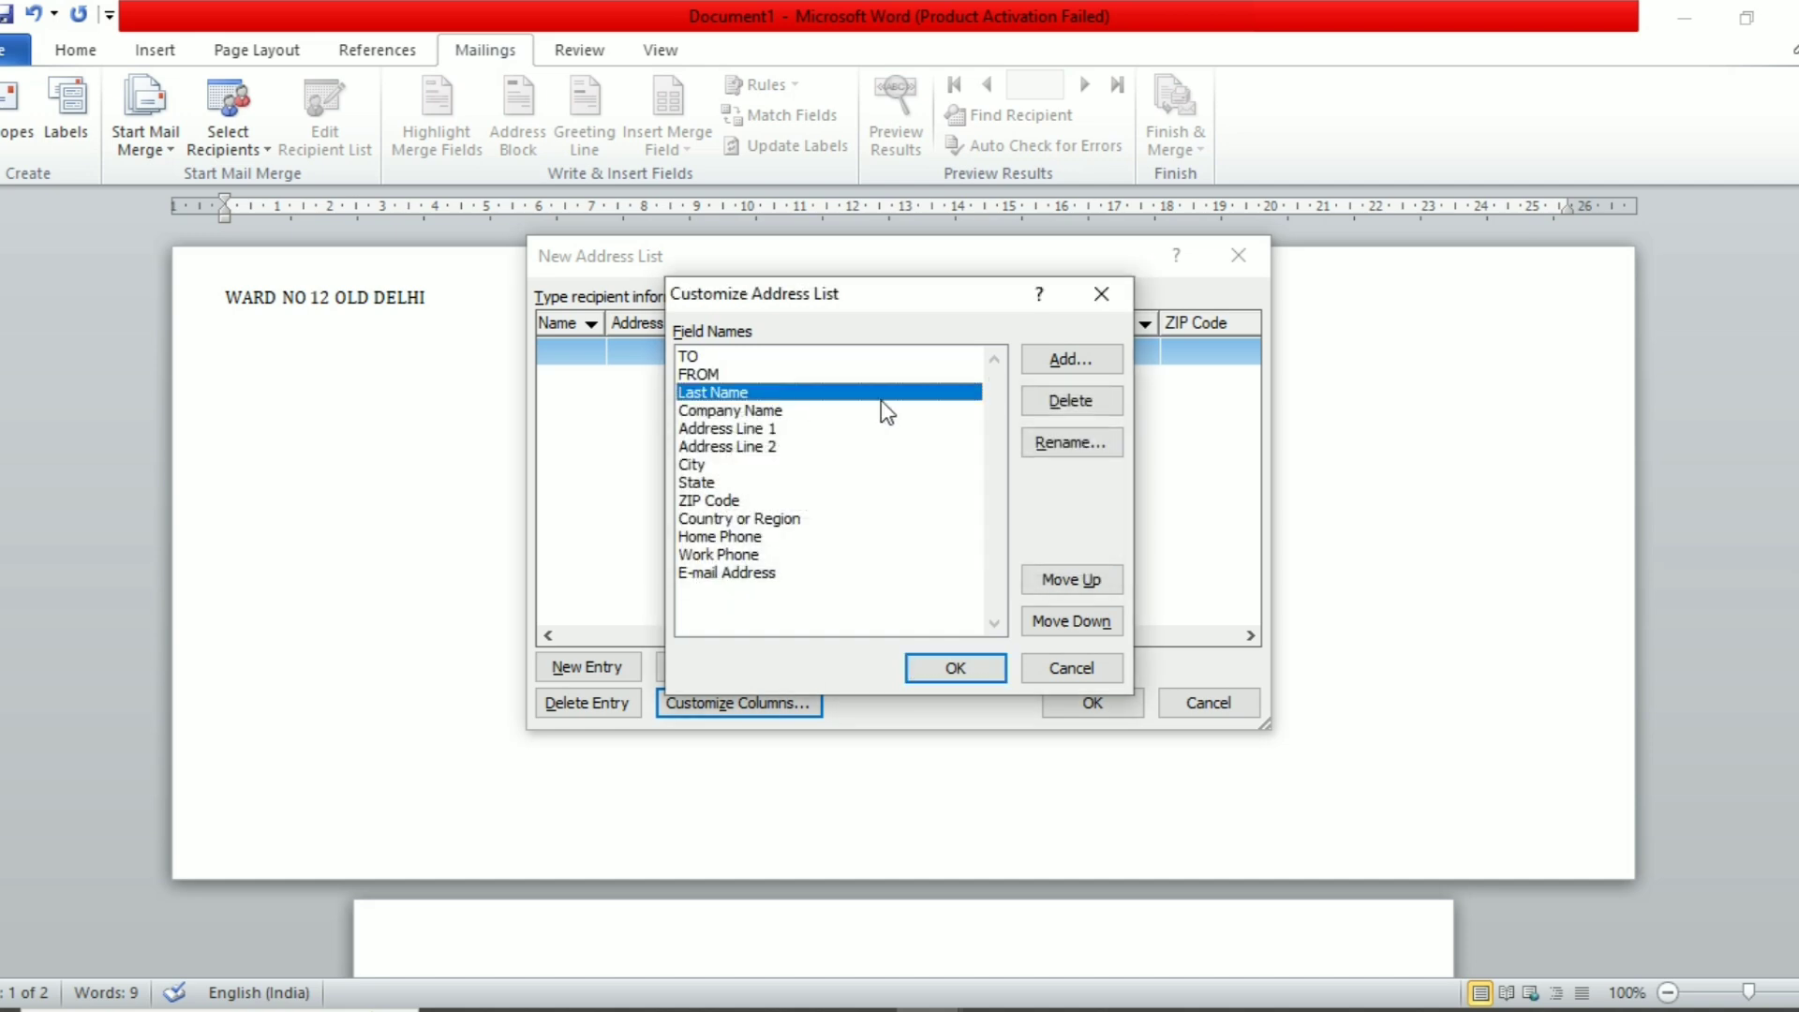
pyautogui.click(1060, 444)
pyautogui.write('C')
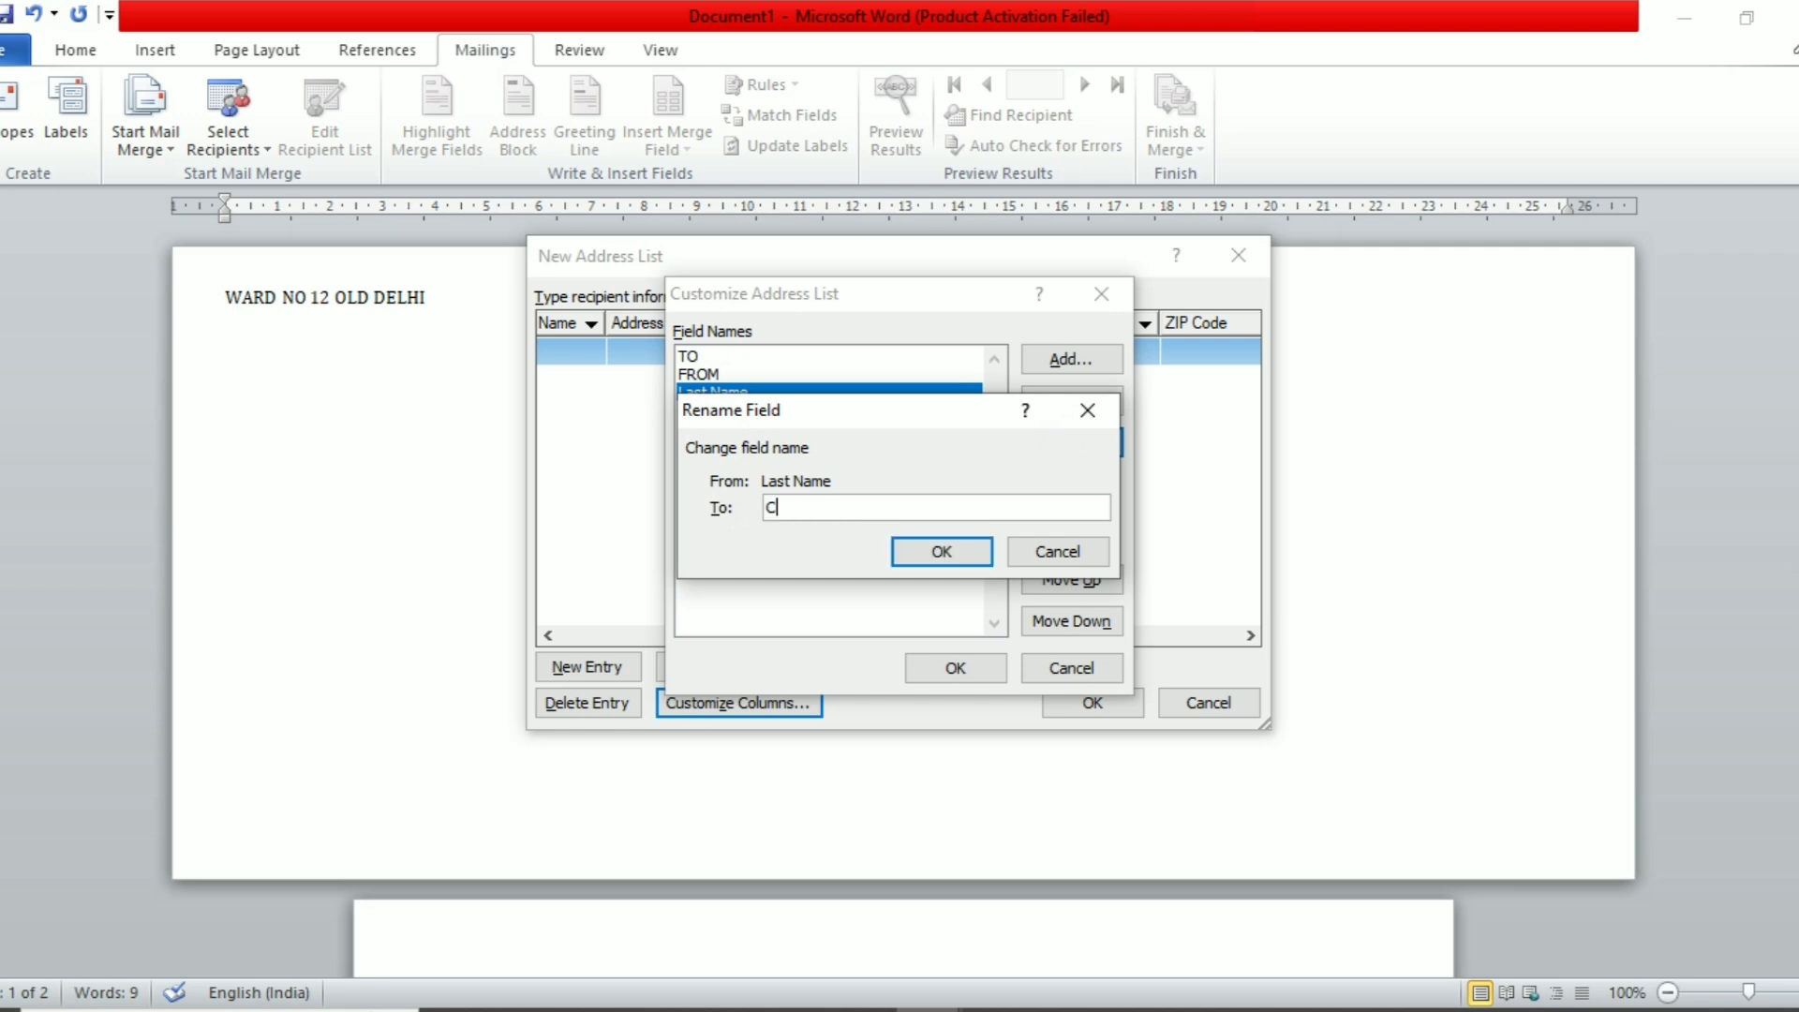
pyautogui.write('ONTA')
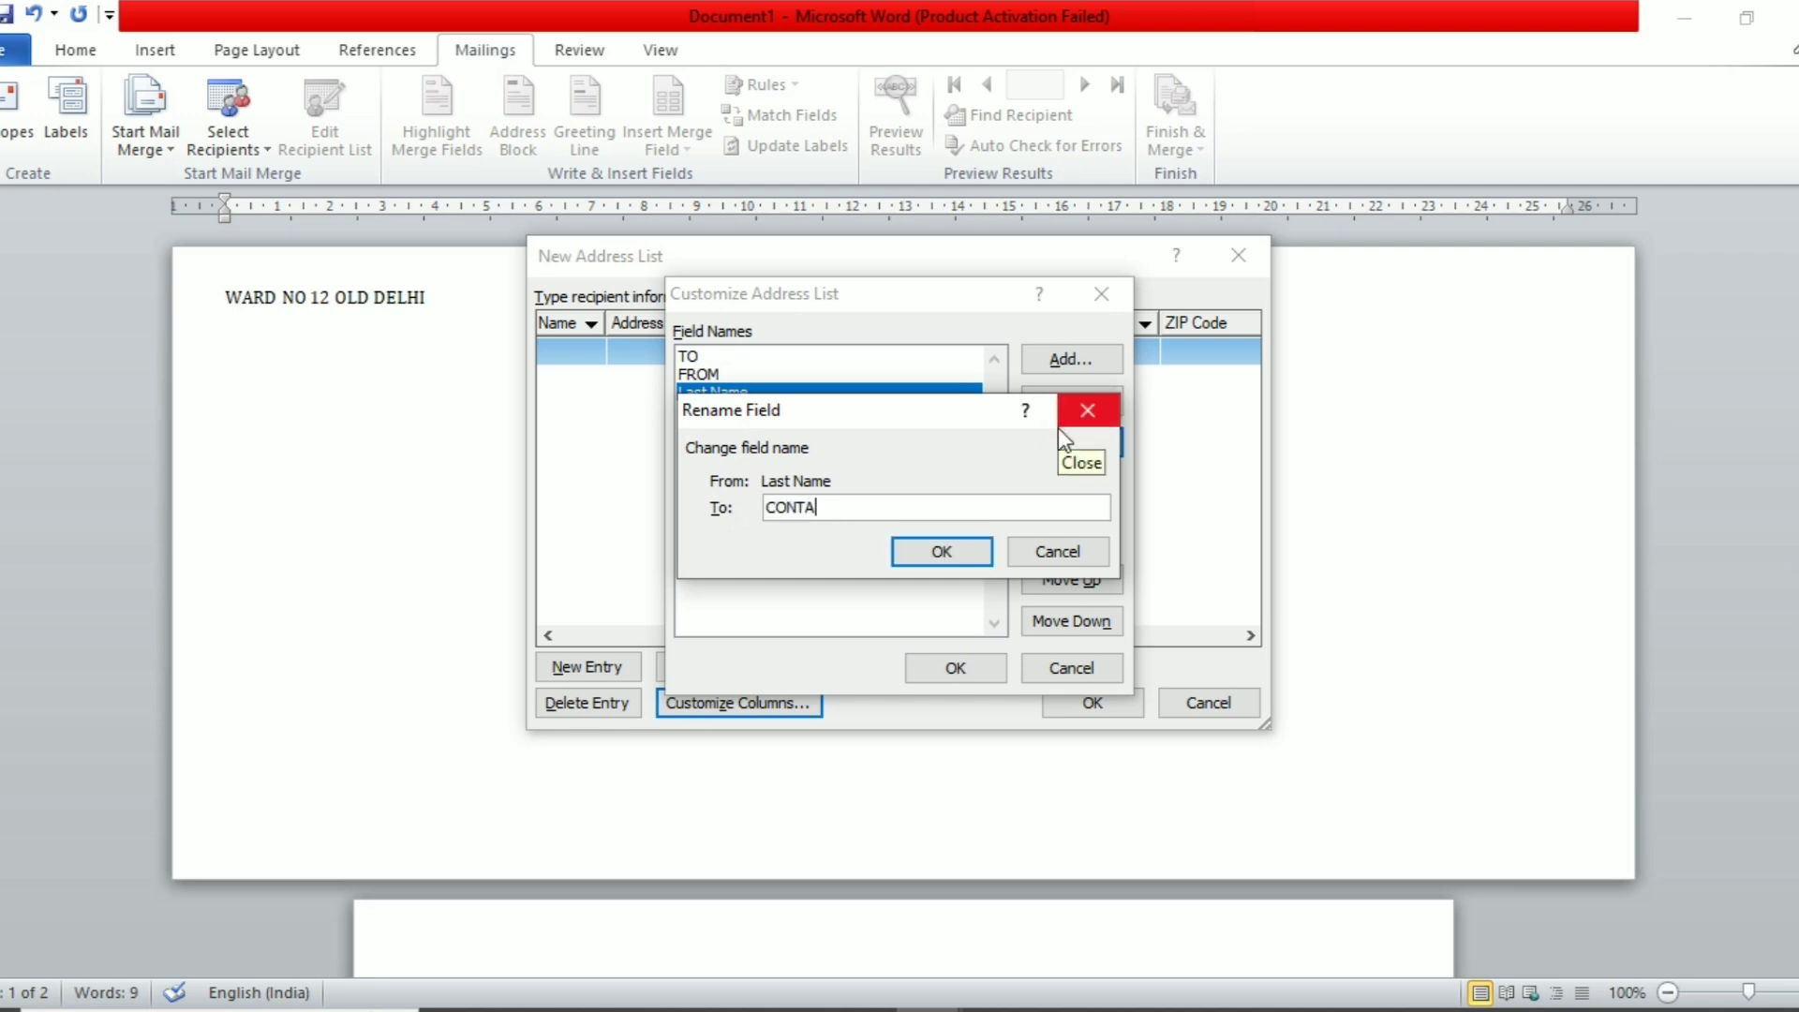
pyautogui.write('CT')
pyautogui.click(965, 548)
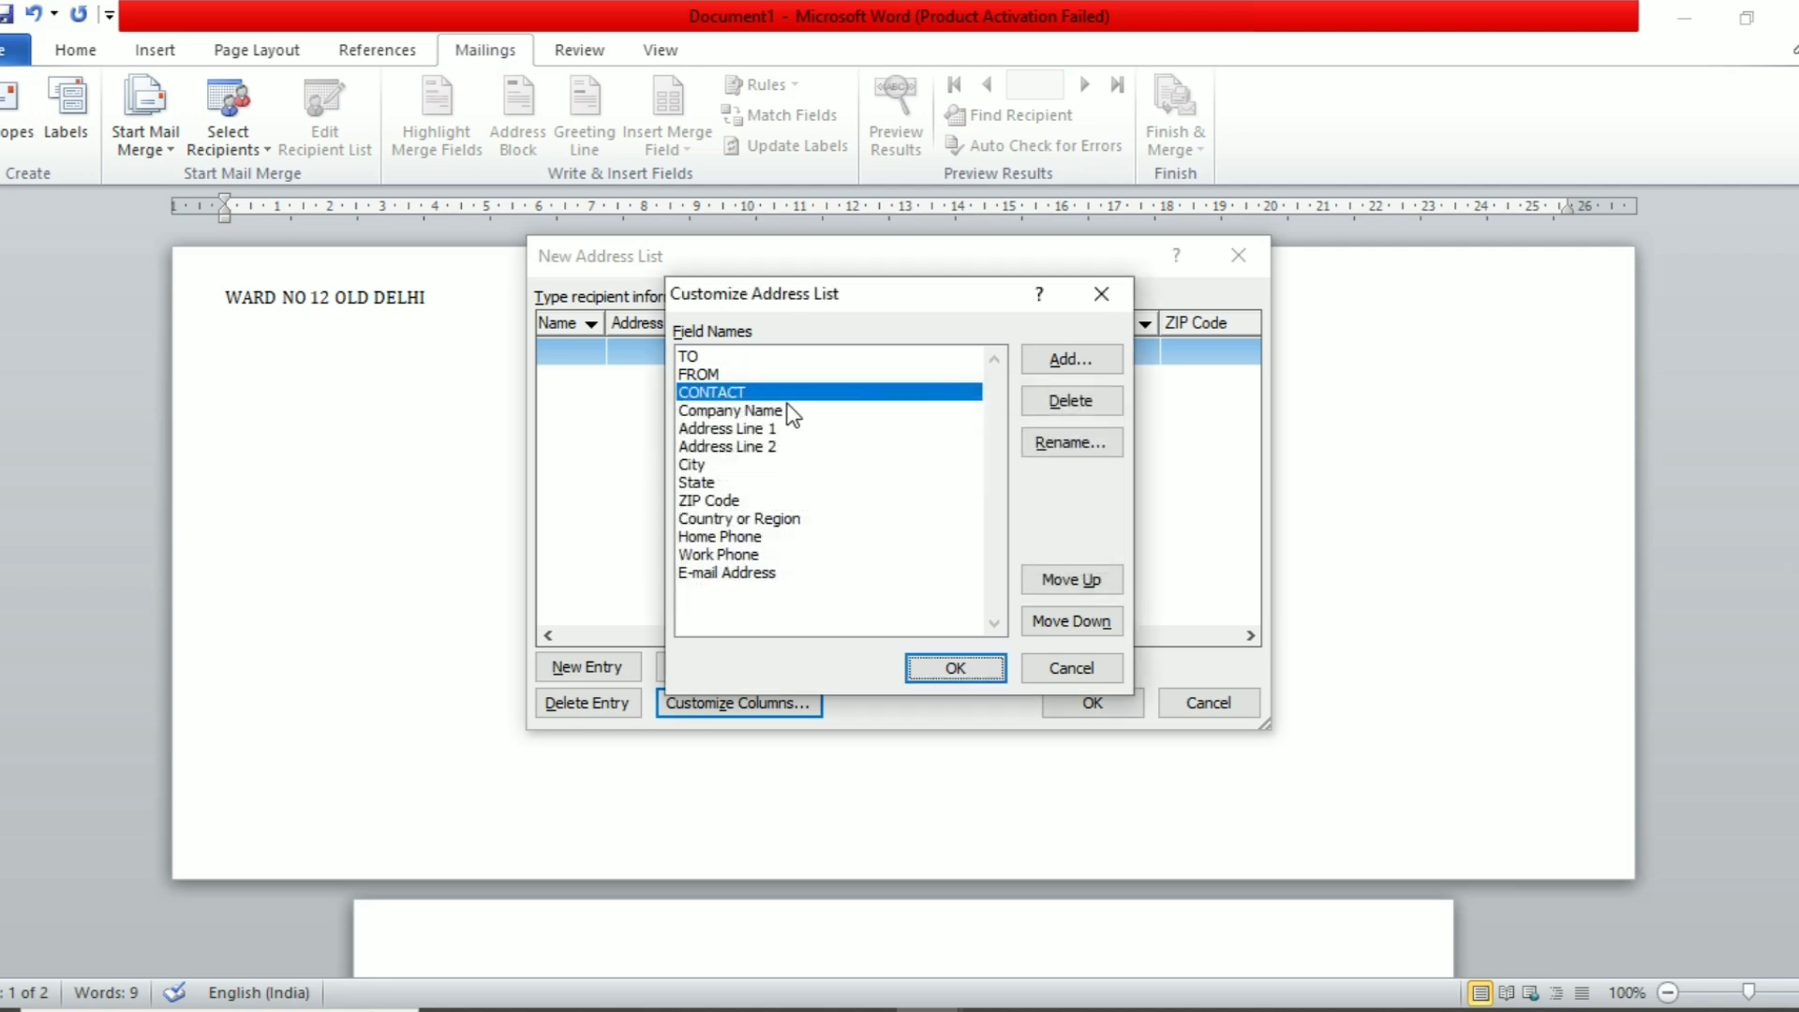
# Rename the Address Line 2 field to POSITION.
pyautogui.click(790, 413)
pyautogui.click(800, 427)
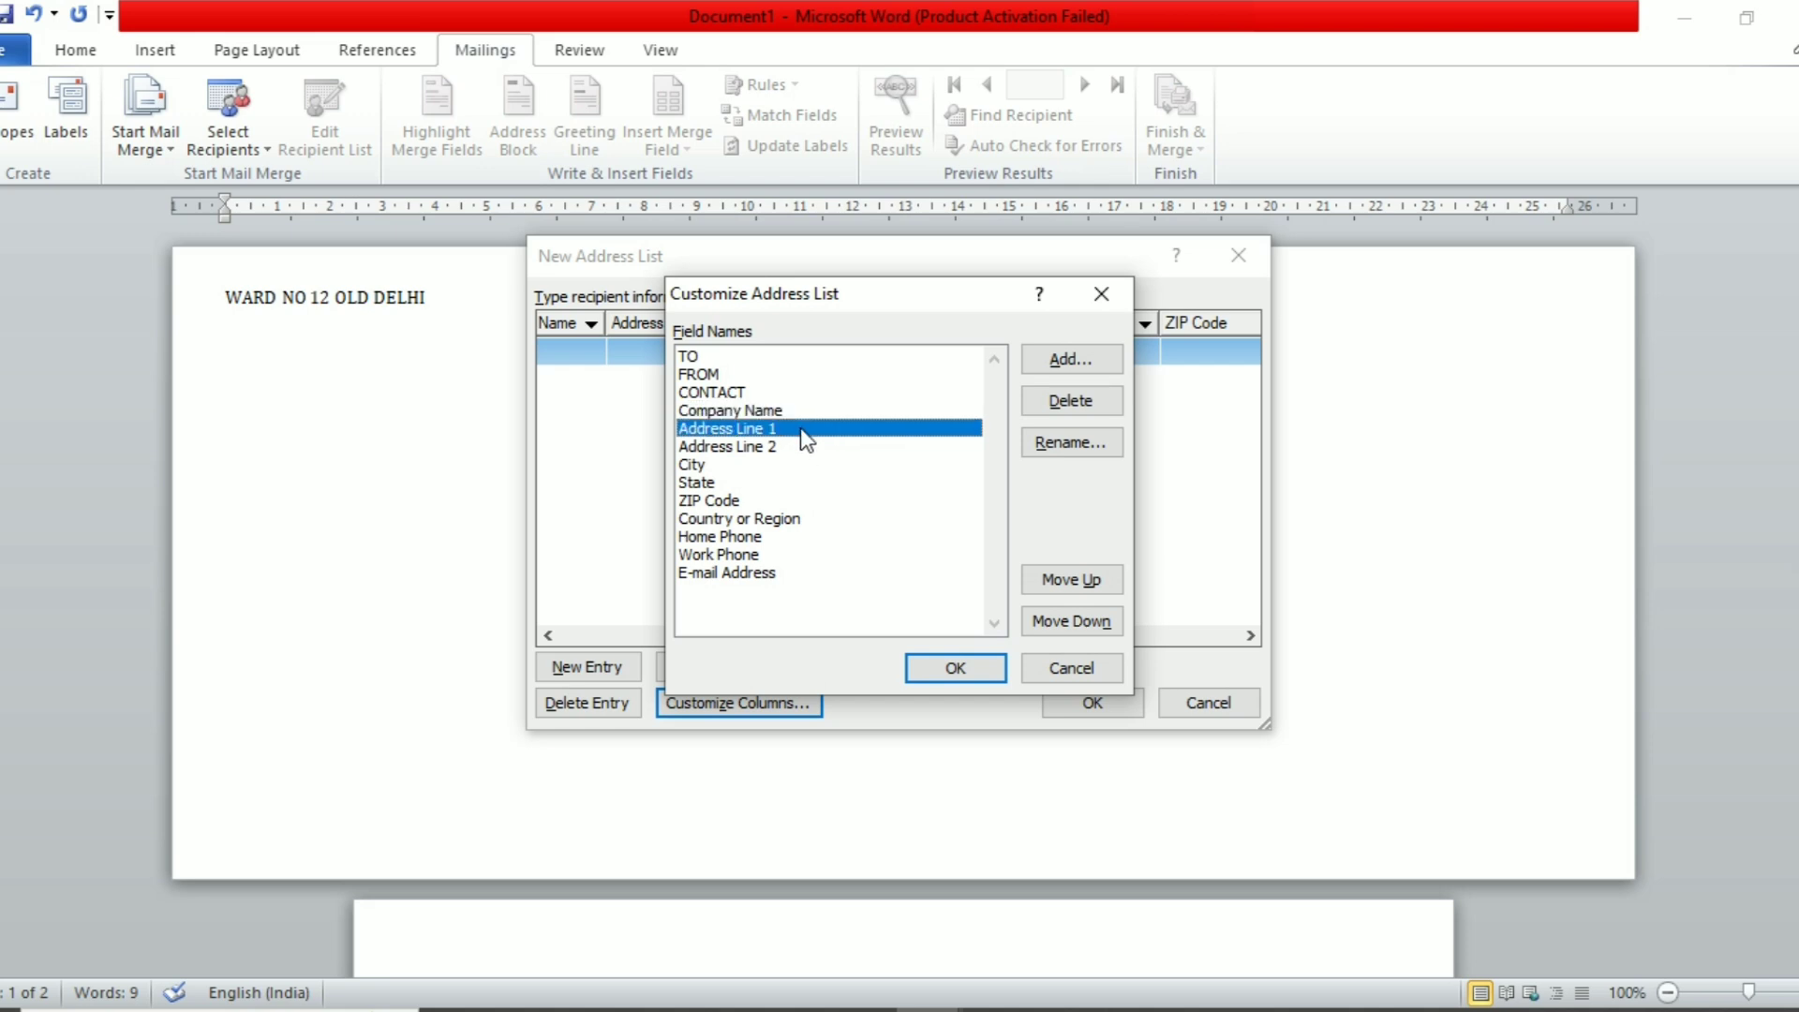
pyautogui.click(772, 447)
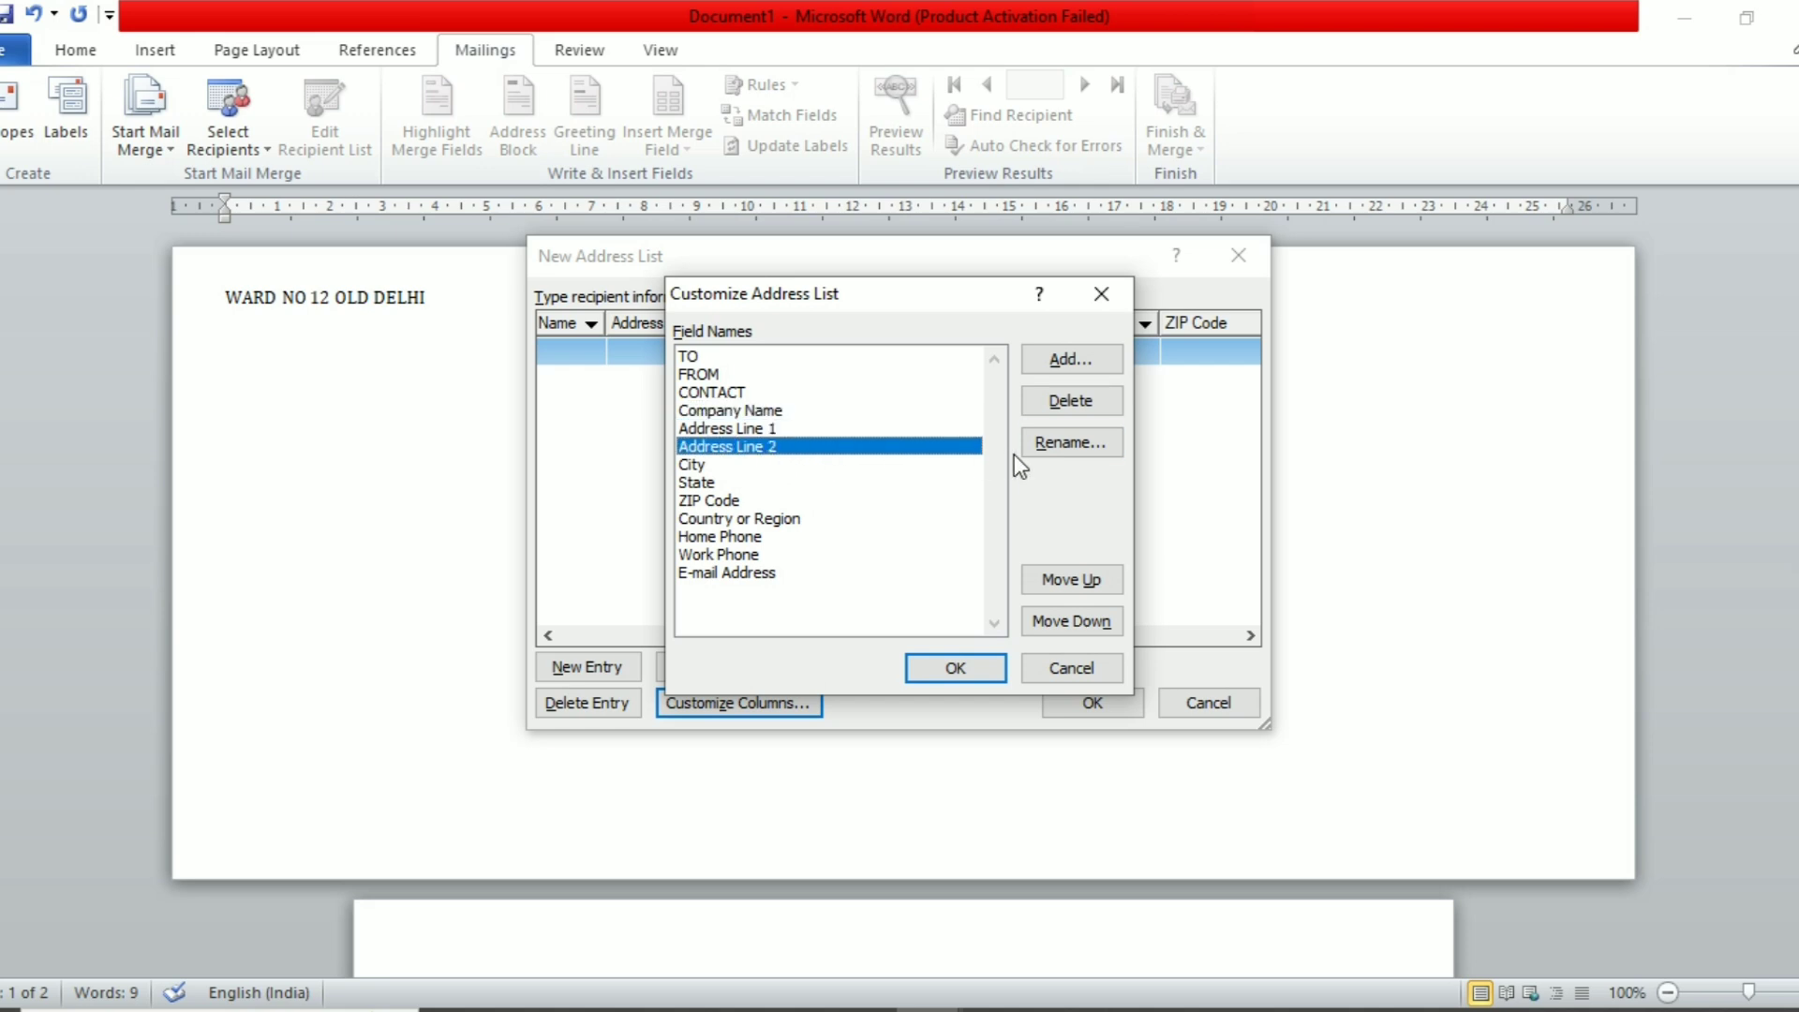
pyautogui.click(1070, 438)
pyautogui.write('PO')
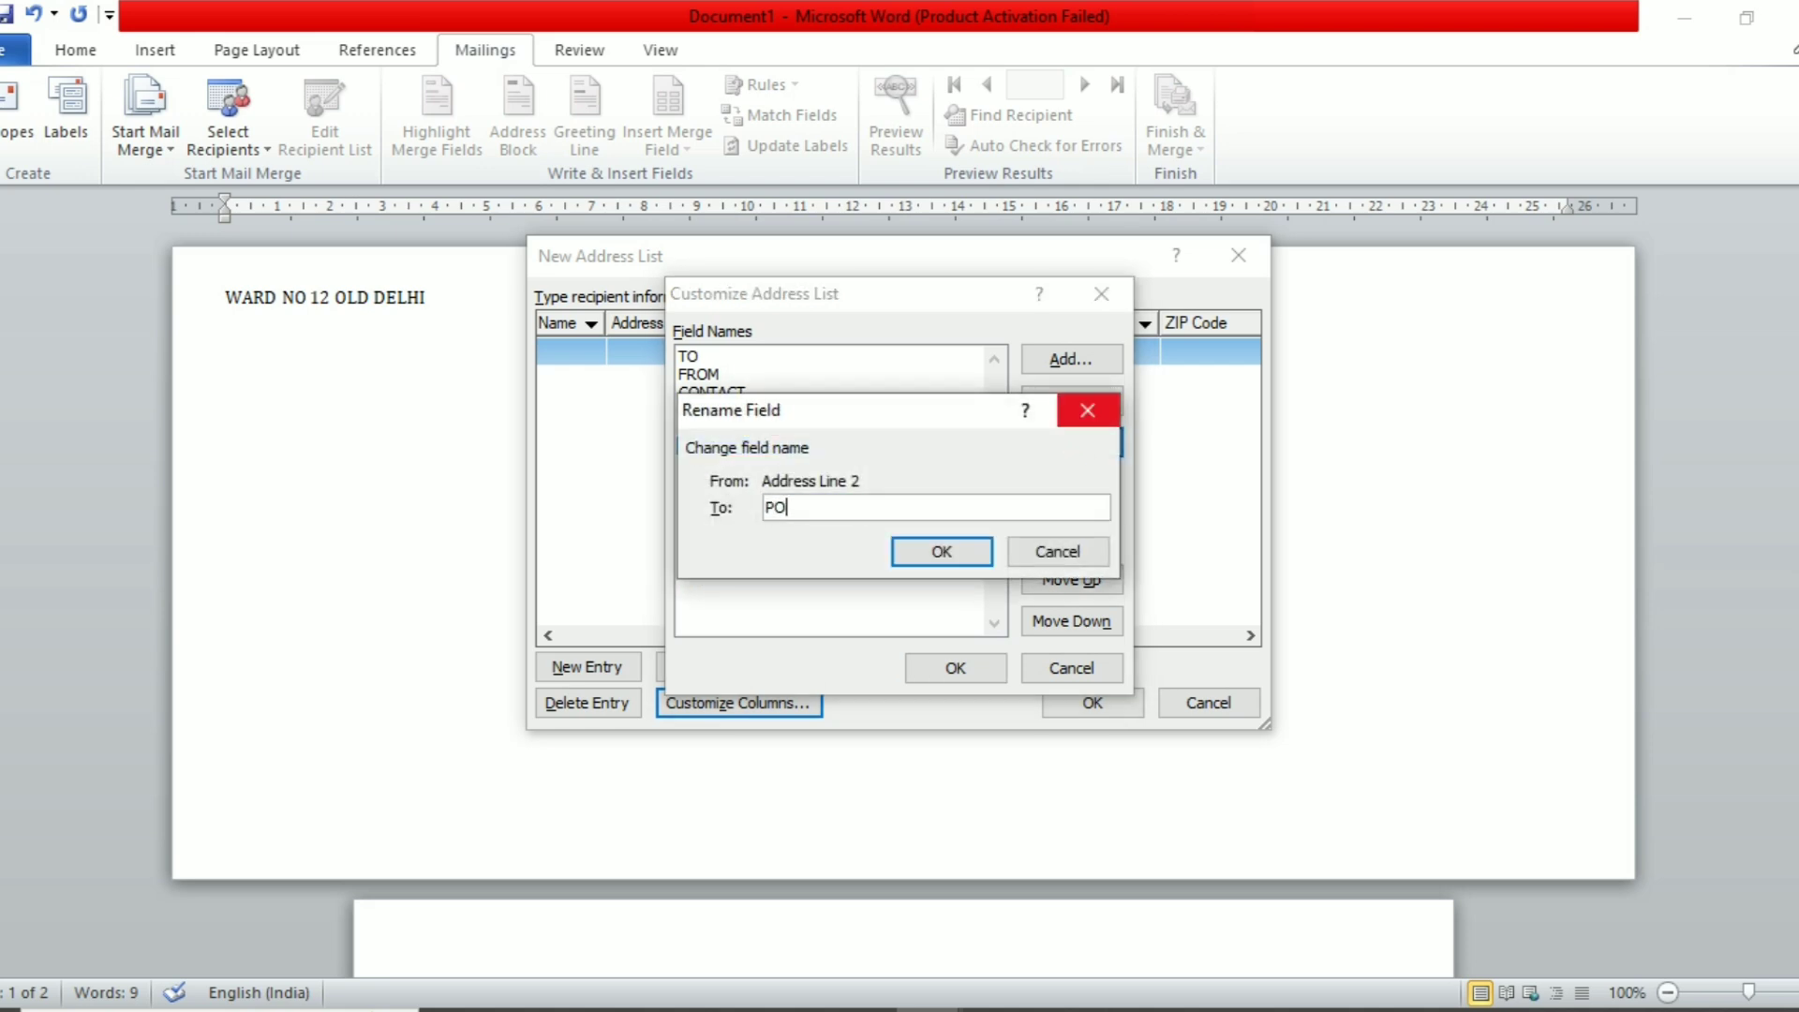
pyautogui.write('W')
pyautogui.press('BackSpace')
pyautogui.write('SITION')
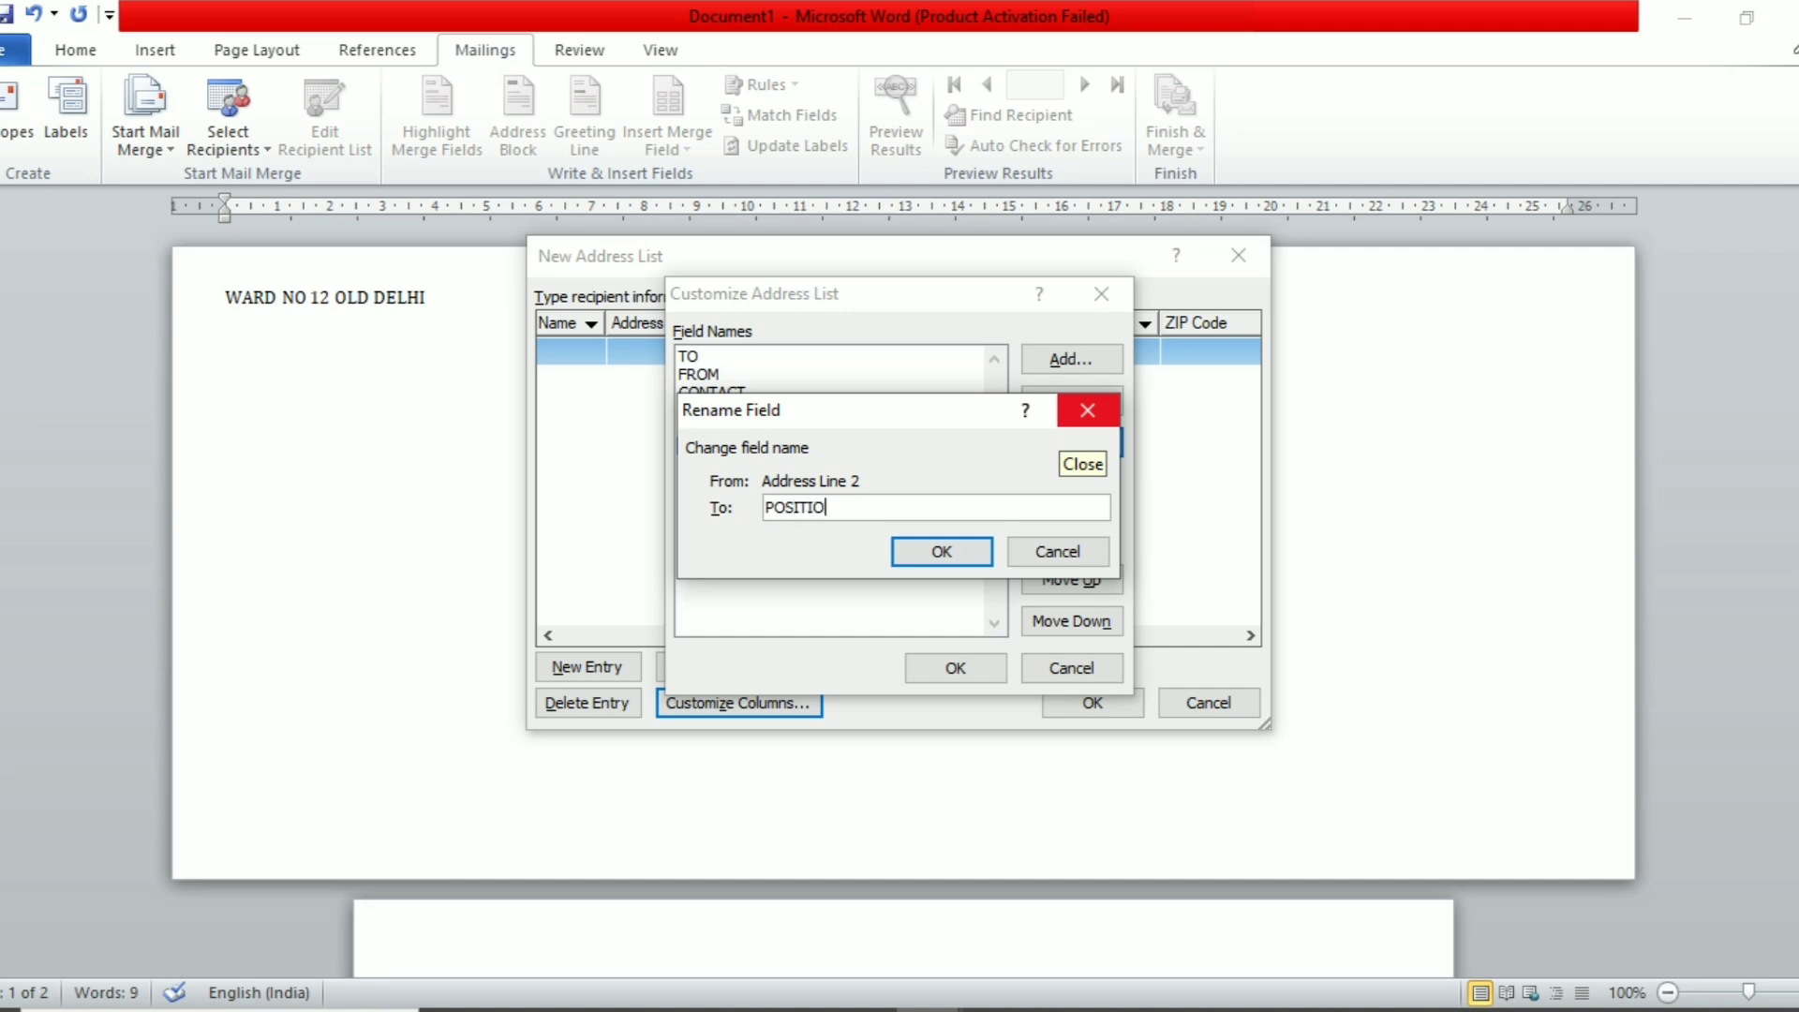
pyautogui.click(970, 554)
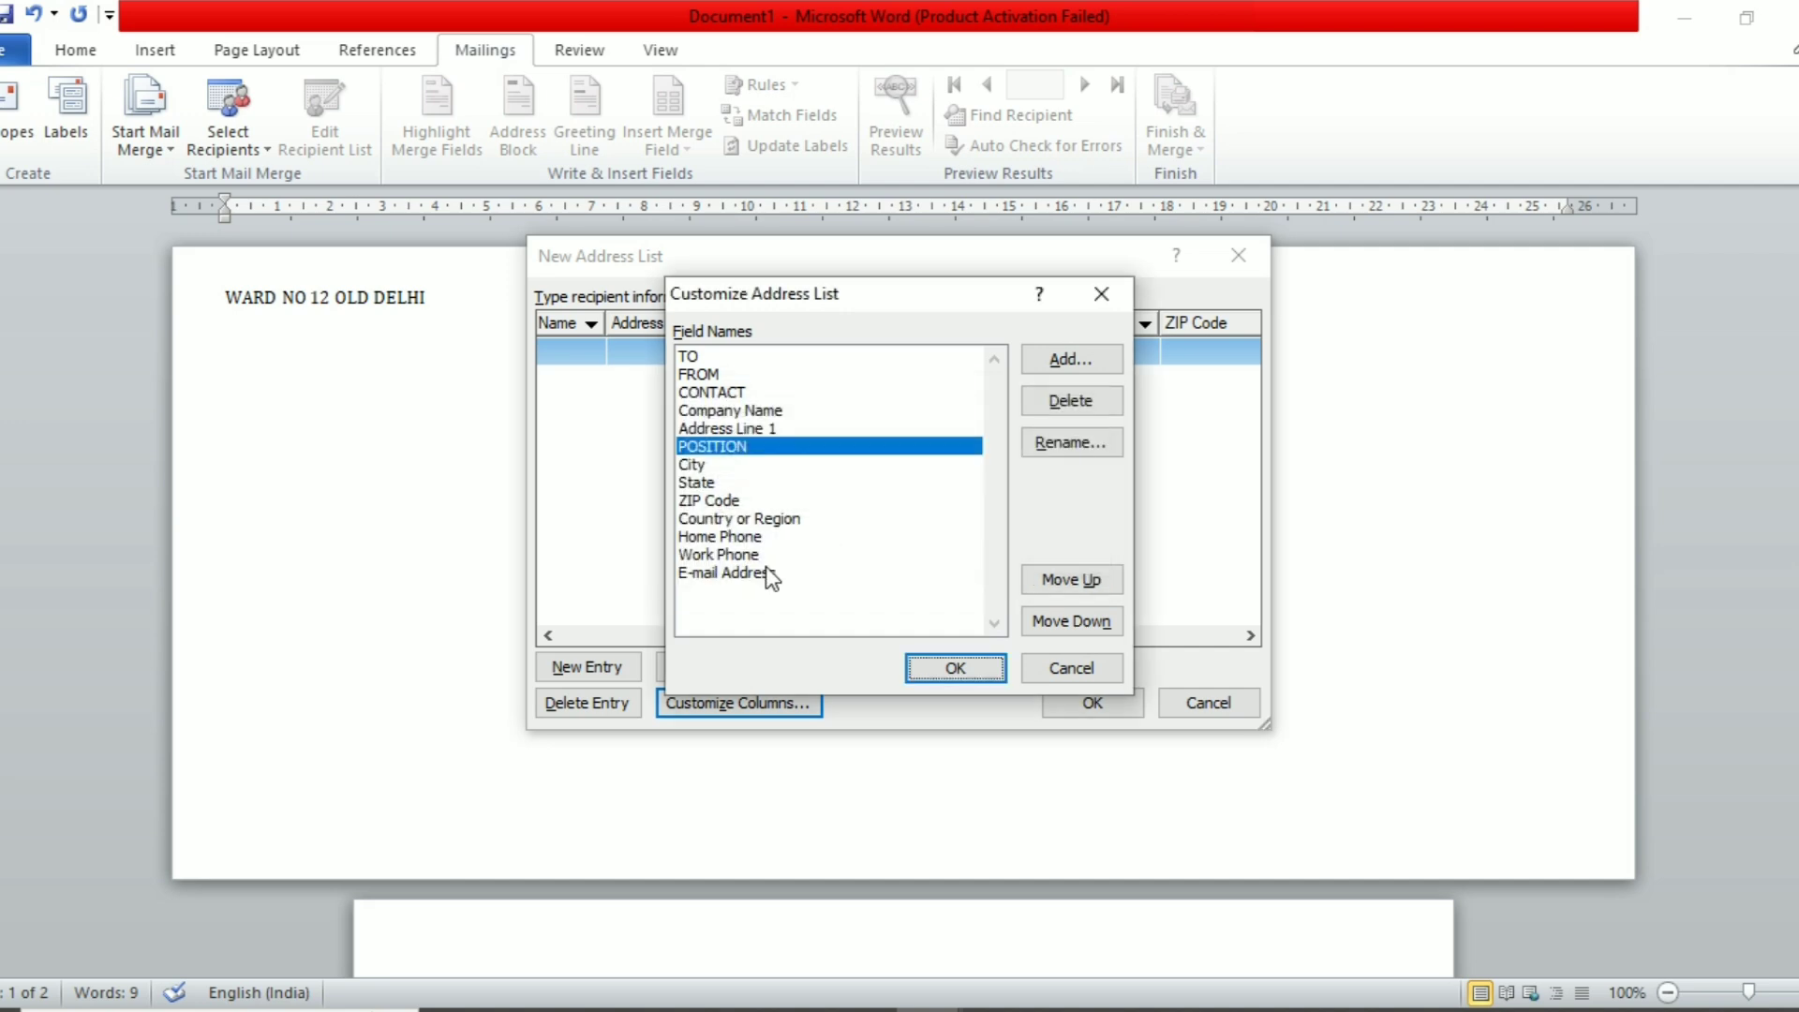
# Delete the E-mail Address, Work Phone, Home Phone, Country or Region, ZIP Code, State and City fields and accept the customized columns.
pyautogui.click(766, 572)
pyautogui.click(870, 589)
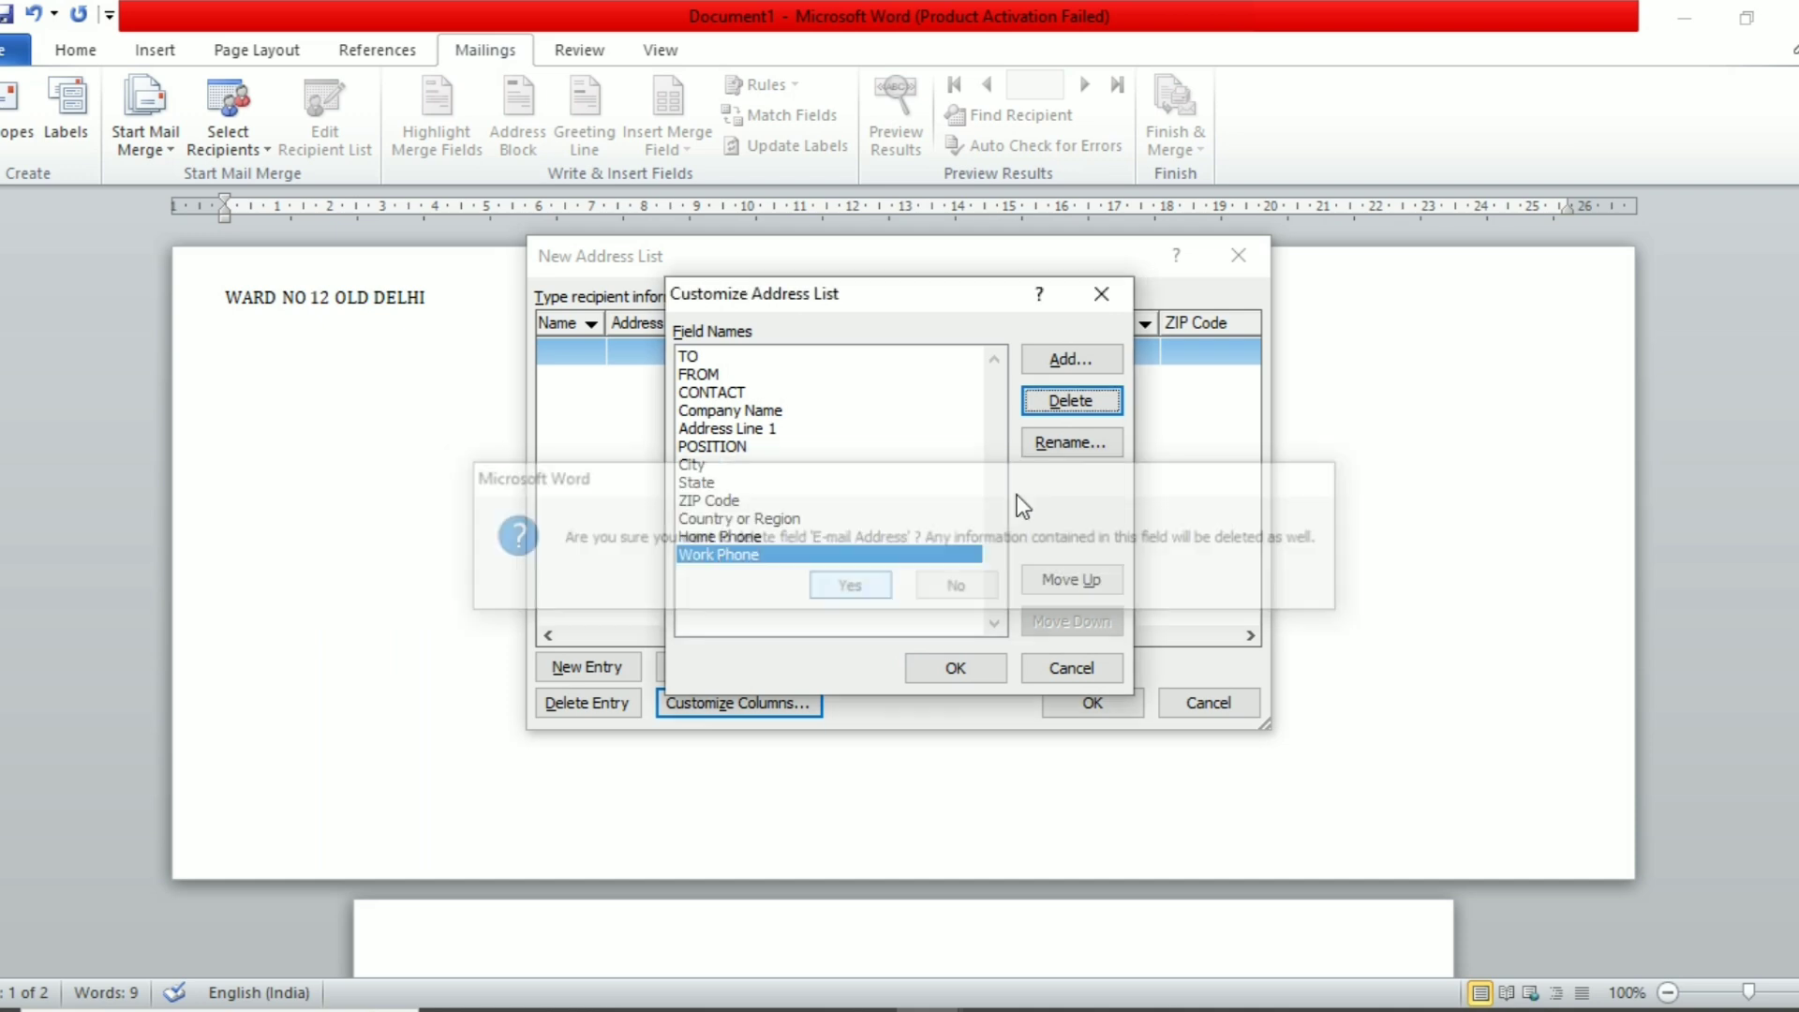
pyautogui.click(1079, 403)
pyautogui.click(857, 583)
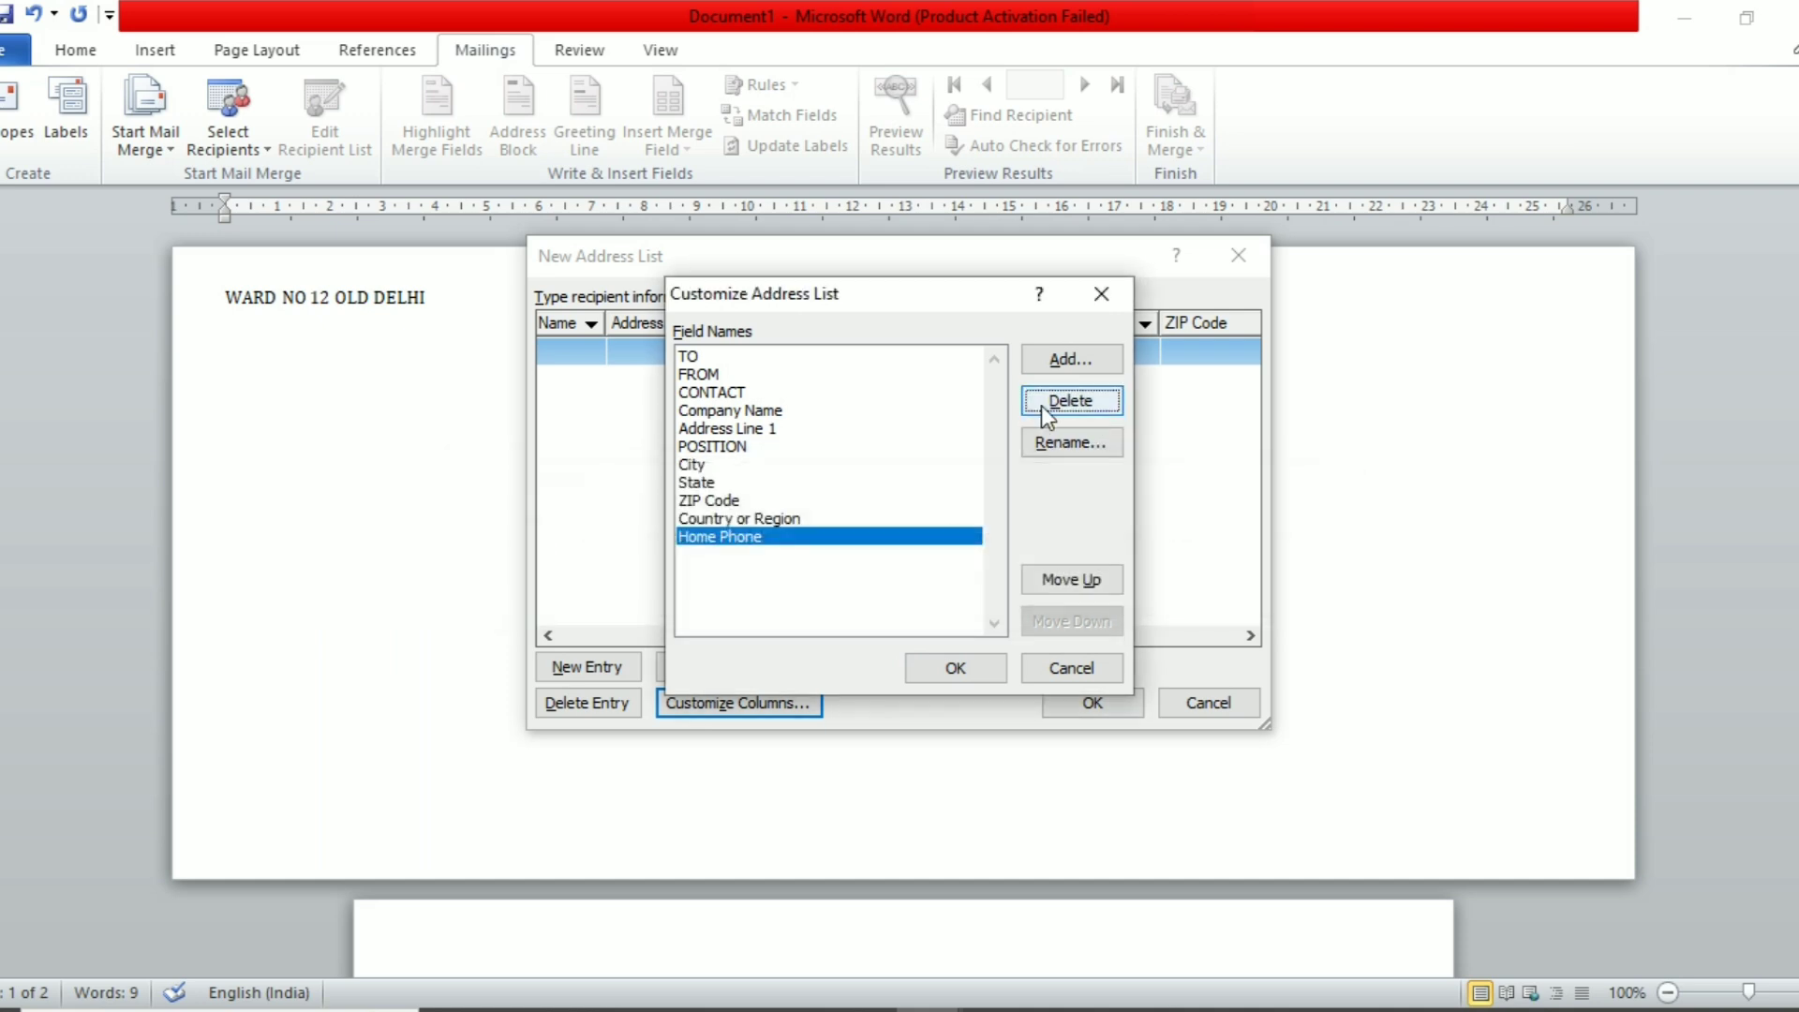
pyautogui.click(1041, 405)
pyautogui.click(866, 583)
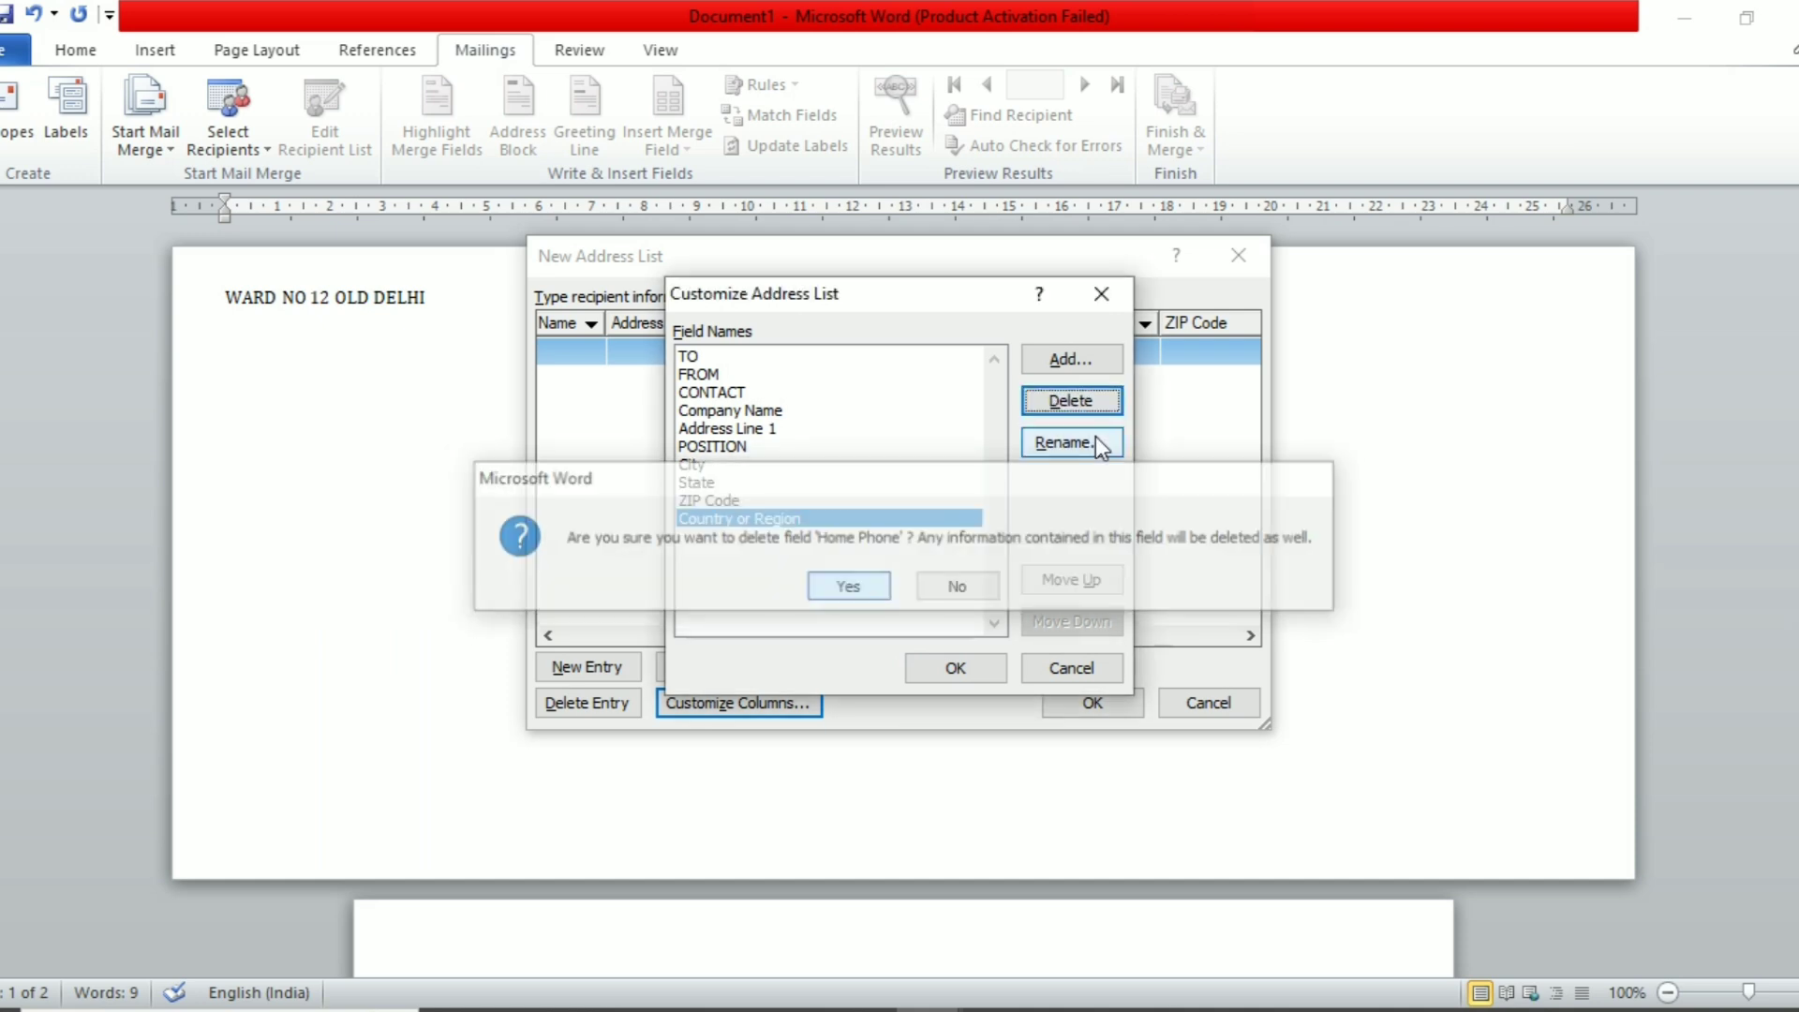
pyautogui.click(1071, 401)
pyautogui.click(873, 585)
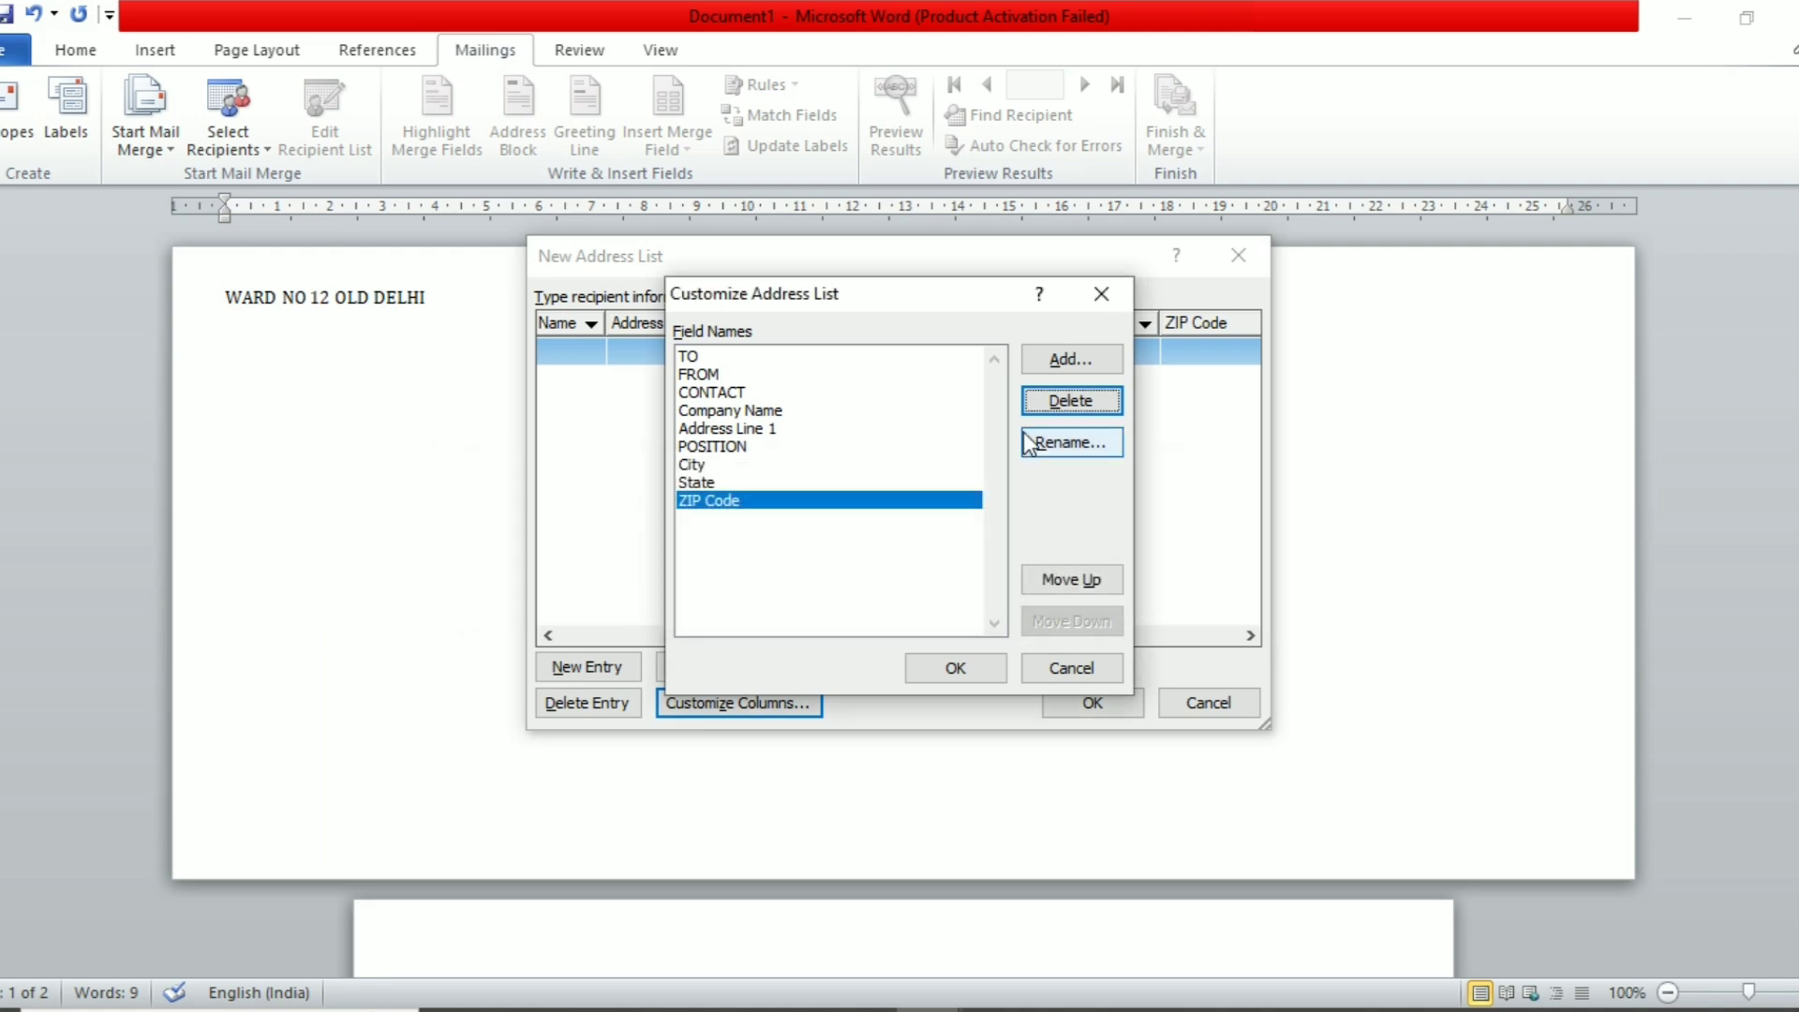
pyautogui.click(1068, 401)
pyautogui.click(849, 587)
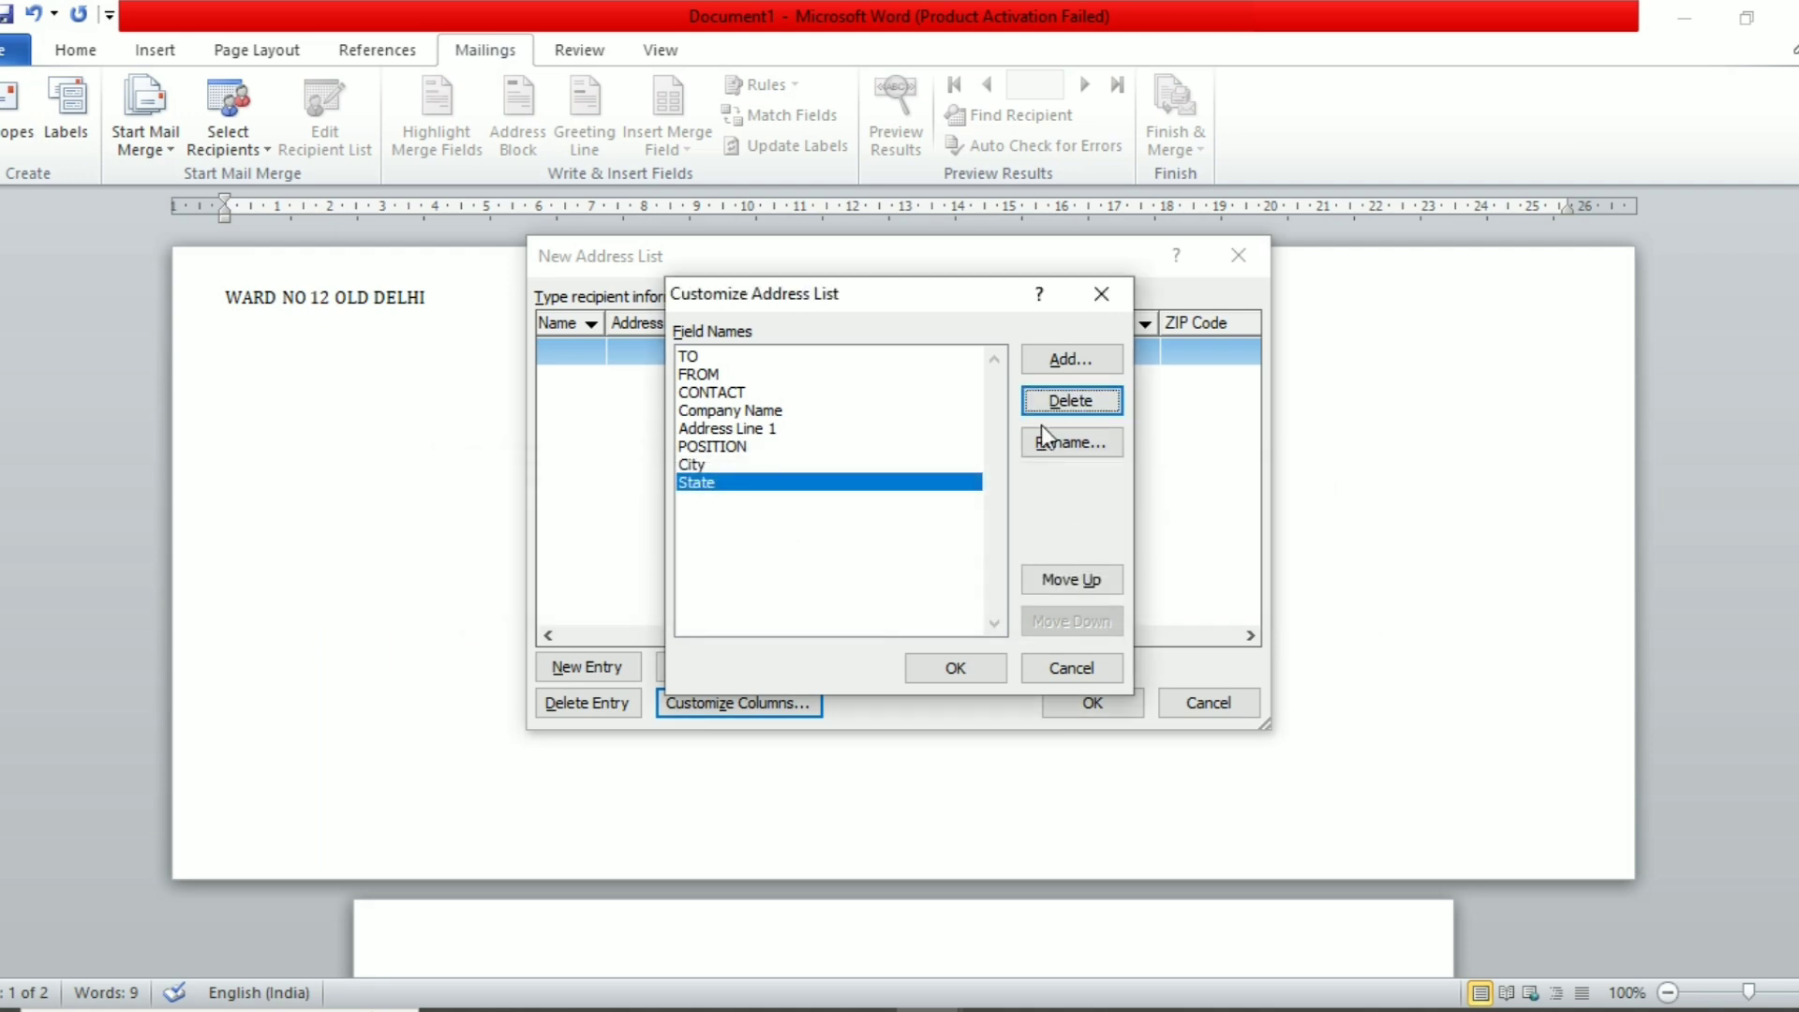
pyautogui.click(1071, 401)
pyautogui.click(846, 585)
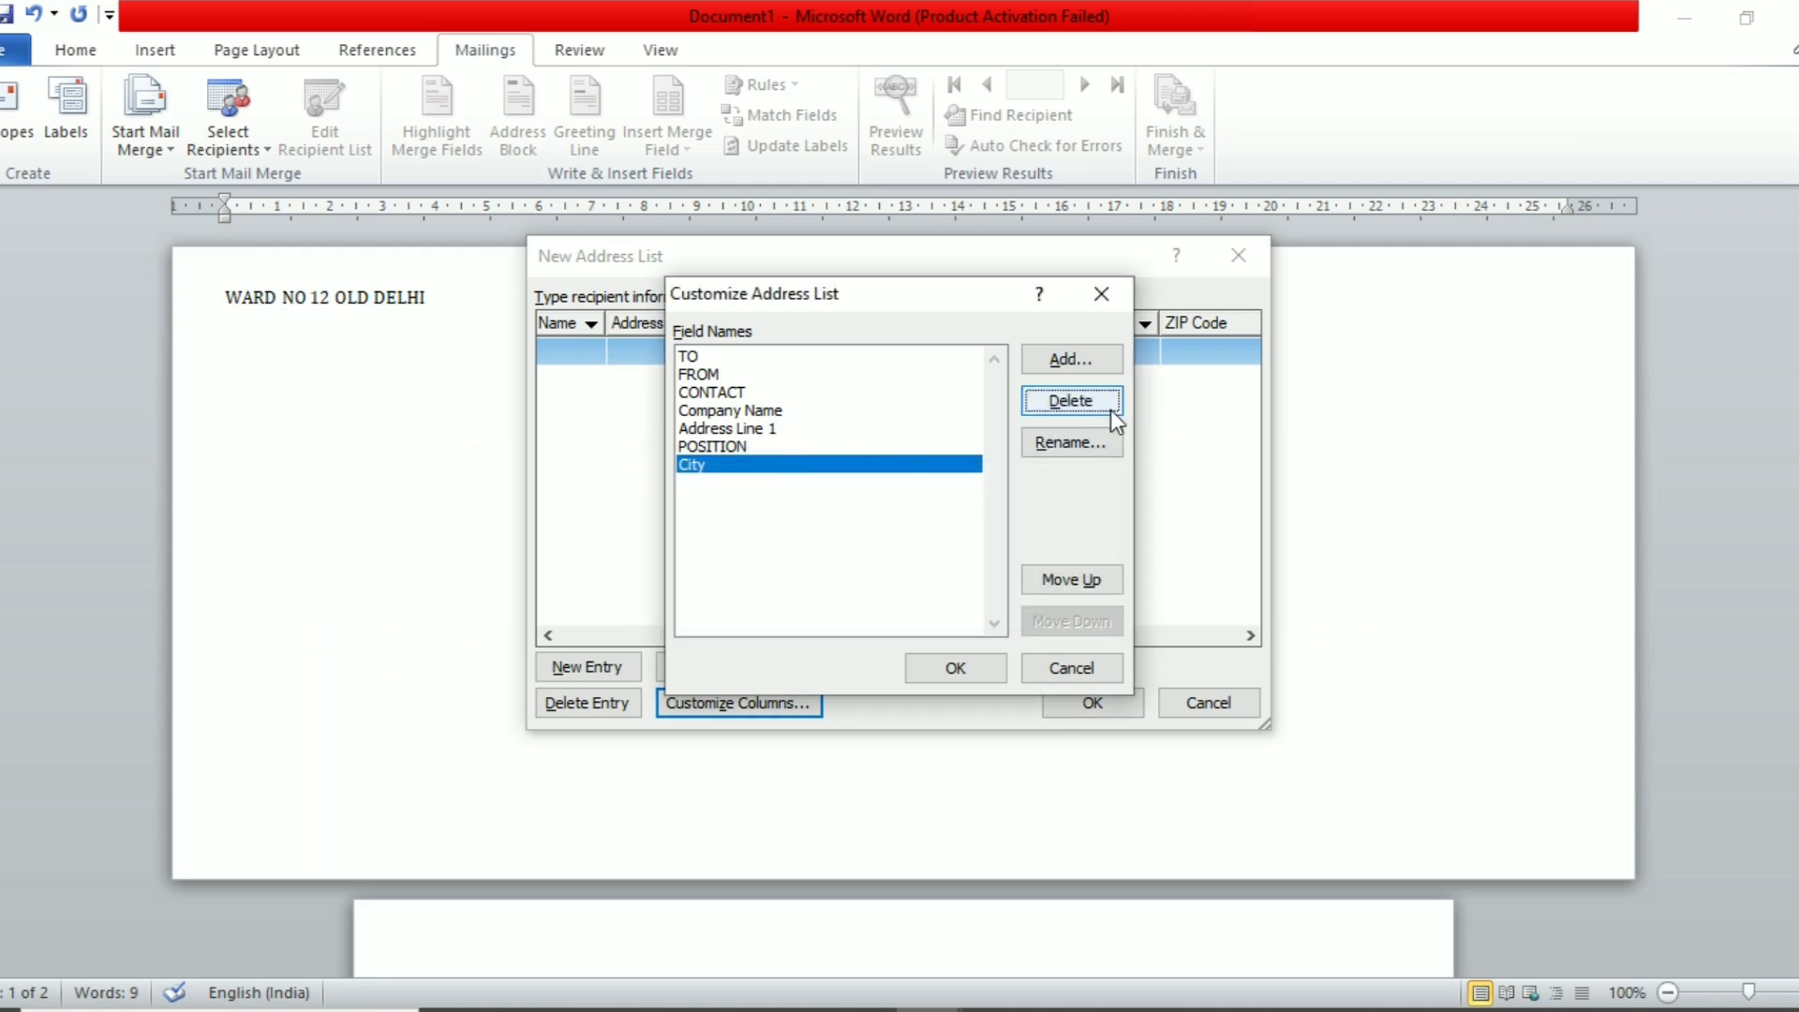
pyautogui.click(1110, 408)
pyautogui.click(823, 580)
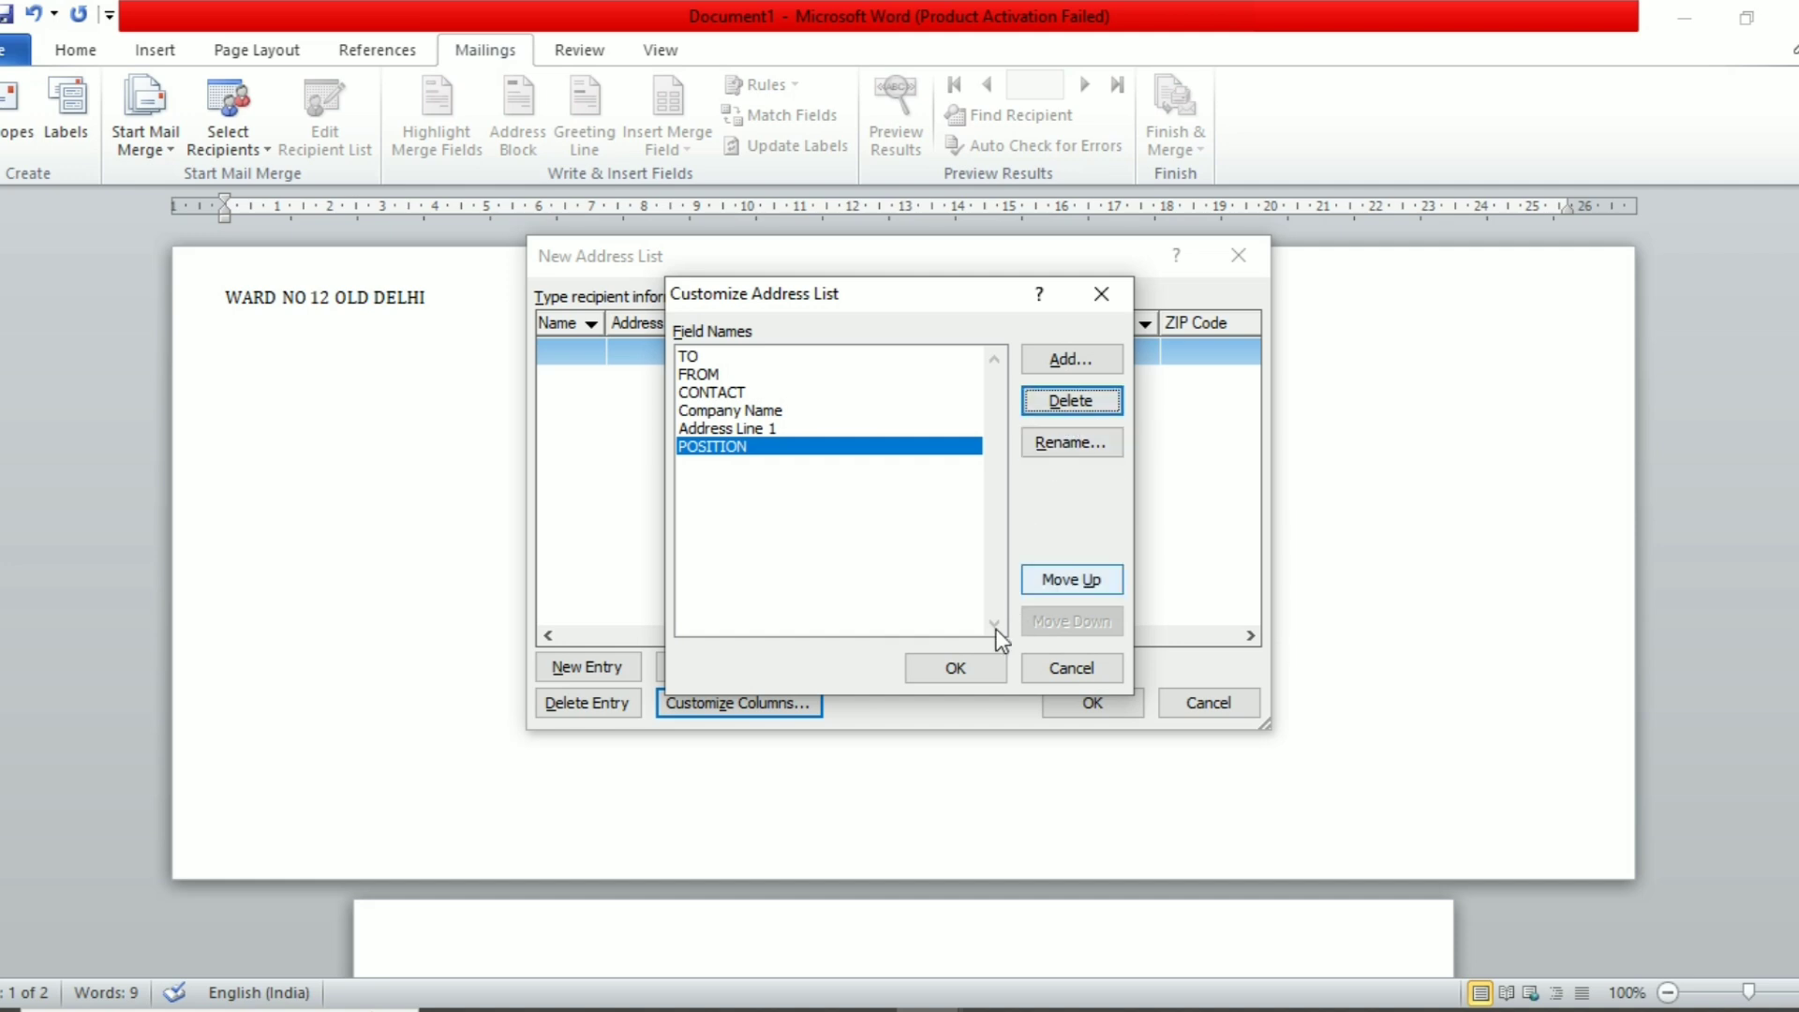
pyautogui.click(956, 668)
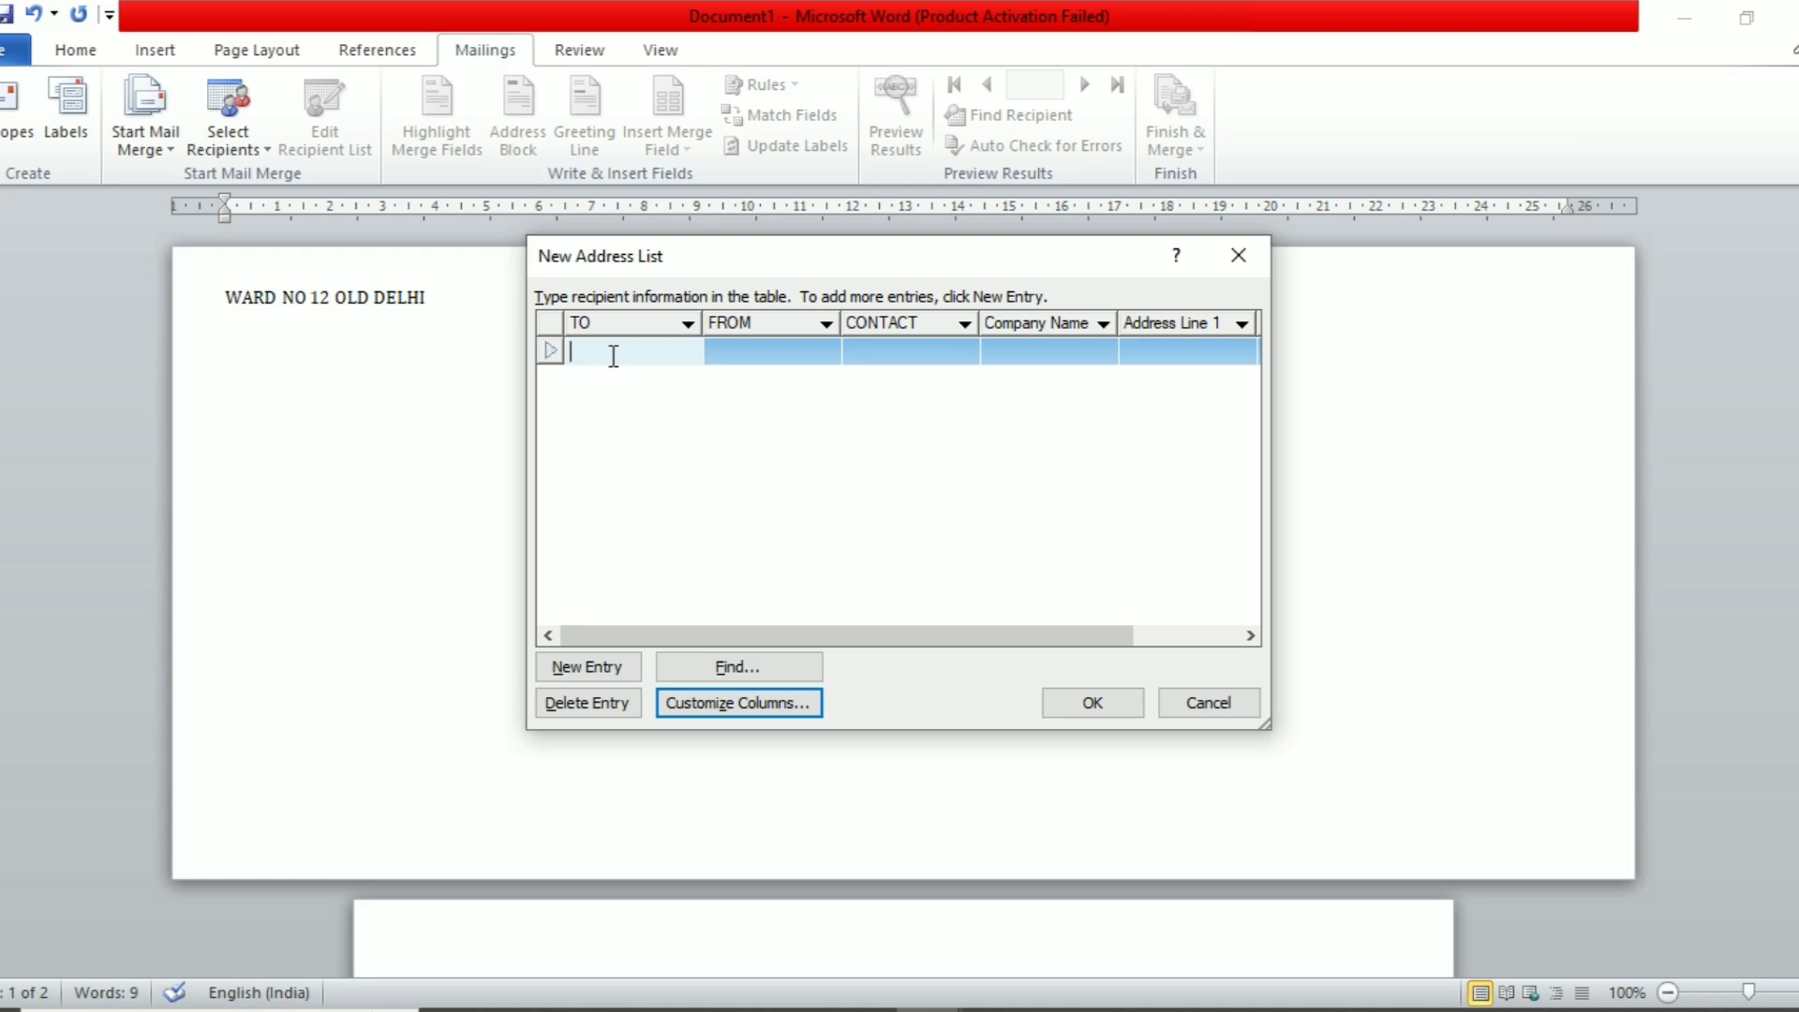
# Fill in the first recipient's name under TO, A TO Z under FROM, and the phone number under CONTACT.
pyautogui.write('AJAY')
pyautogui.press('Tab')
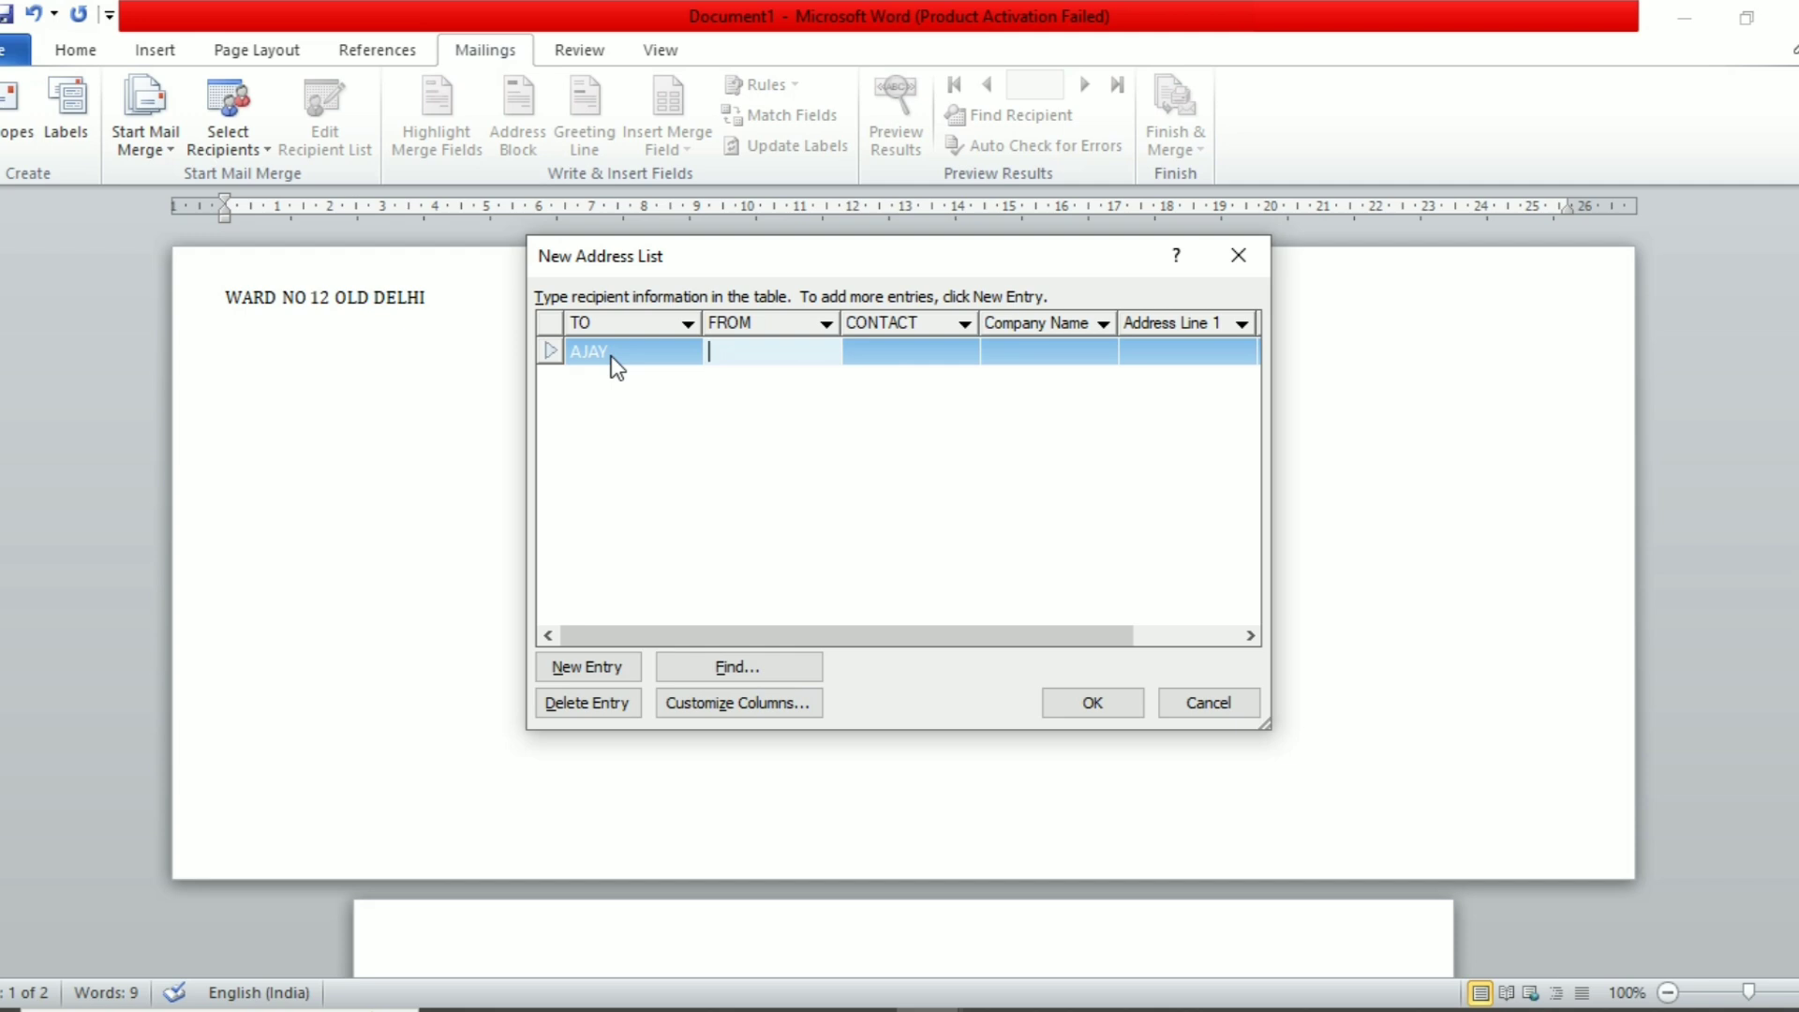
pyautogui.write('A TO Z')
pyautogui.press('Tab')
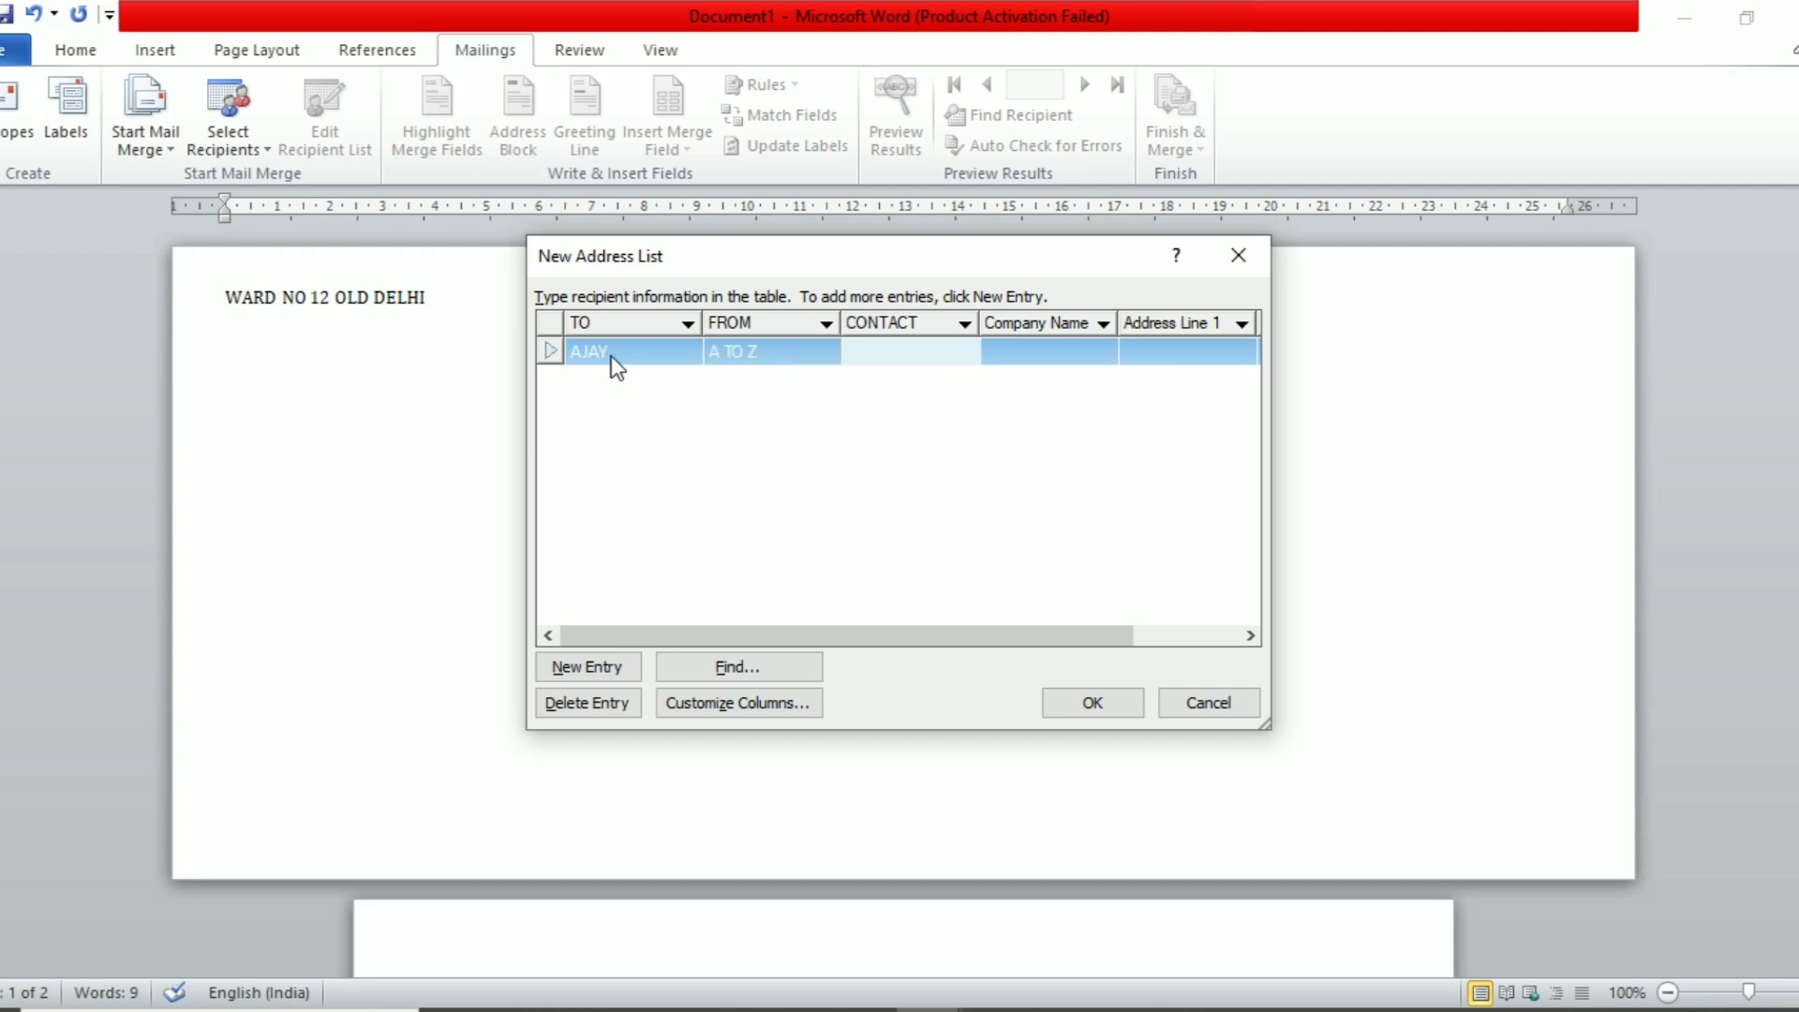
pyautogui.write('00000000')
pyautogui.press('Tab')
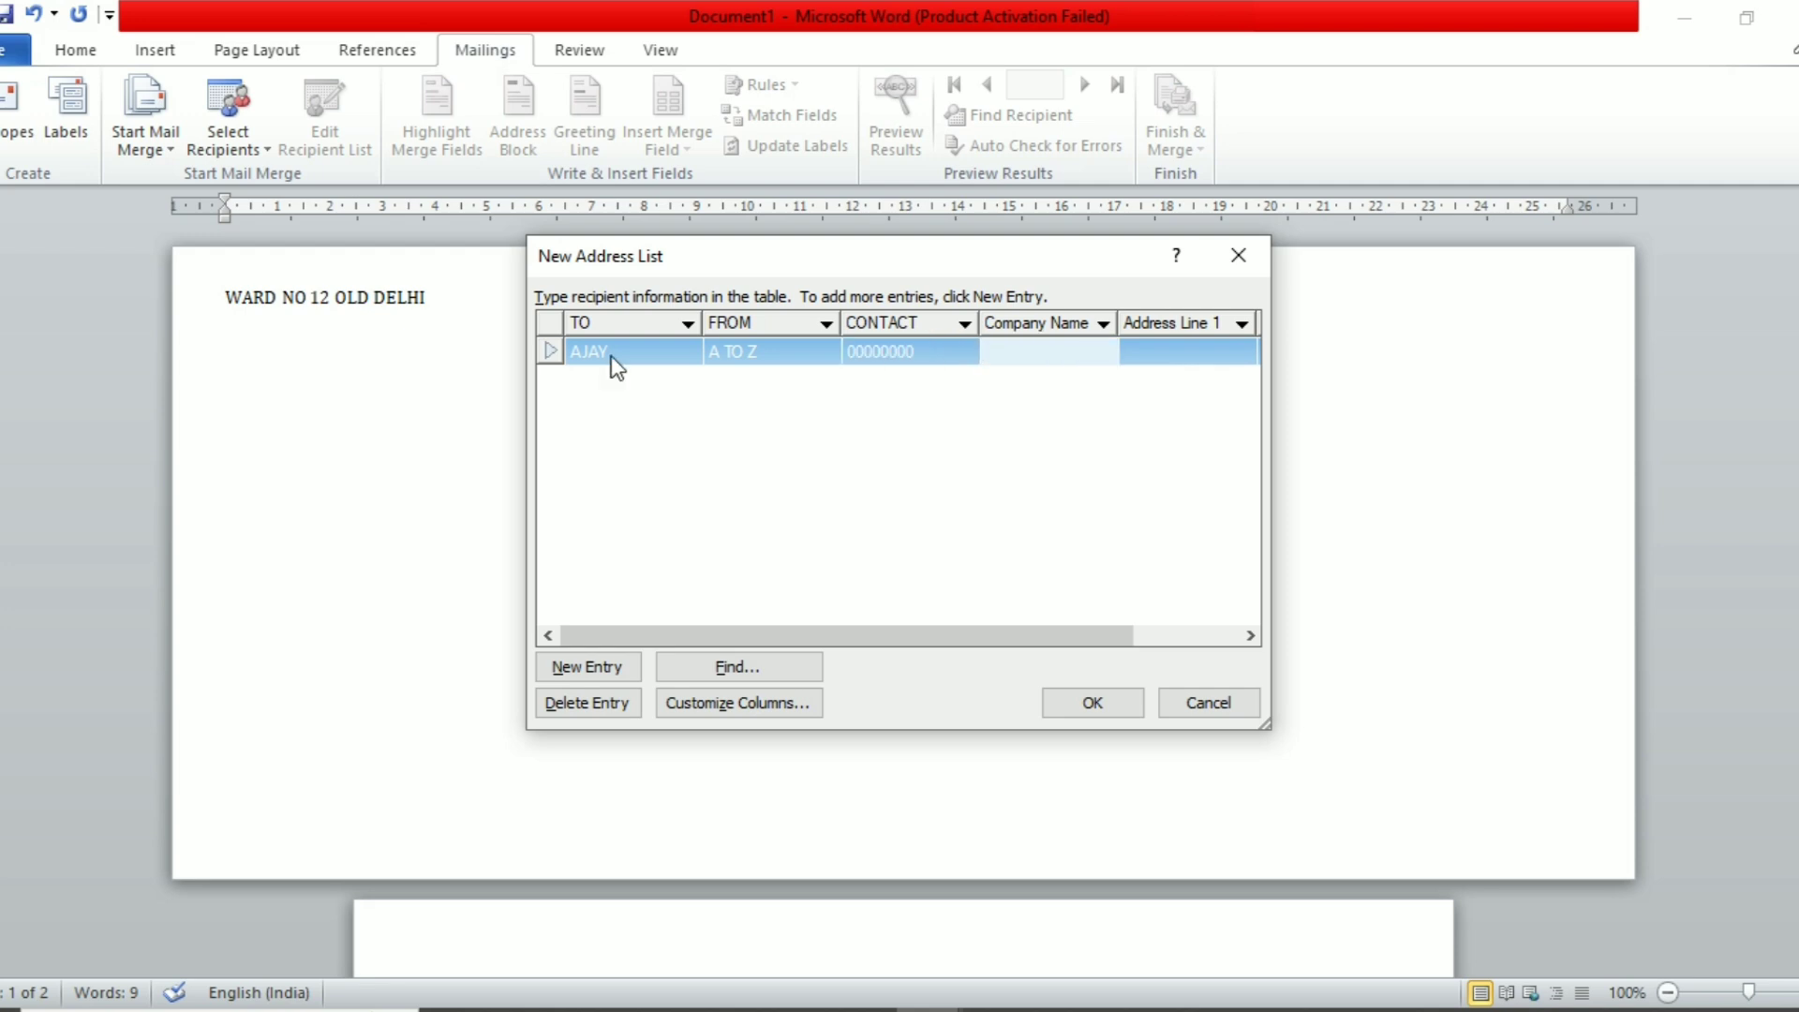
# Leave the first recipient's company name blank, enter the address in Address Line 1, and set POSITION to COMPUTER OPERATOR.
pyautogui.press('Tab')
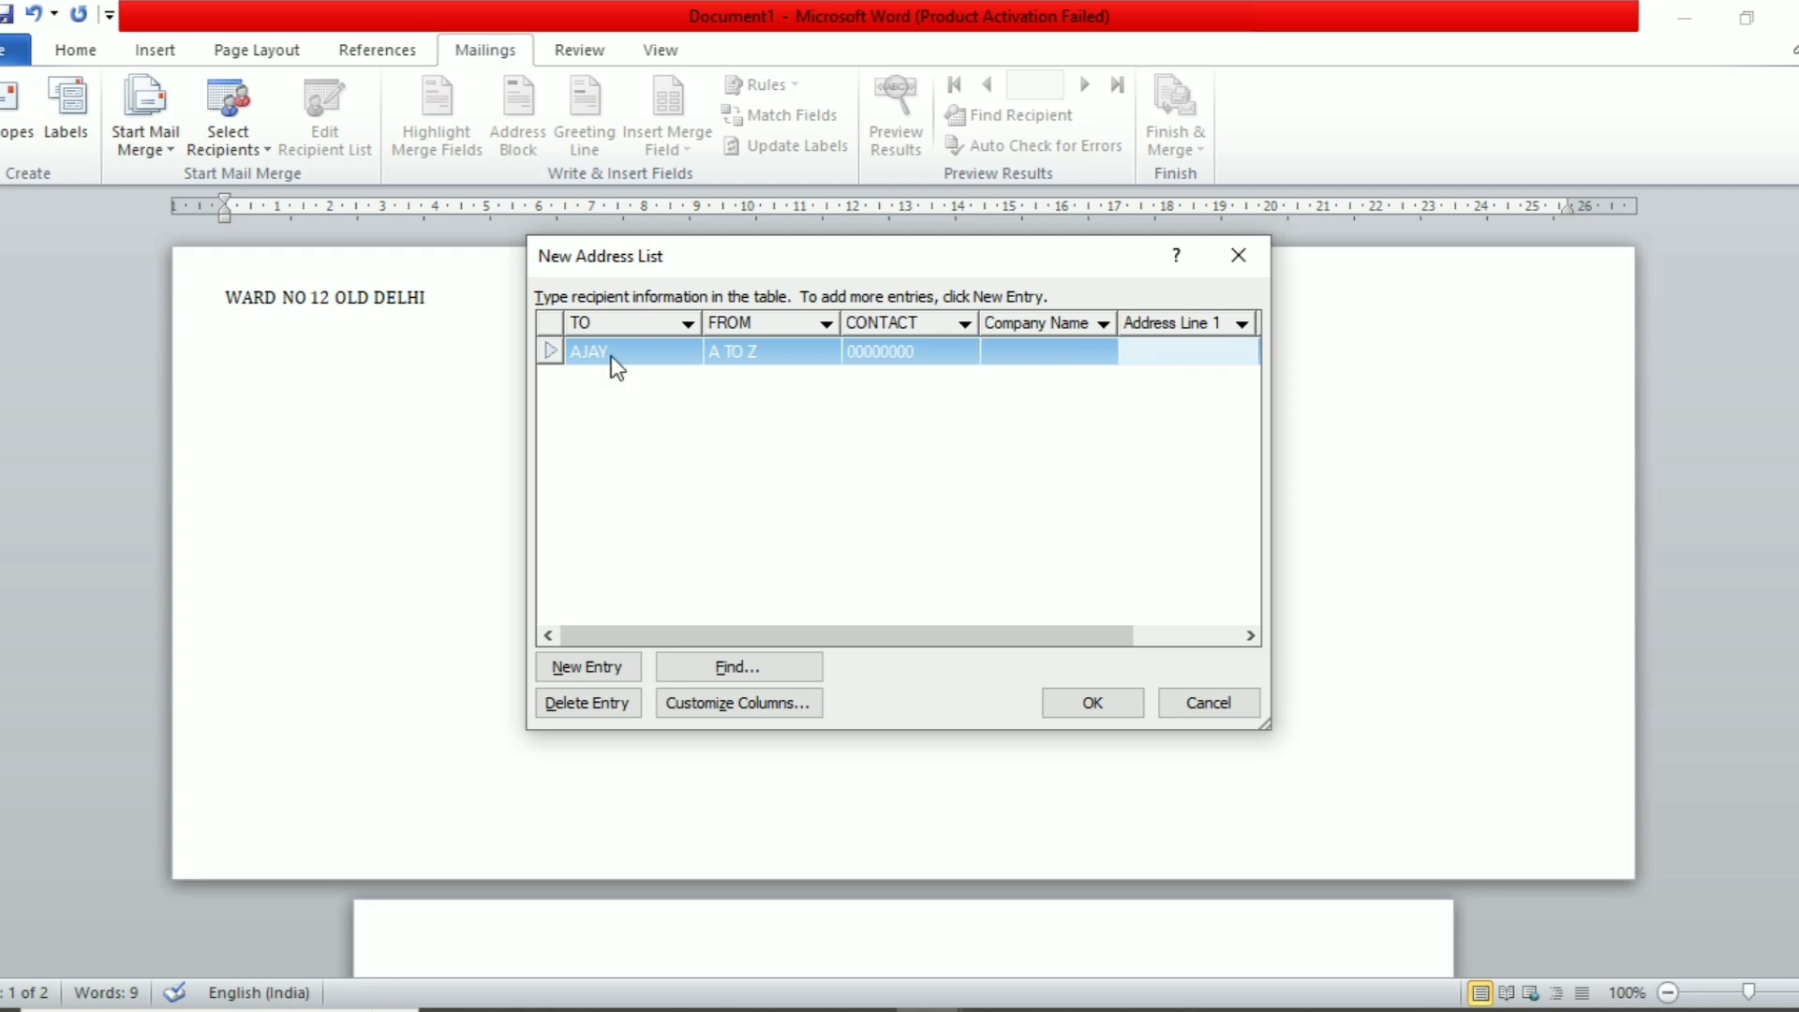
pyautogui.write('WARD NO 12')
pyautogui.press('Tab')
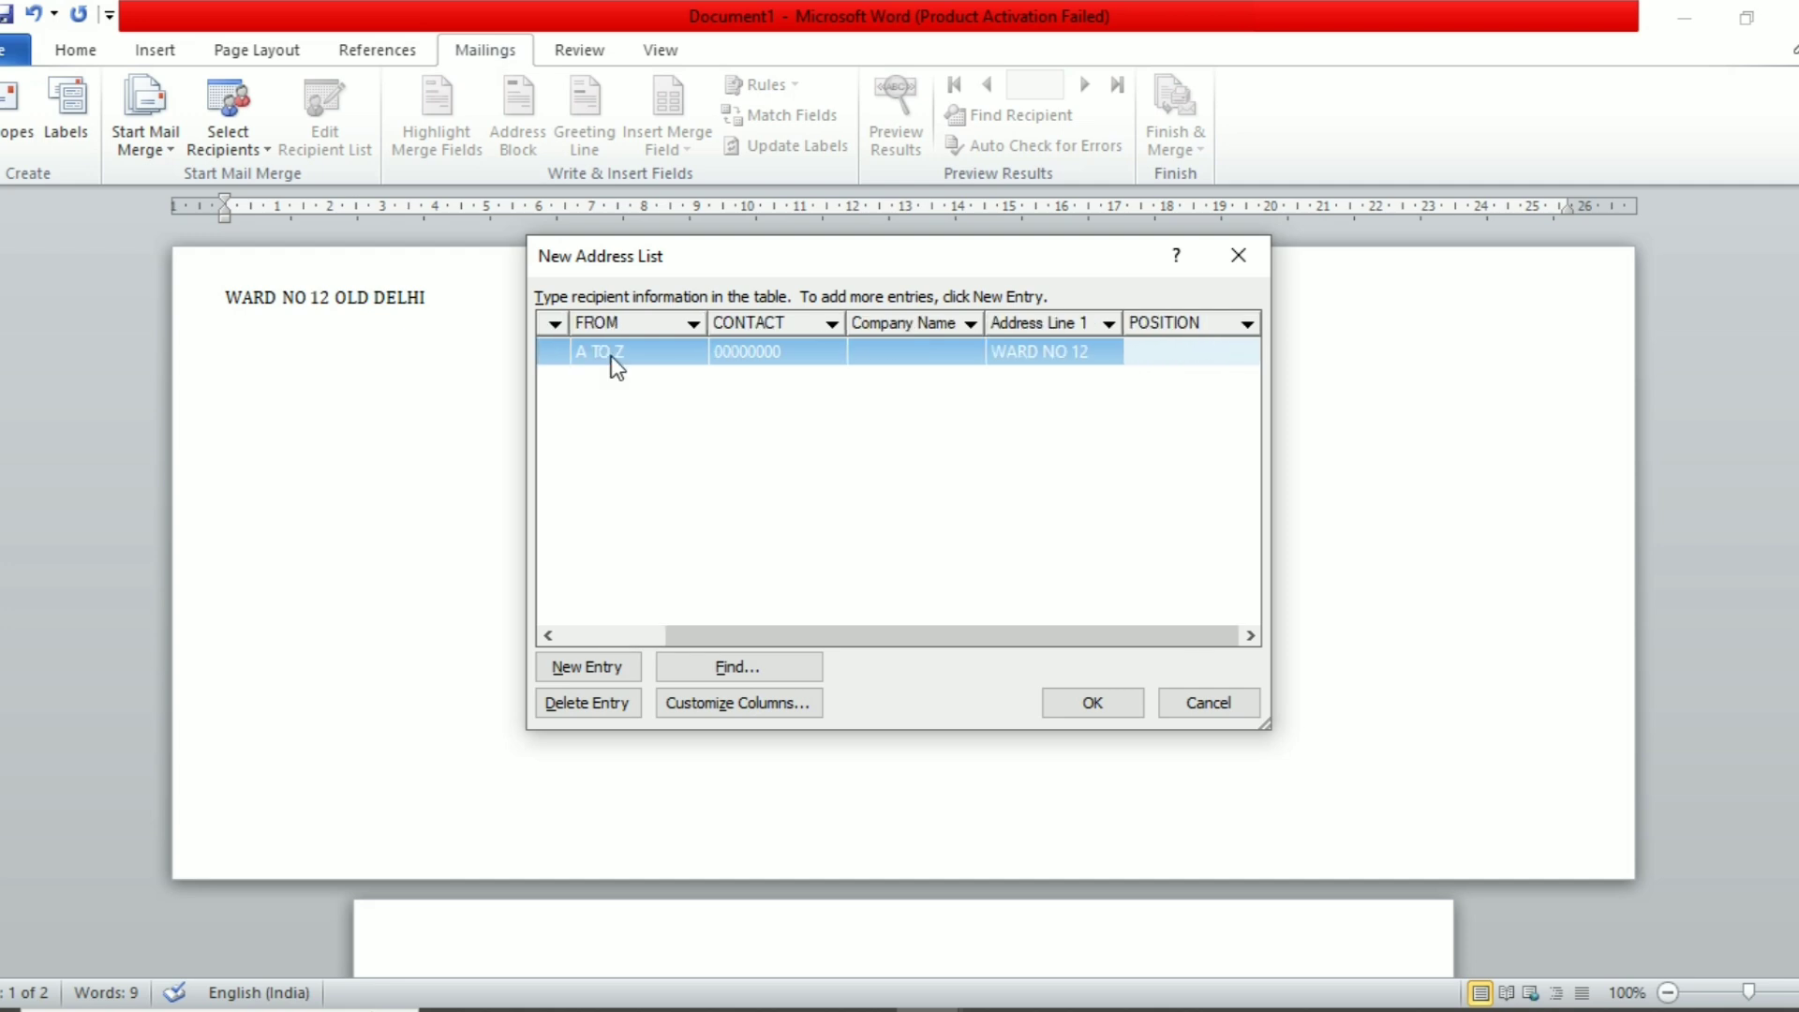
pyautogui.write('COMPUTER')
pyautogui.write(' OP')
pyautogui.write('ERATOR')
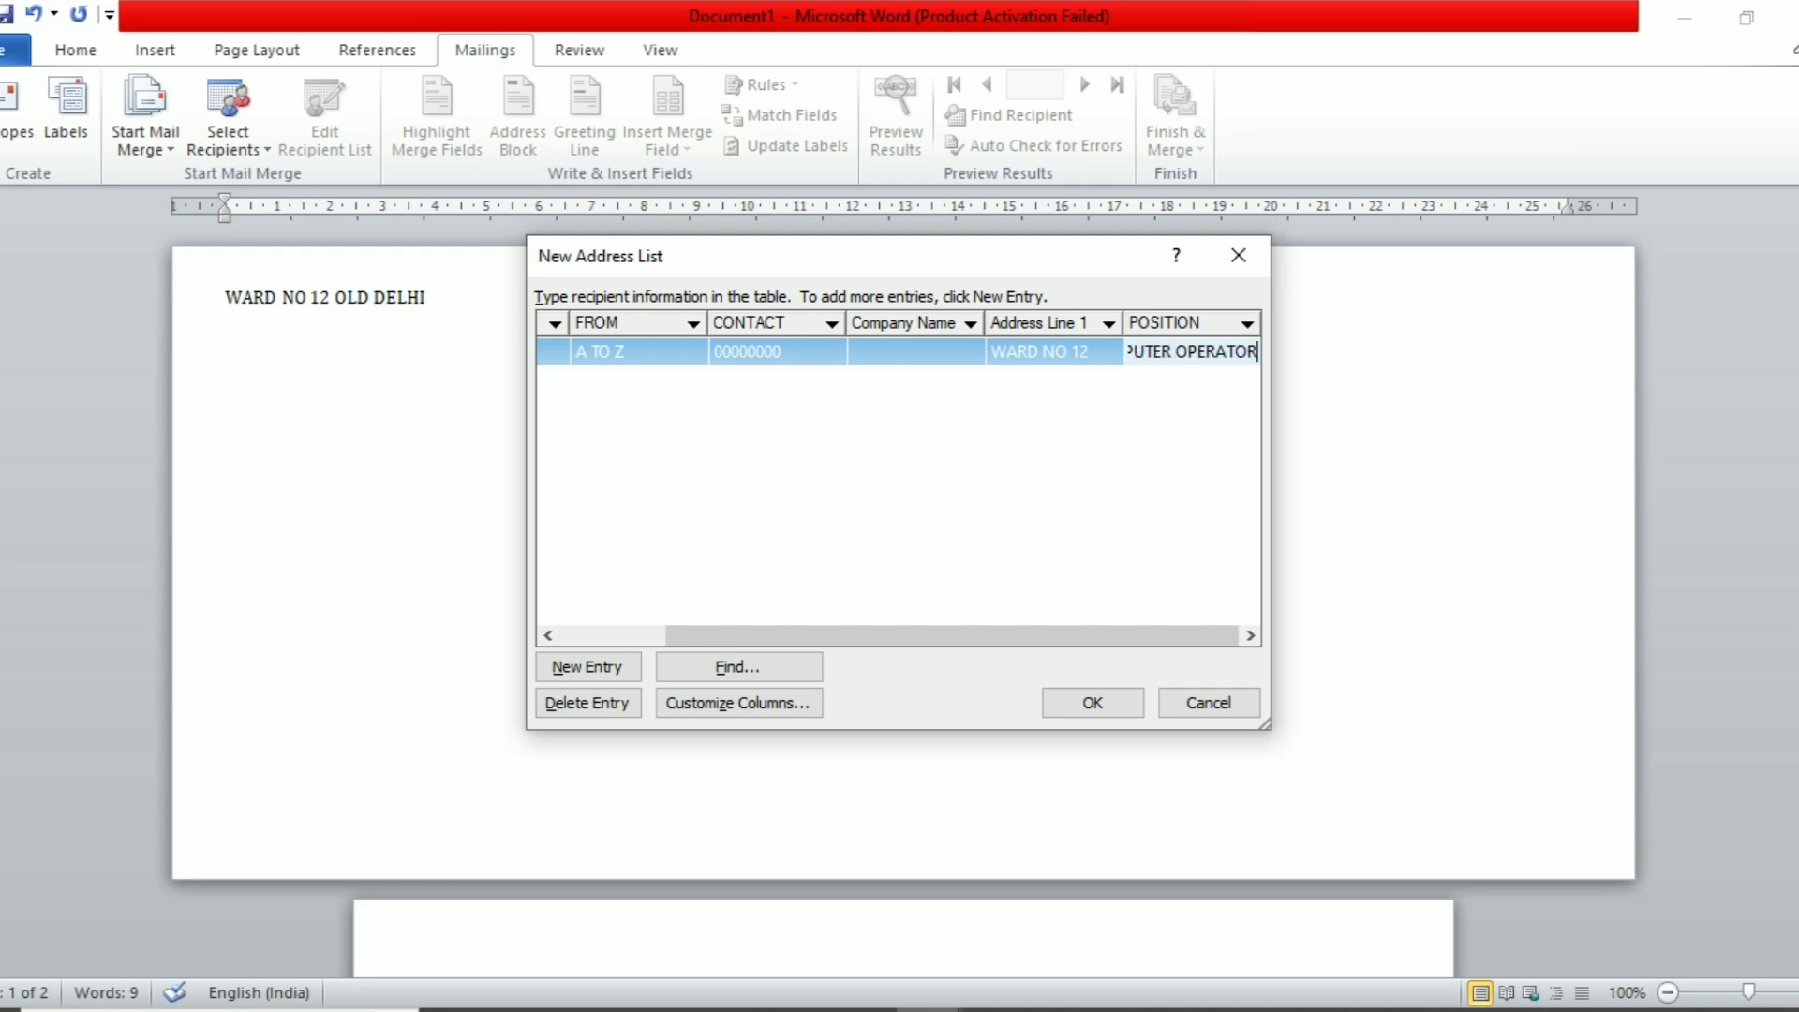
# Add a second recipient with the name under TO, A TO Z under FROM, and the phone number under CONTACT.
pyautogui.press('Tab')
pyautogui.write('AMAN')
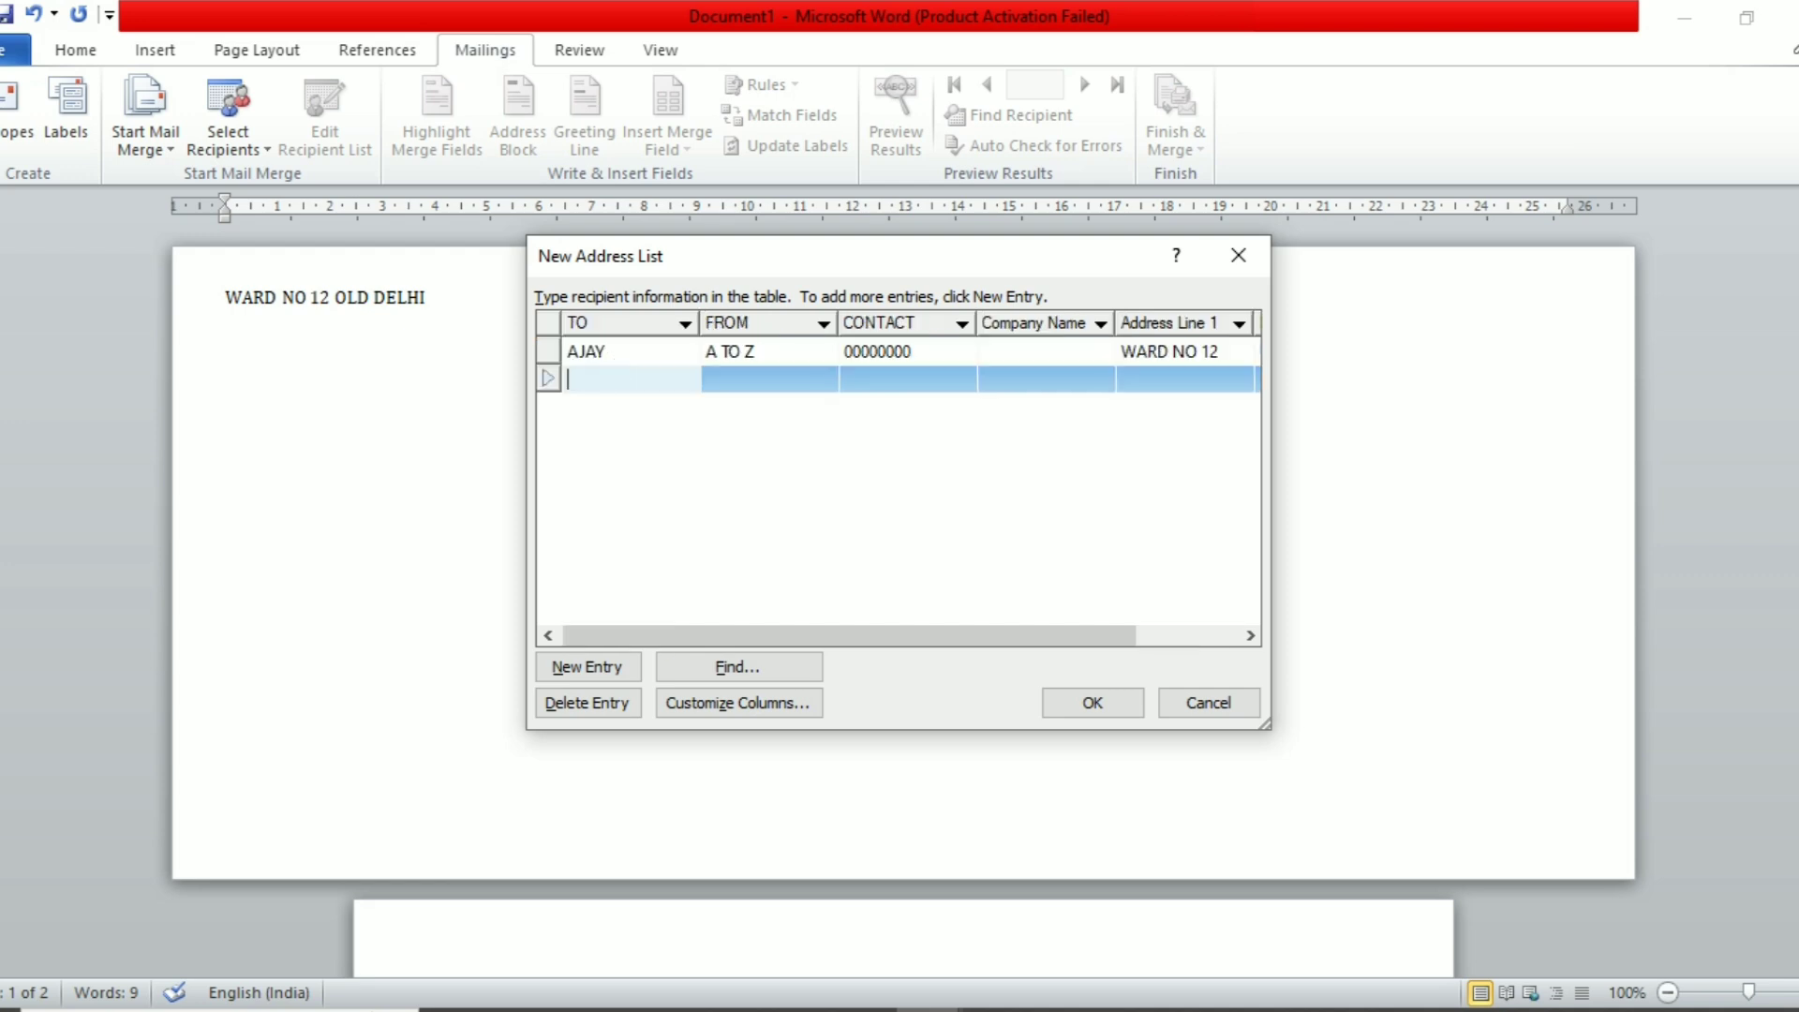
pyautogui.press('Tab')
pyautogui.write('A TO Z')
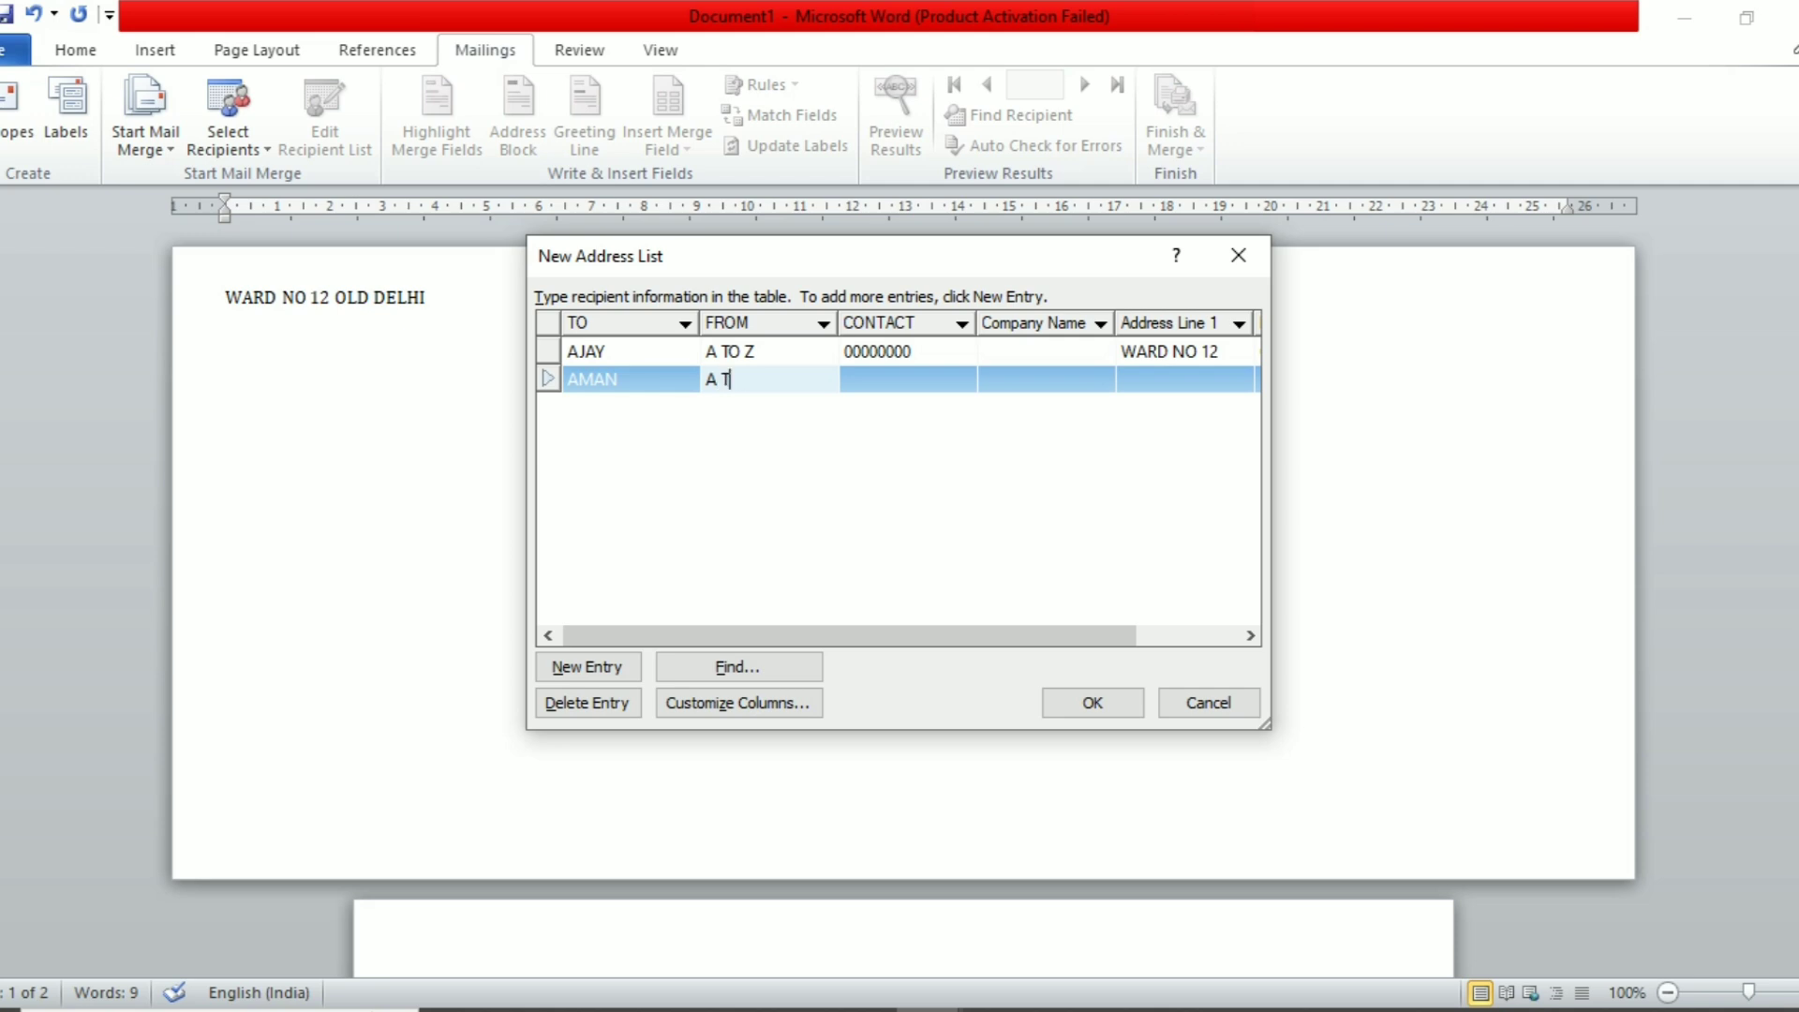
pyautogui.press('Tab')
pyautogui.write('1')
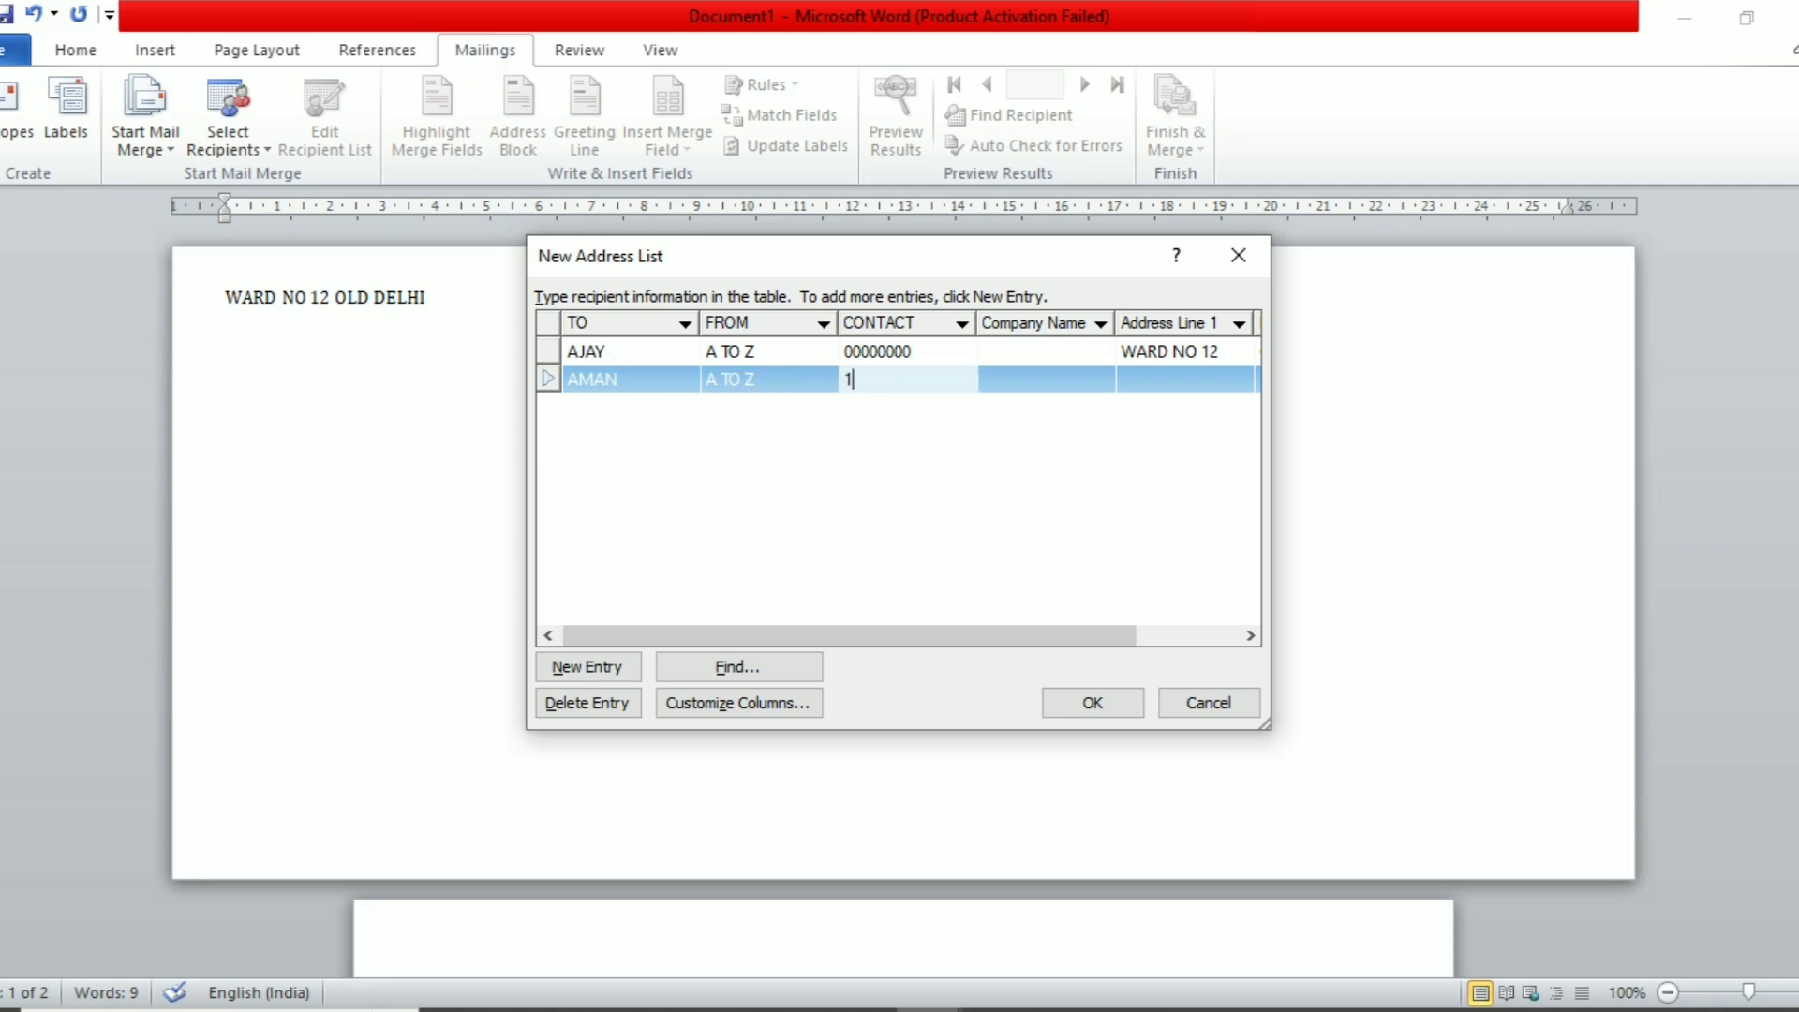
pyautogui.write('1111111')
# Leave the second recipient's company name blank, enter the address in Address Line 1, and set POSITION to TEACHER.
pyautogui.press('Tab')
pyautogui.press('Tab')
pyautogui.write('WARD ')
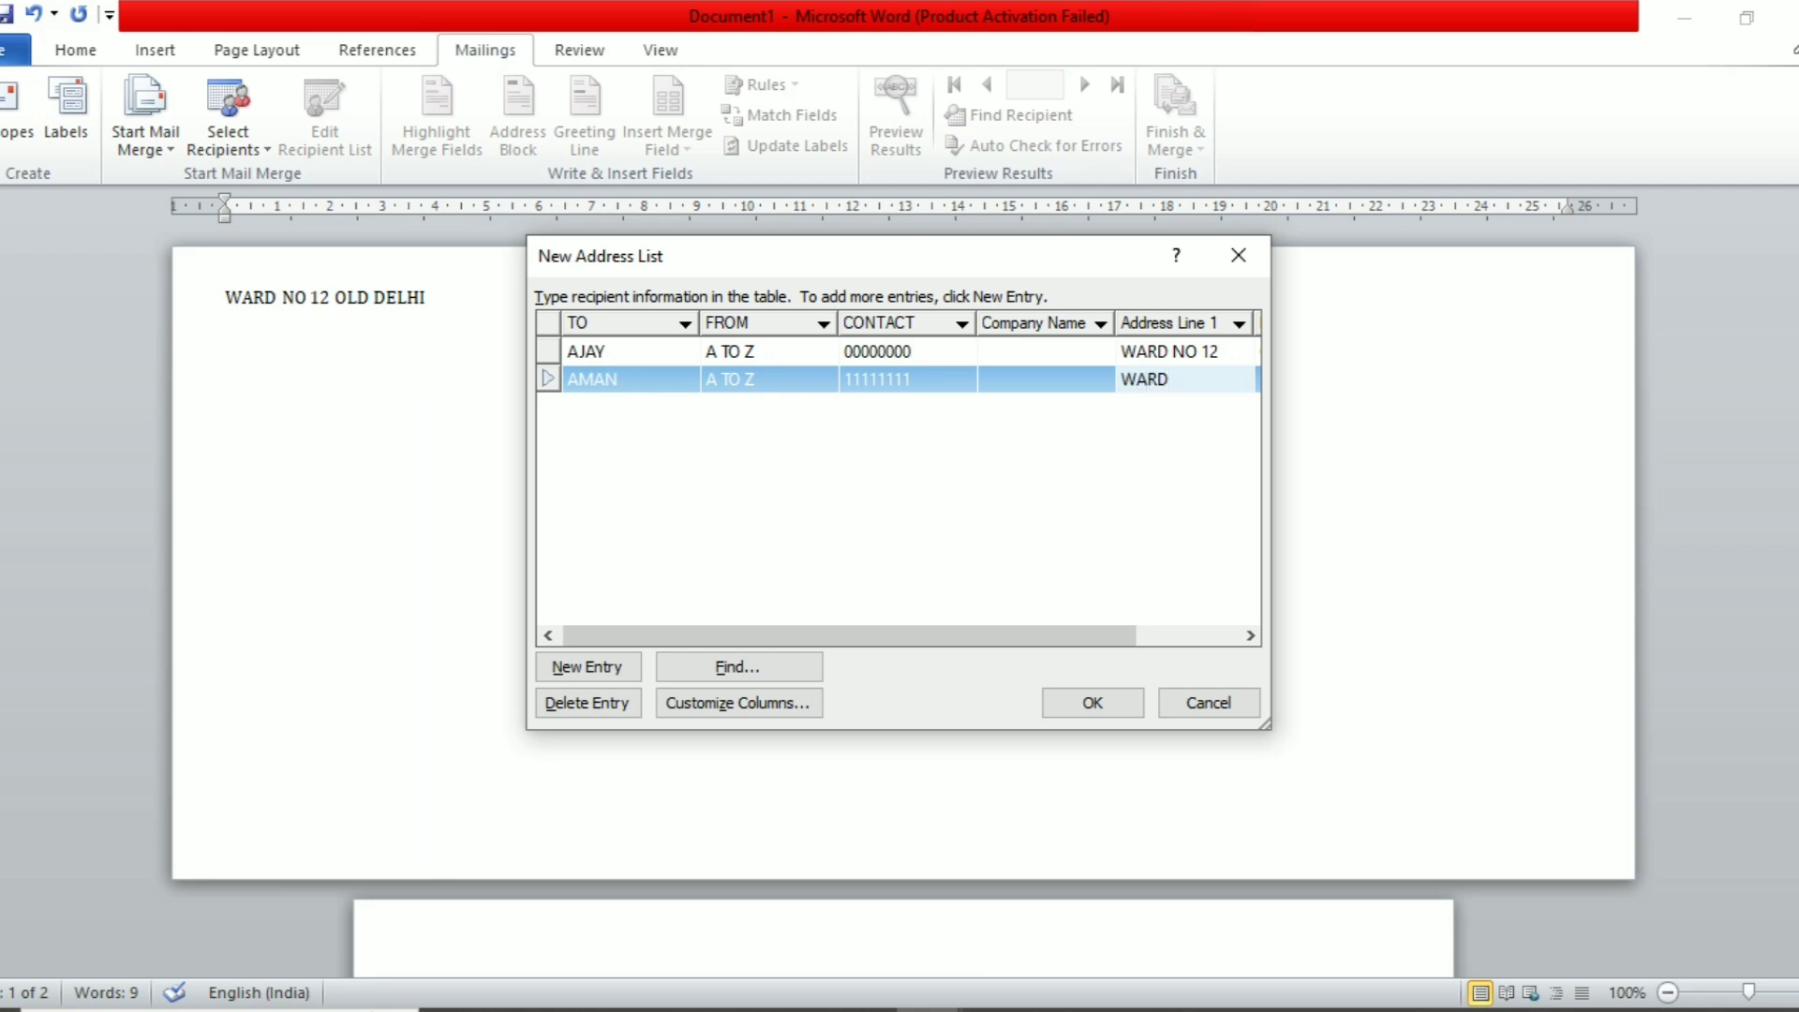
pyautogui.write('NO 10')
pyautogui.press('Tab')
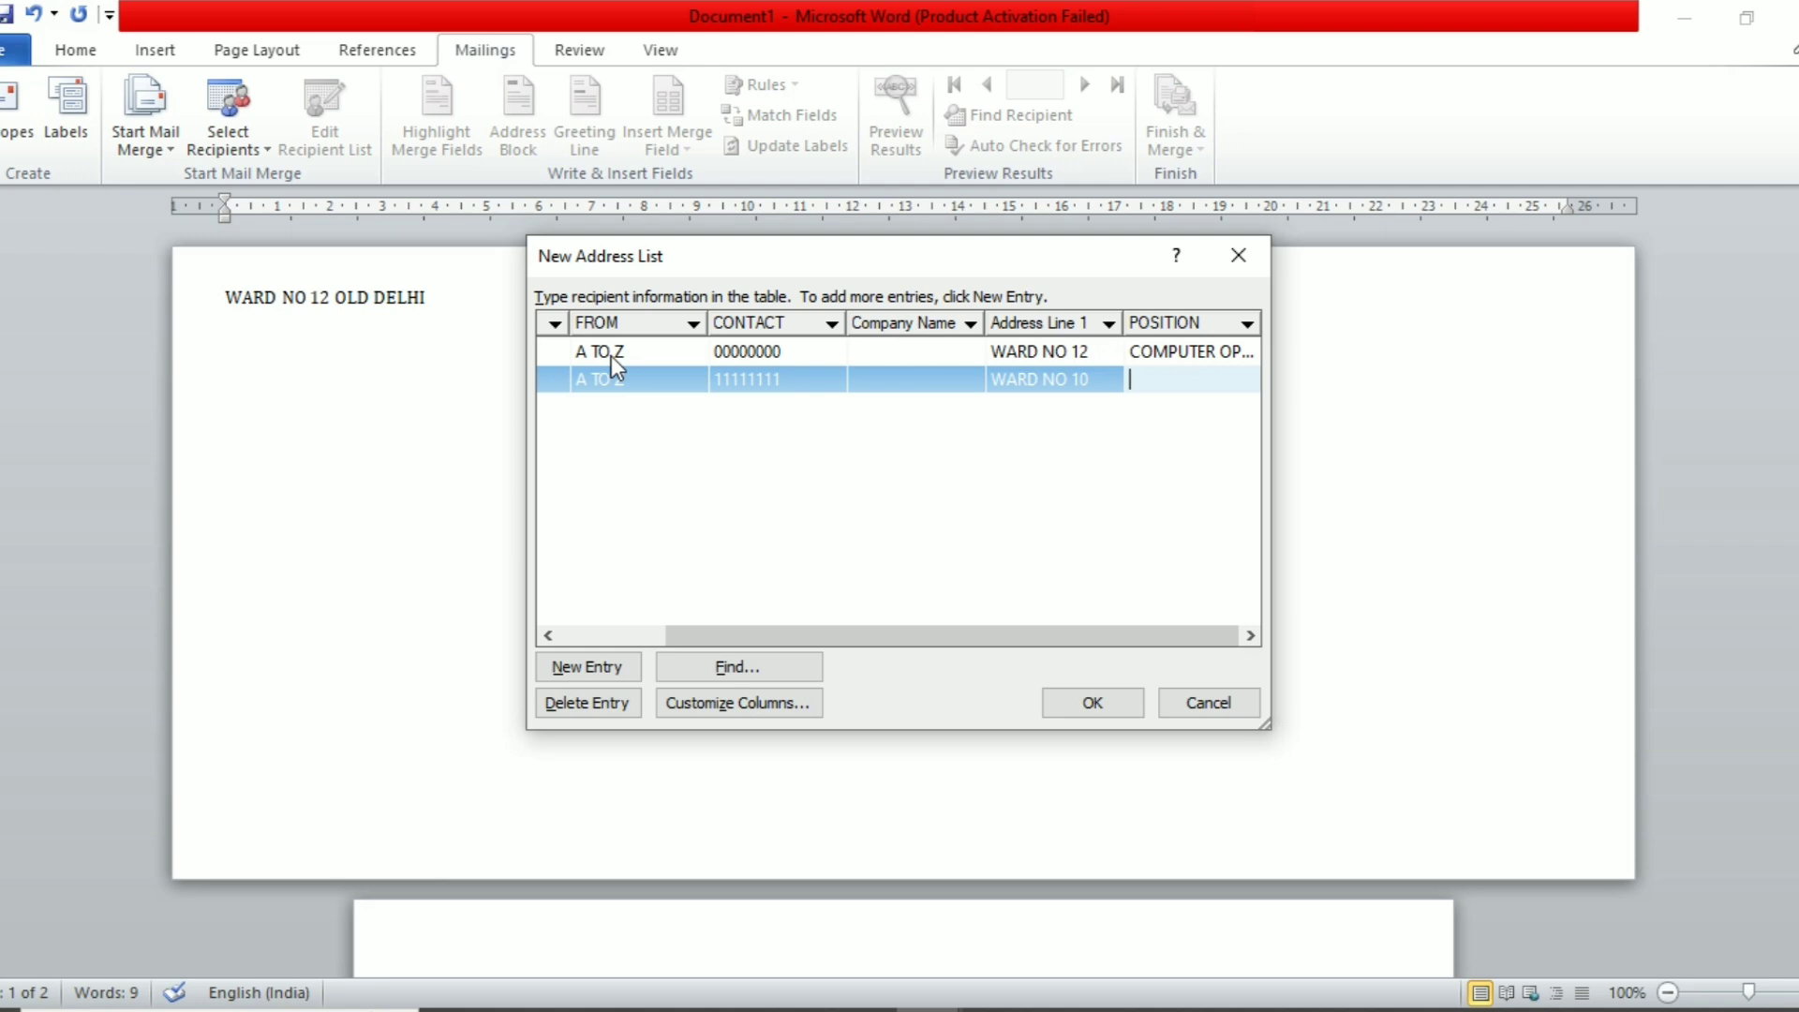
pyautogui.write('TEACHER')
# Add a third recipient with the name under TO, A TO Z under FROM, and the phone number under CONTACT.
pyautogui.press('Tab')
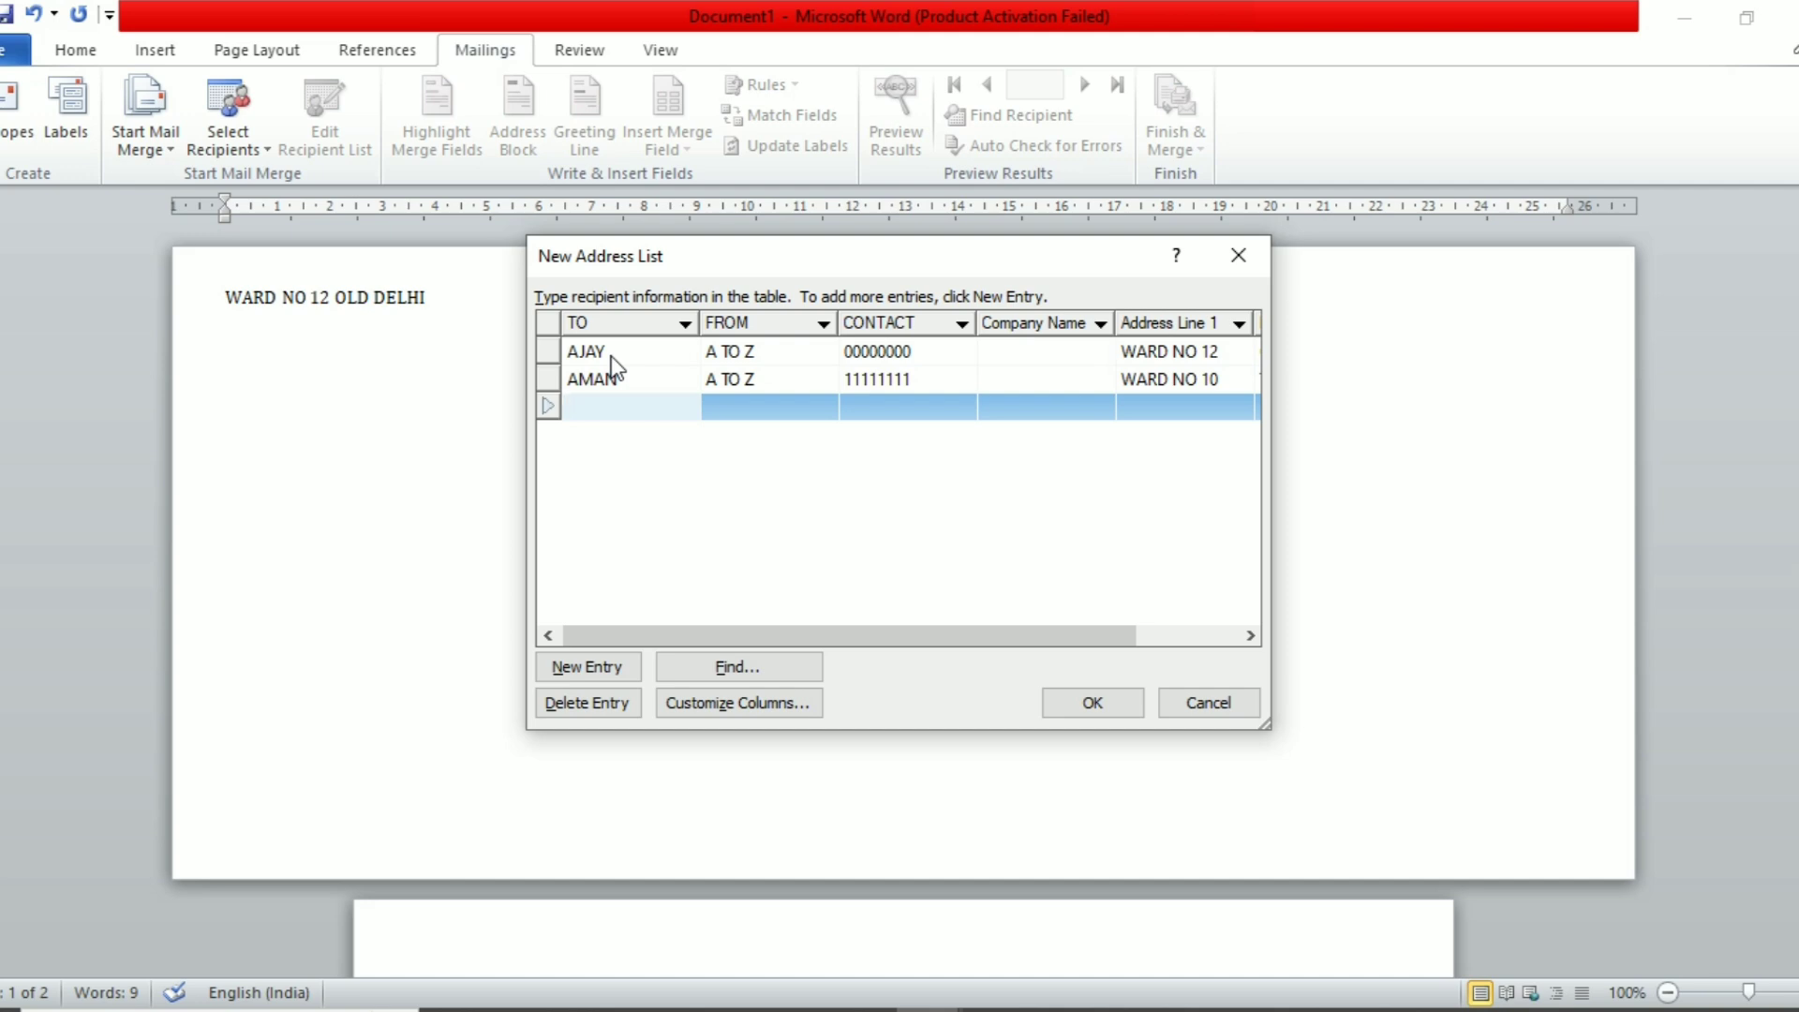
pyautogui.write('KARAN')
pyautogui.press('Tab')
pyautogui.write('A TO Z')
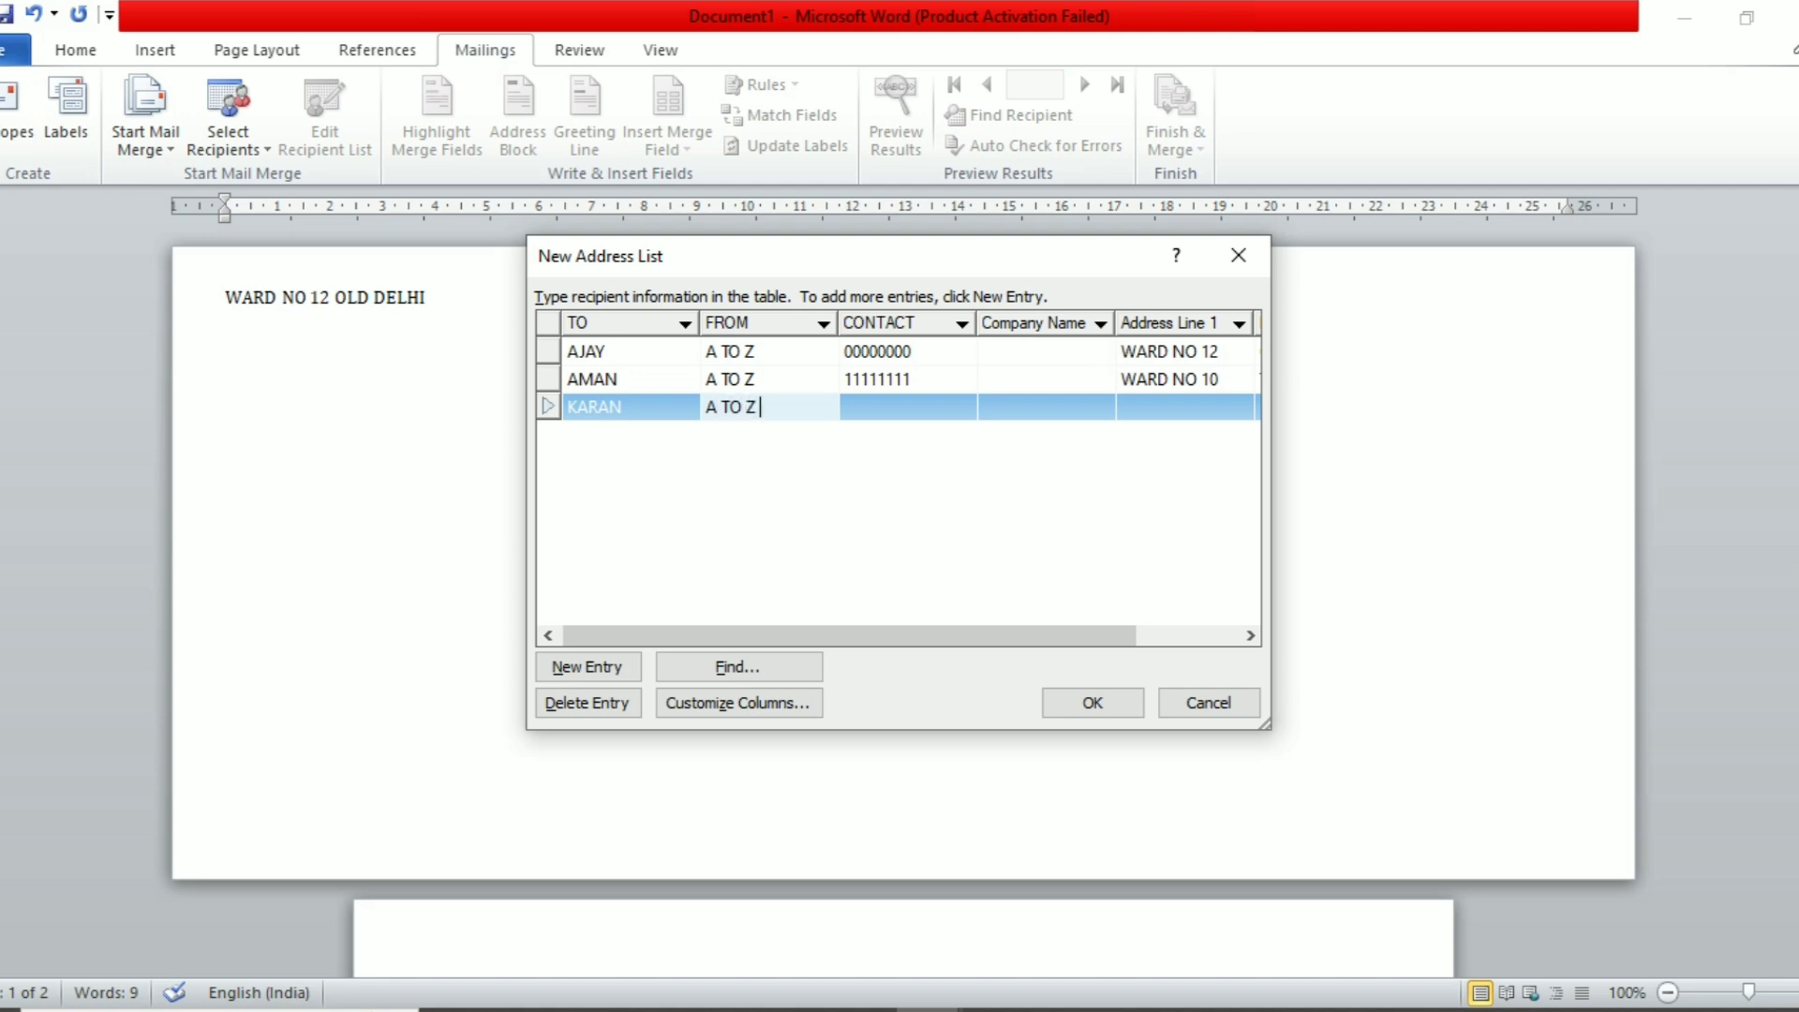
pyautogui.press('Tab')
pyautogui.write('99')
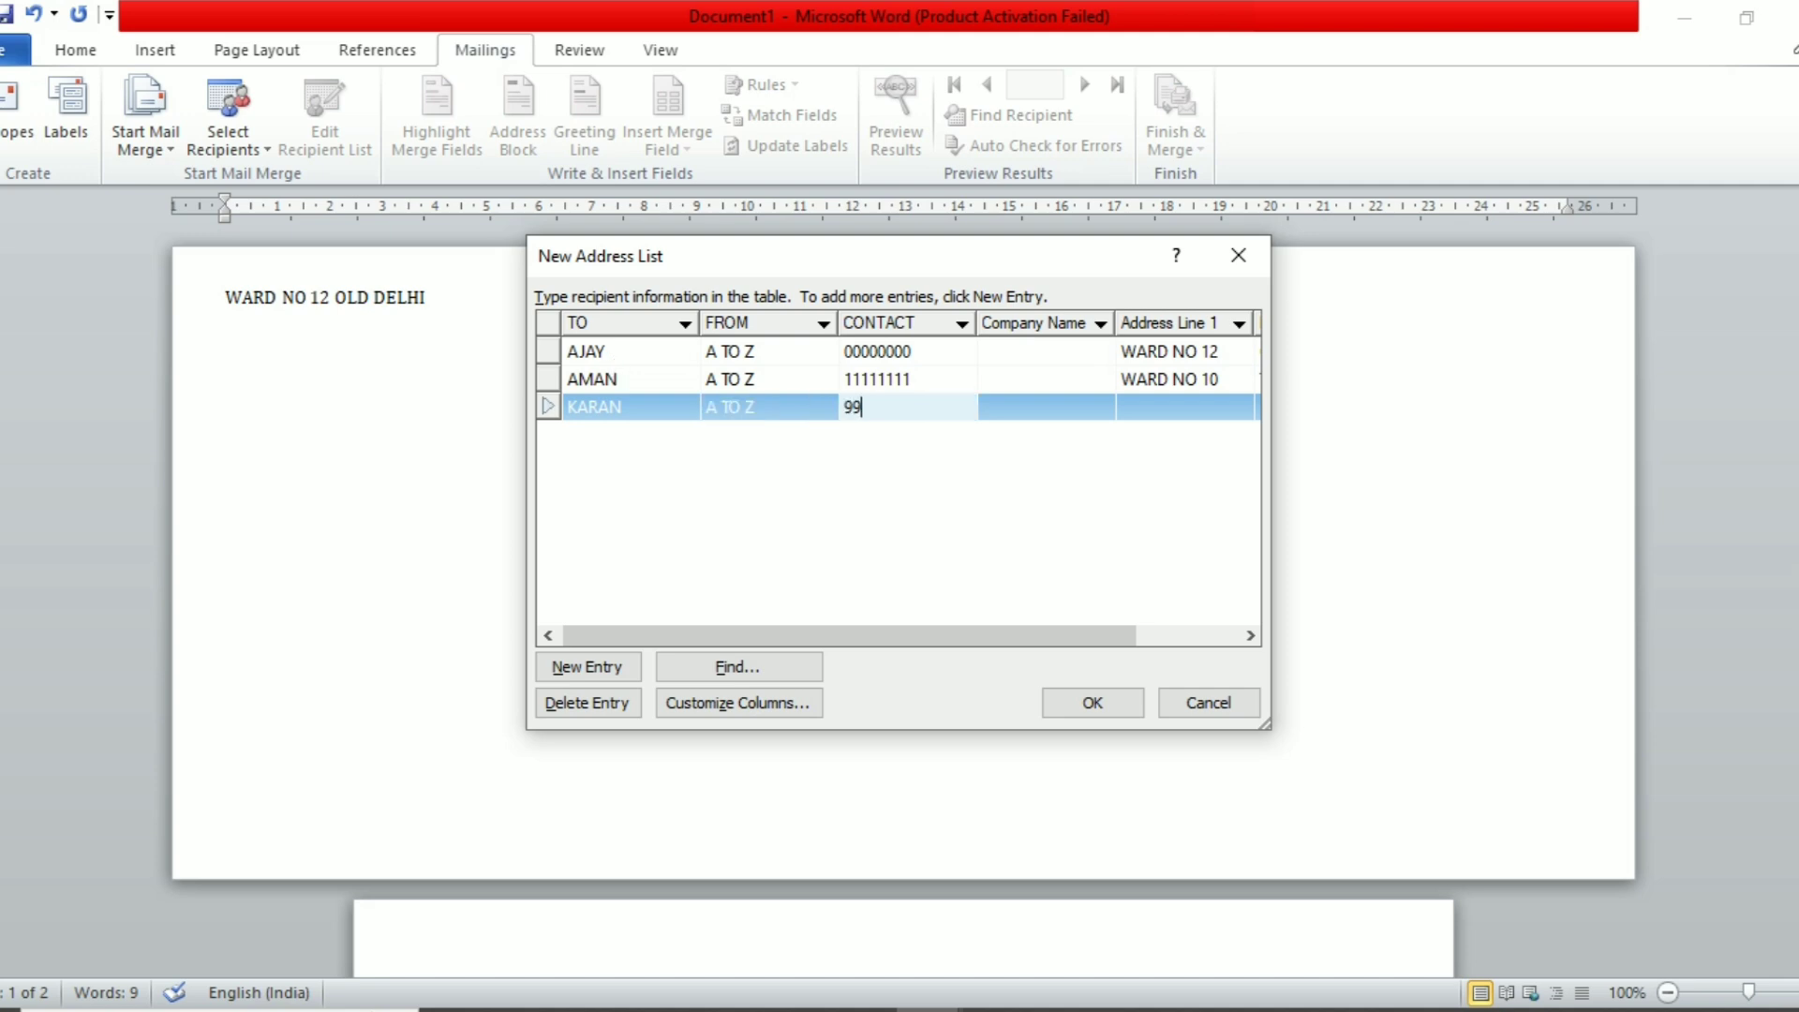
pyautogui.write('999999')
# Leave the third recipient's company name blank, enter the address in Address Line 1, and set POSITION to FTCP.
pyautogui.press('Tab')
pyautogui.press('Tab')
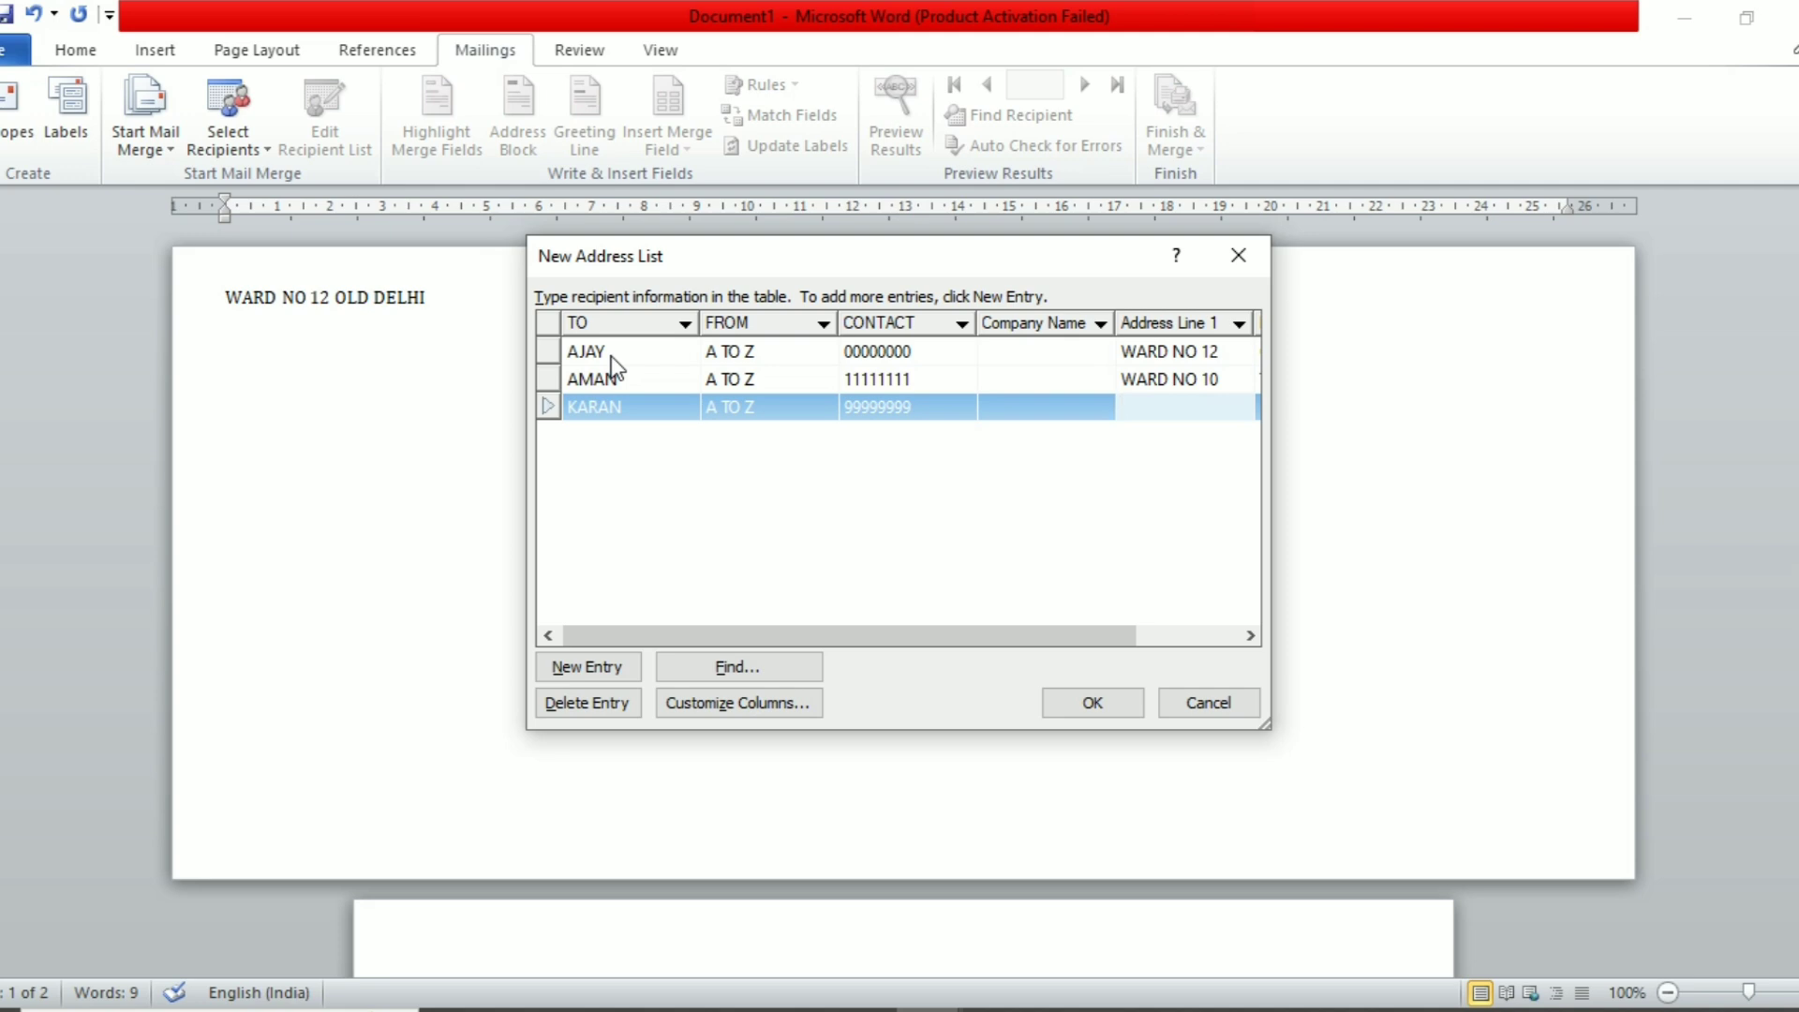
pyautogui.write('NEW DELHI')
pyautogui.press('Tab')
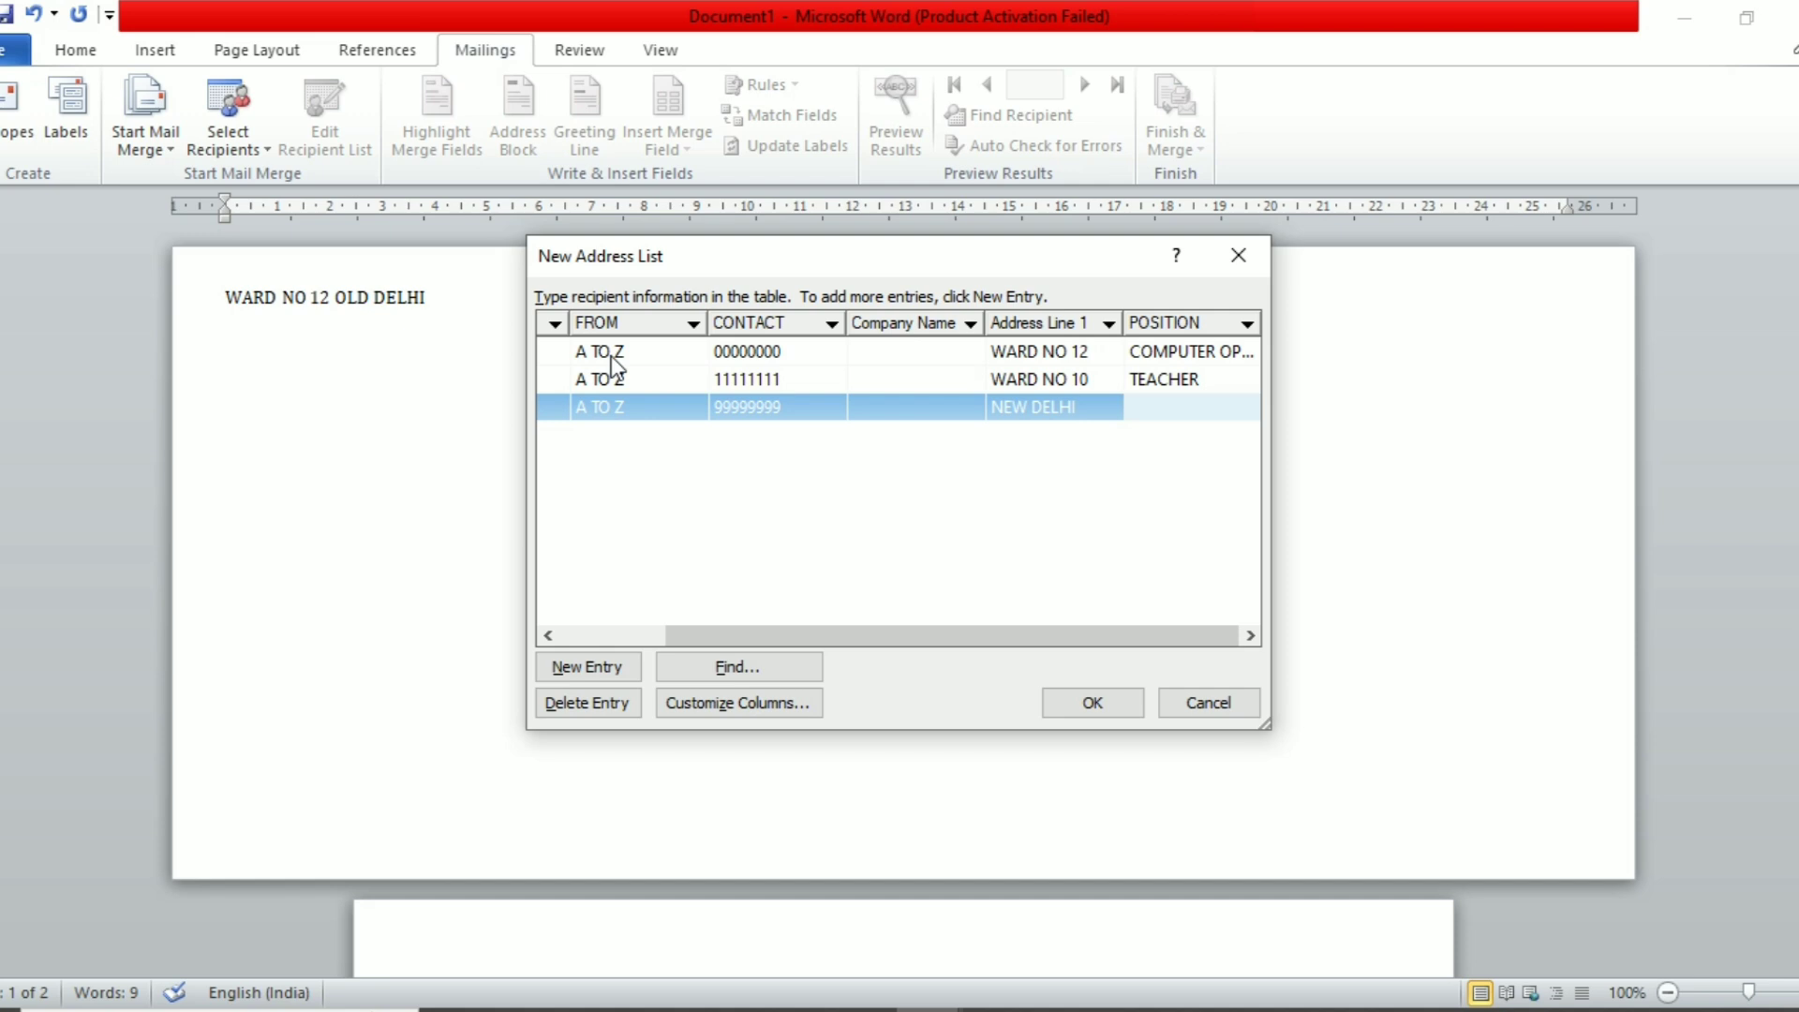
pyautogui.write('PE')
pyautogui.press('BackSpace')
pyautogui.press('BackSpace')
pyautogui.write('PEON')
# Add a fourth recipient with the name under TO, A TO Z under FROM, and the phone number under CONTACT.
pyautogui.press('Tab')
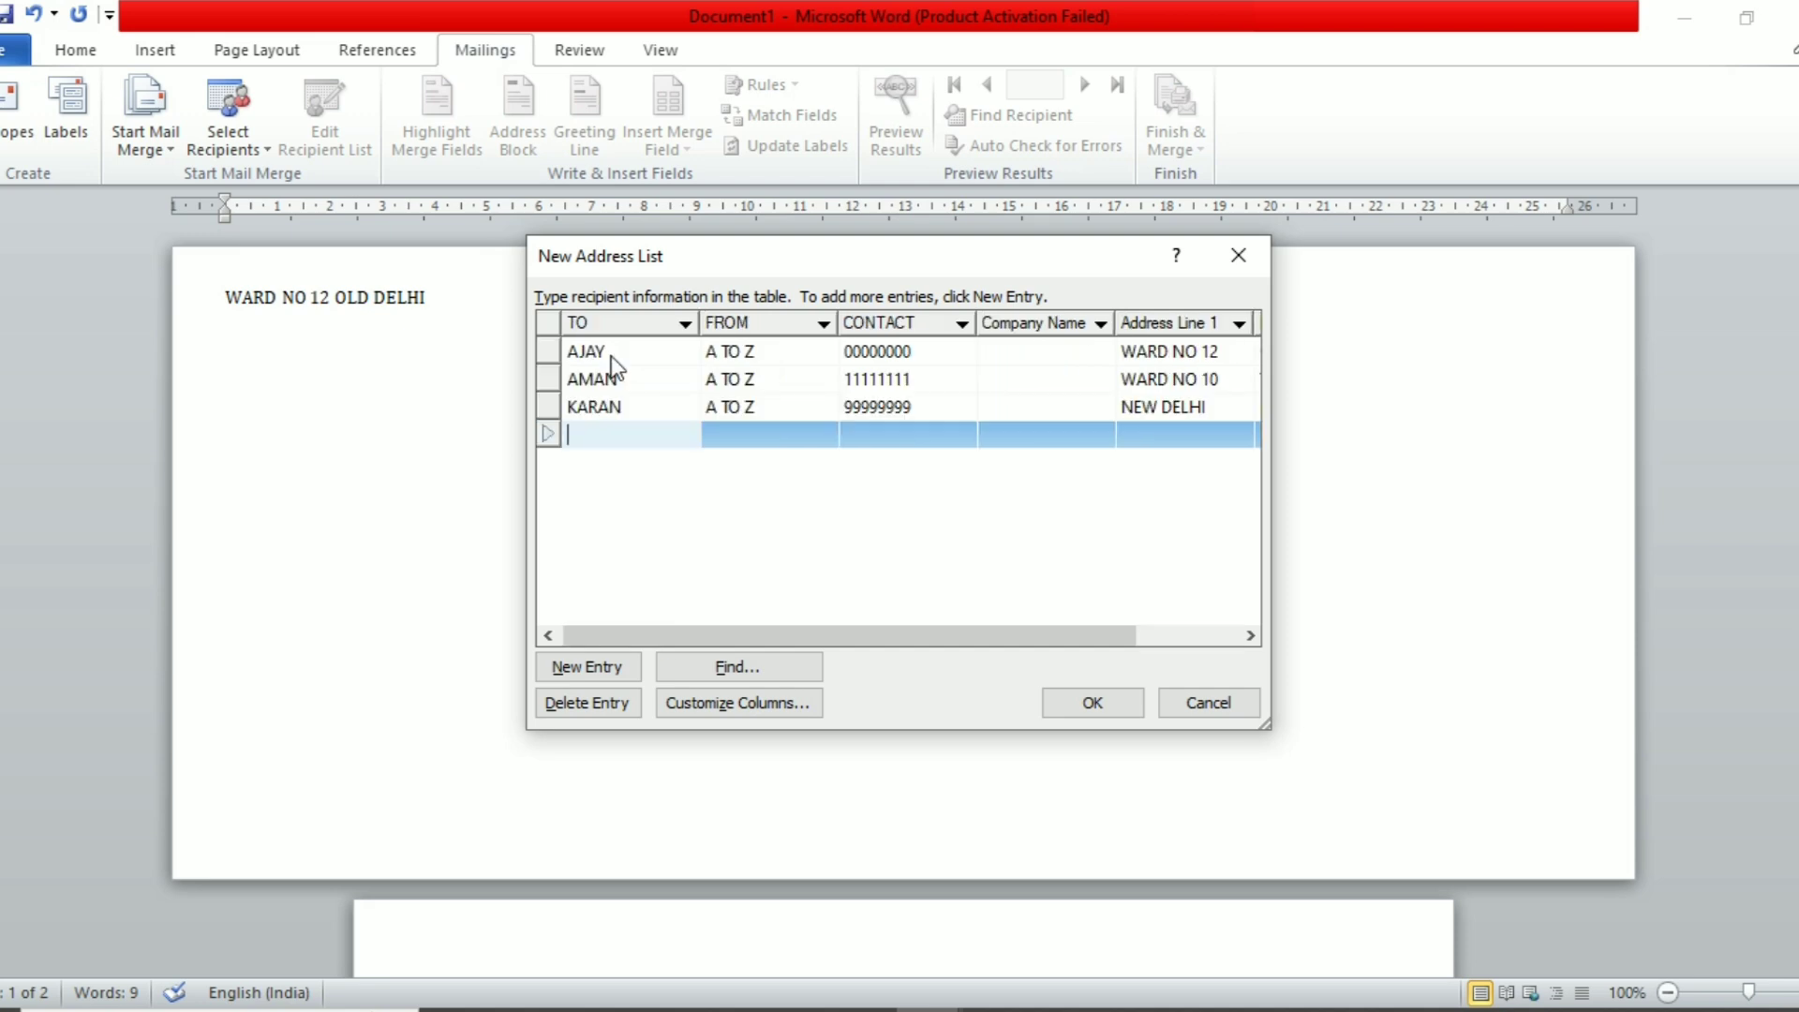
pyautogui.write('KOMAL')
pyautogui.press('Tab')
pyautogui.write('A TO Z')
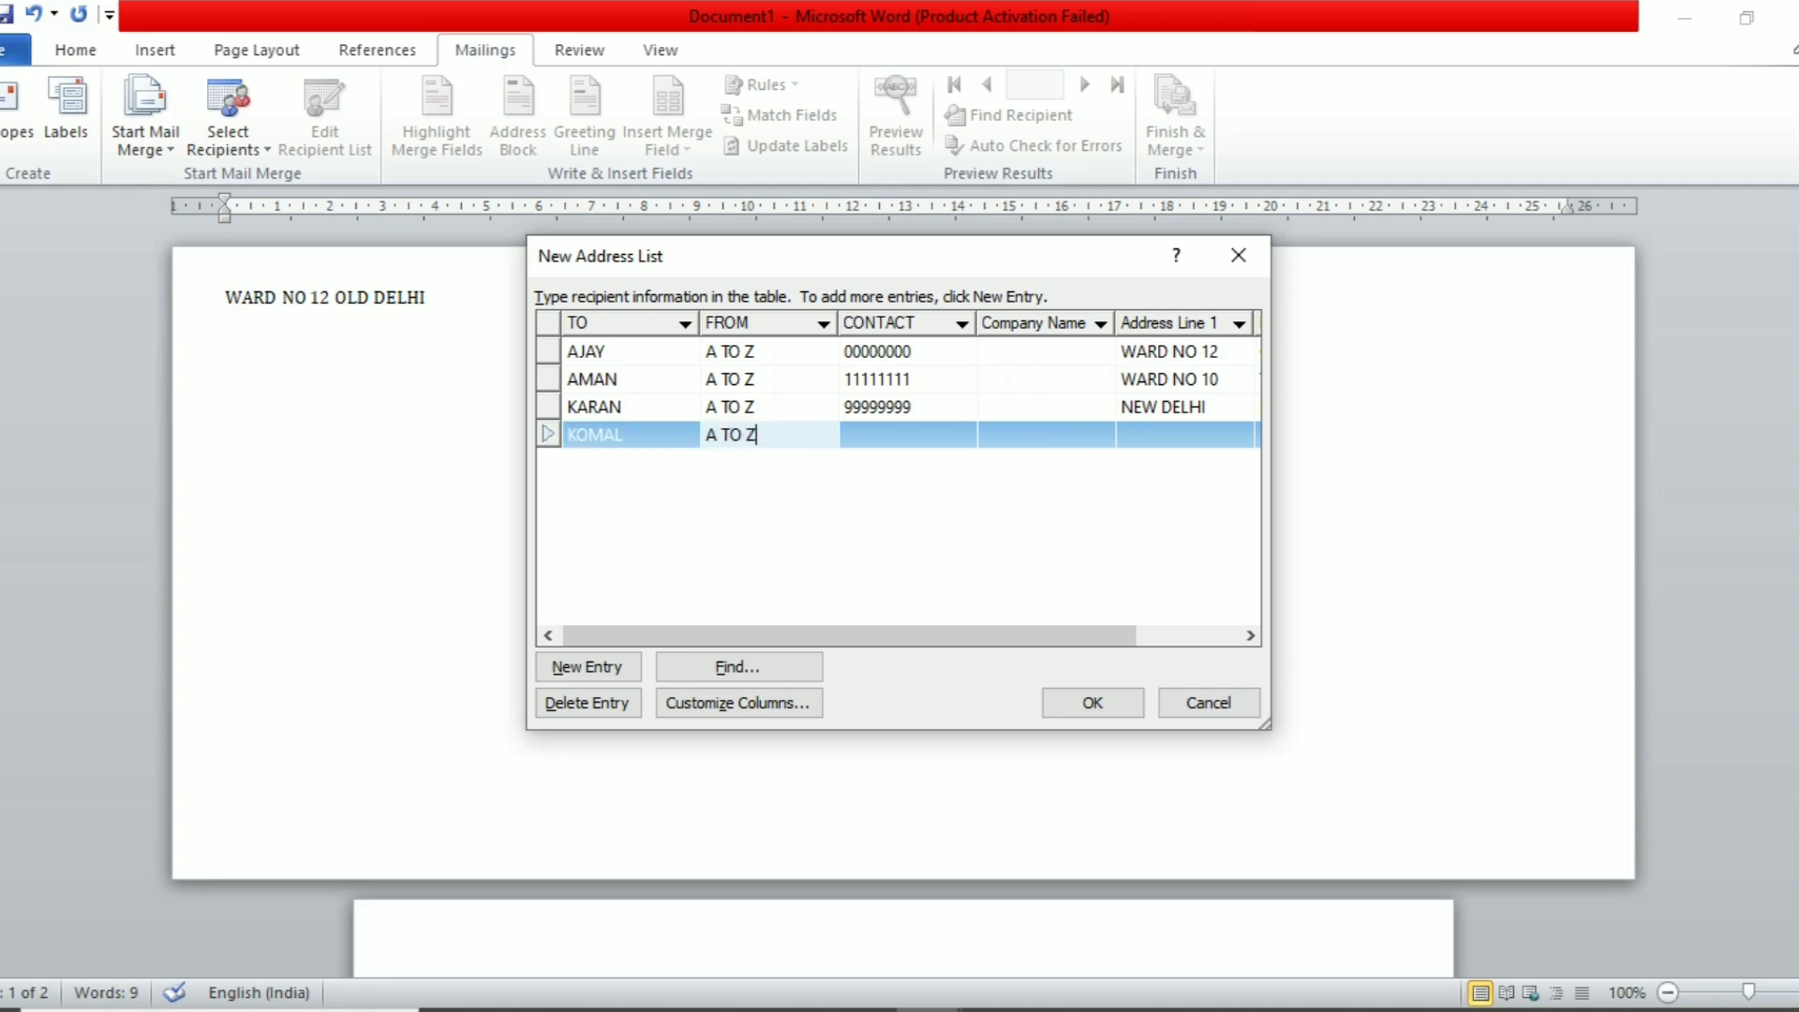
pyautogui.press('Tab')
pyautogui.write('8')
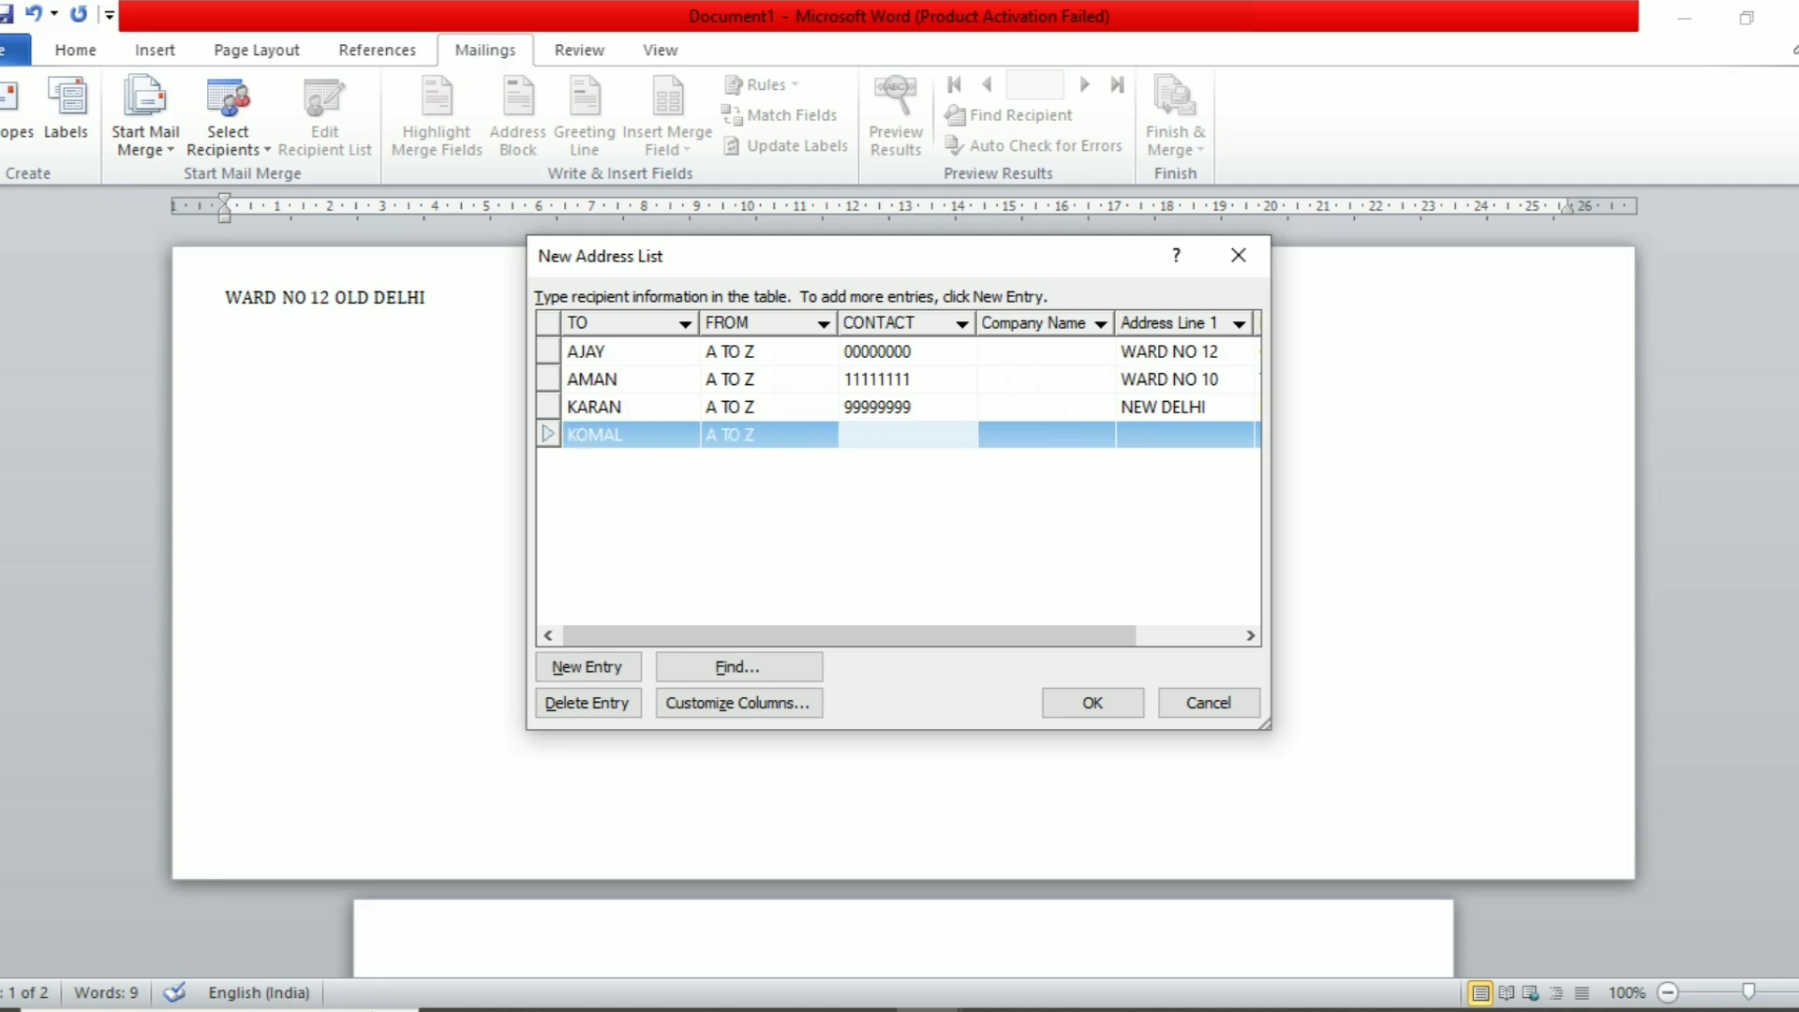
pyautogui.write('8888888')
# Leave the fourth recipient's company name blank, enter the address in Address Line 1, and set POSITION to FTNS.
pyautogui.press('Tab')
pyautogui.press('Tab')
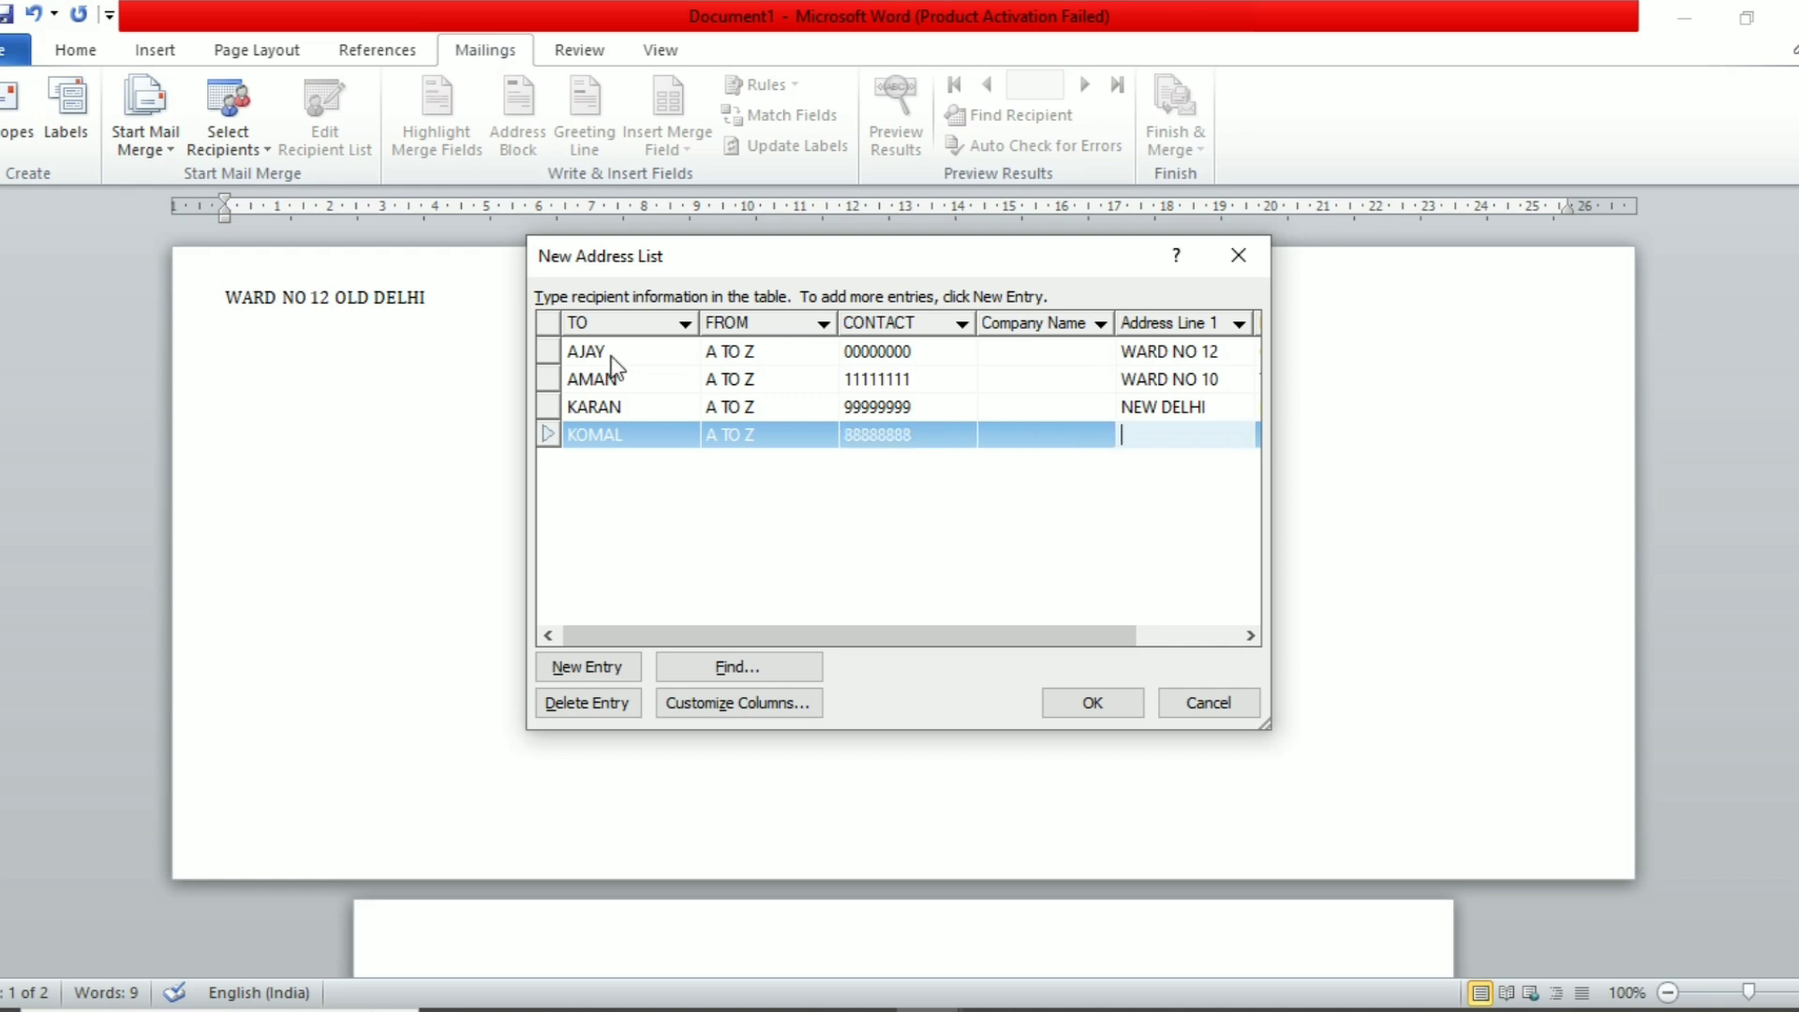
pyautogui.write('NOIDA')
pyautogui.press('Tab')
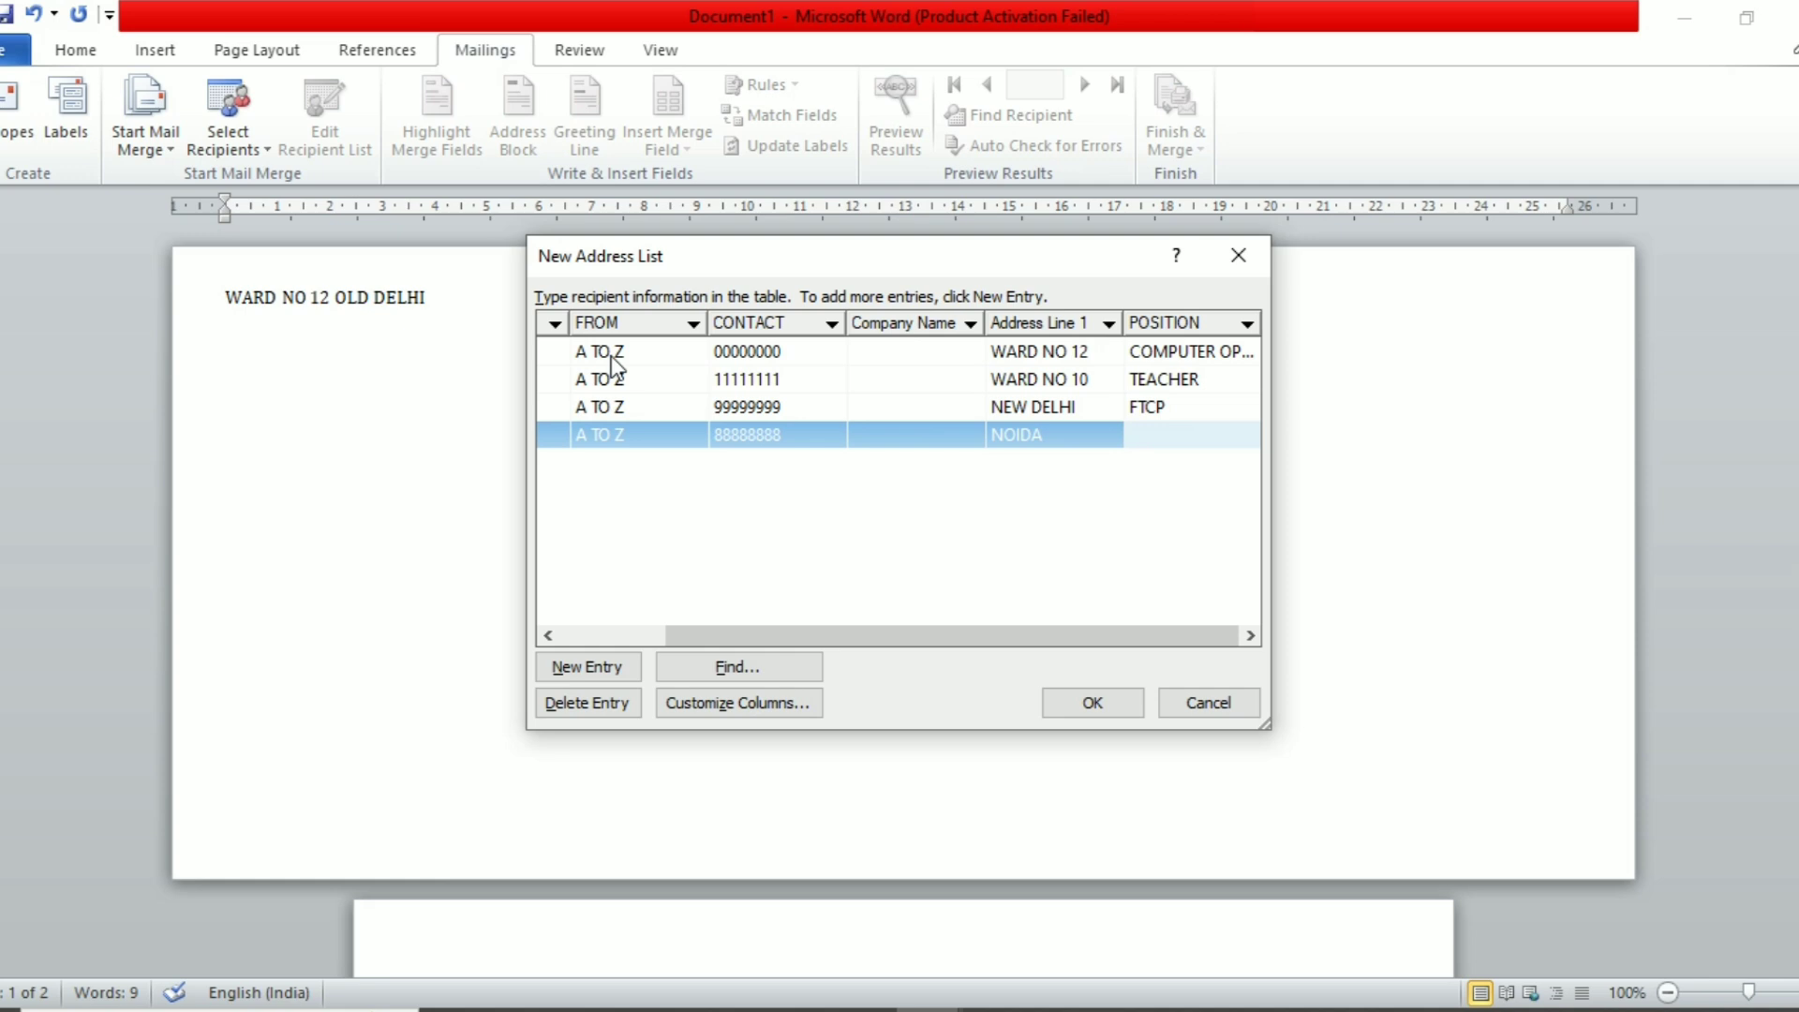
pyautogui.write('FTNS')
# Accept the recipient entries and save the address list as MONDAYY in My Data Sources.
pyautogui.click(1076, 695)
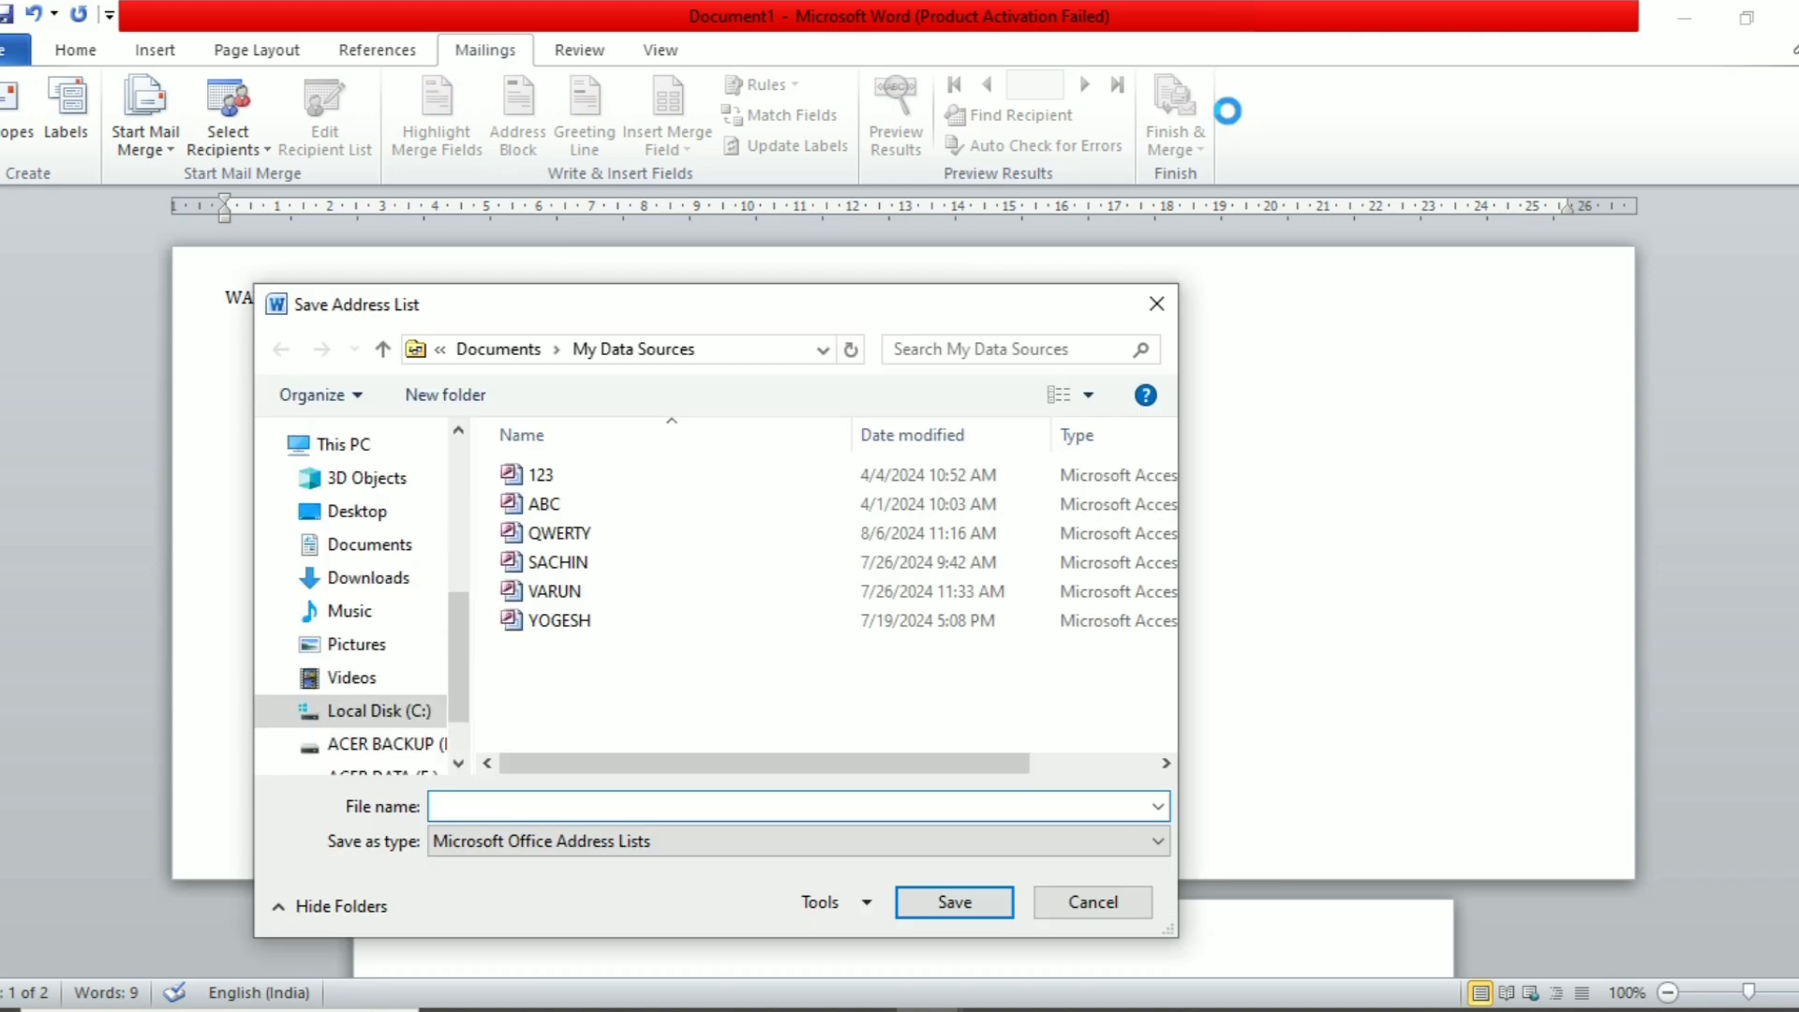
pyautogui.click(571, 805)
pyautogui.write('MONDAY')
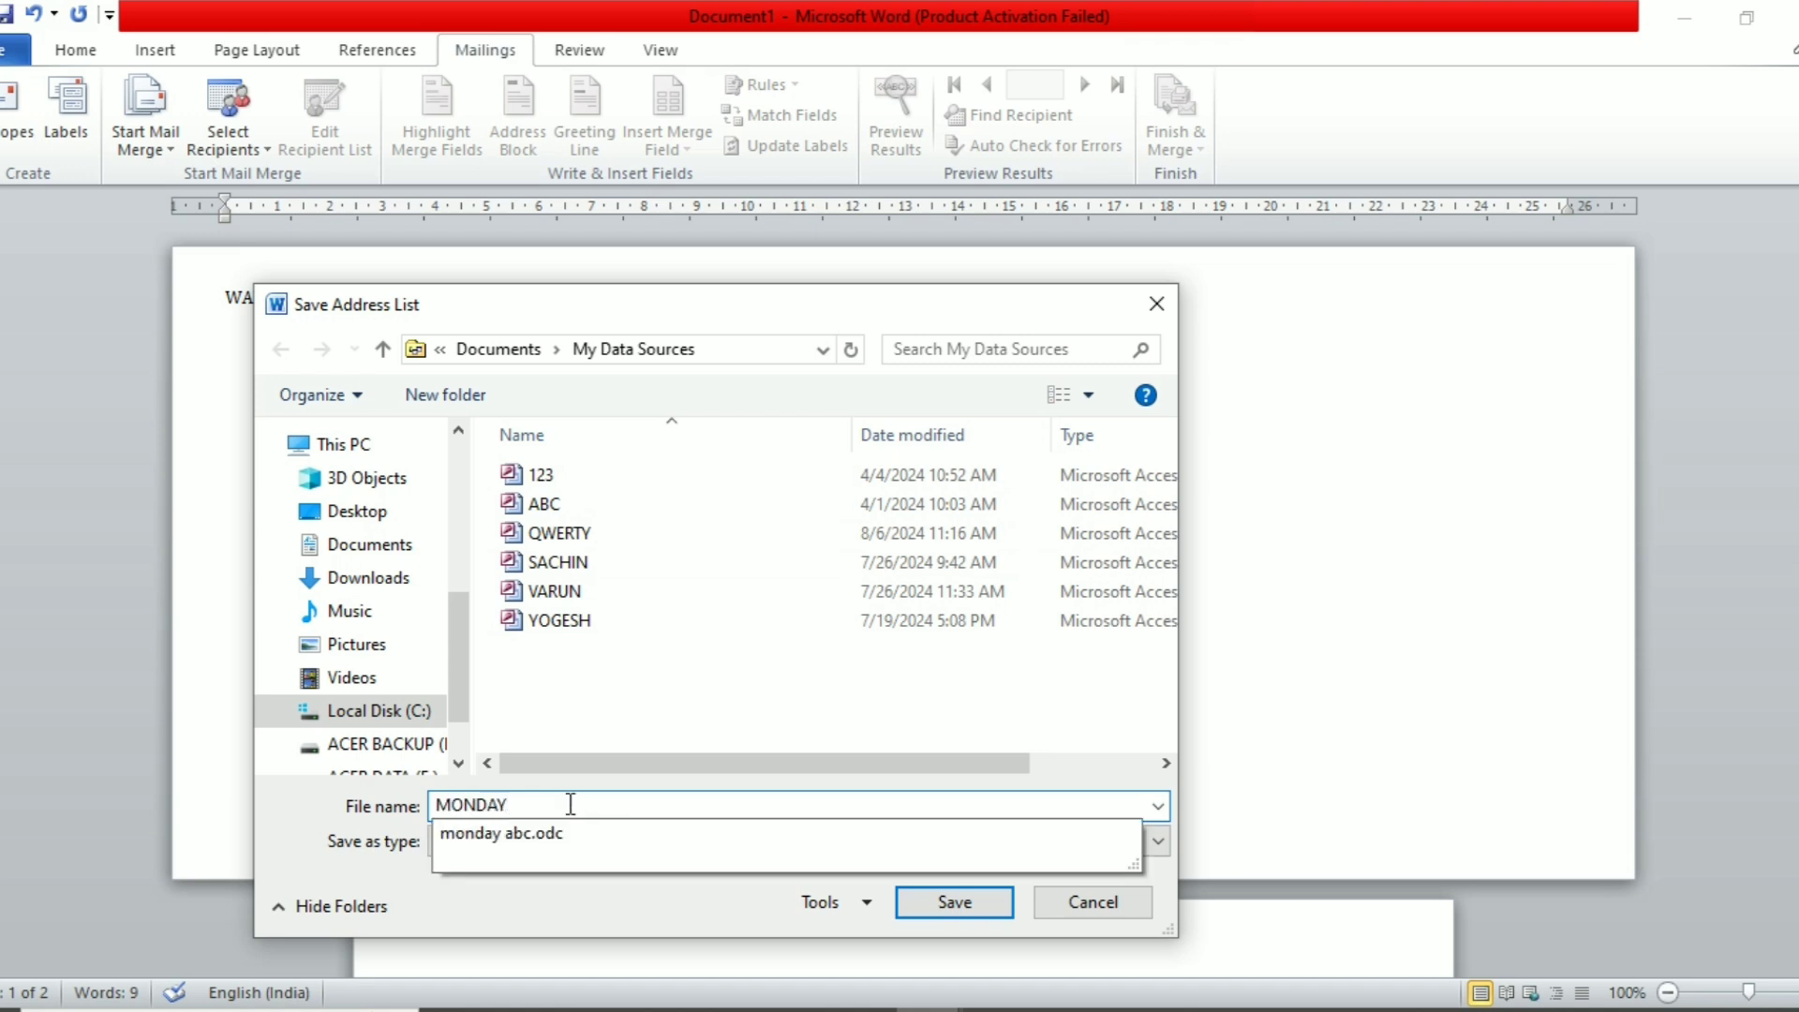
pyautogui.write('Y')
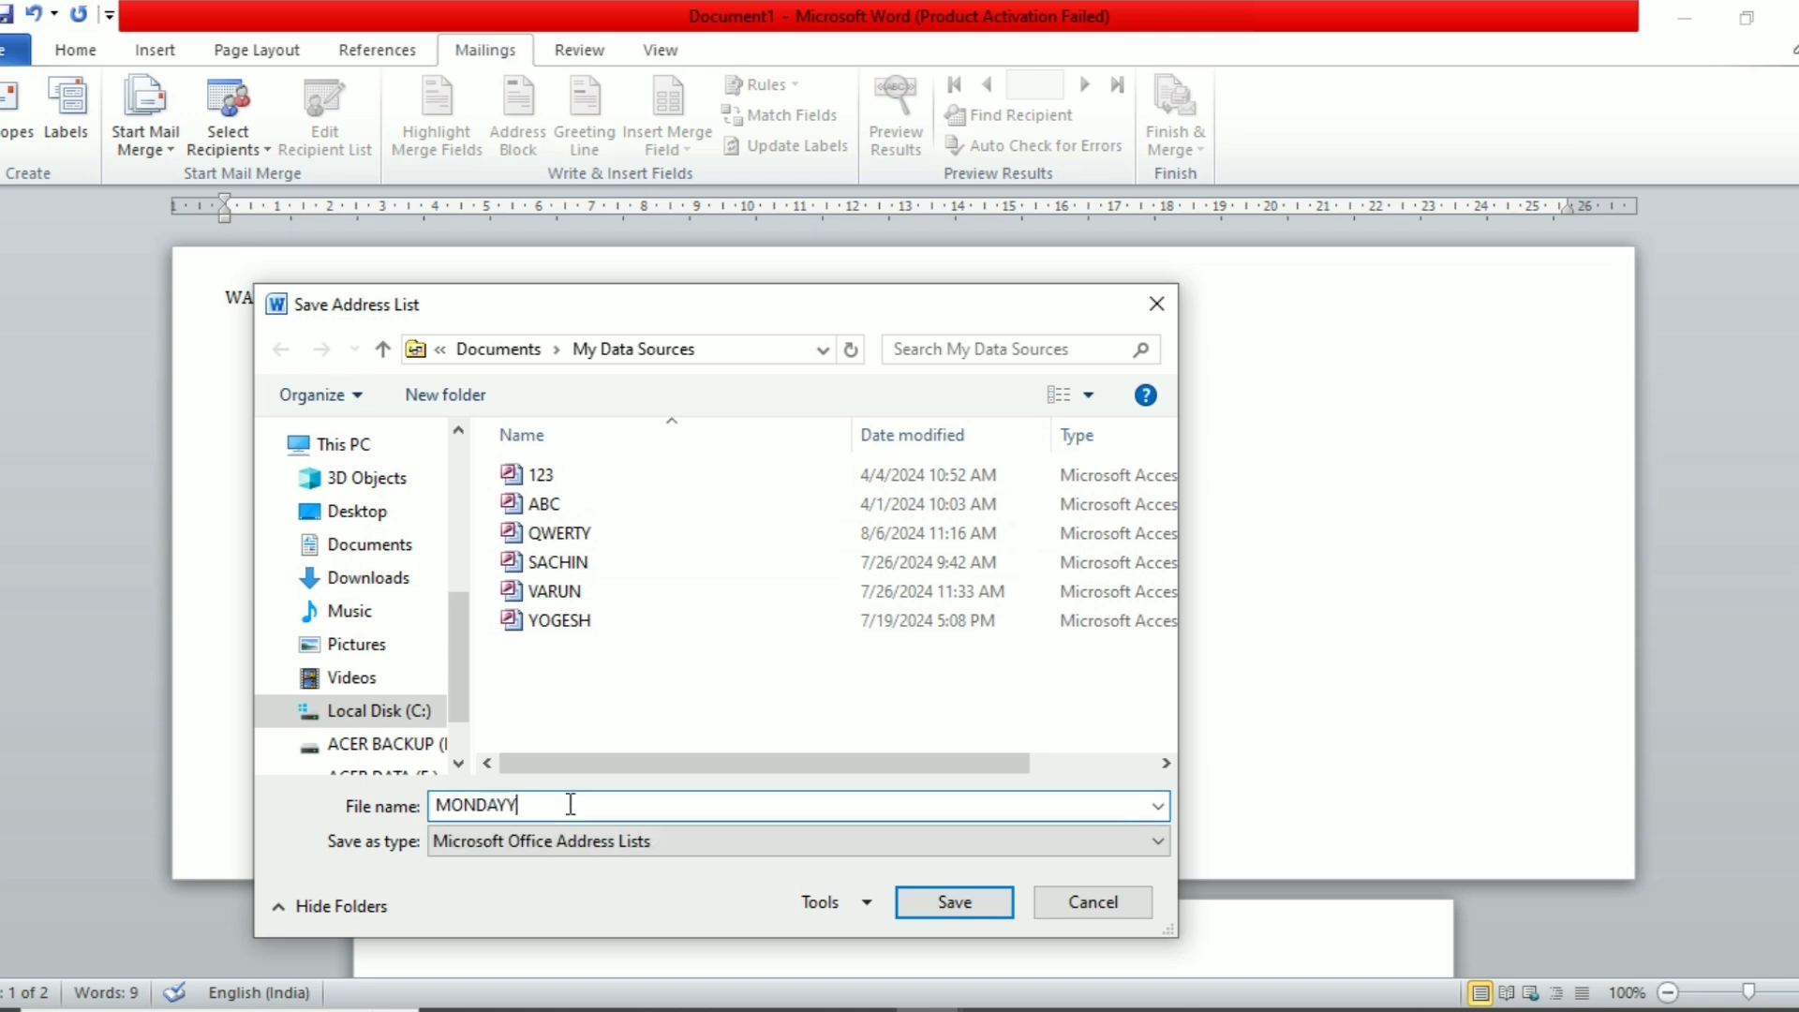
pyautogui.click(946, 902)
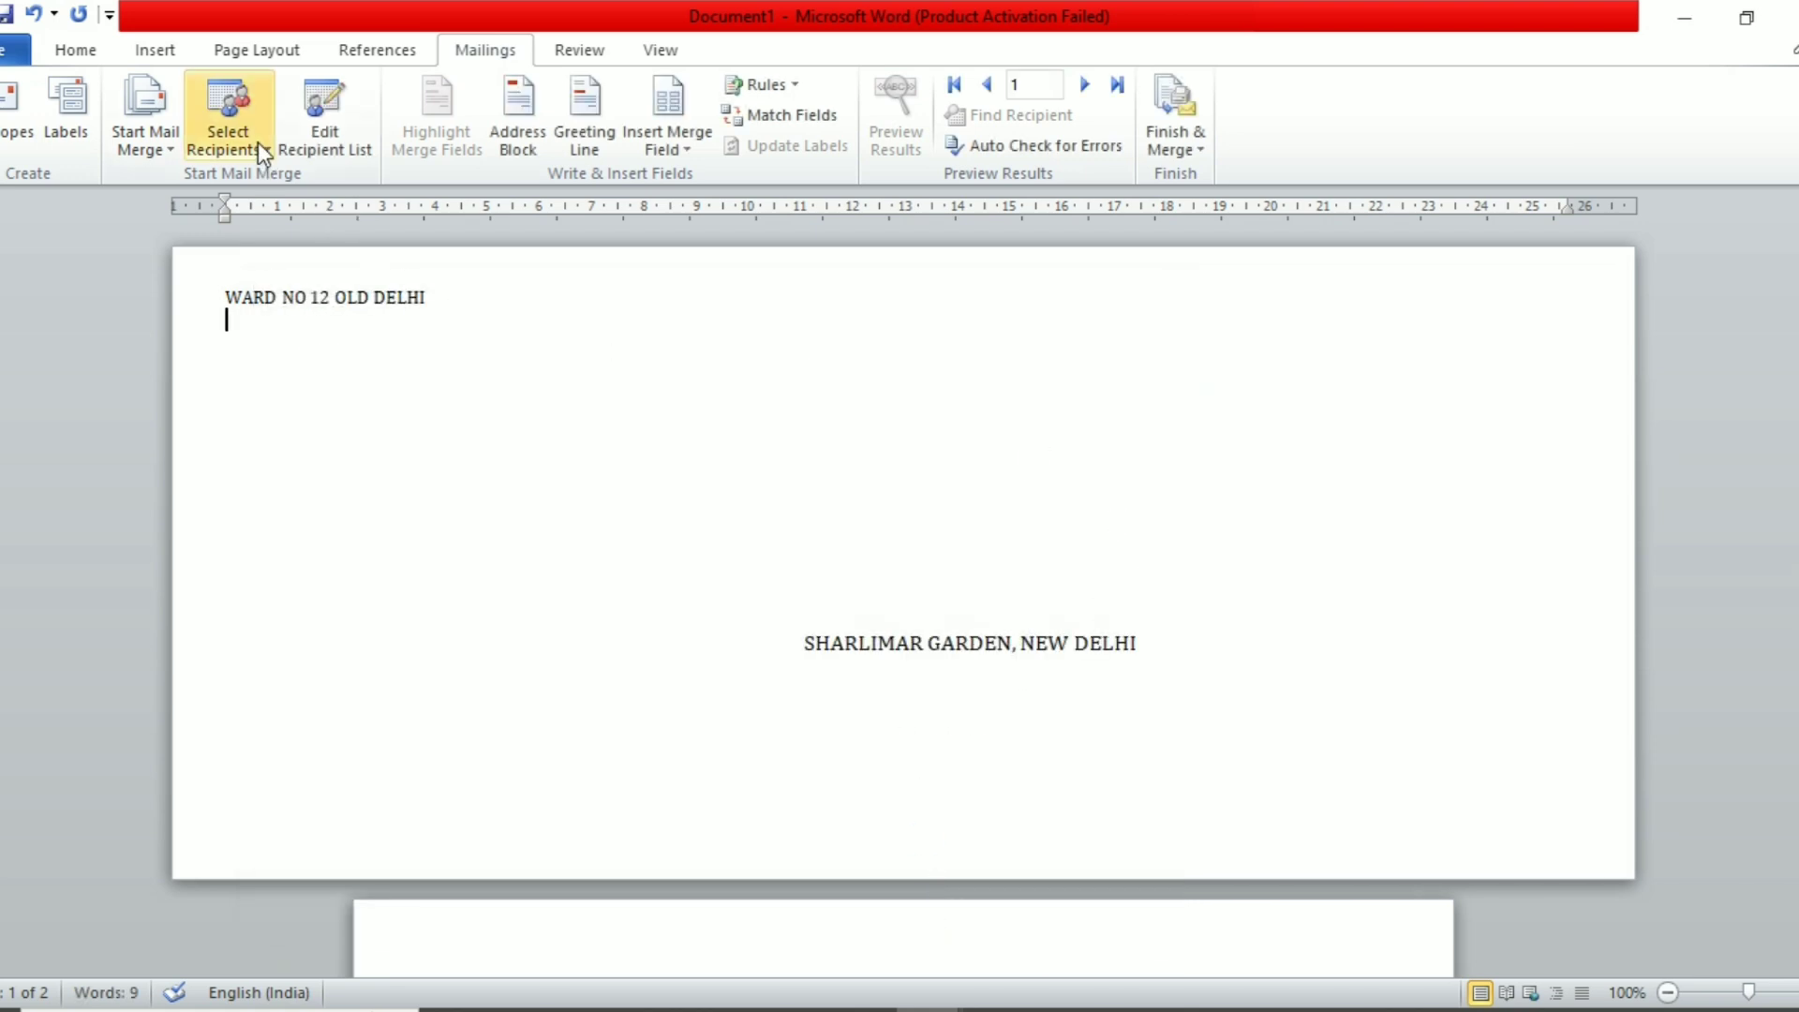
# Delete the envelope's return and delivery addresses so that the letter starts on a blank page.
pyautogui.scroll(-5, 1179, 640)
pyautogui.scroll(5, 1179, 640)
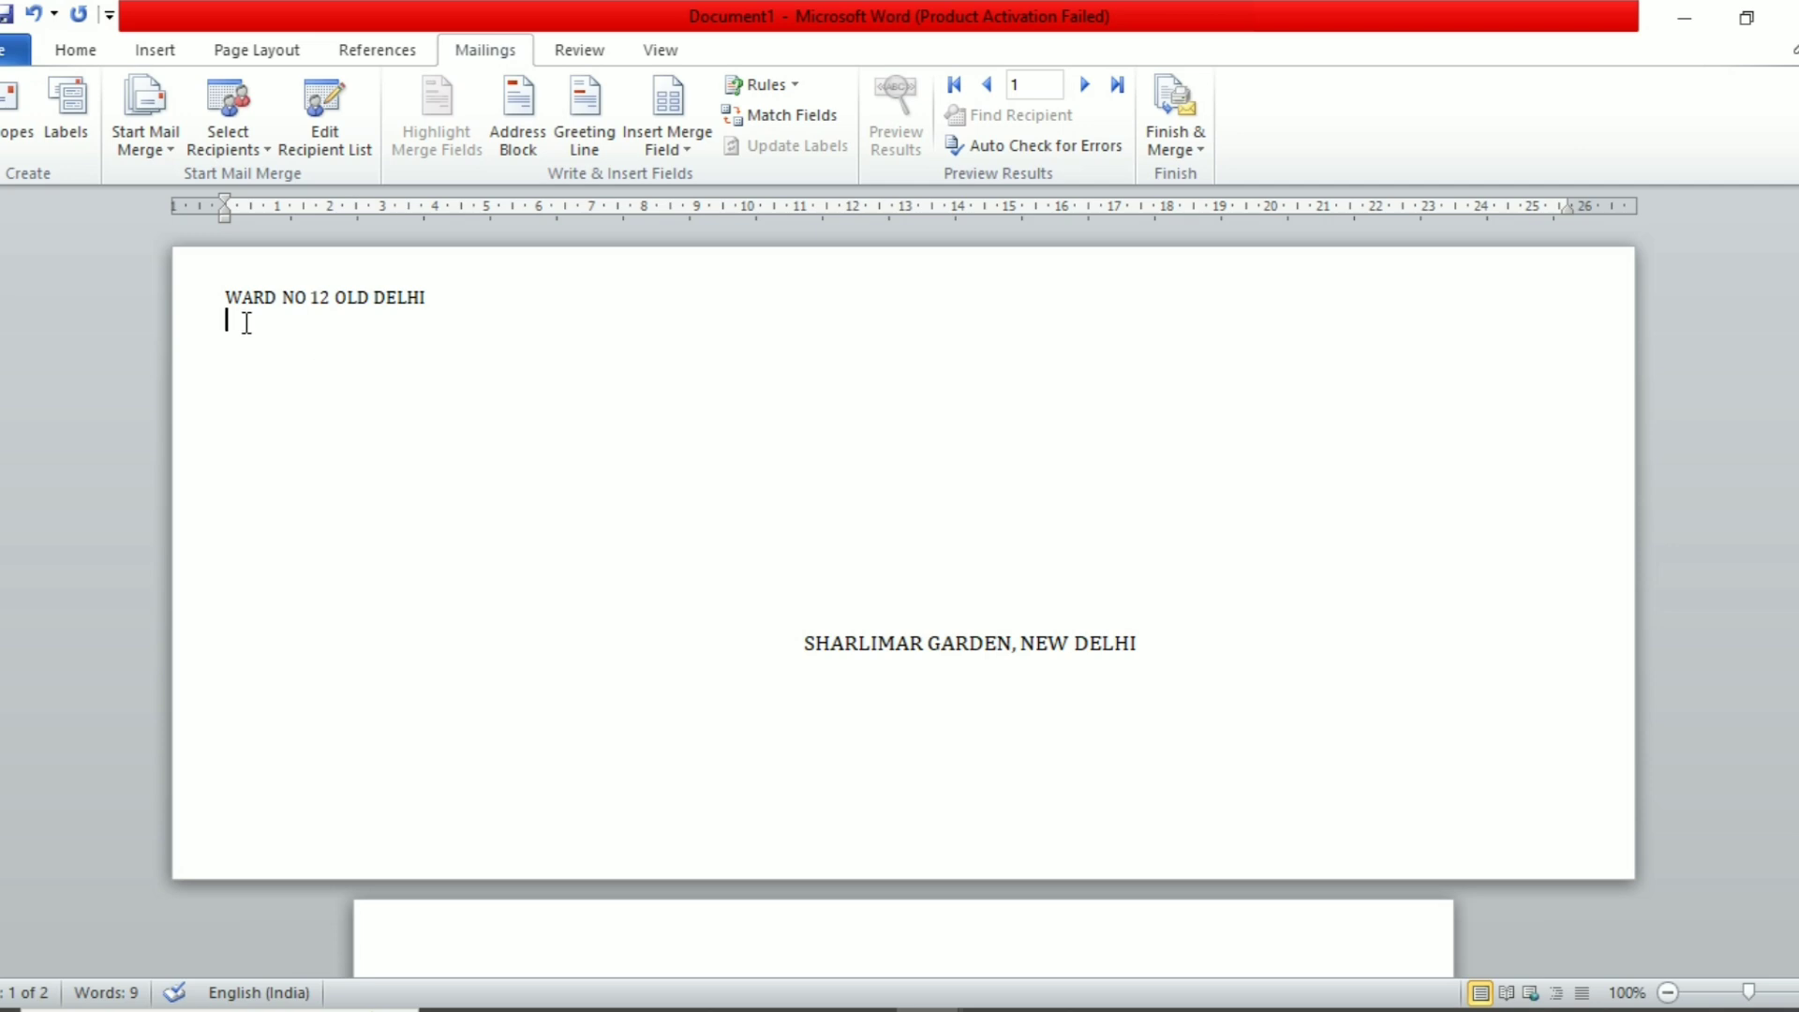
pyautogui.moveTo(231, 281); pyautogui.dragTo(1168, 691)
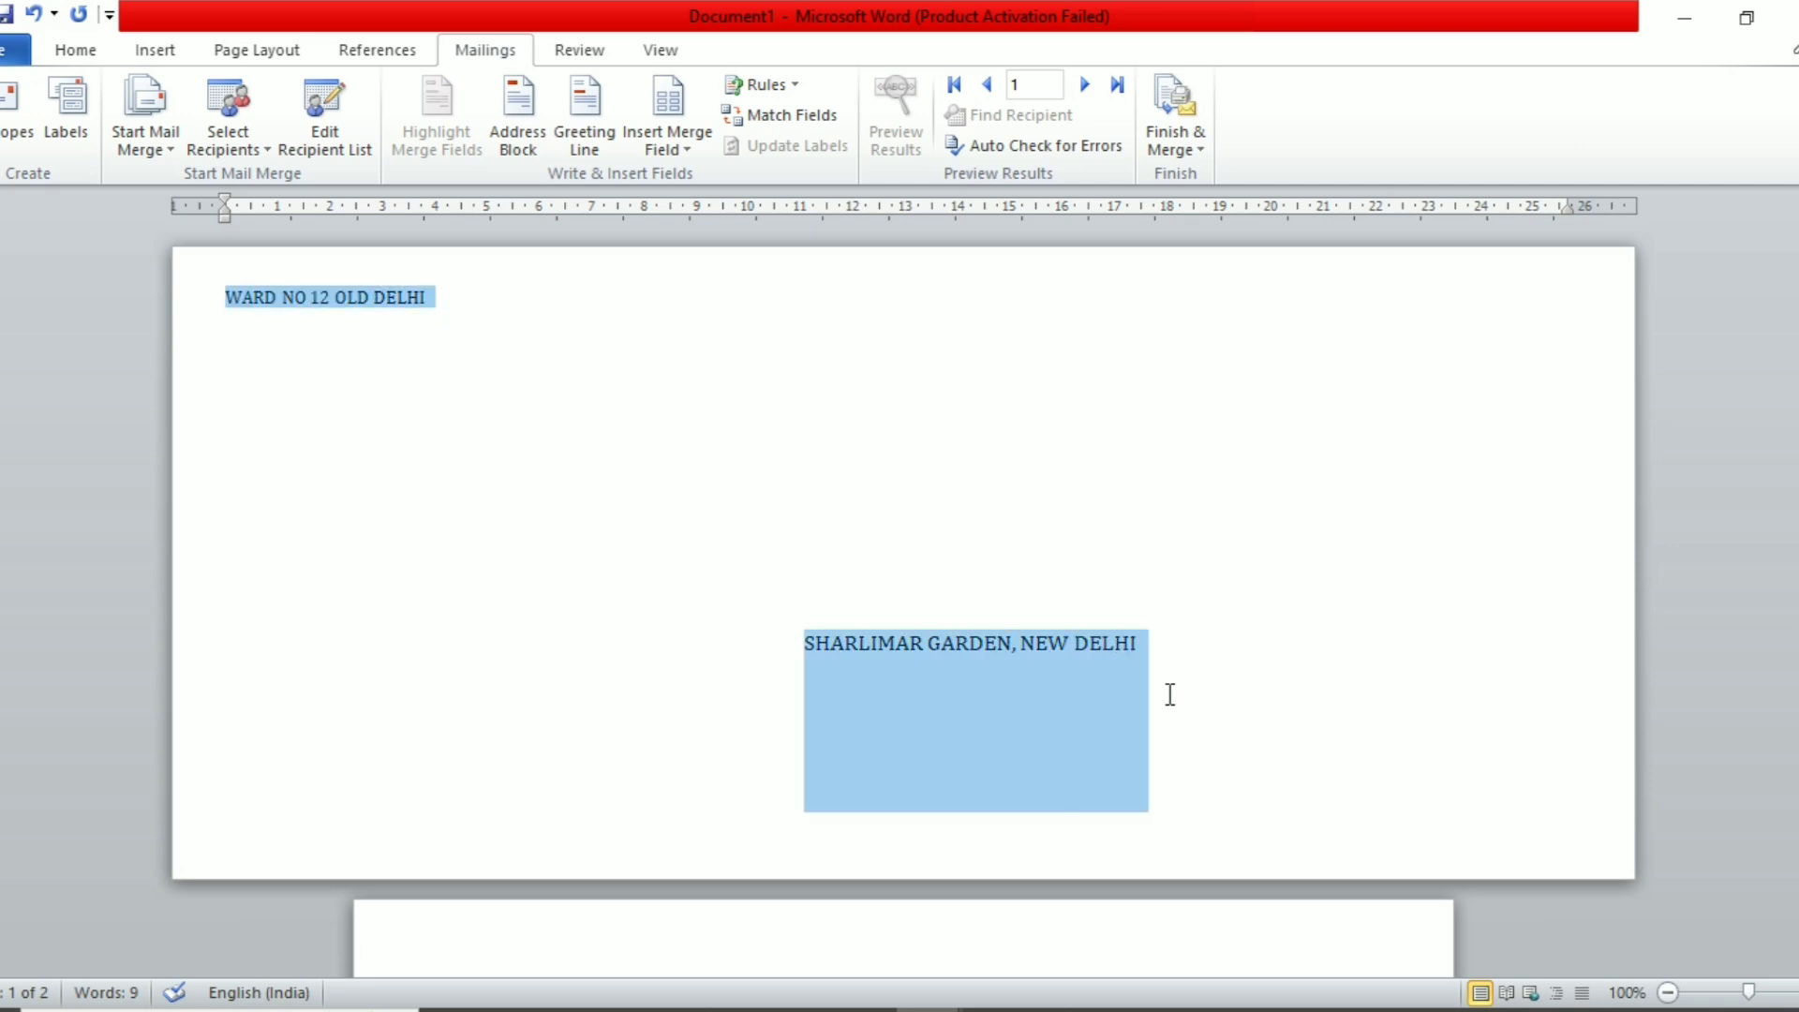
pyautogui.press('Delete')
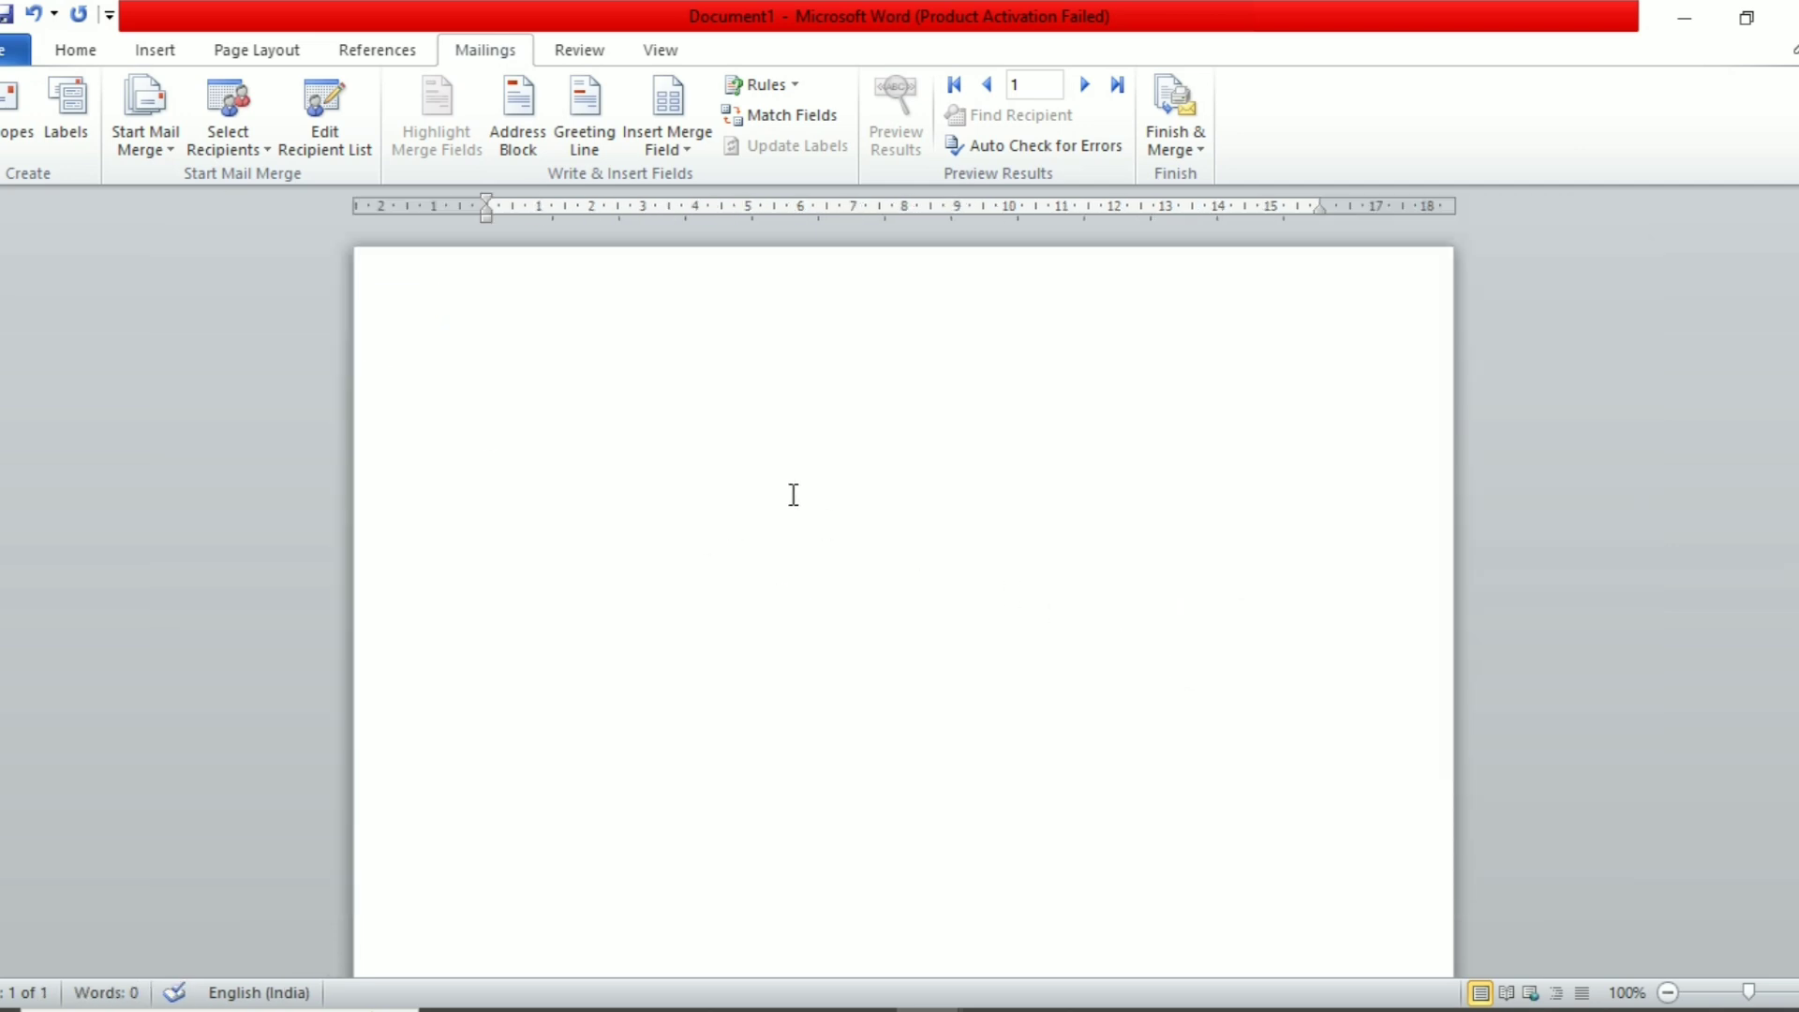
# Generate one paragraph of sample text for the letter body with =RAND(1).
pyautogui.write('=RAN(')
pyautogui.press('BackSpace')
pyautogui.write('D(1)')
pyautogui.press('Return')
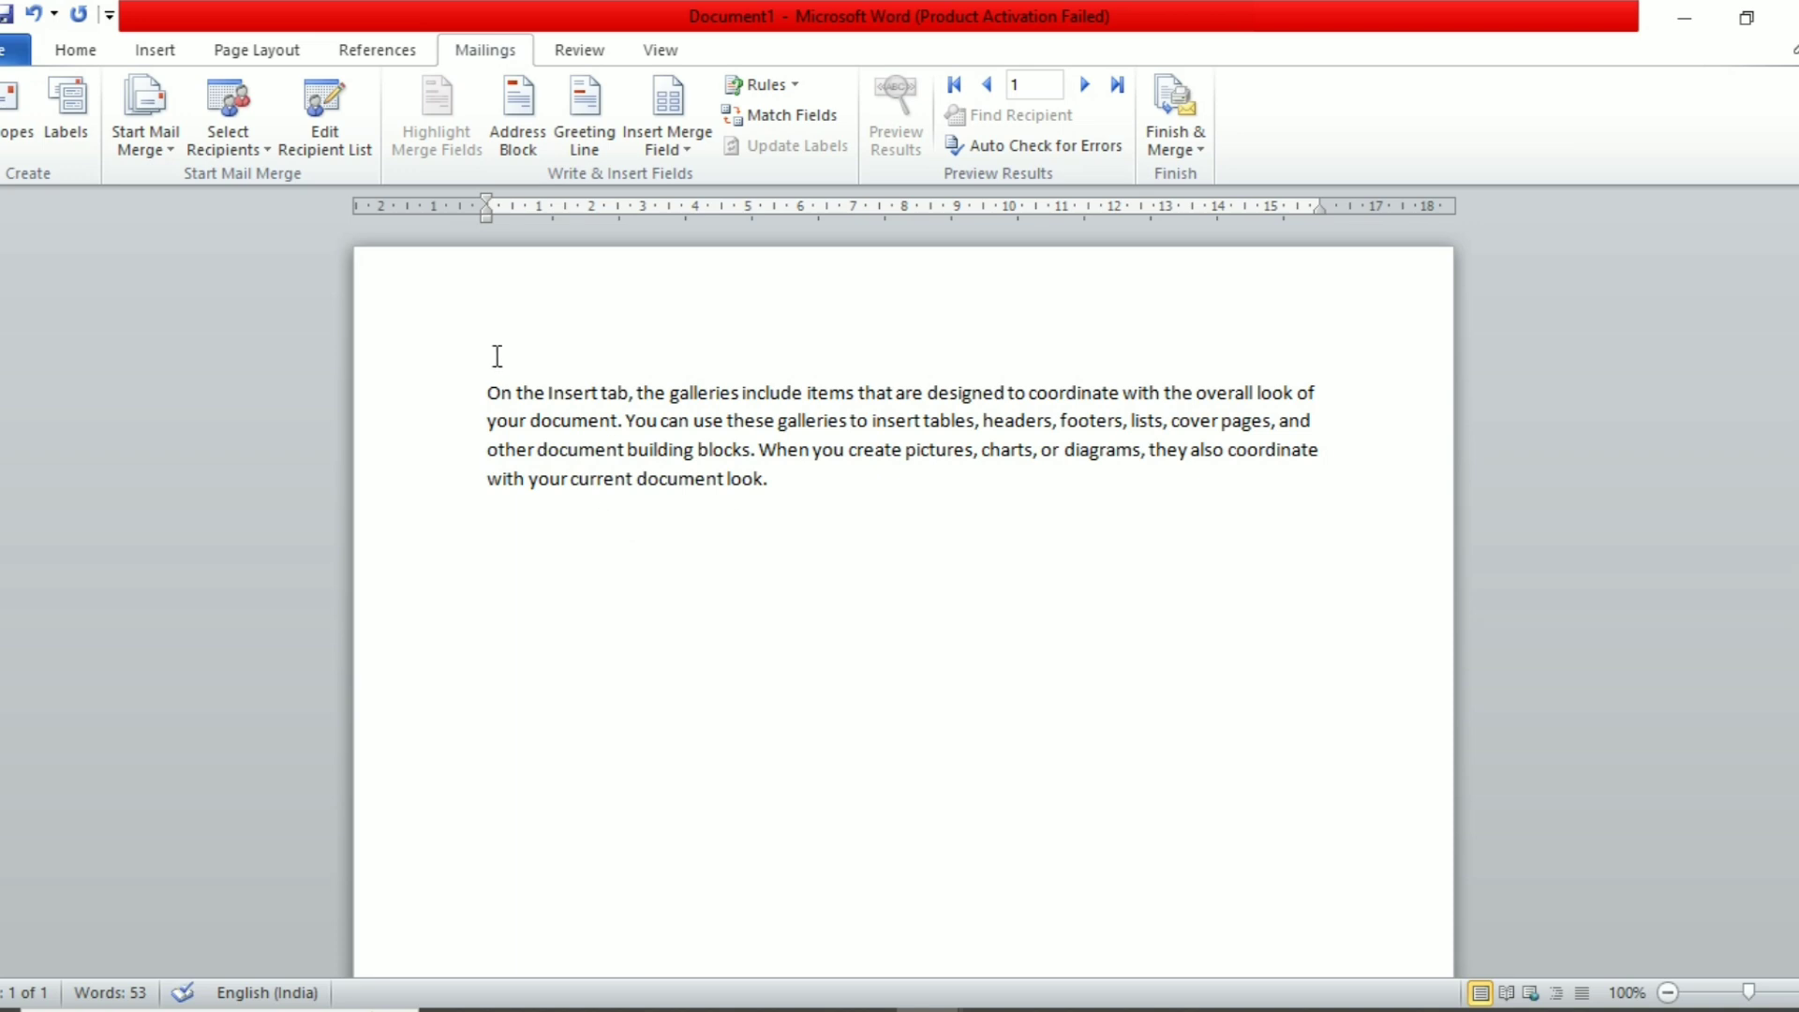
# Add an empty line above the sample paragraph and insert the TO merge field there.
pyautogui.click(486, 393)
pyautogui.press('Return')
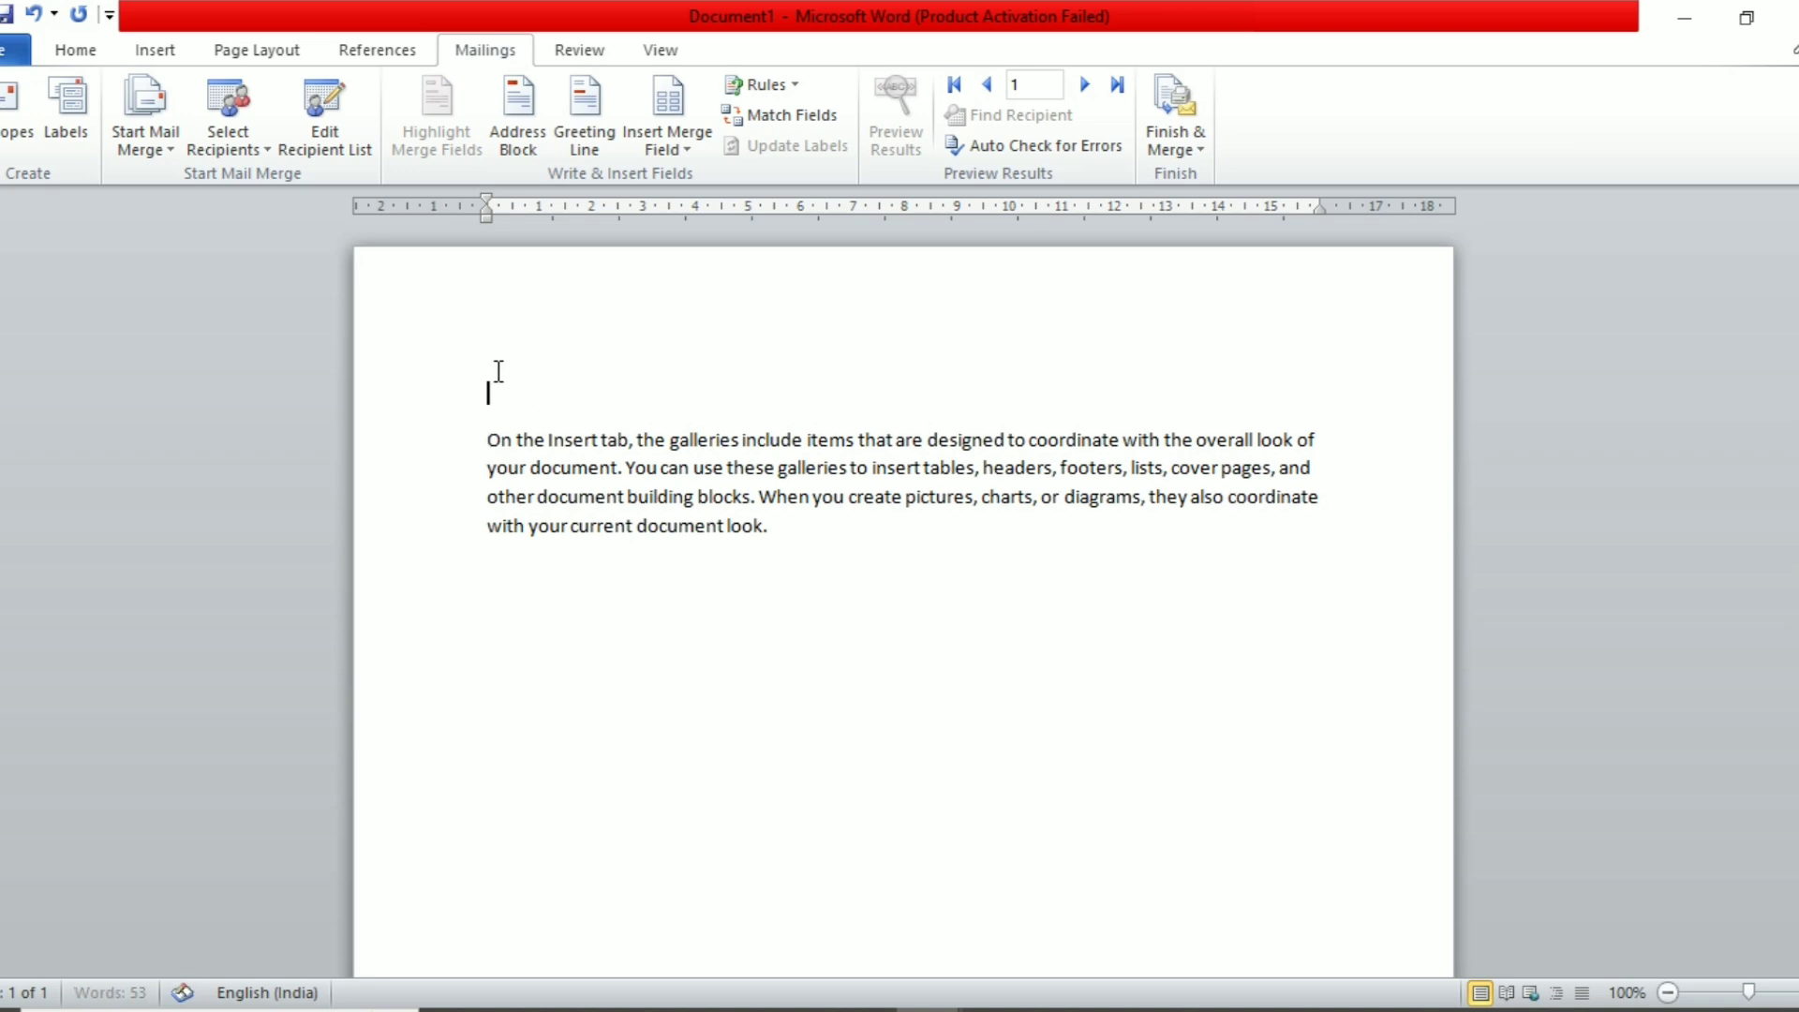
pyautogui.click(666, 139)
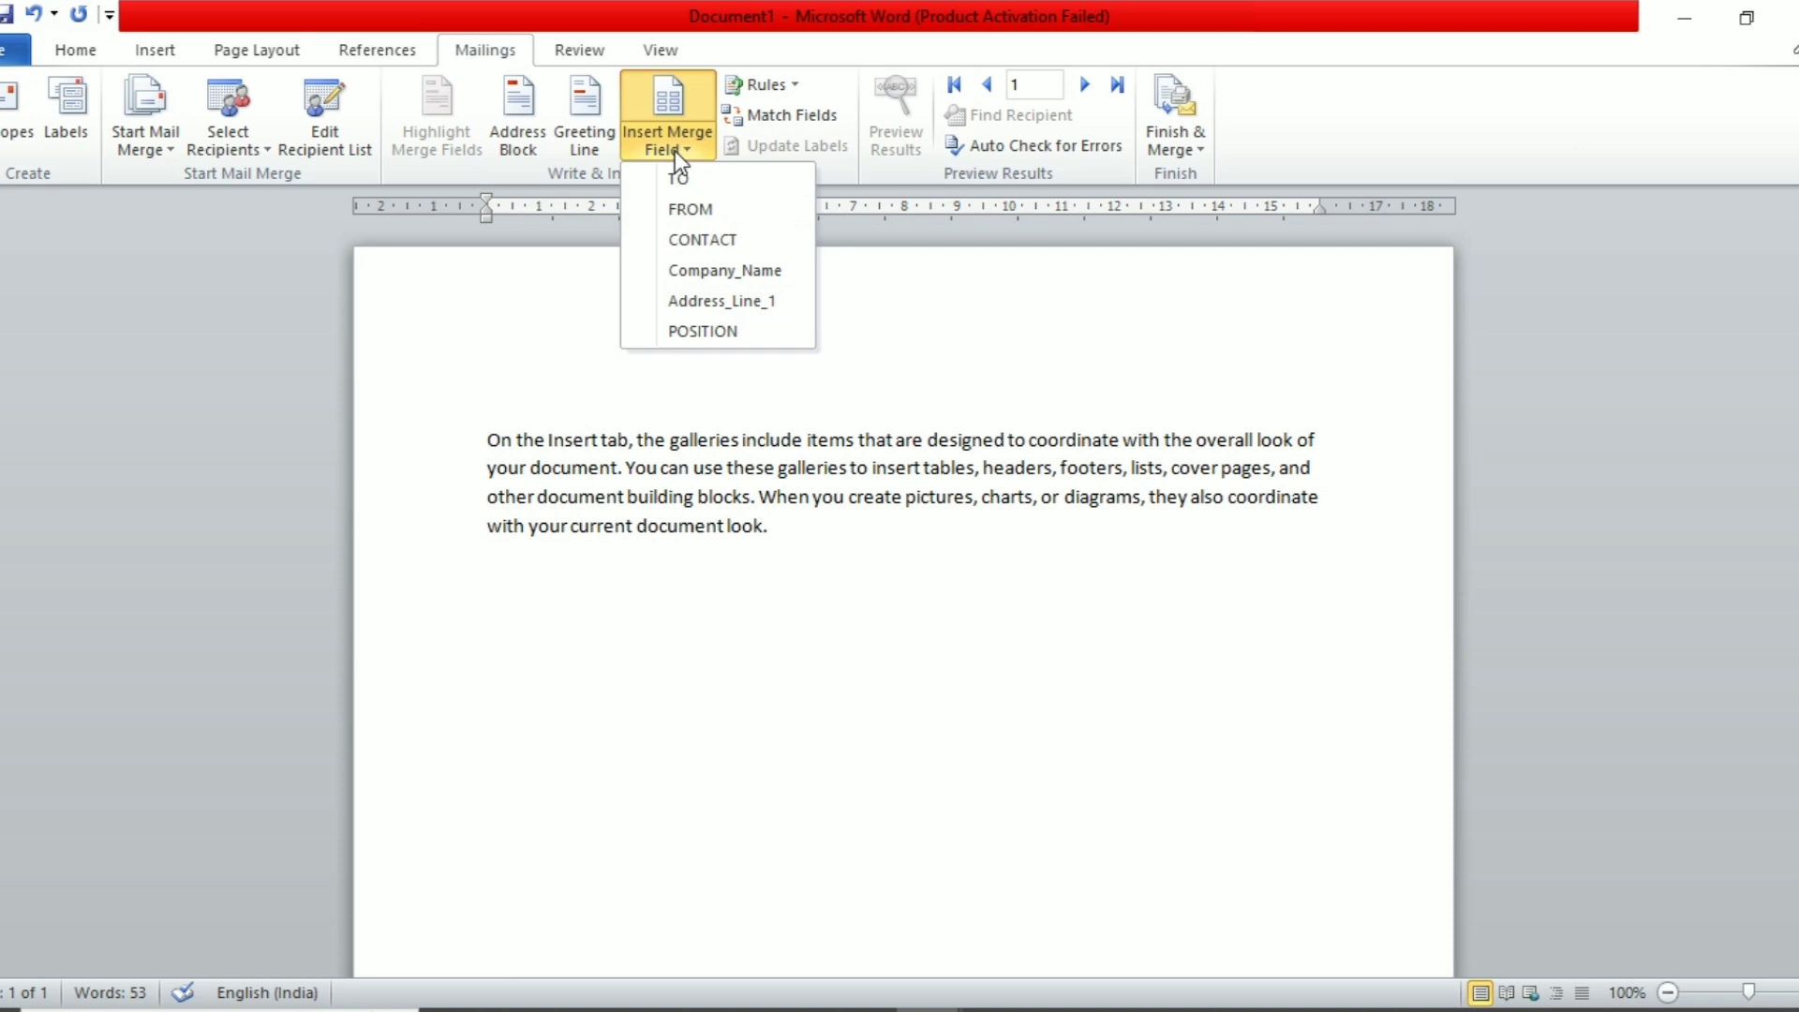
pyautogui.click(562, 381)
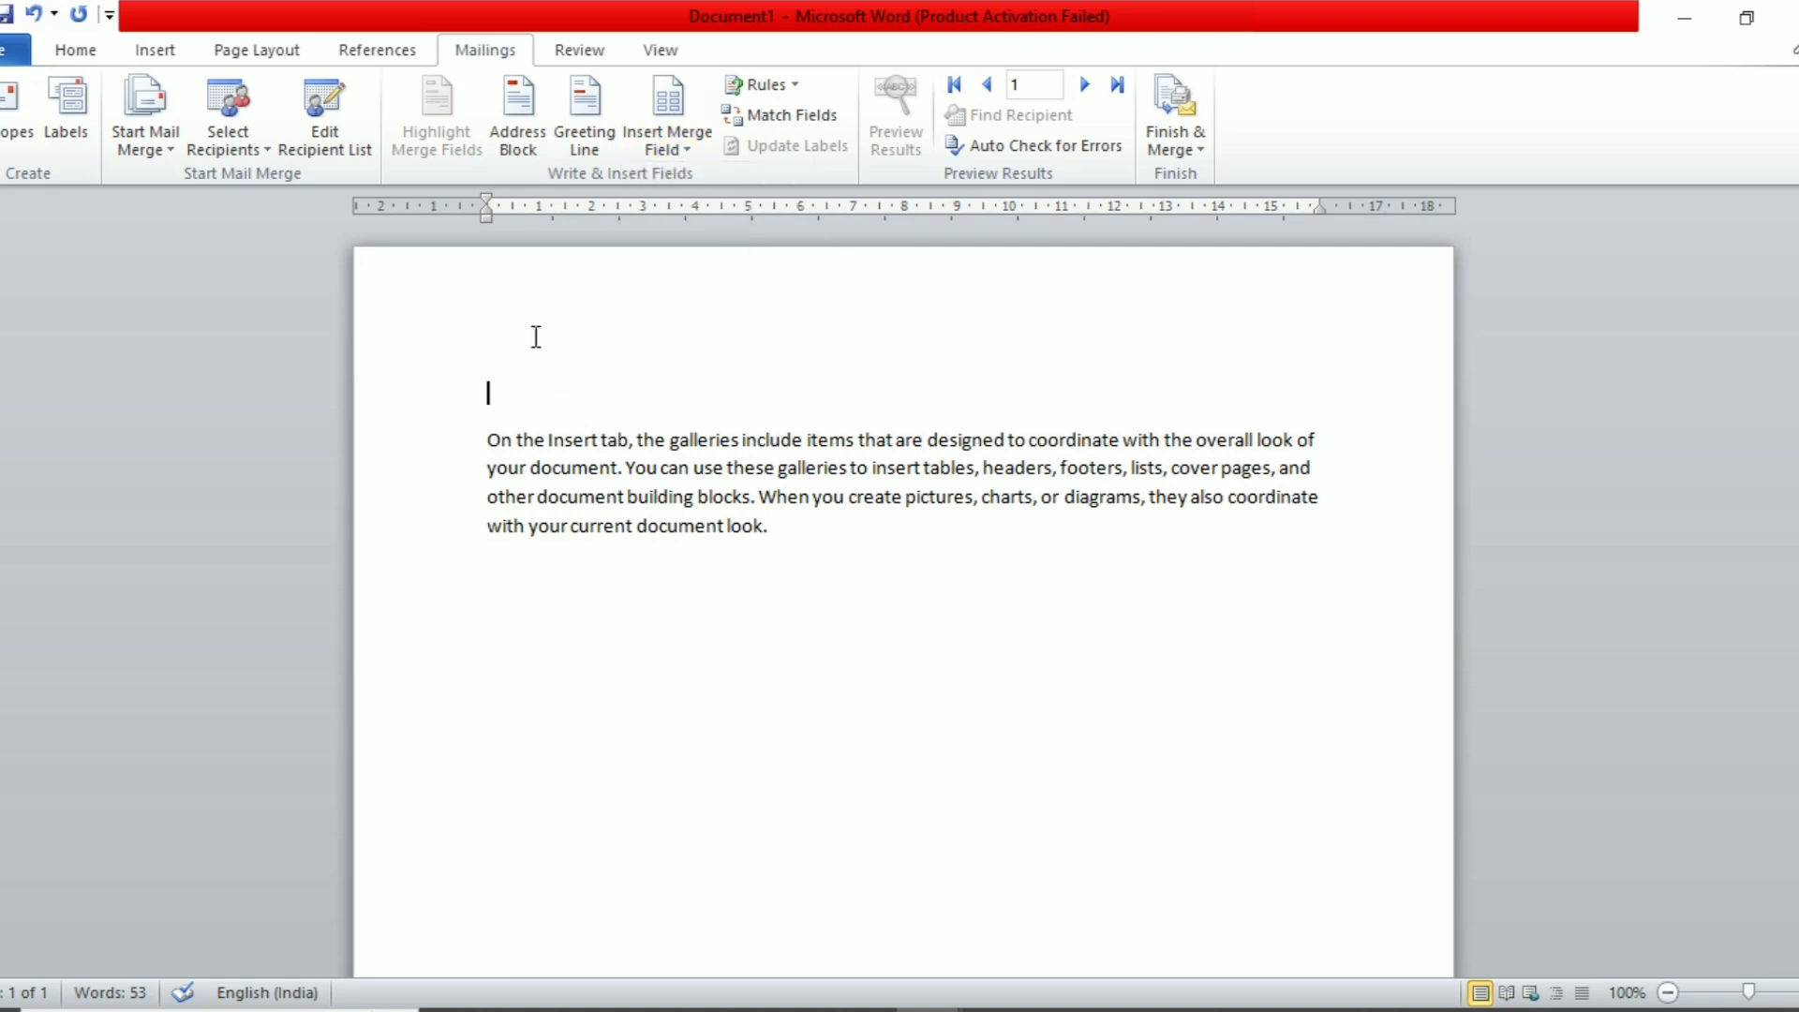
pyautogui.click(663, 142)
pyautogui.click(676, 182)
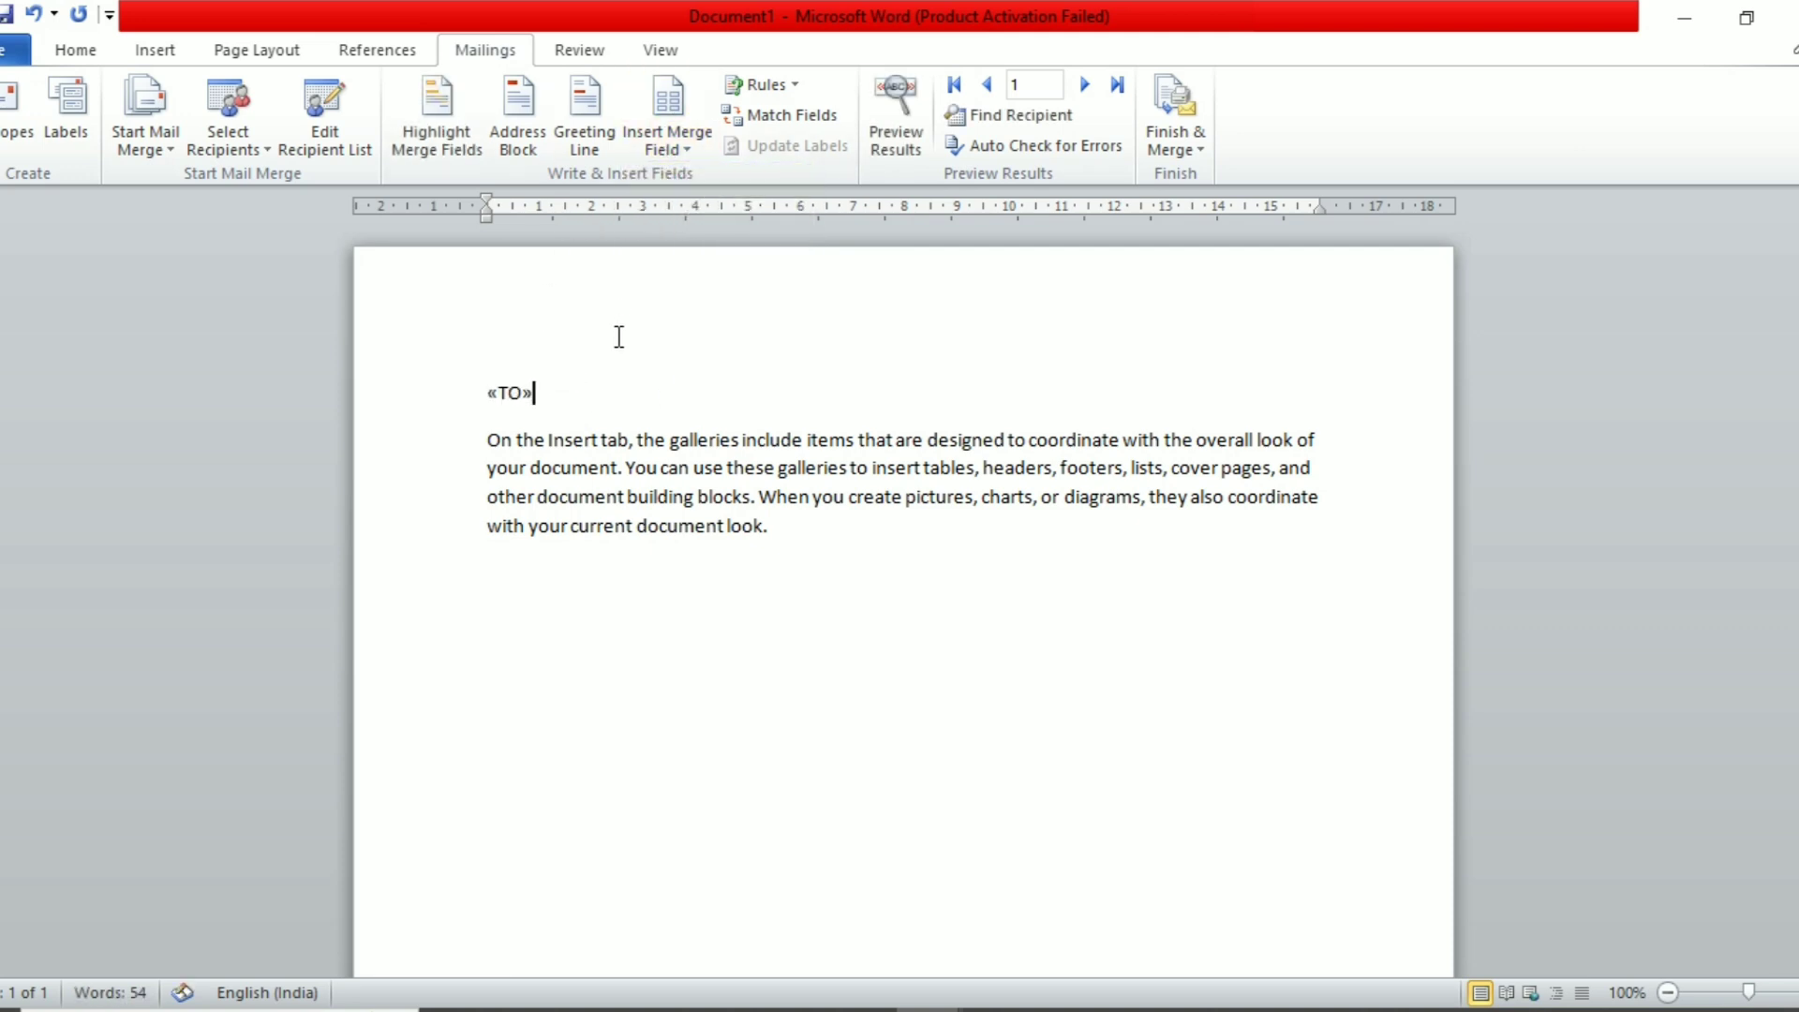
# Insert the CONTACT and POSITION merge fields on separate lines below the TO field.
pyautogui.press('Return')
pyautogui.click(667, 146)
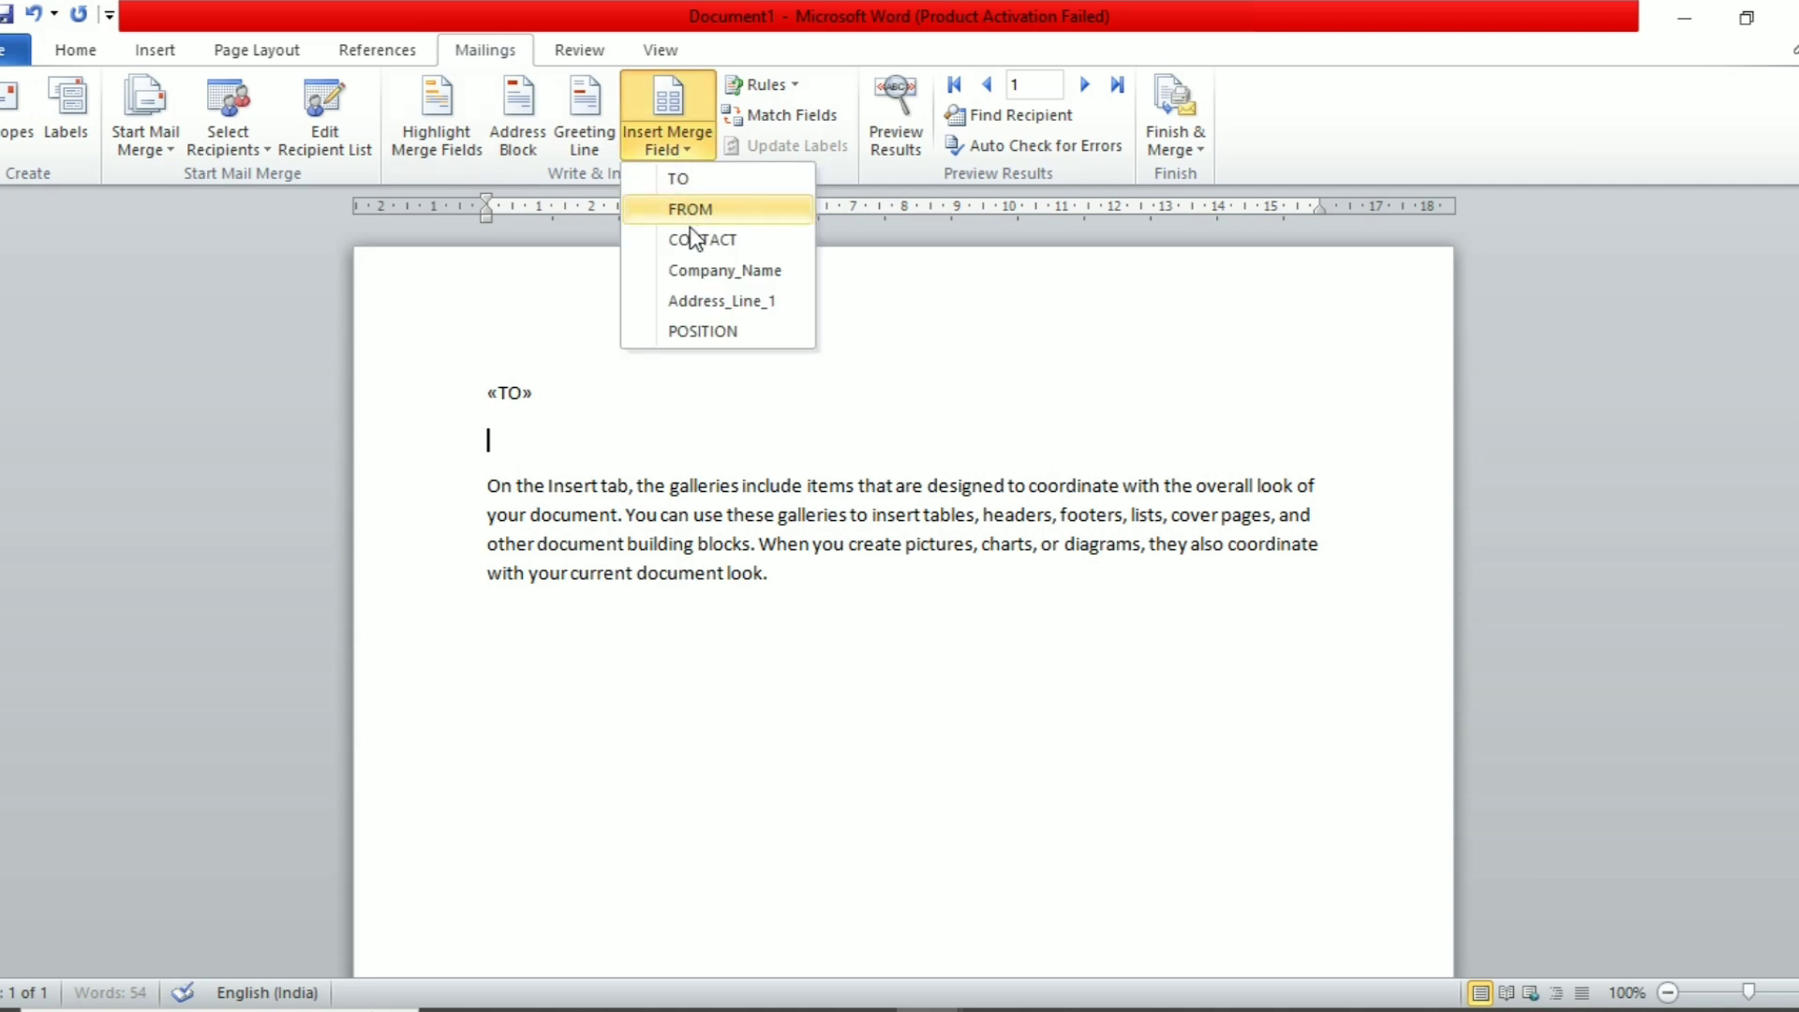
pyautogui.click(699, 239)
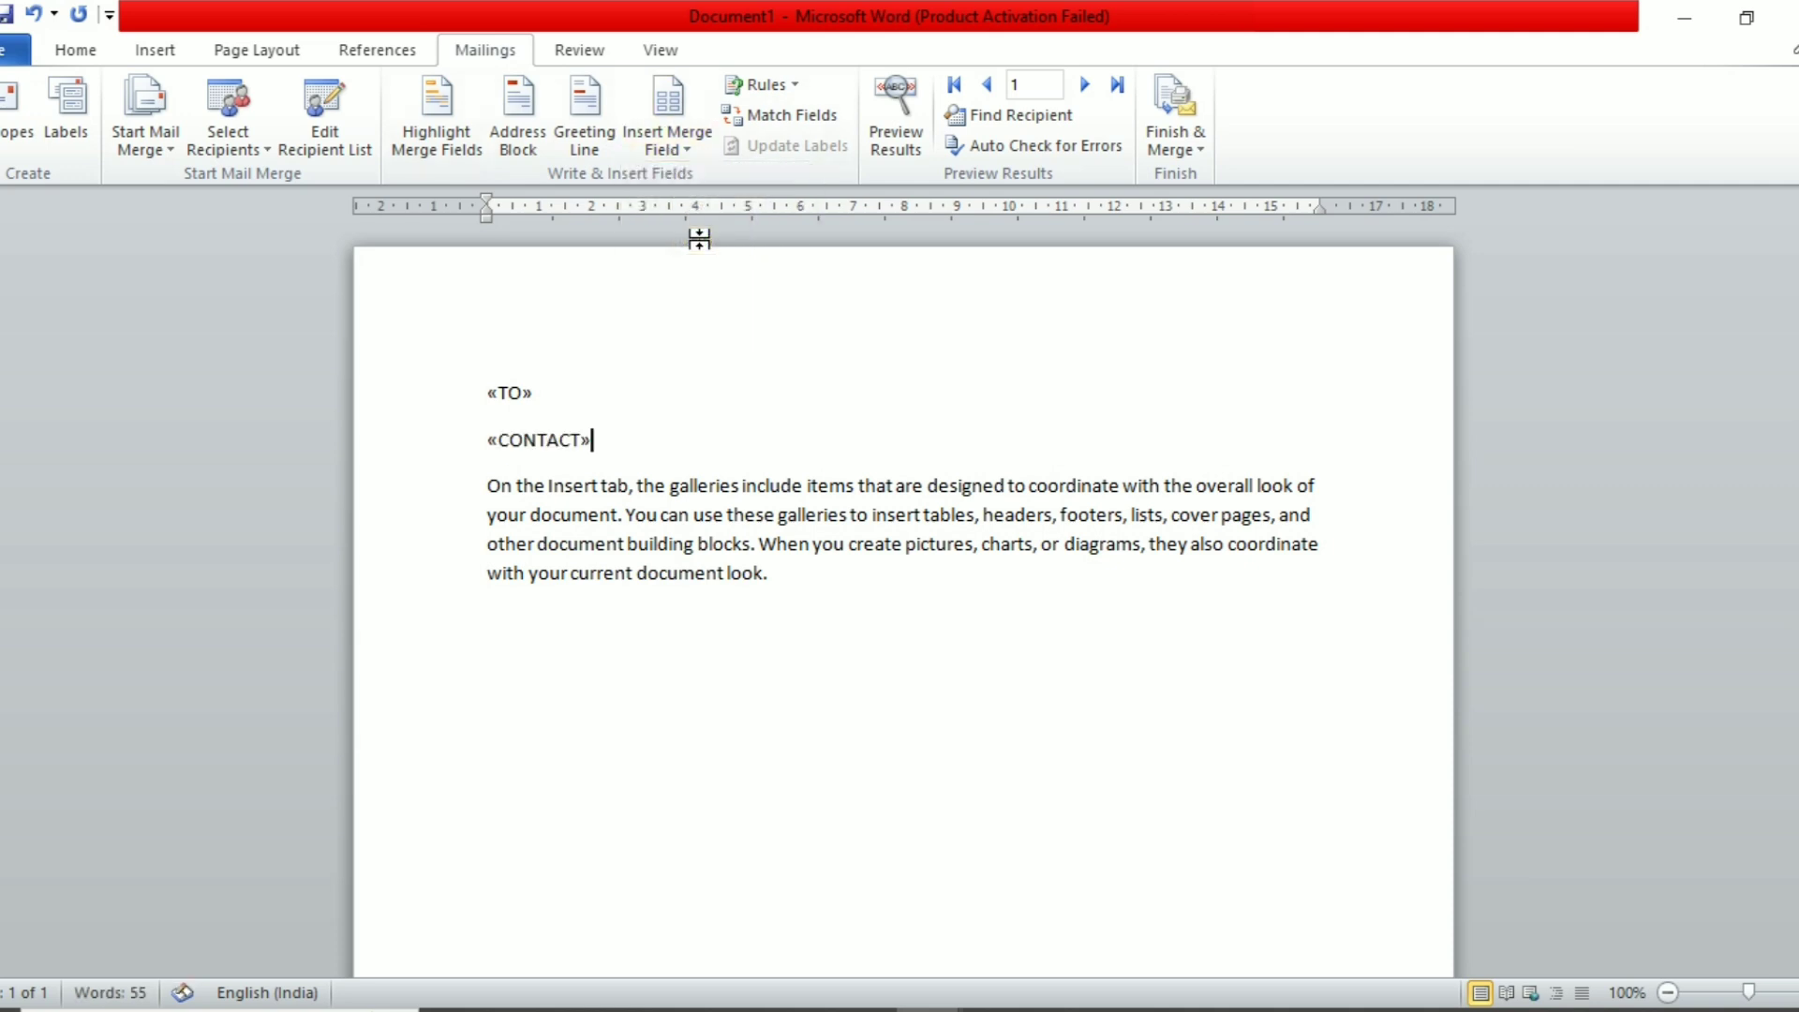
pyautogui.press('Return')
pyautogui.click(697, 145)
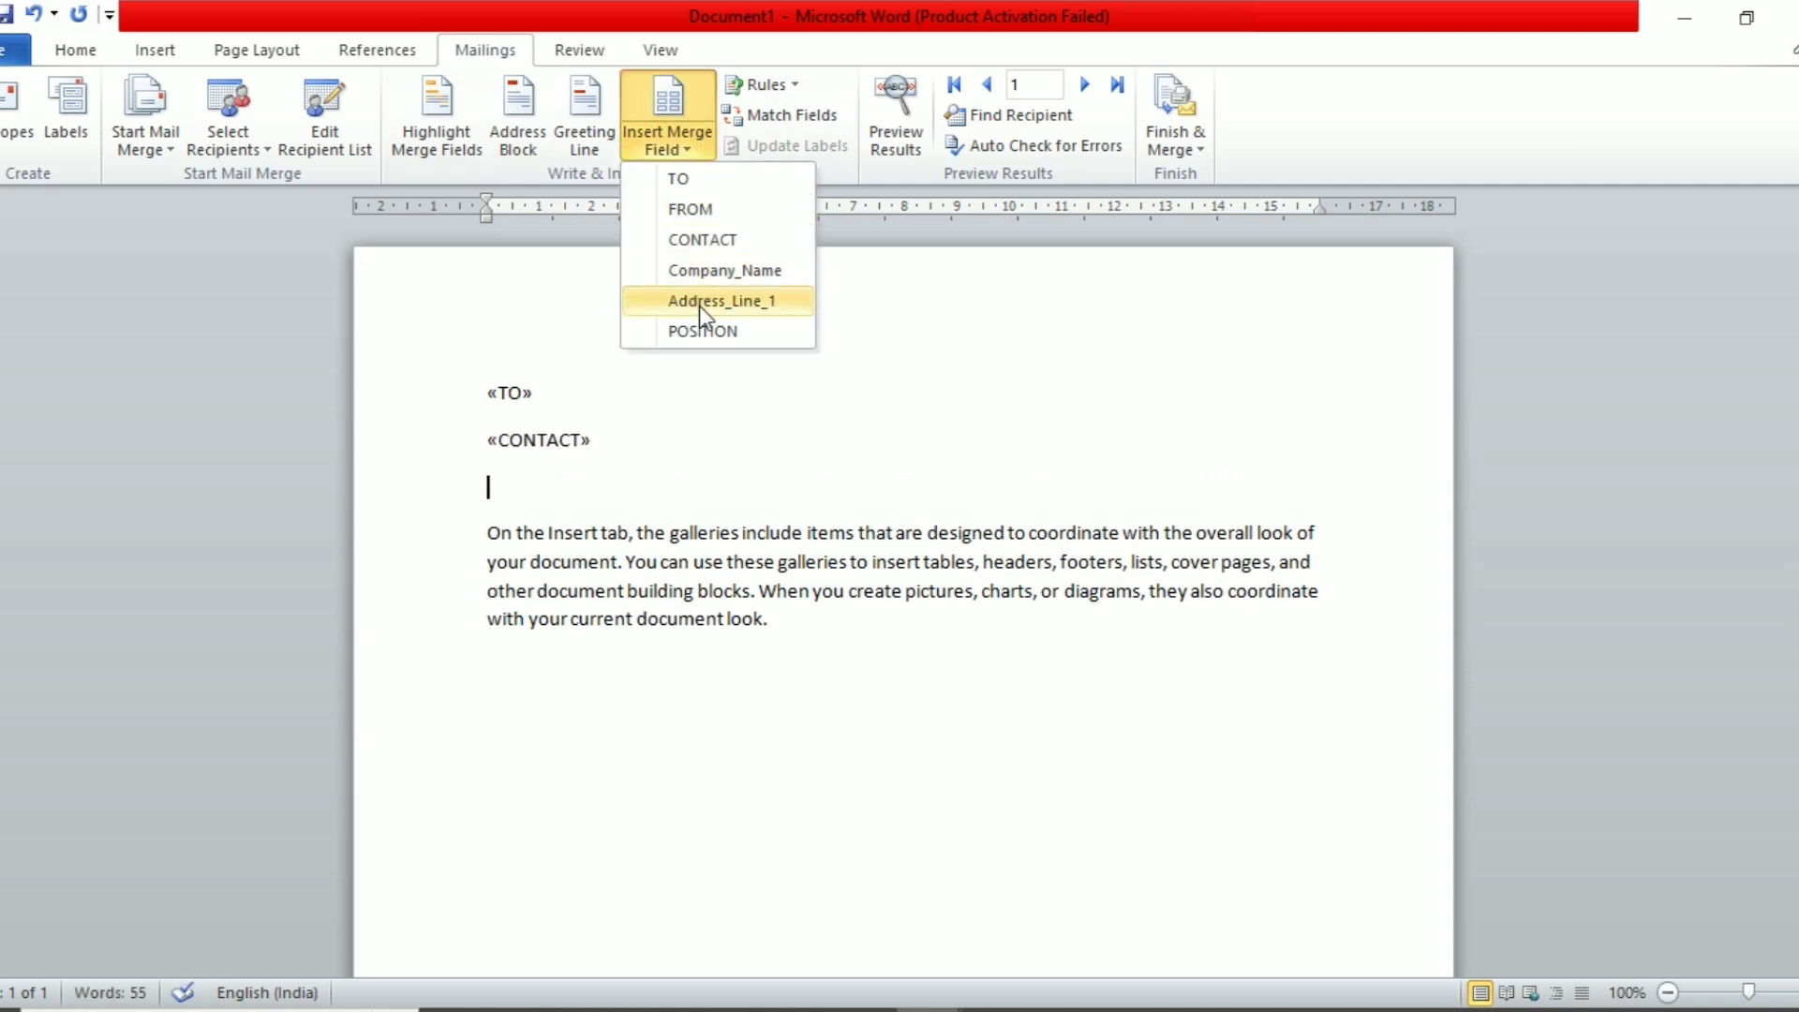
pyautogui.click(719, 332)
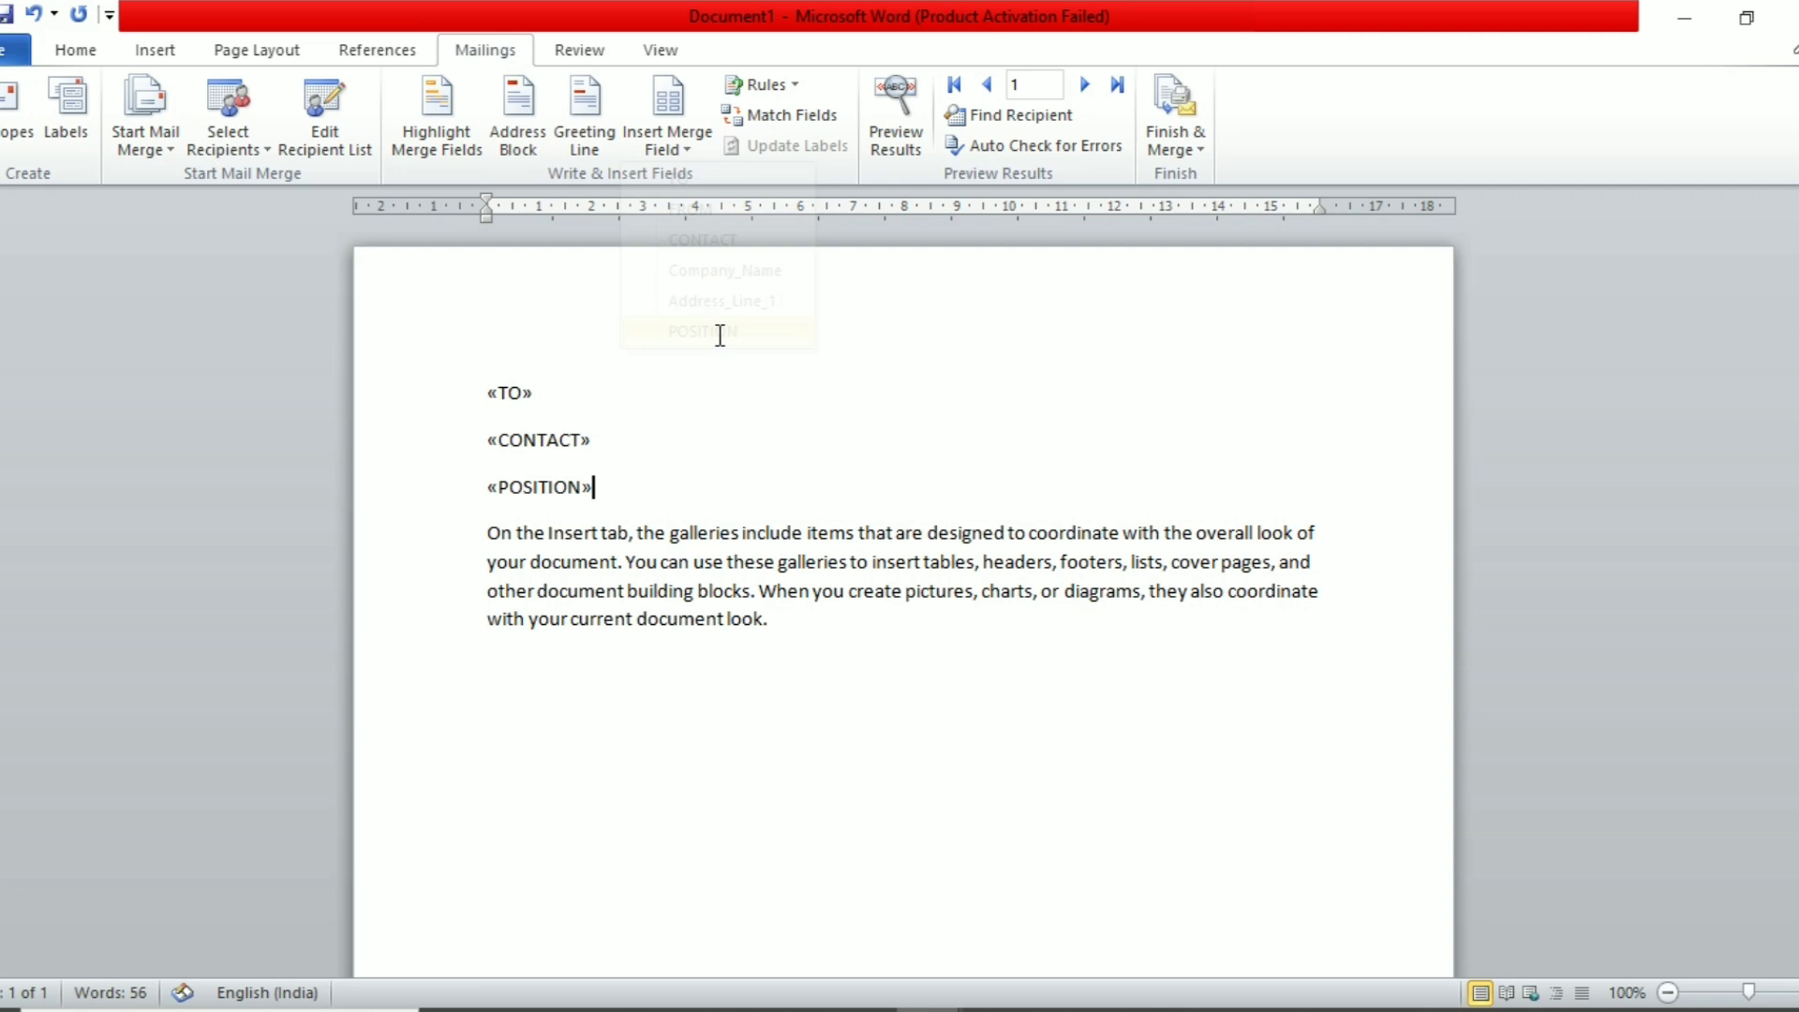
# Insert the FROM and Company_Name merge fields on separate lines below the sample paragraph.
pyautogui.click(778, 654)
pyautogui.click(695, 135)
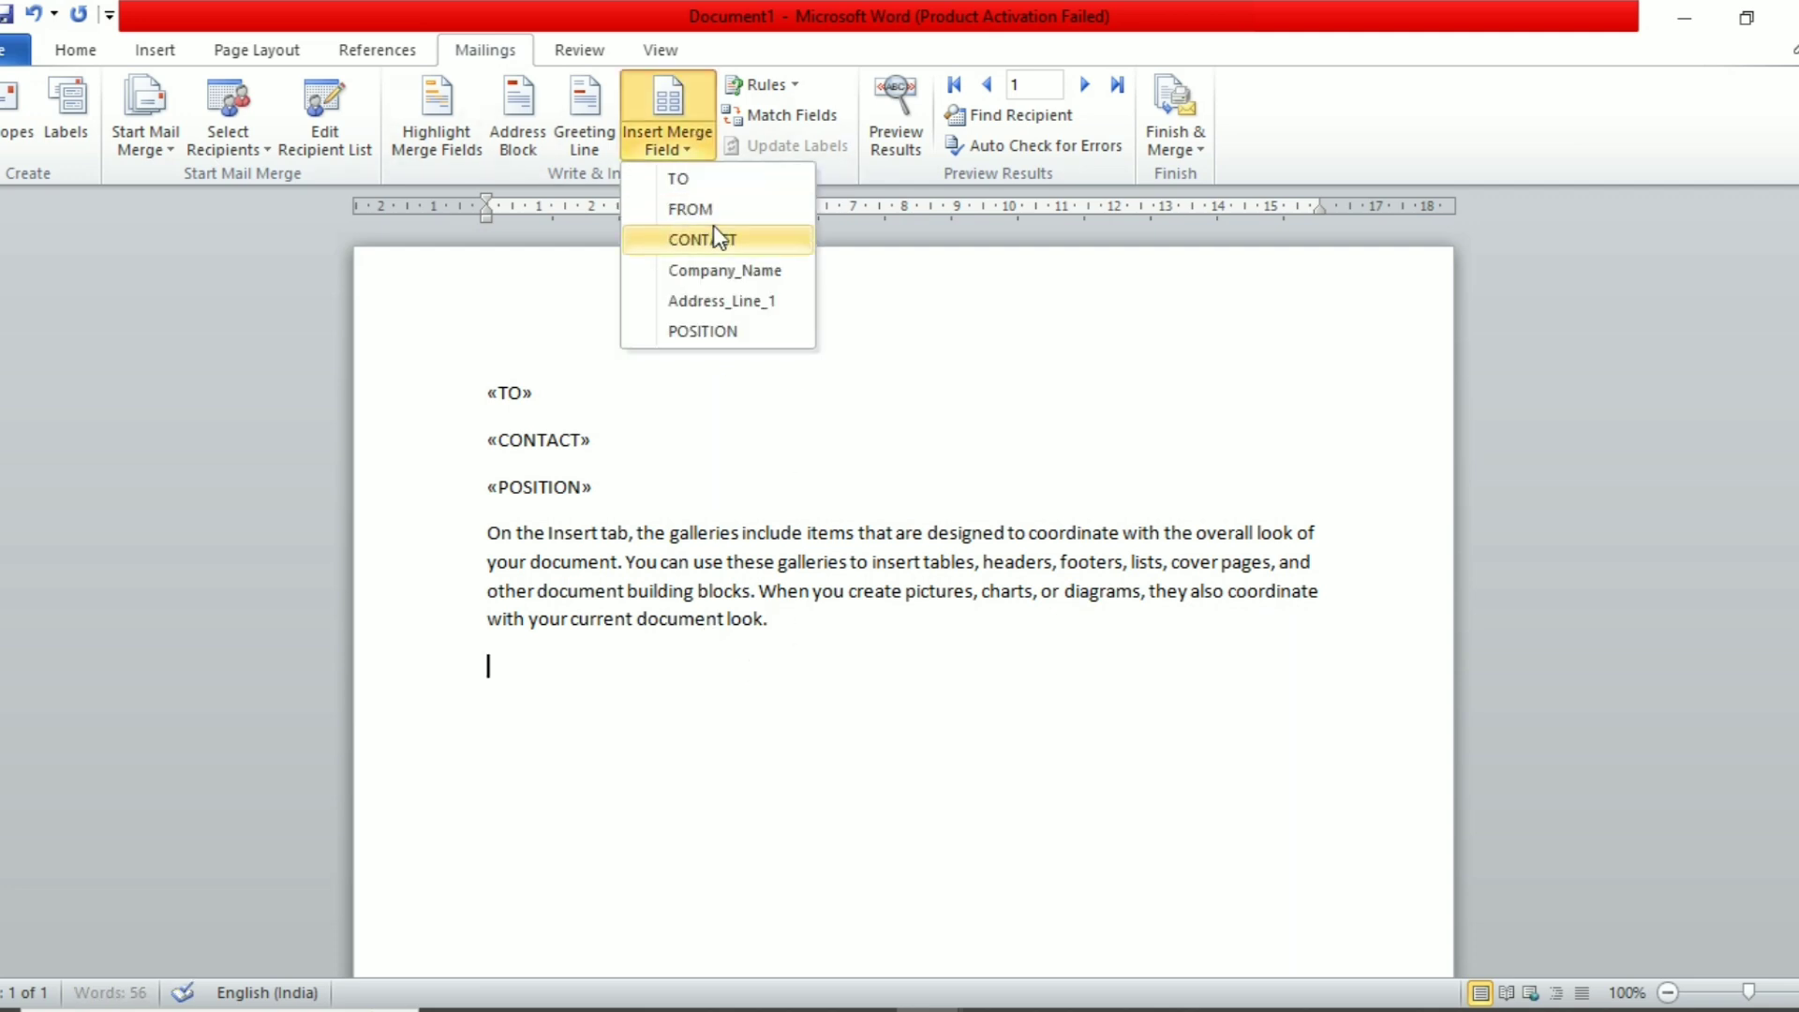
pyautogui.click(710, 210)
pyautogui.press('Return')
pyautogui.click(687, 138)
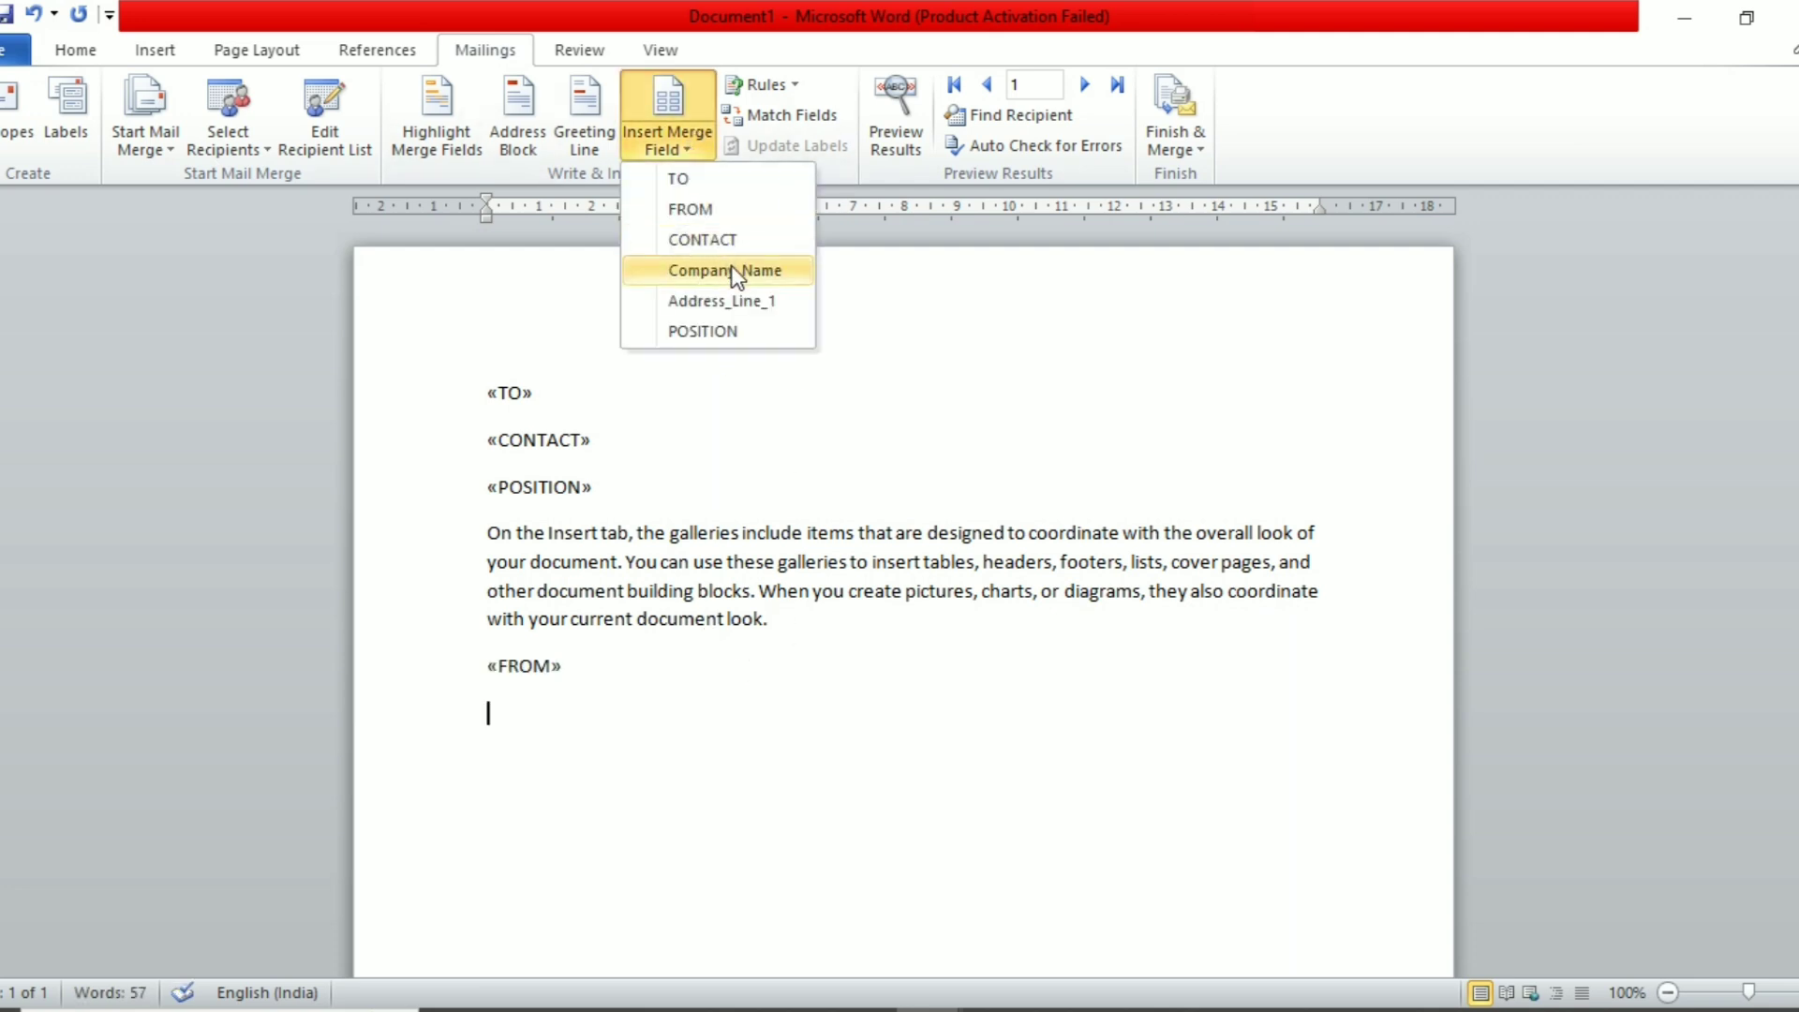
pyautogui.click(735, 272)
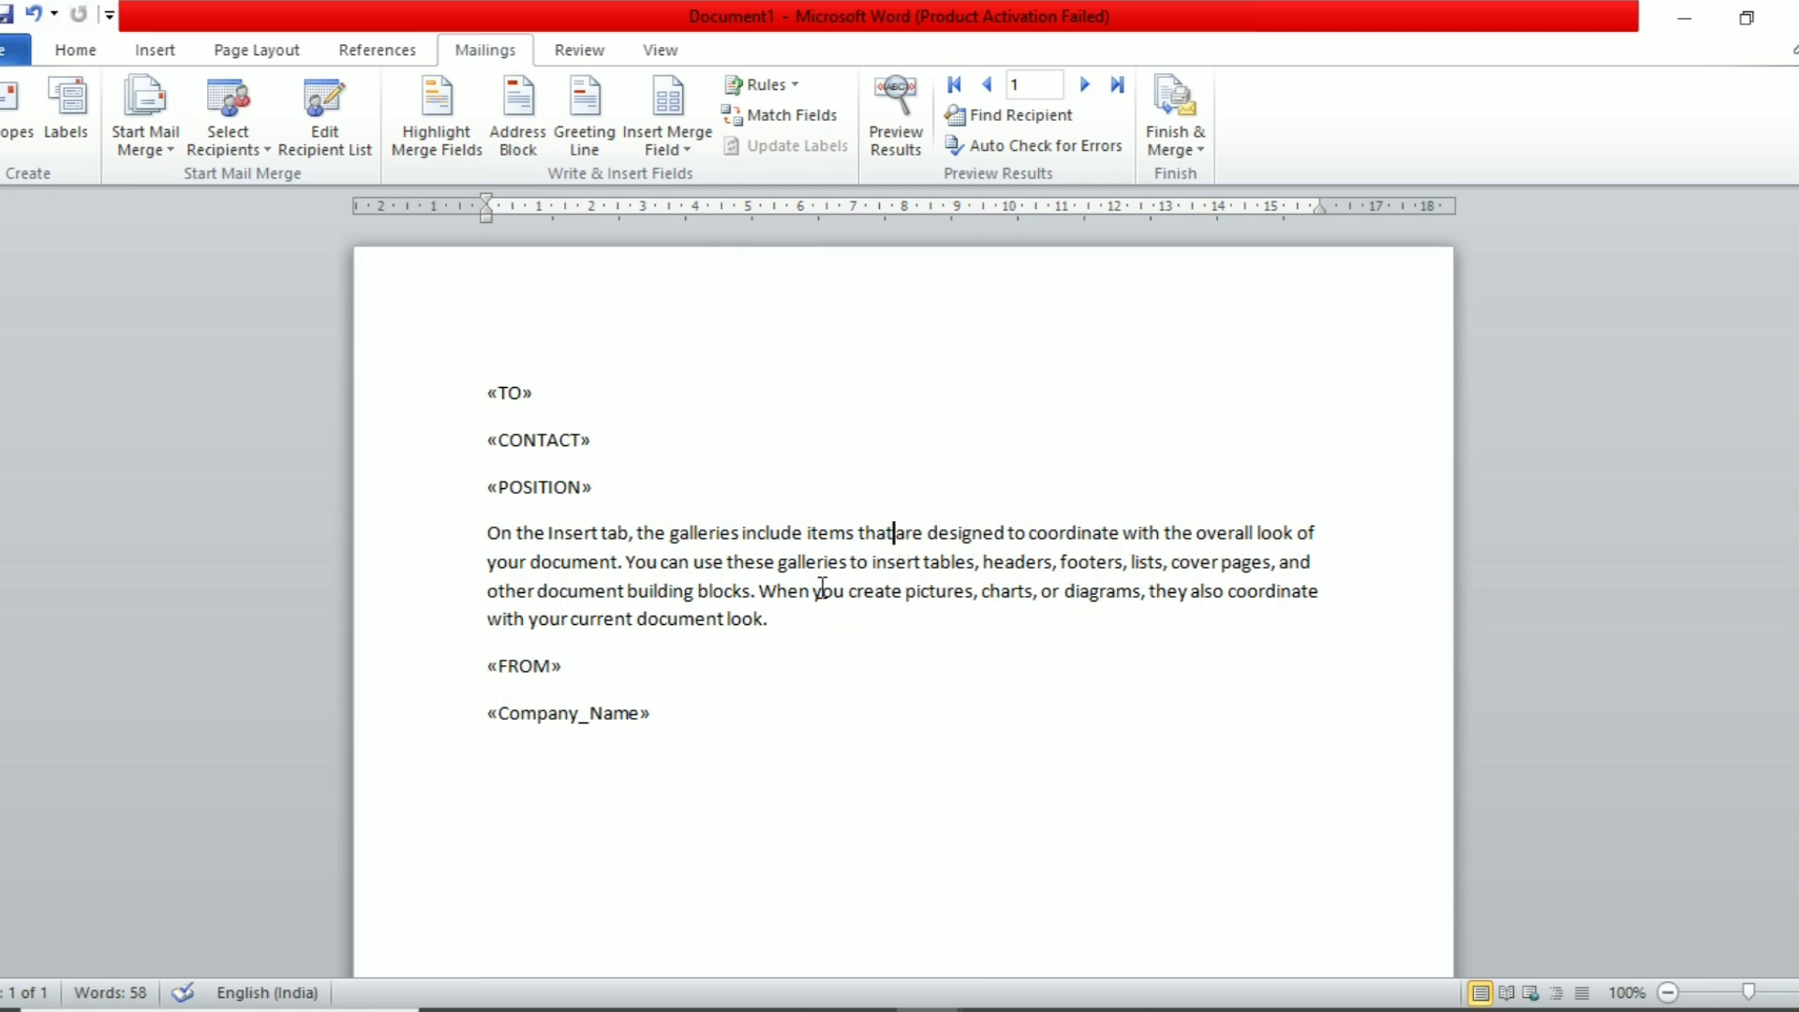
# Preview the merged letter with the first recipient's data.
pyautogui.click(1291, 482)
pyautogui.click(914, 122)
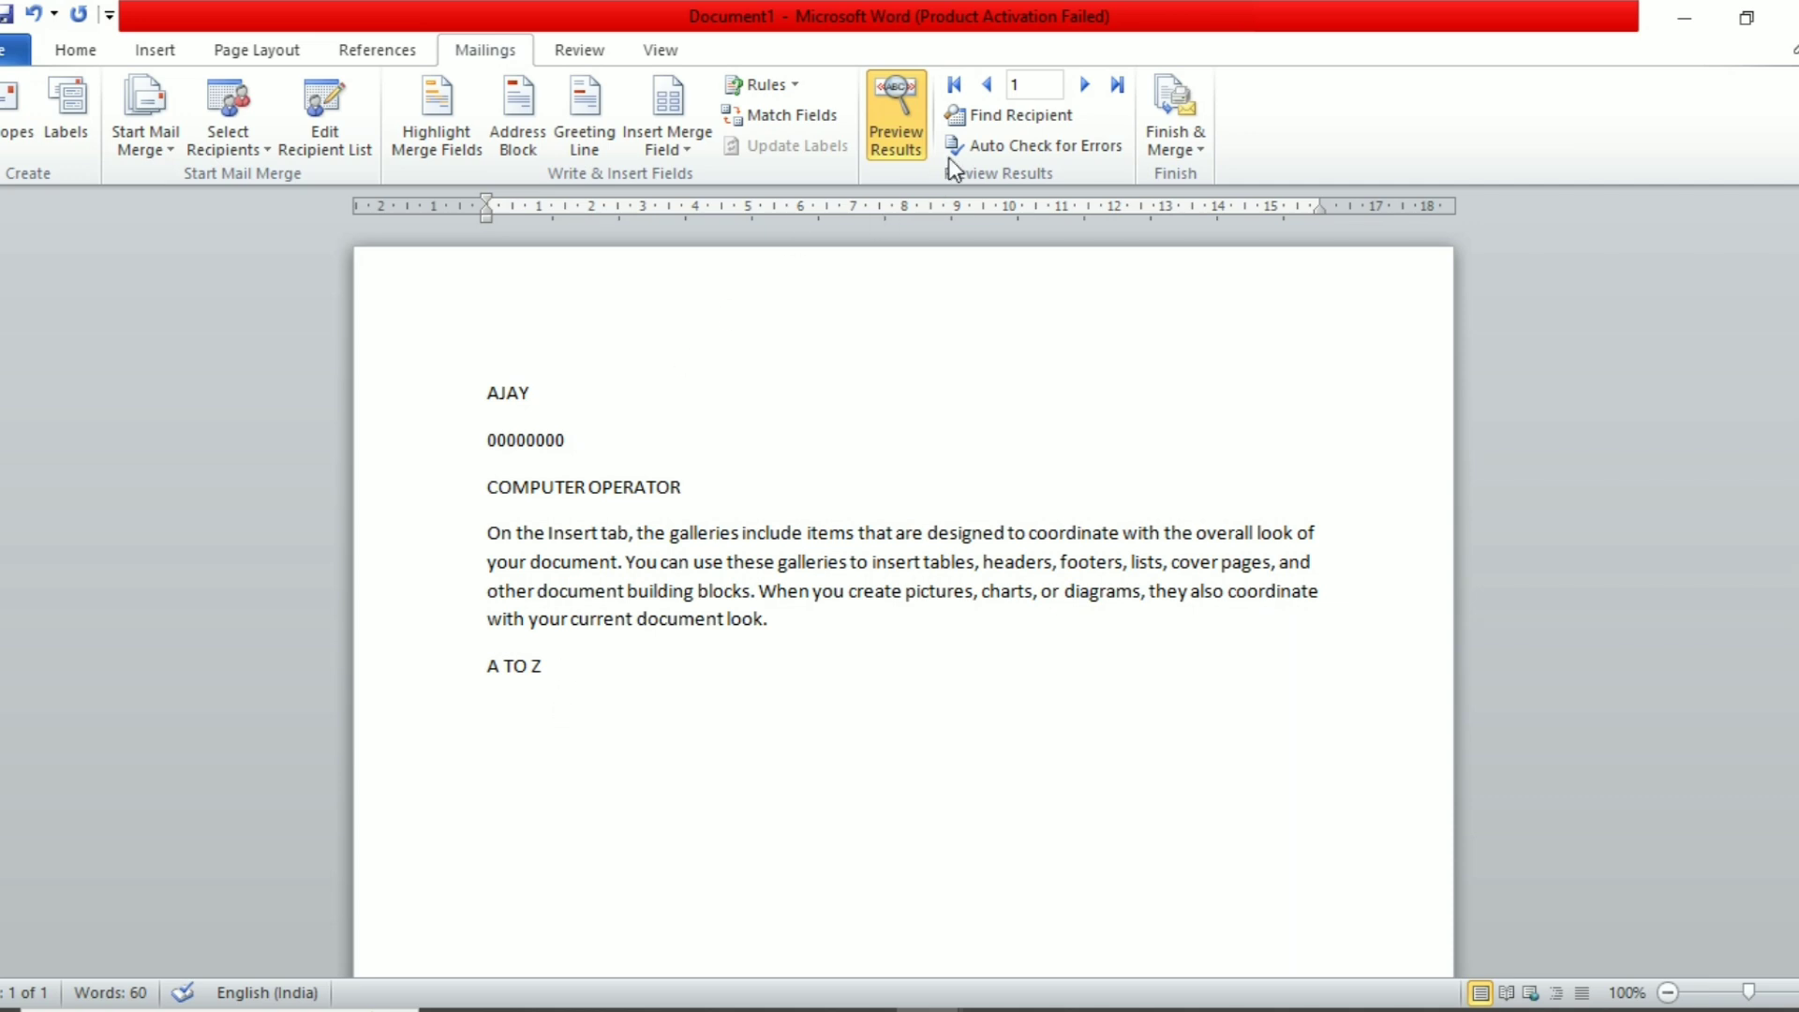
# Browse forward and backward through the merged letters of the four recipients, ending on the first record.
pyautogui.click(1084, 86)
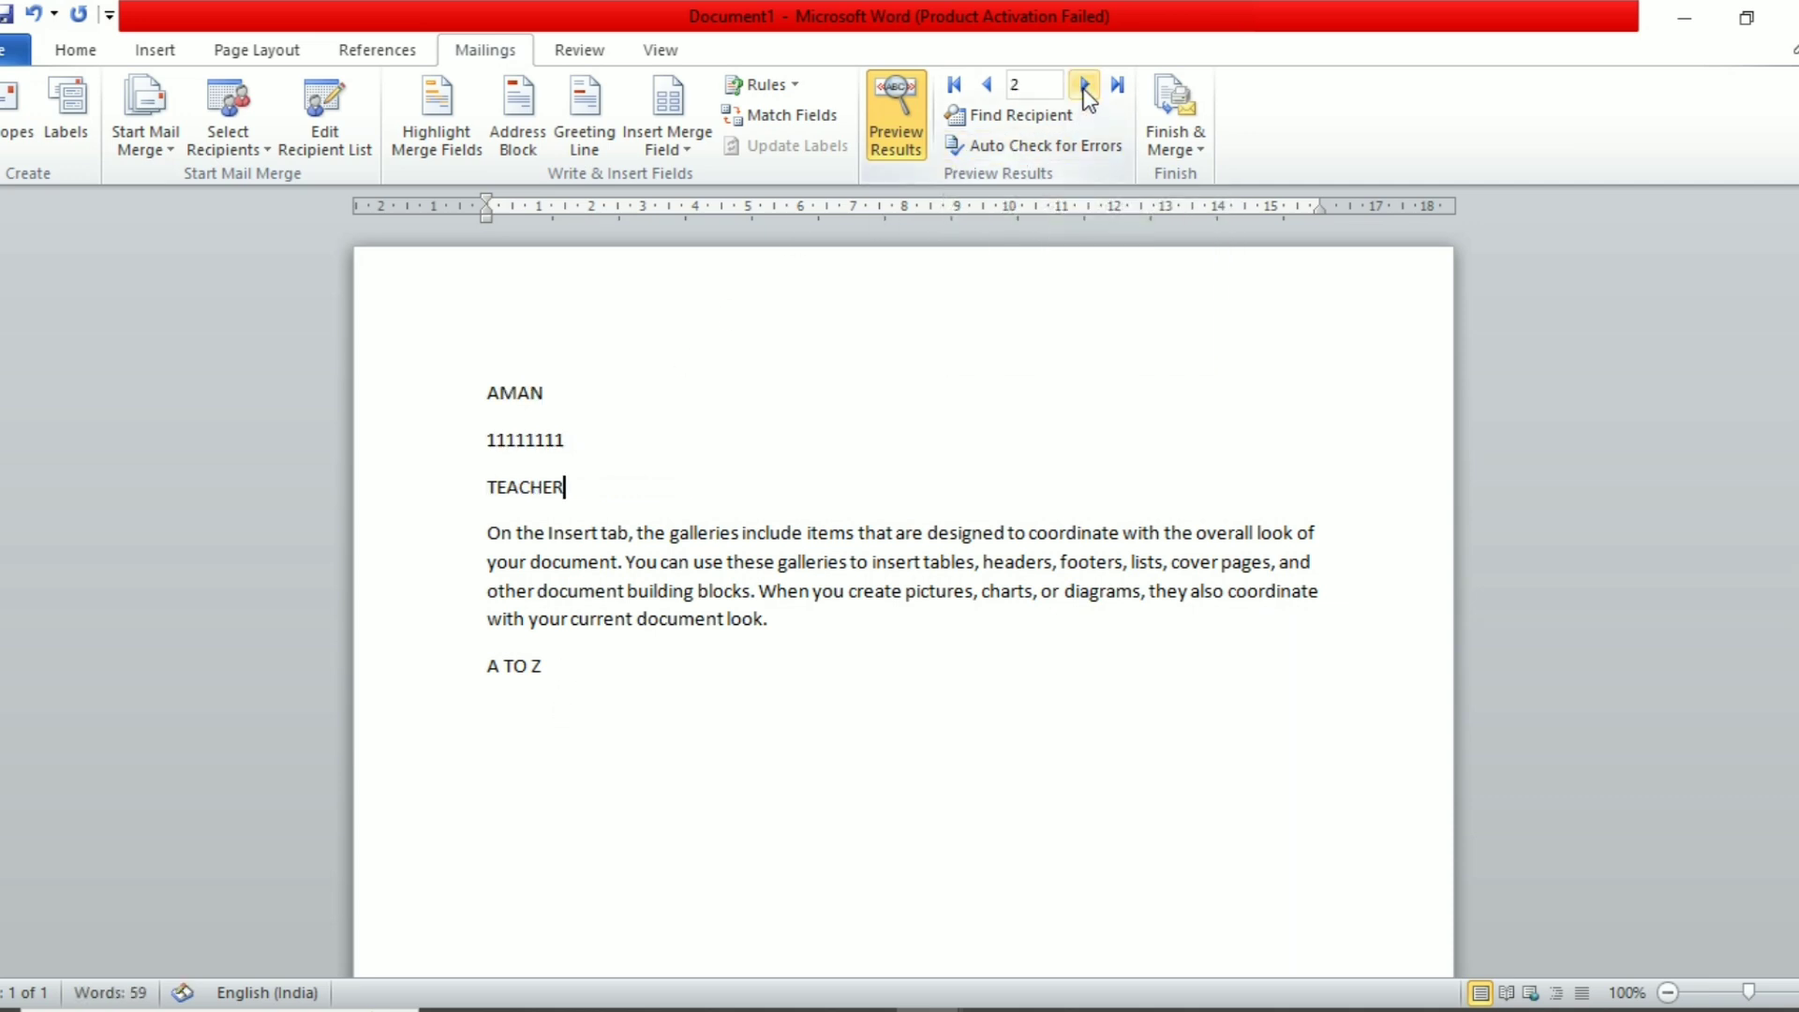
pyautogui.click(1084, 86)
pyautogui.click(1084, 85)
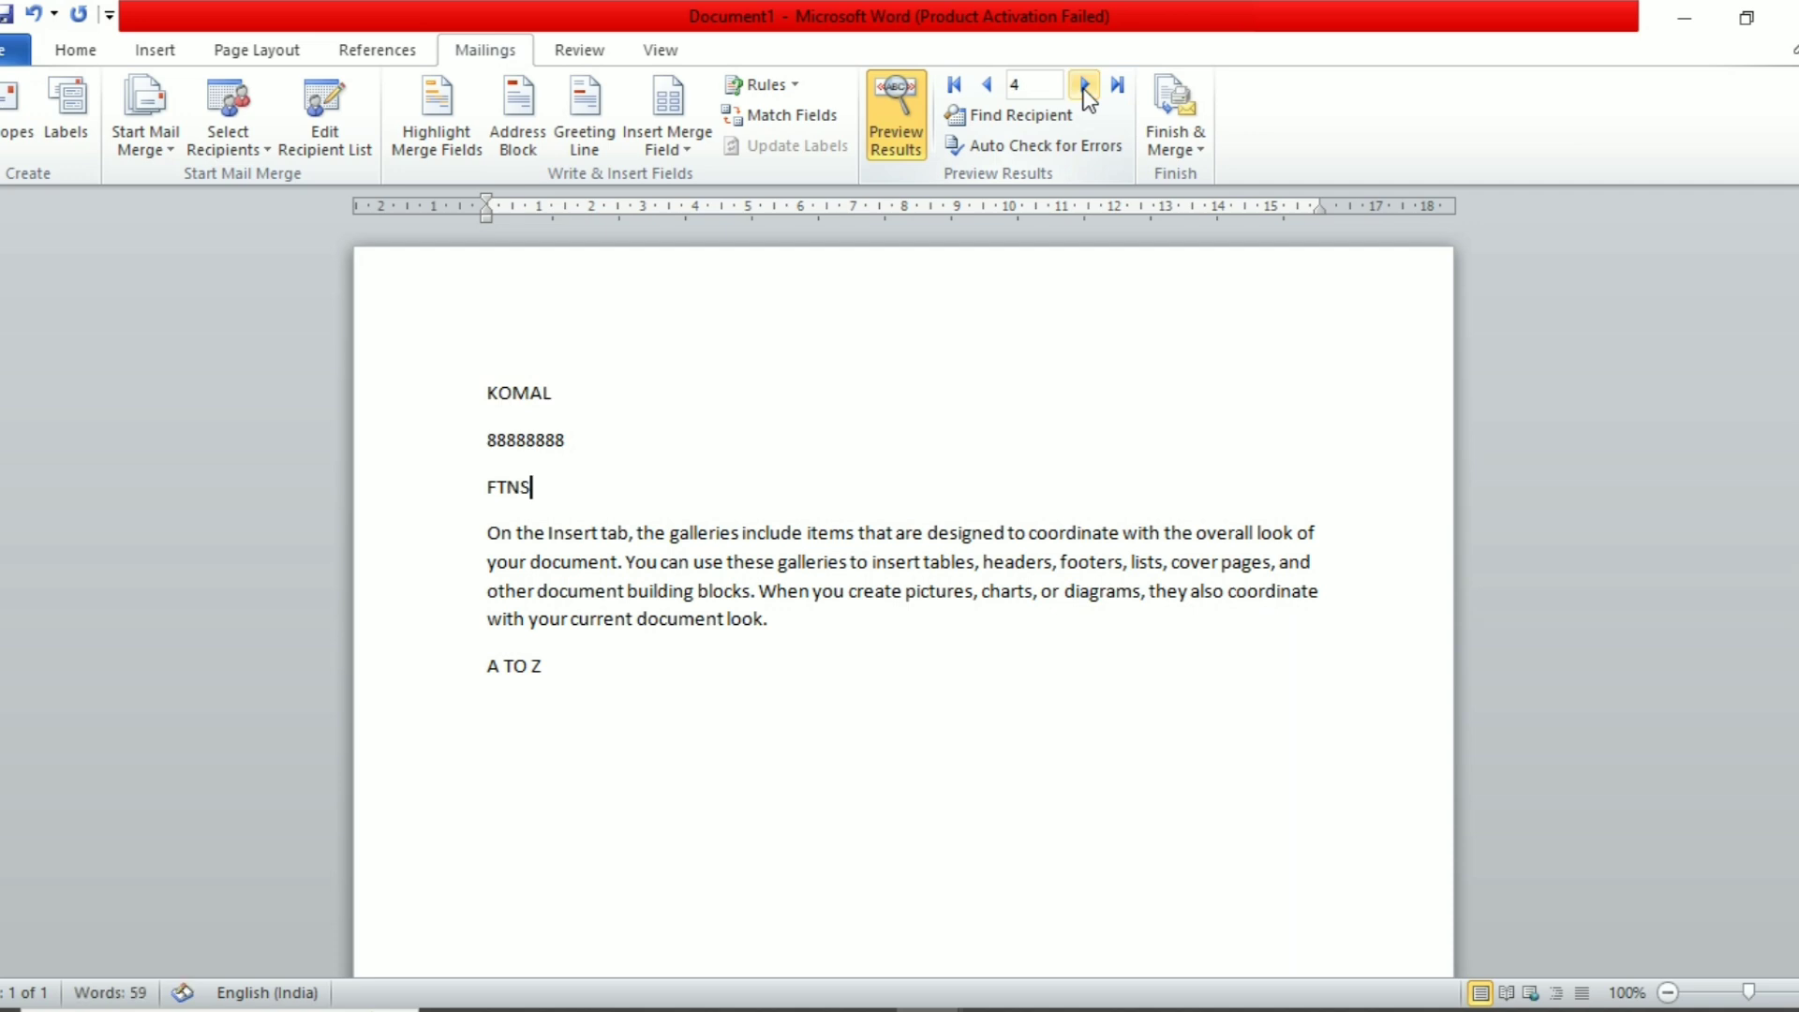
pyautogui.click(987, 89)
pyautogui.click(987, 89)
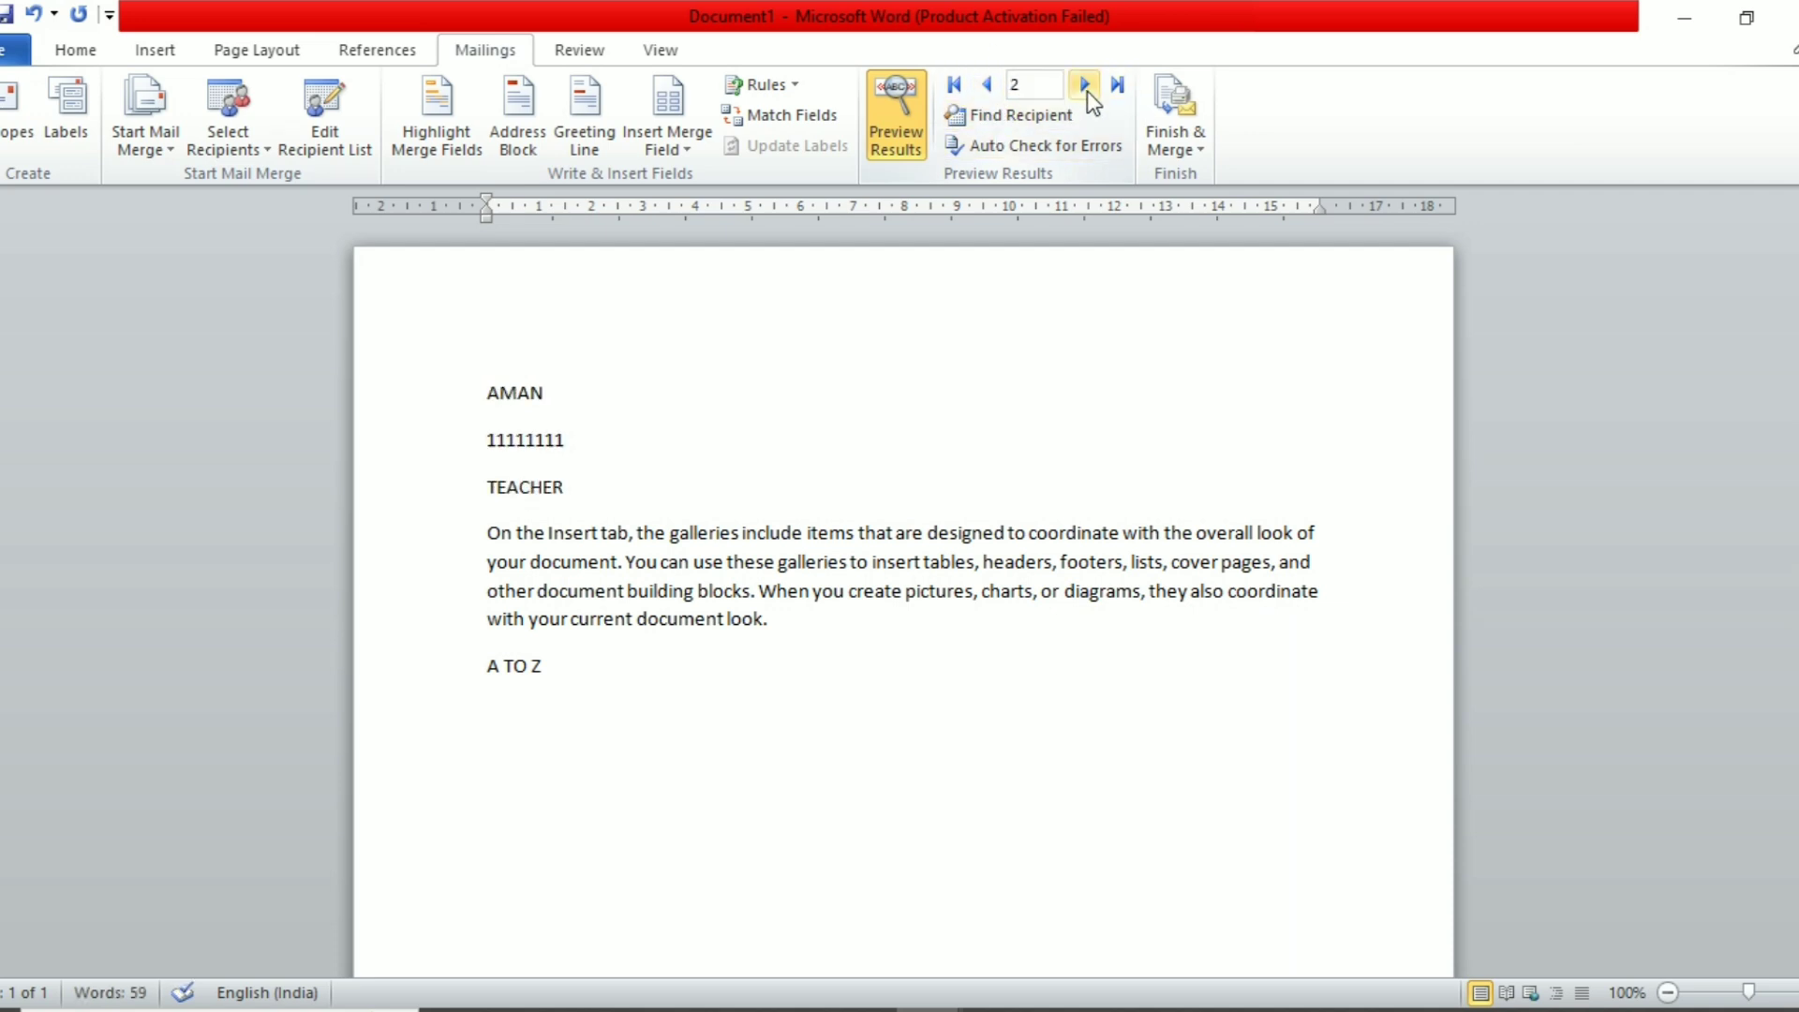
pyautogui.click(1087, 91)
pyautogui.click(1086, 92)
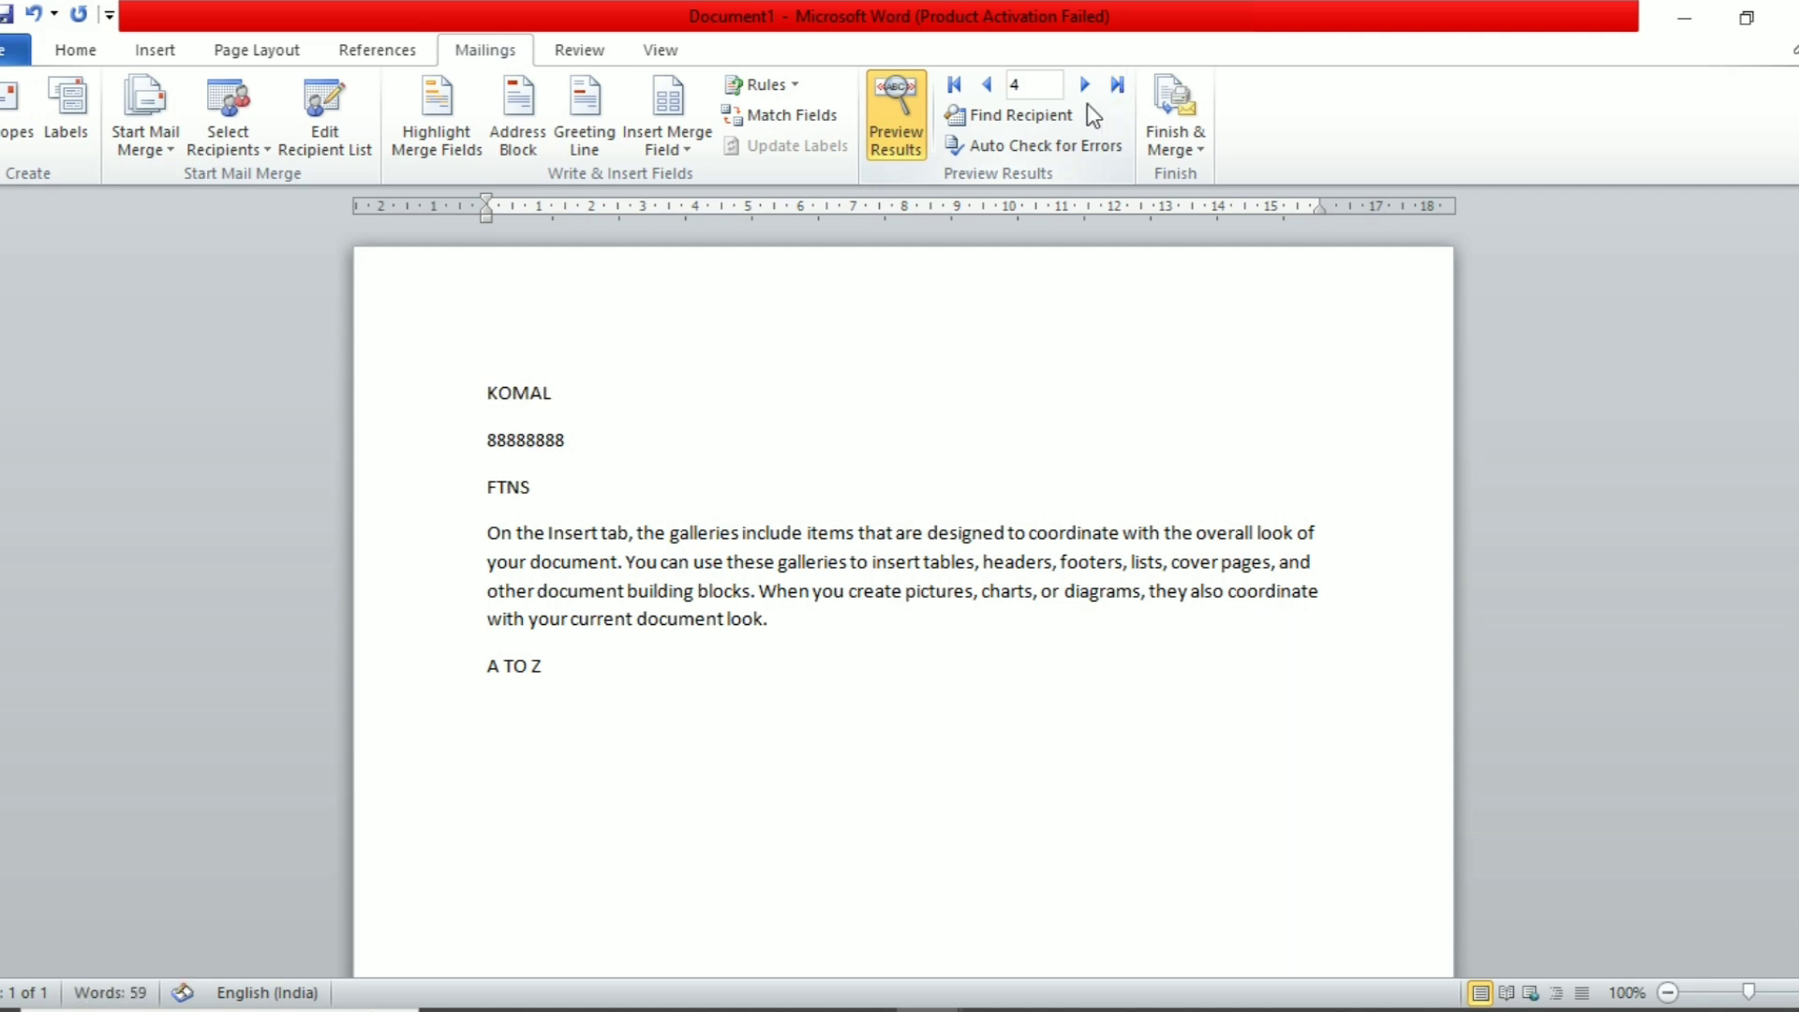
pyautogui.click(957, 89)
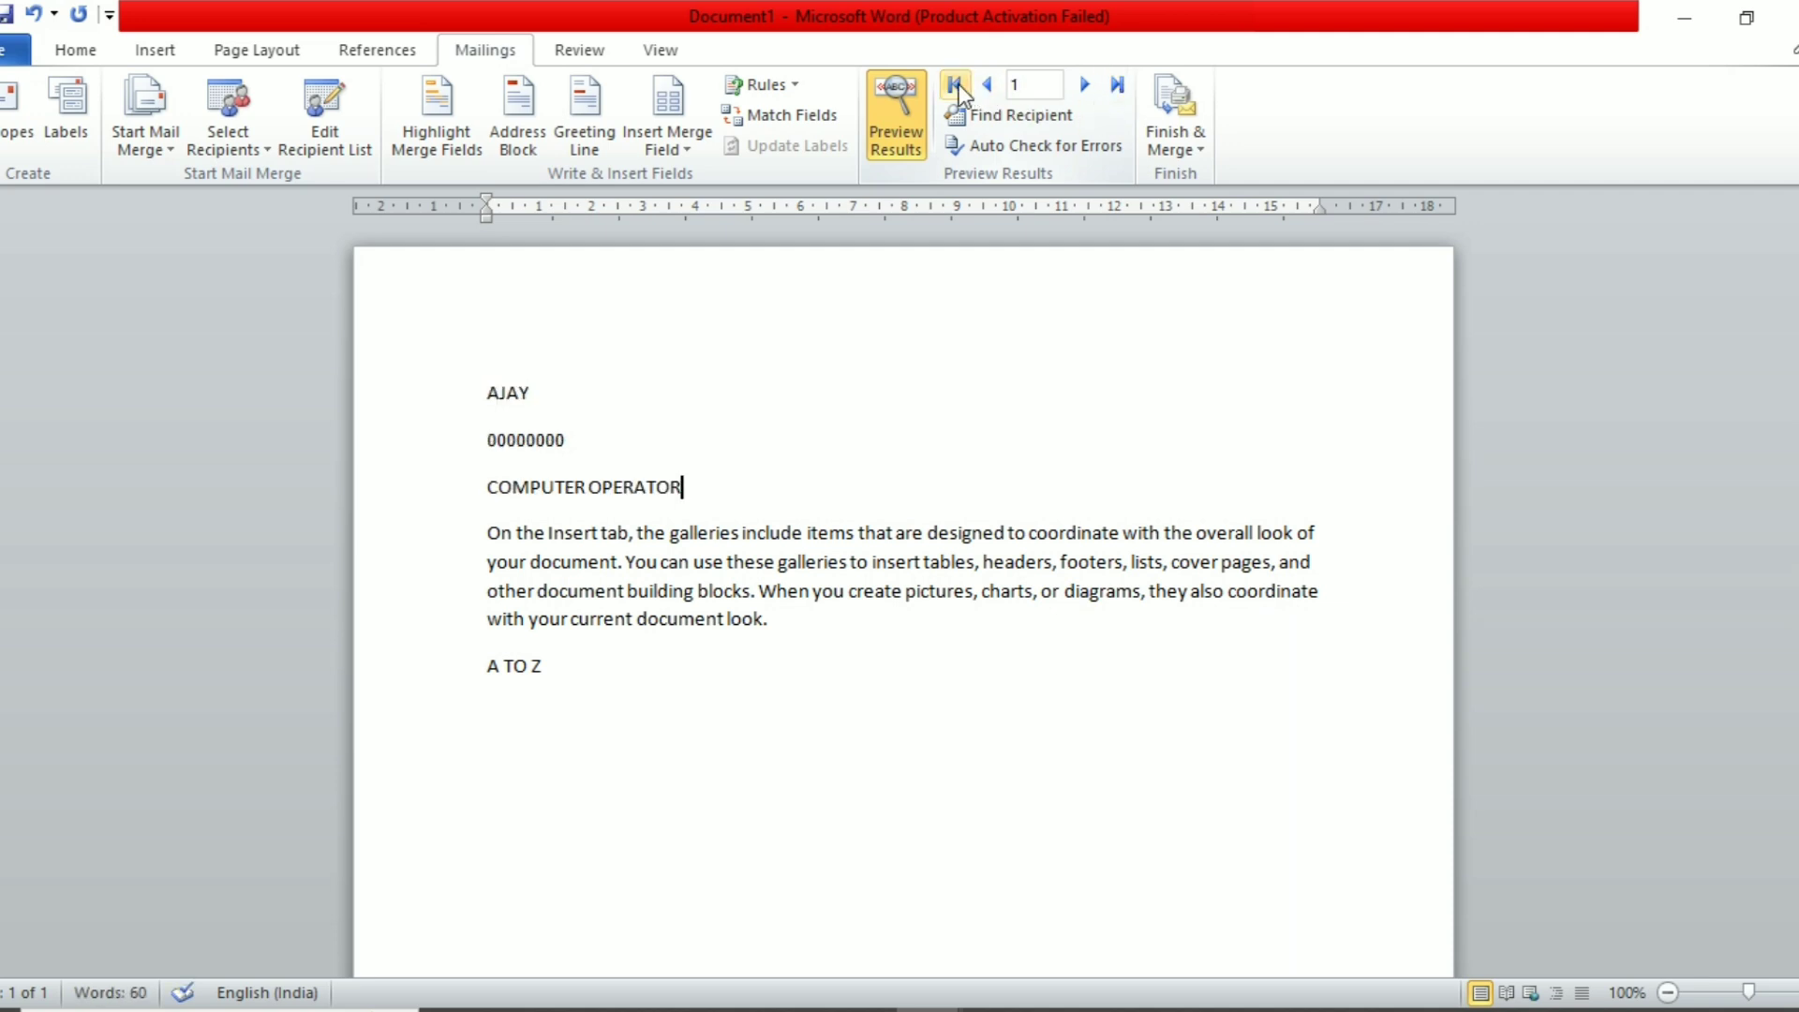
# Turn off the results preview so the letter shows its merge fields.
pyautogui.click(218, 143)
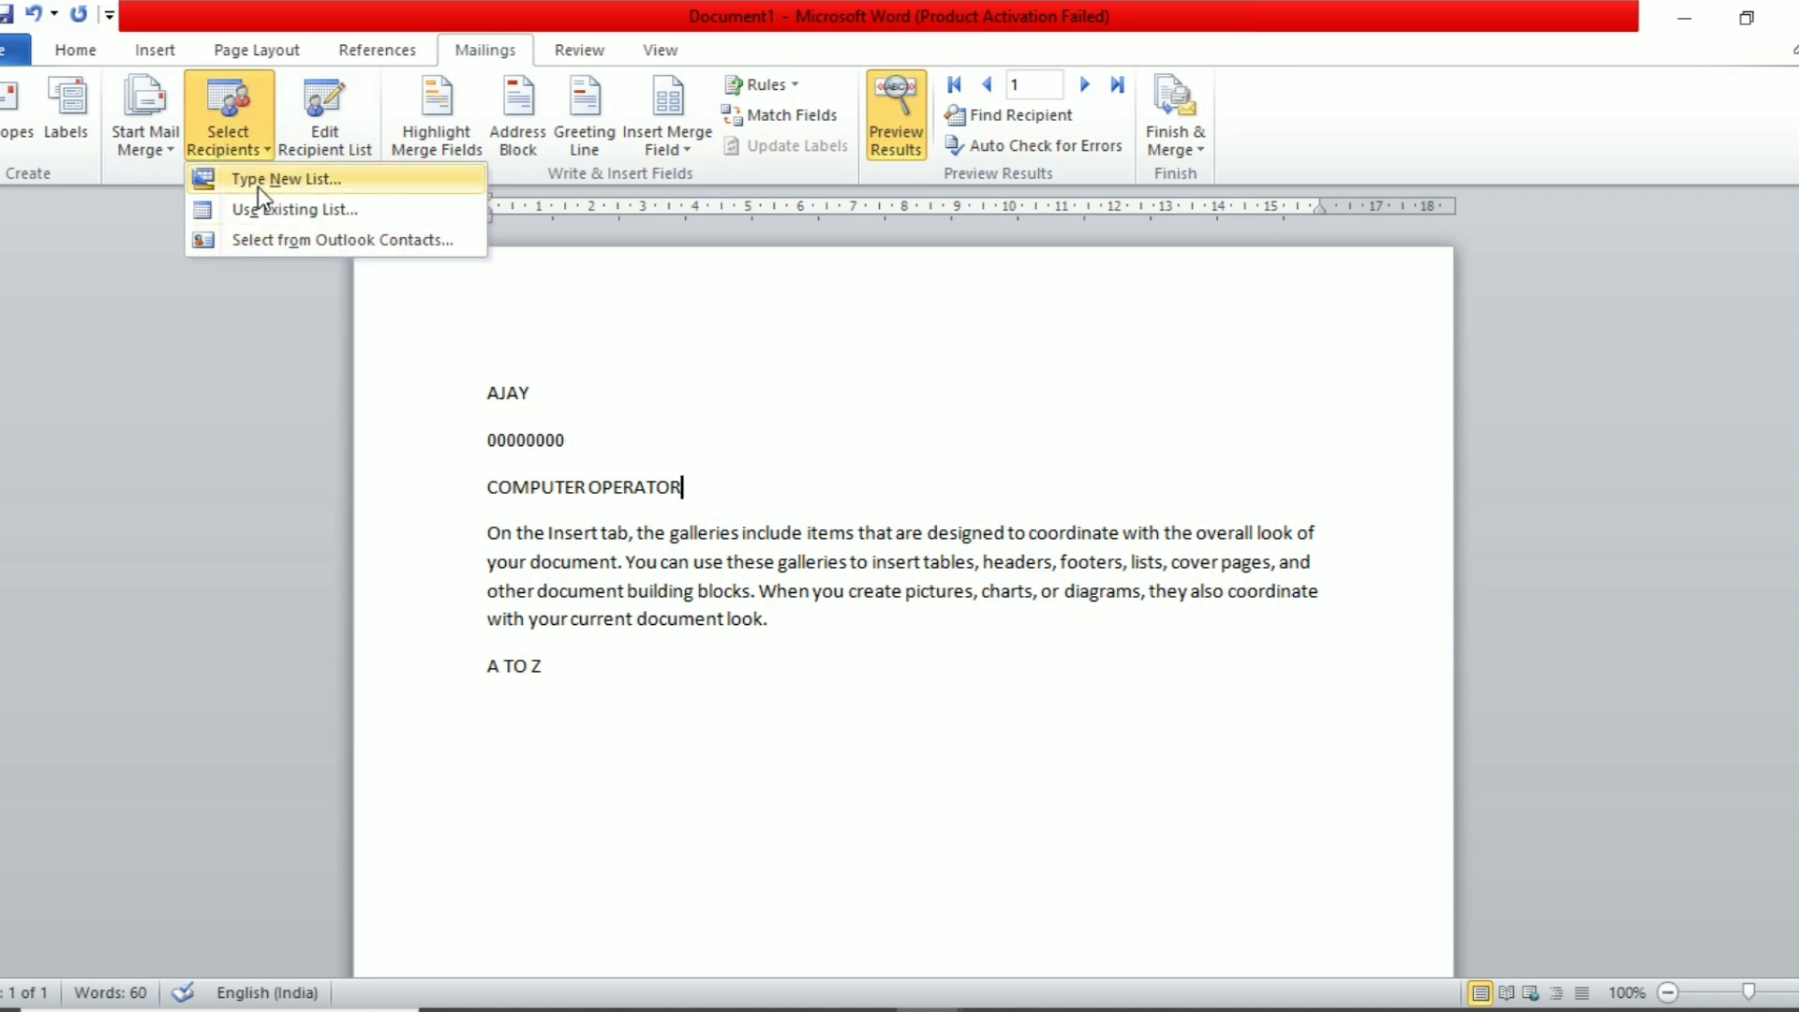
pyautogui.click(581, 312)
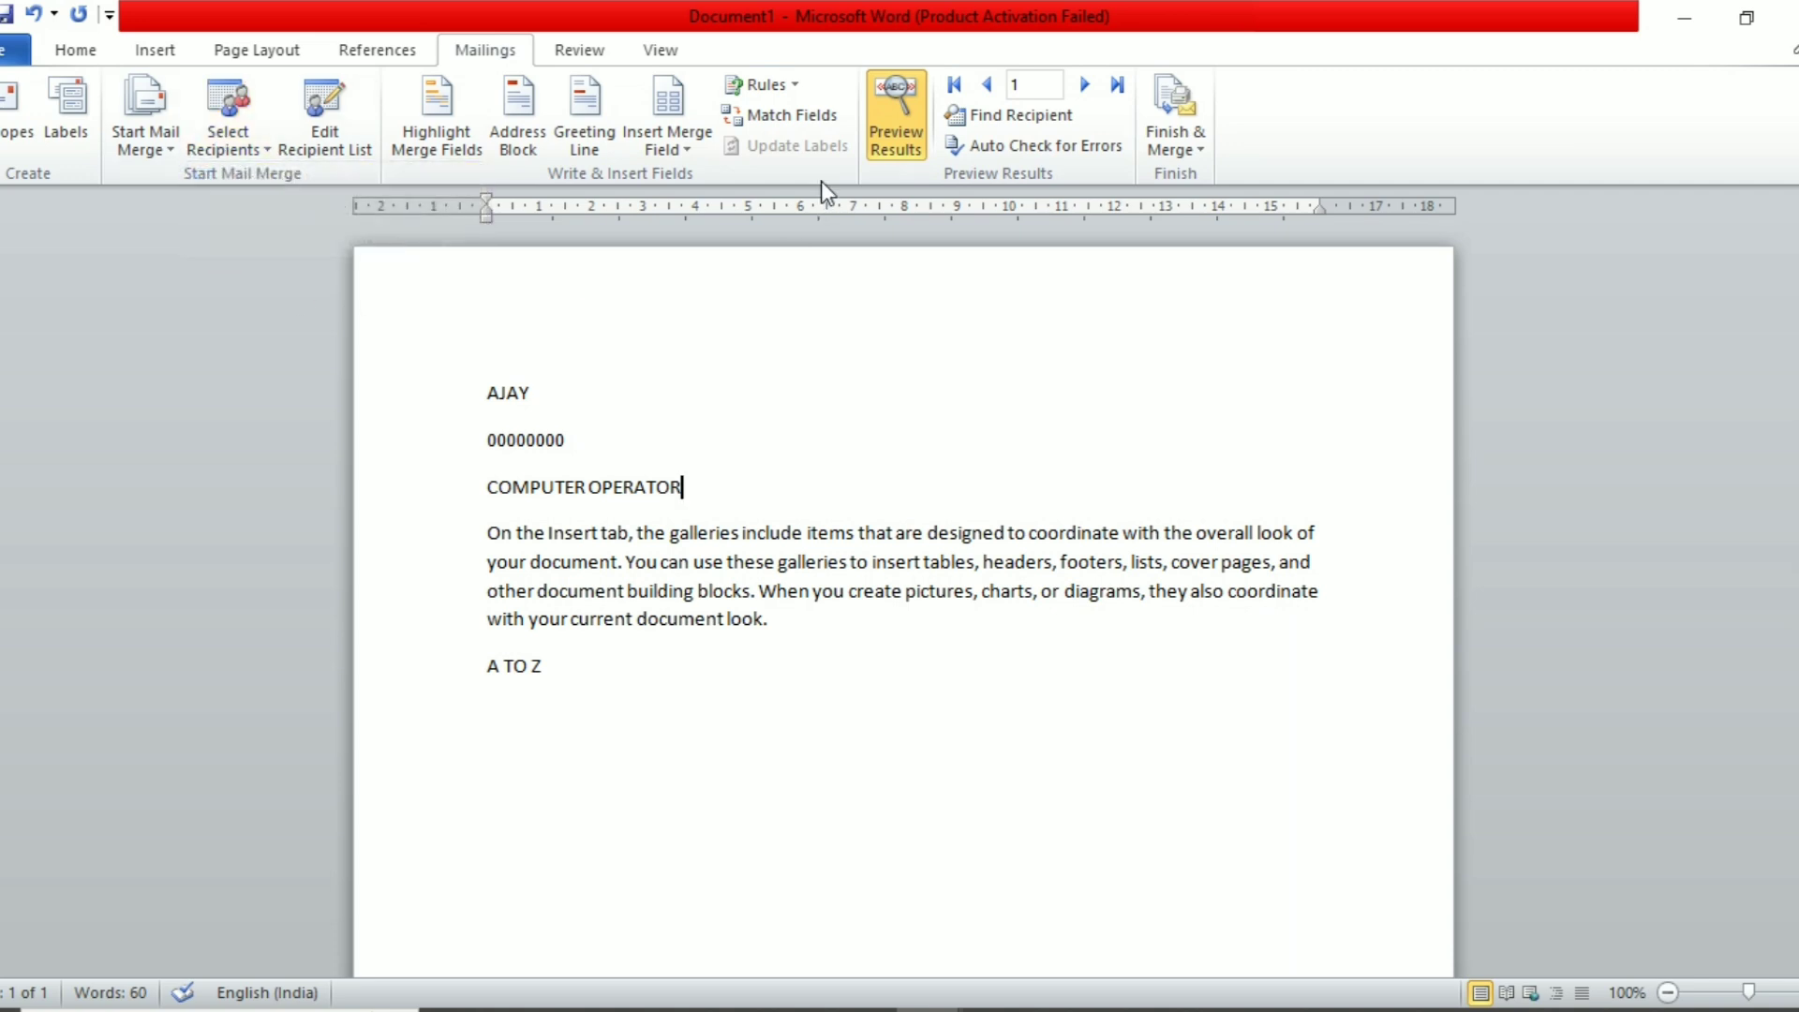
pyautogui.click(903, 104)
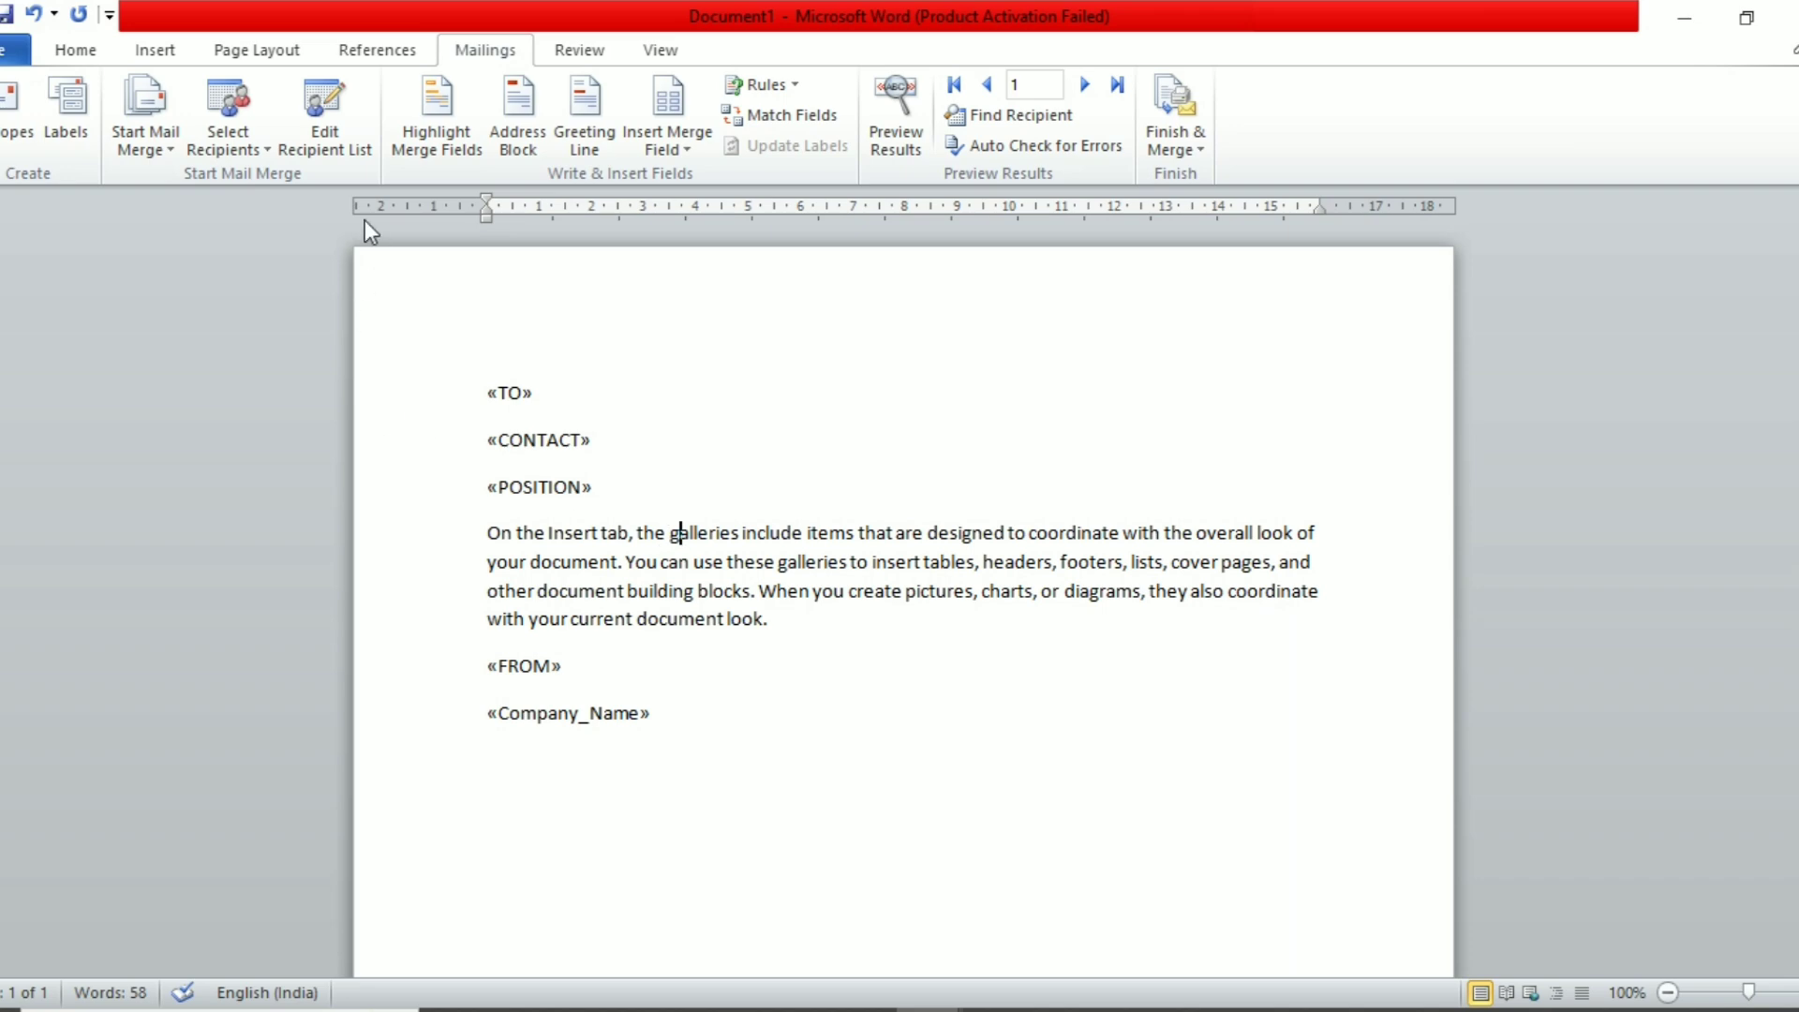
# Edit the MONDAYY.mdb data source and delete its Company Name column.
pyautogui.click(356, 155)
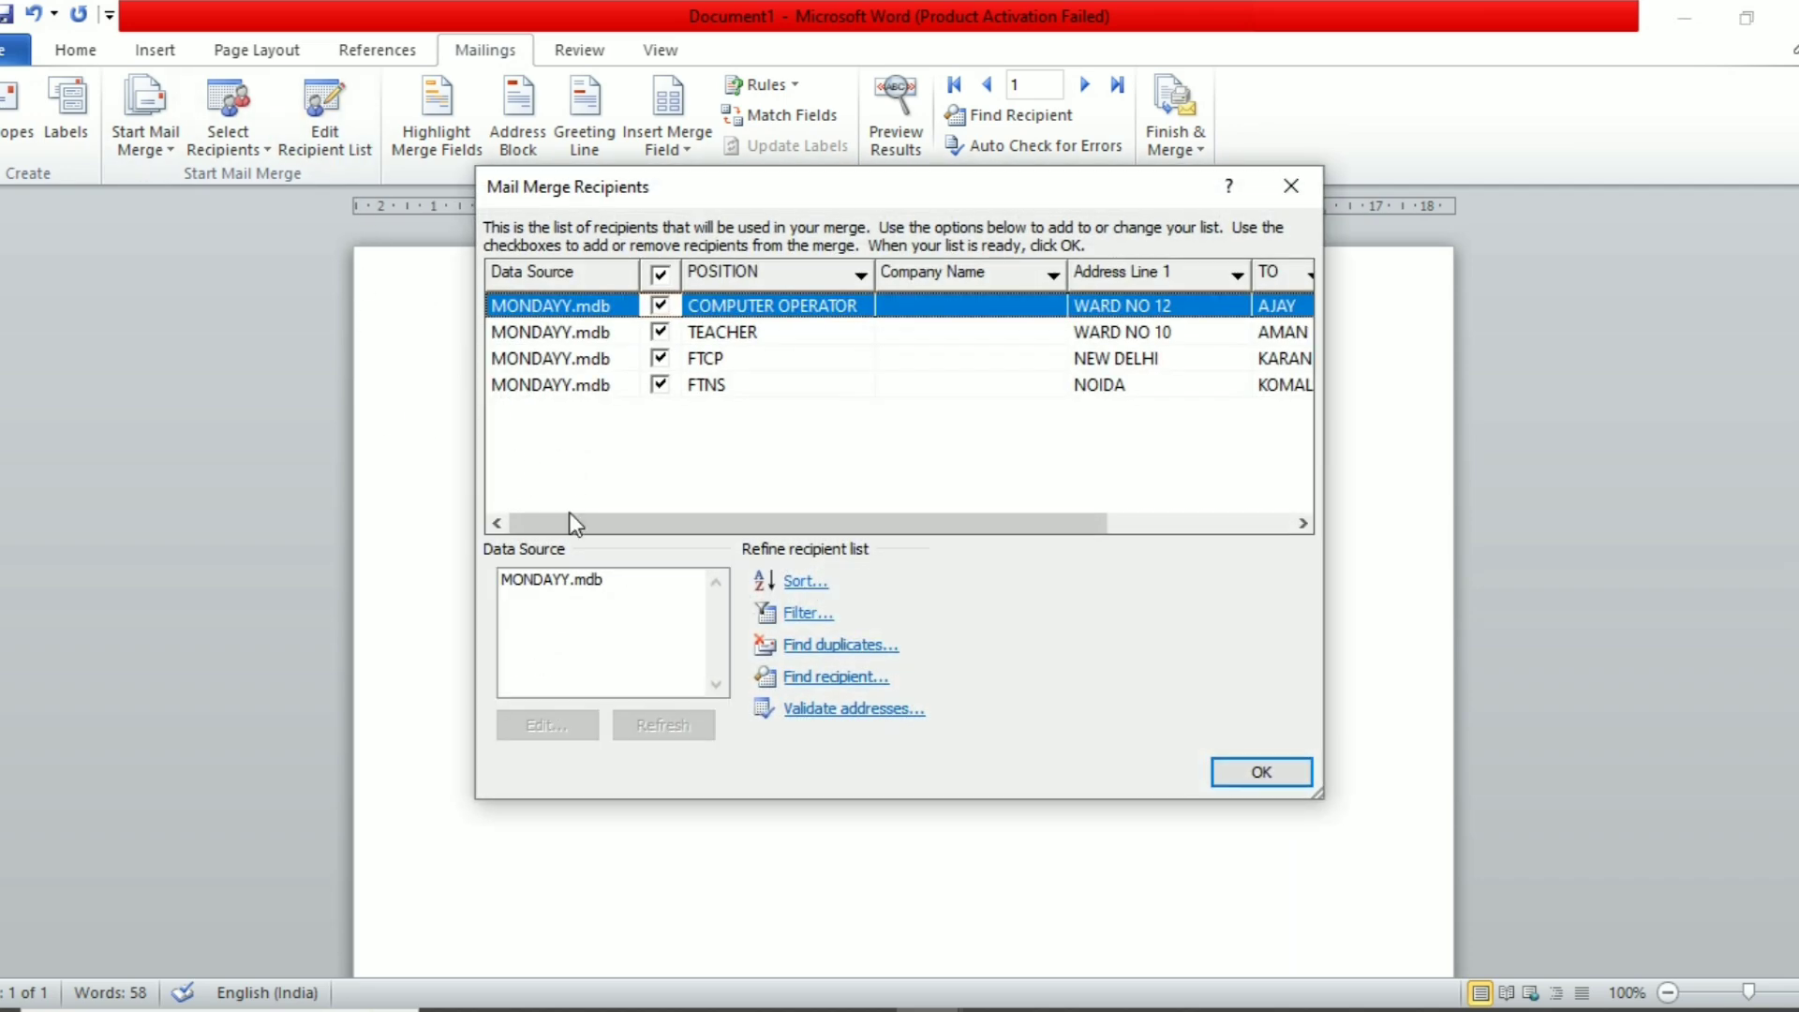
pyautogui.click(553, 579)
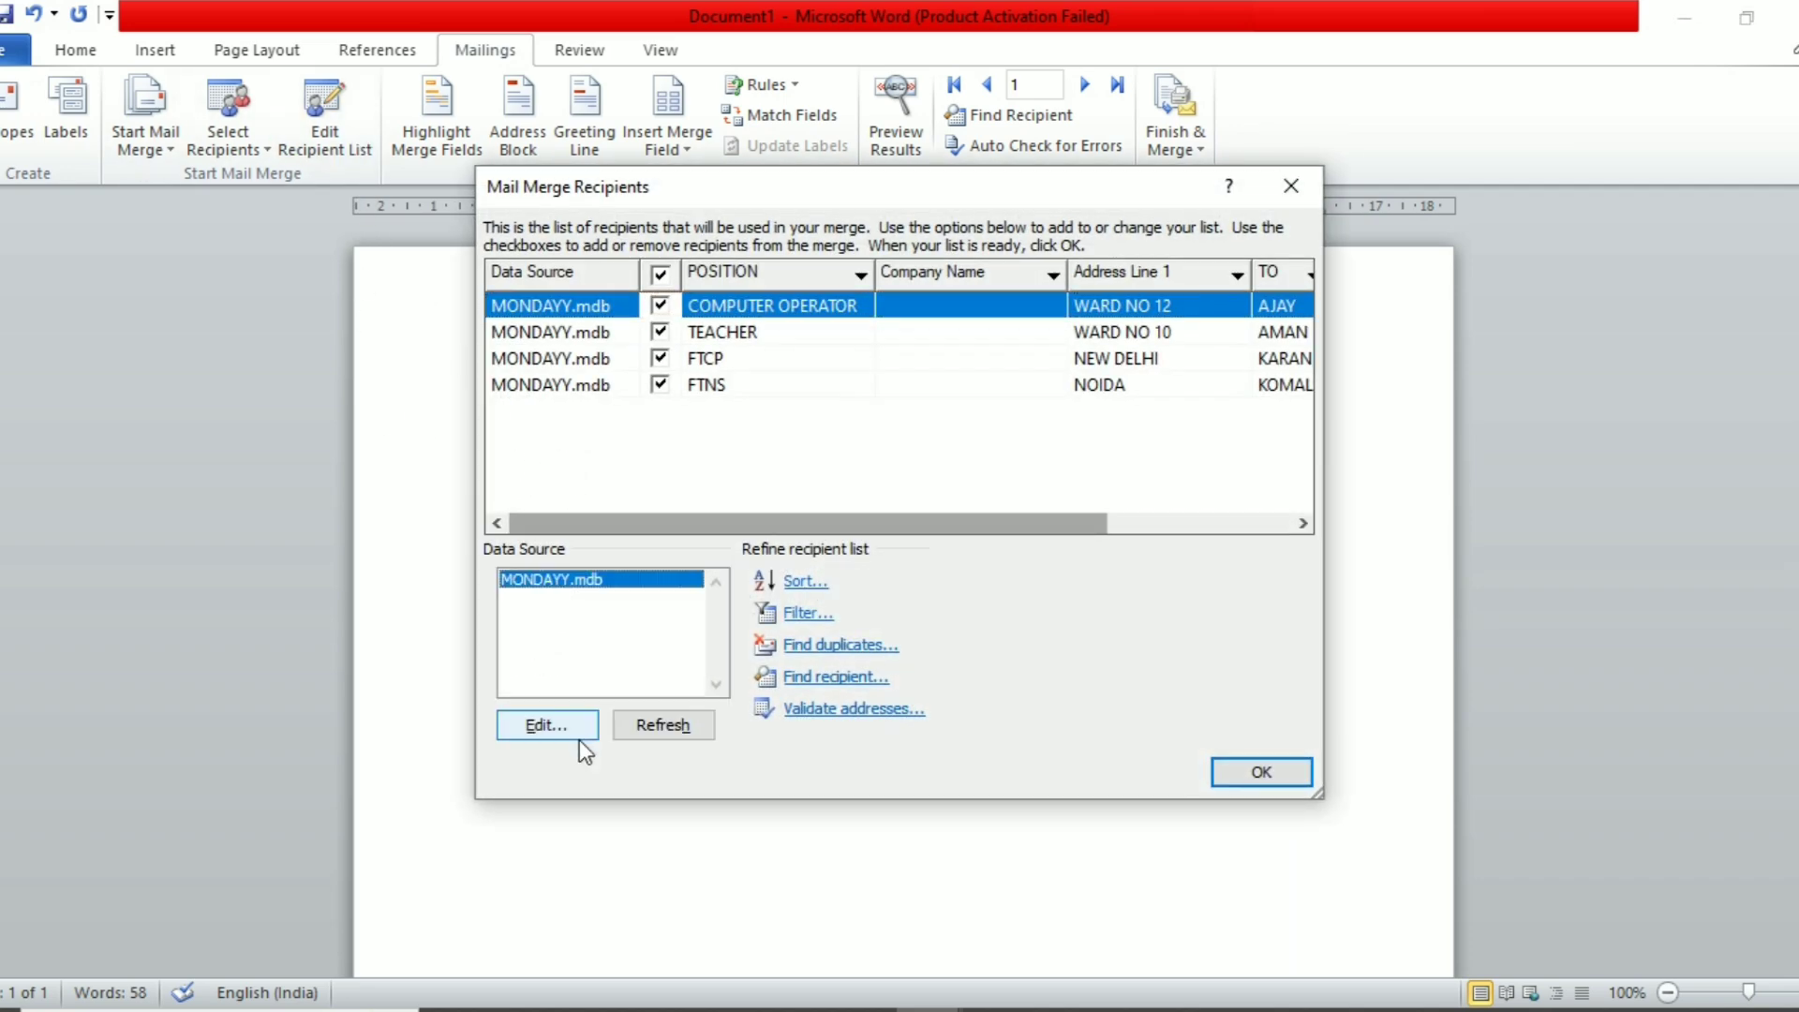
pyautogui.click(570, 731)
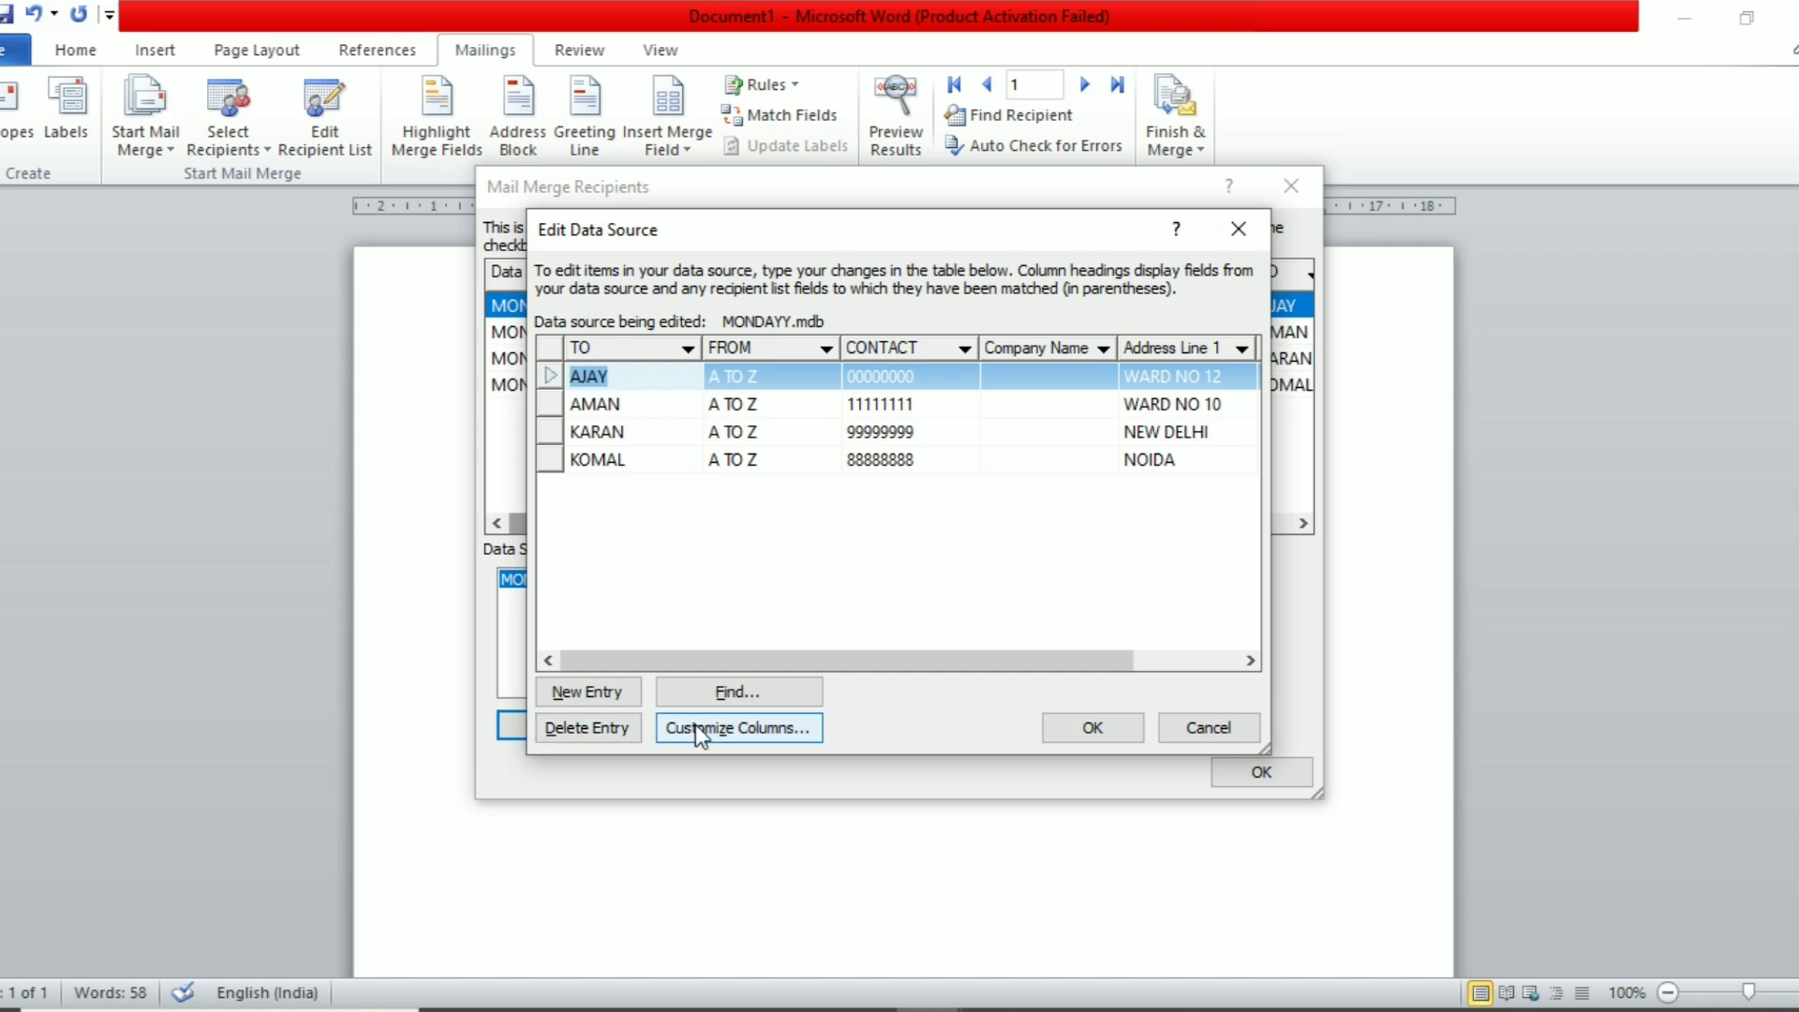
pyautogui.click(703, 727)
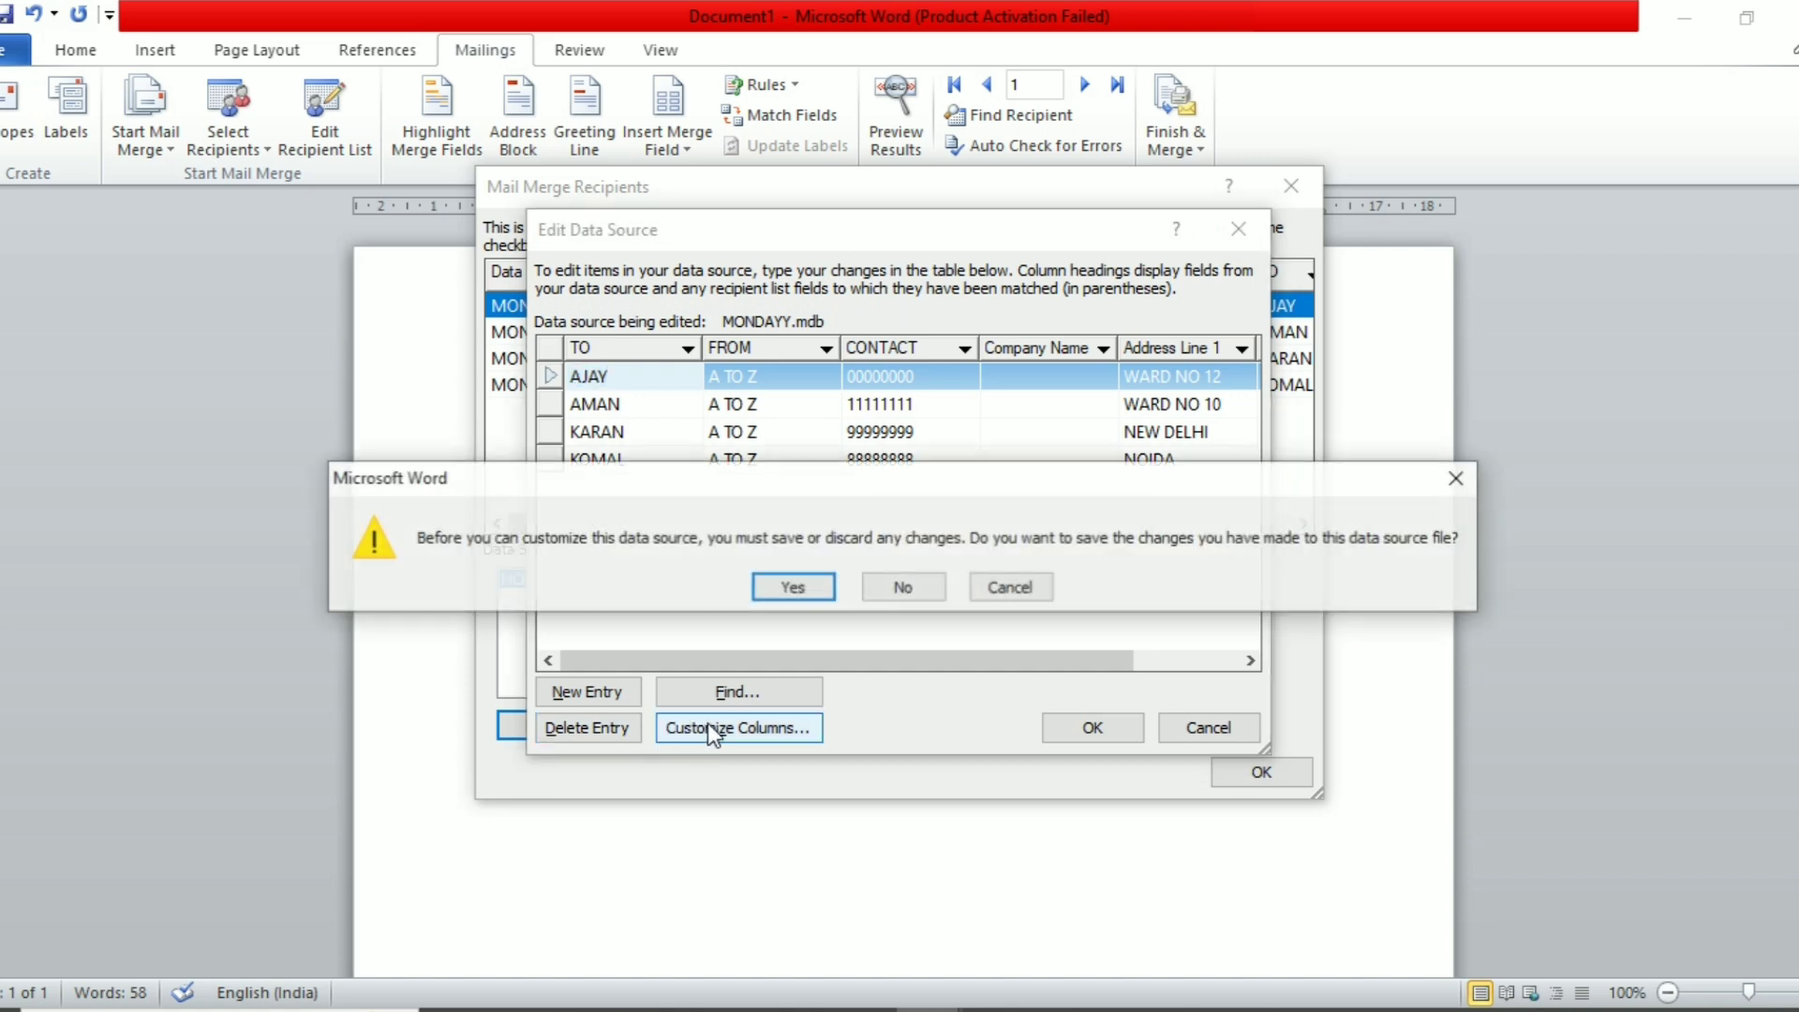
pyautogui.click(787, 590)
pyautogui.click(749, 410)
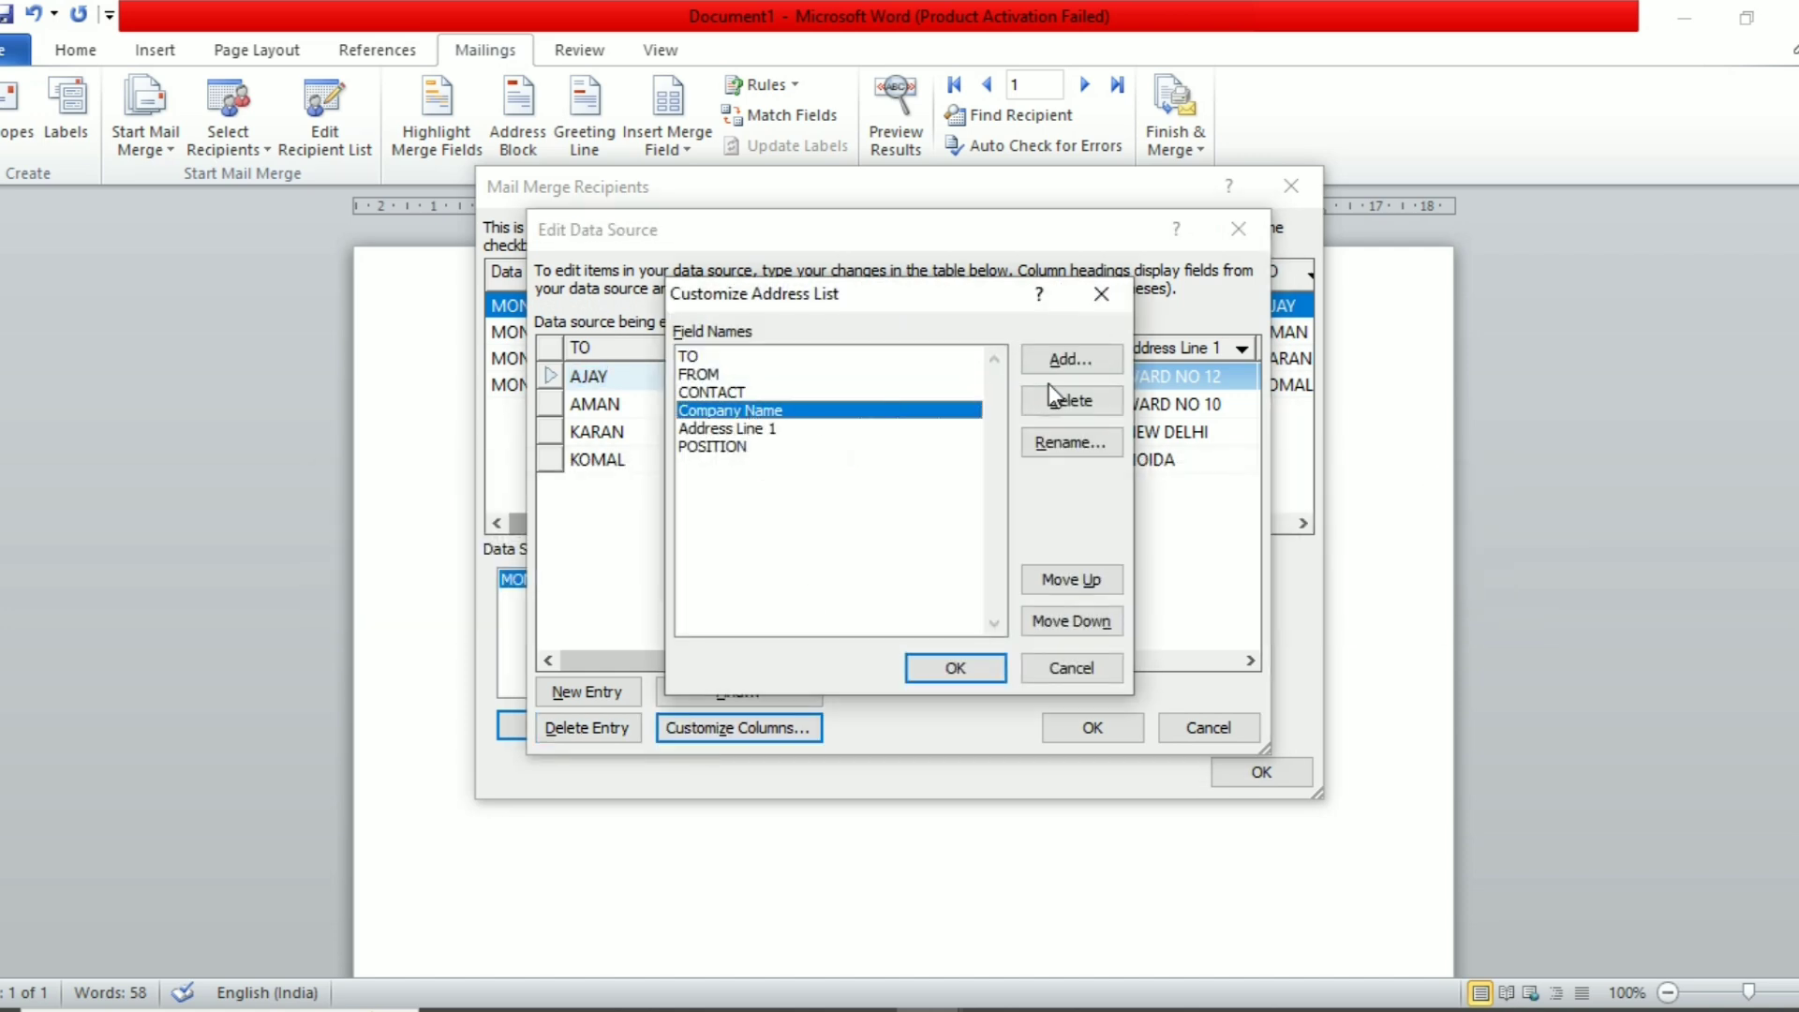
pyautogui.click(1070, 401)
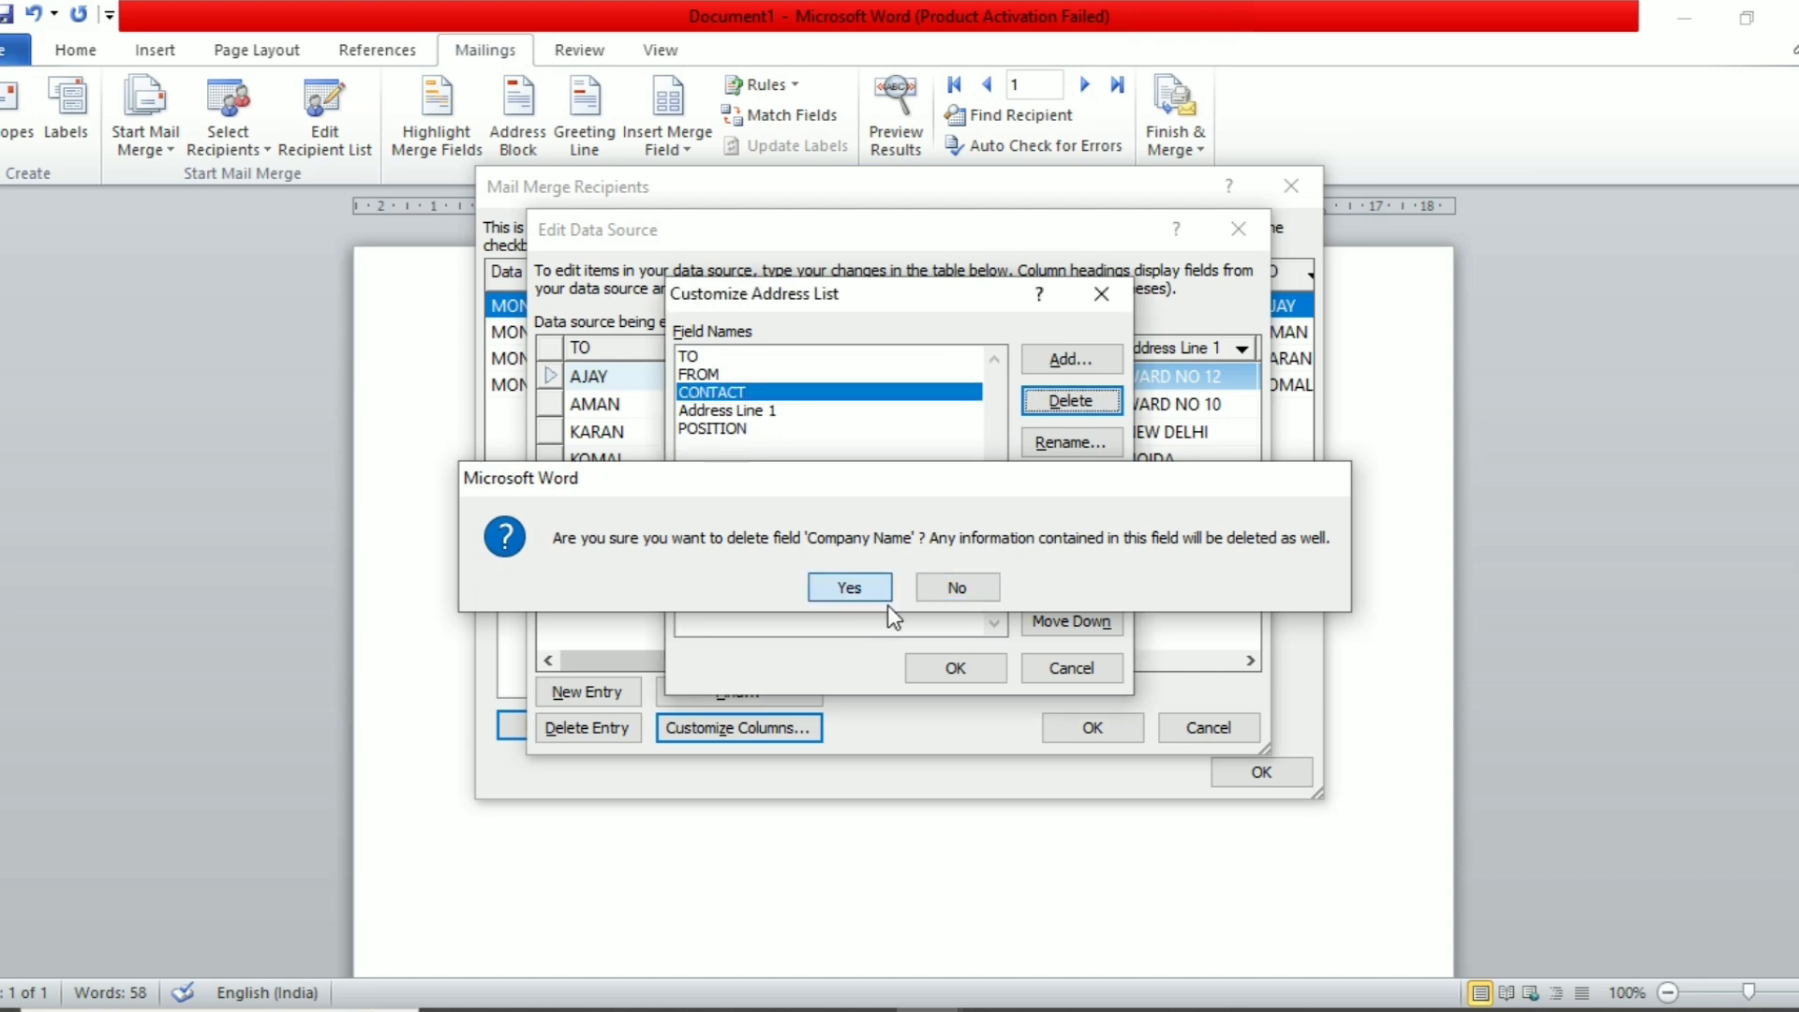
pyautogui.click(849, 585)
pyautogui.click(977, 671)
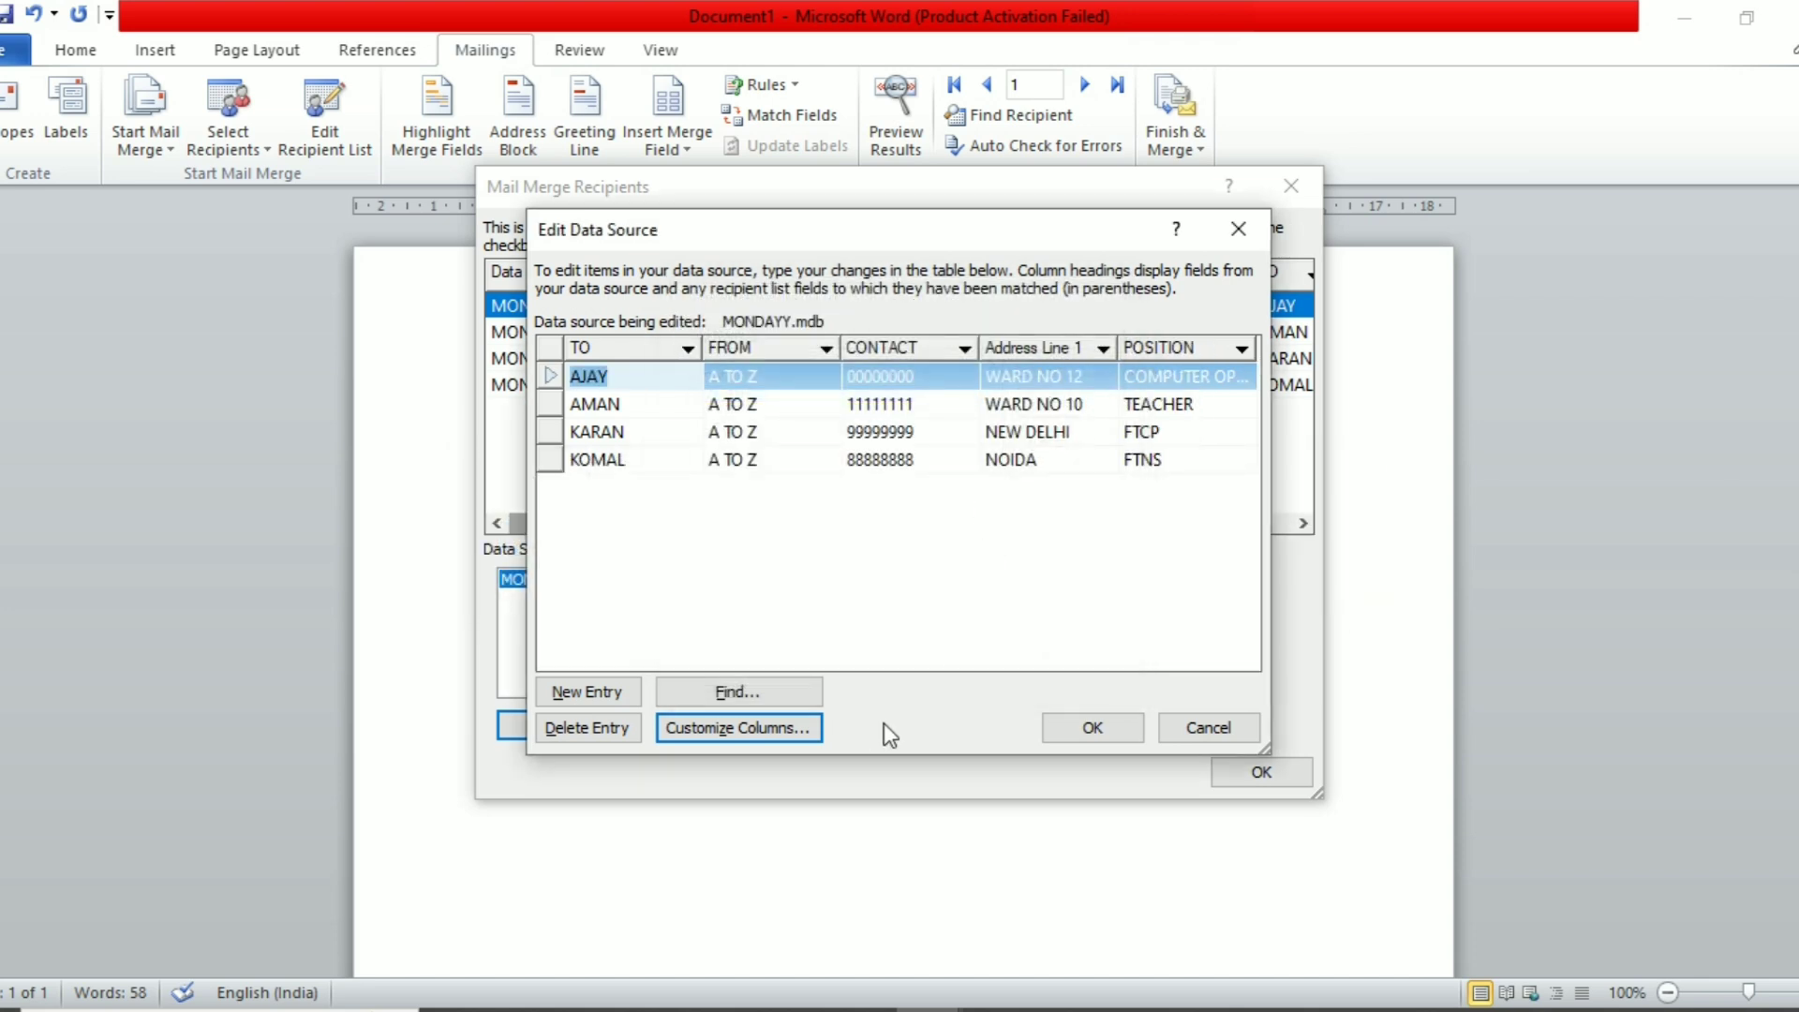
# Save the changes to the MONDAYY.mdb recipient list and close the recipient list.
pyautogui.click(1078, 728)
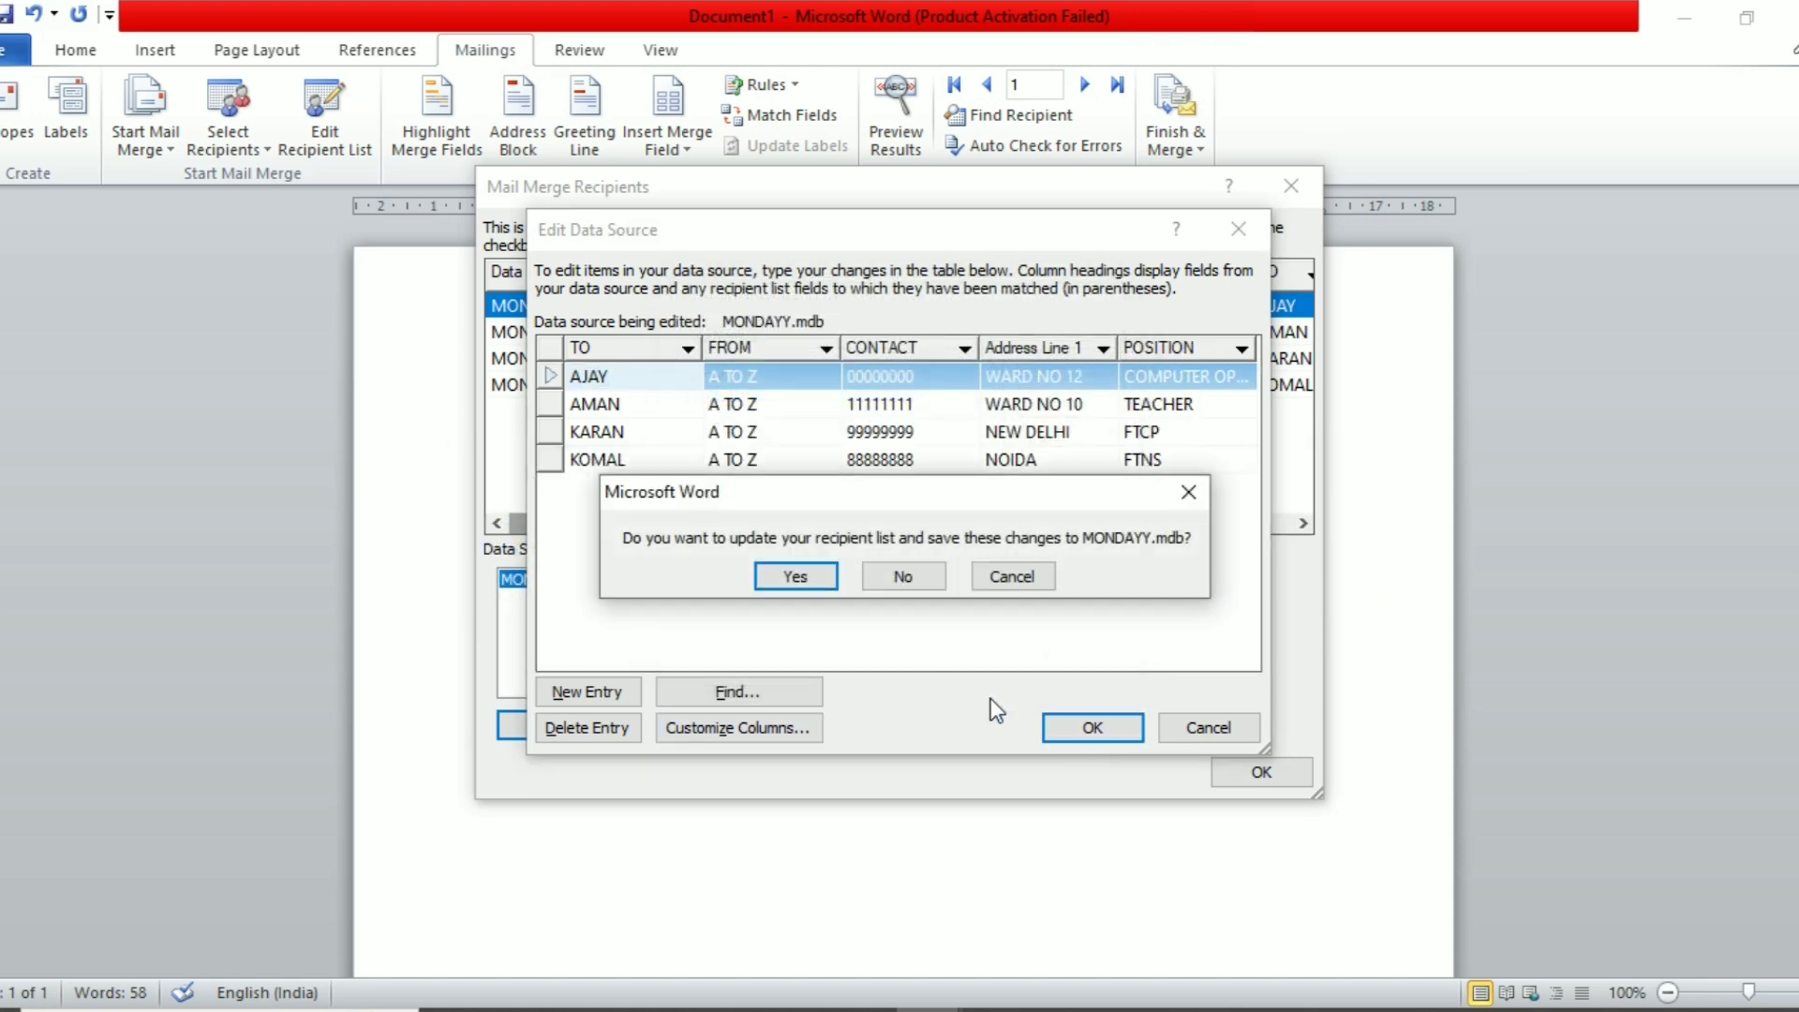
pyautogui.click(785, 576)
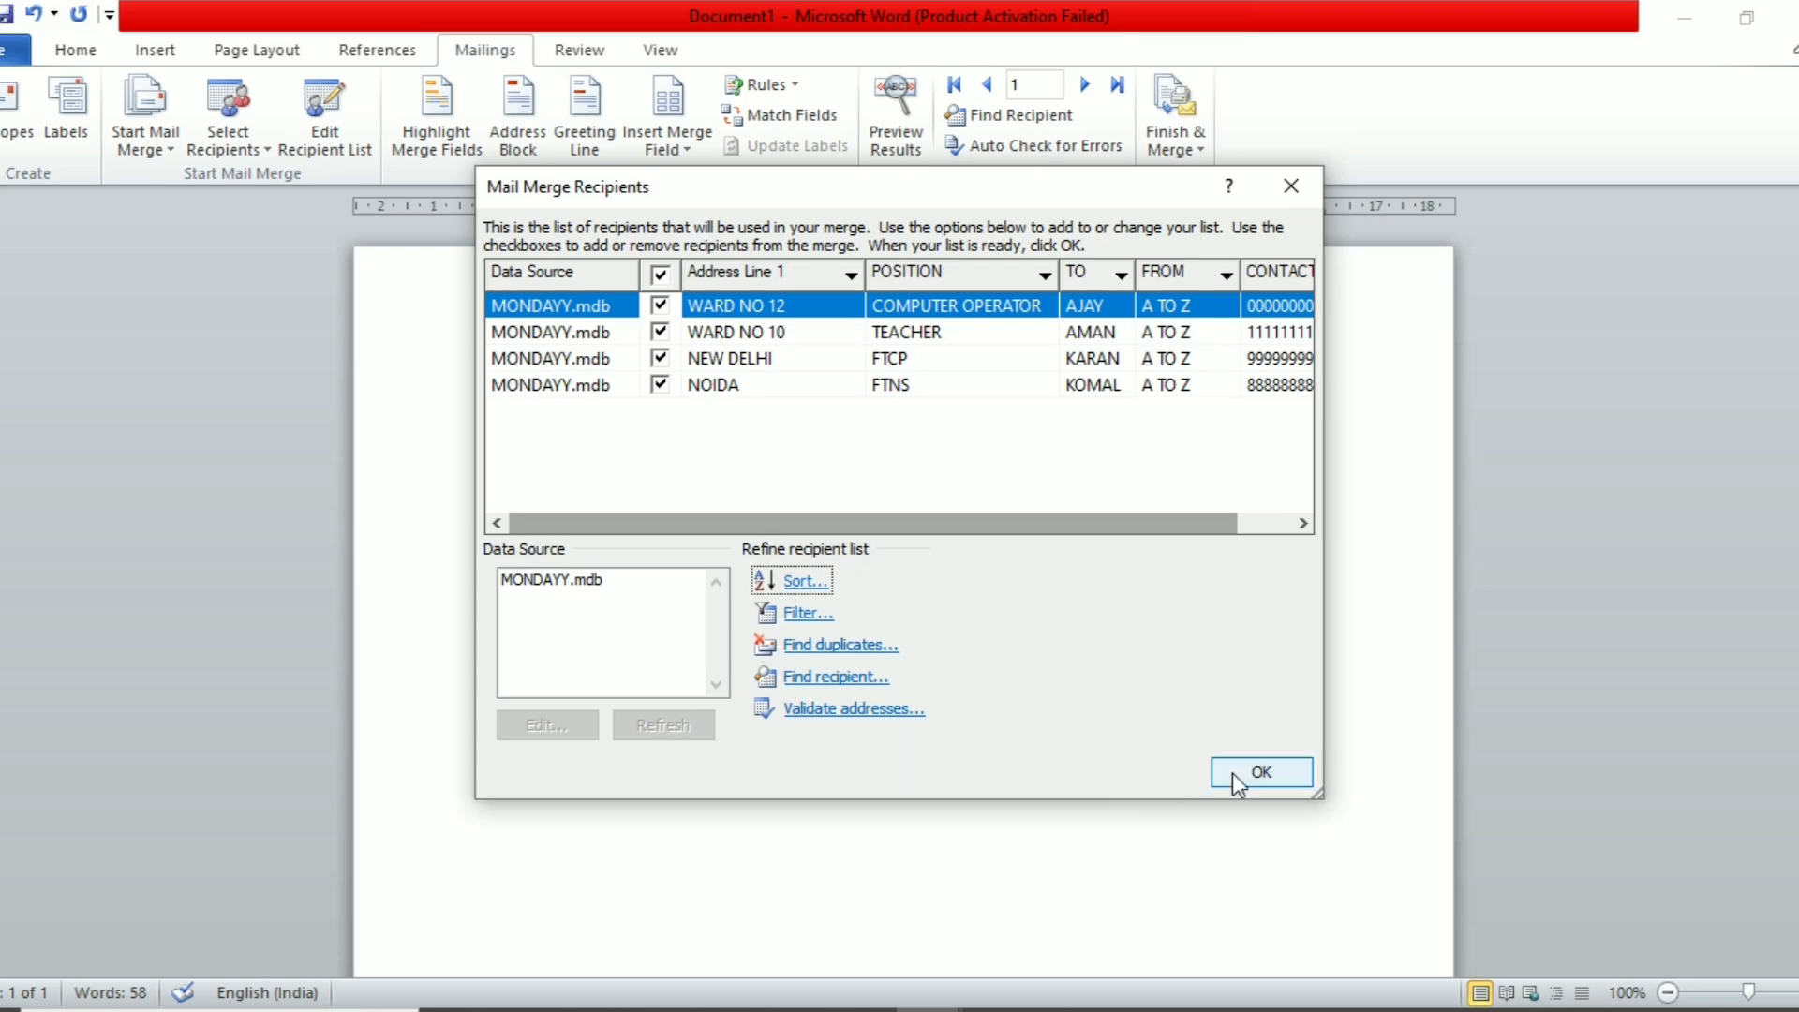
pyautogui.click(1236, 773)
# Replace the Company_Name merge field below FROM with the Address_Line_1 field.
pyautogui.click(638, 738)
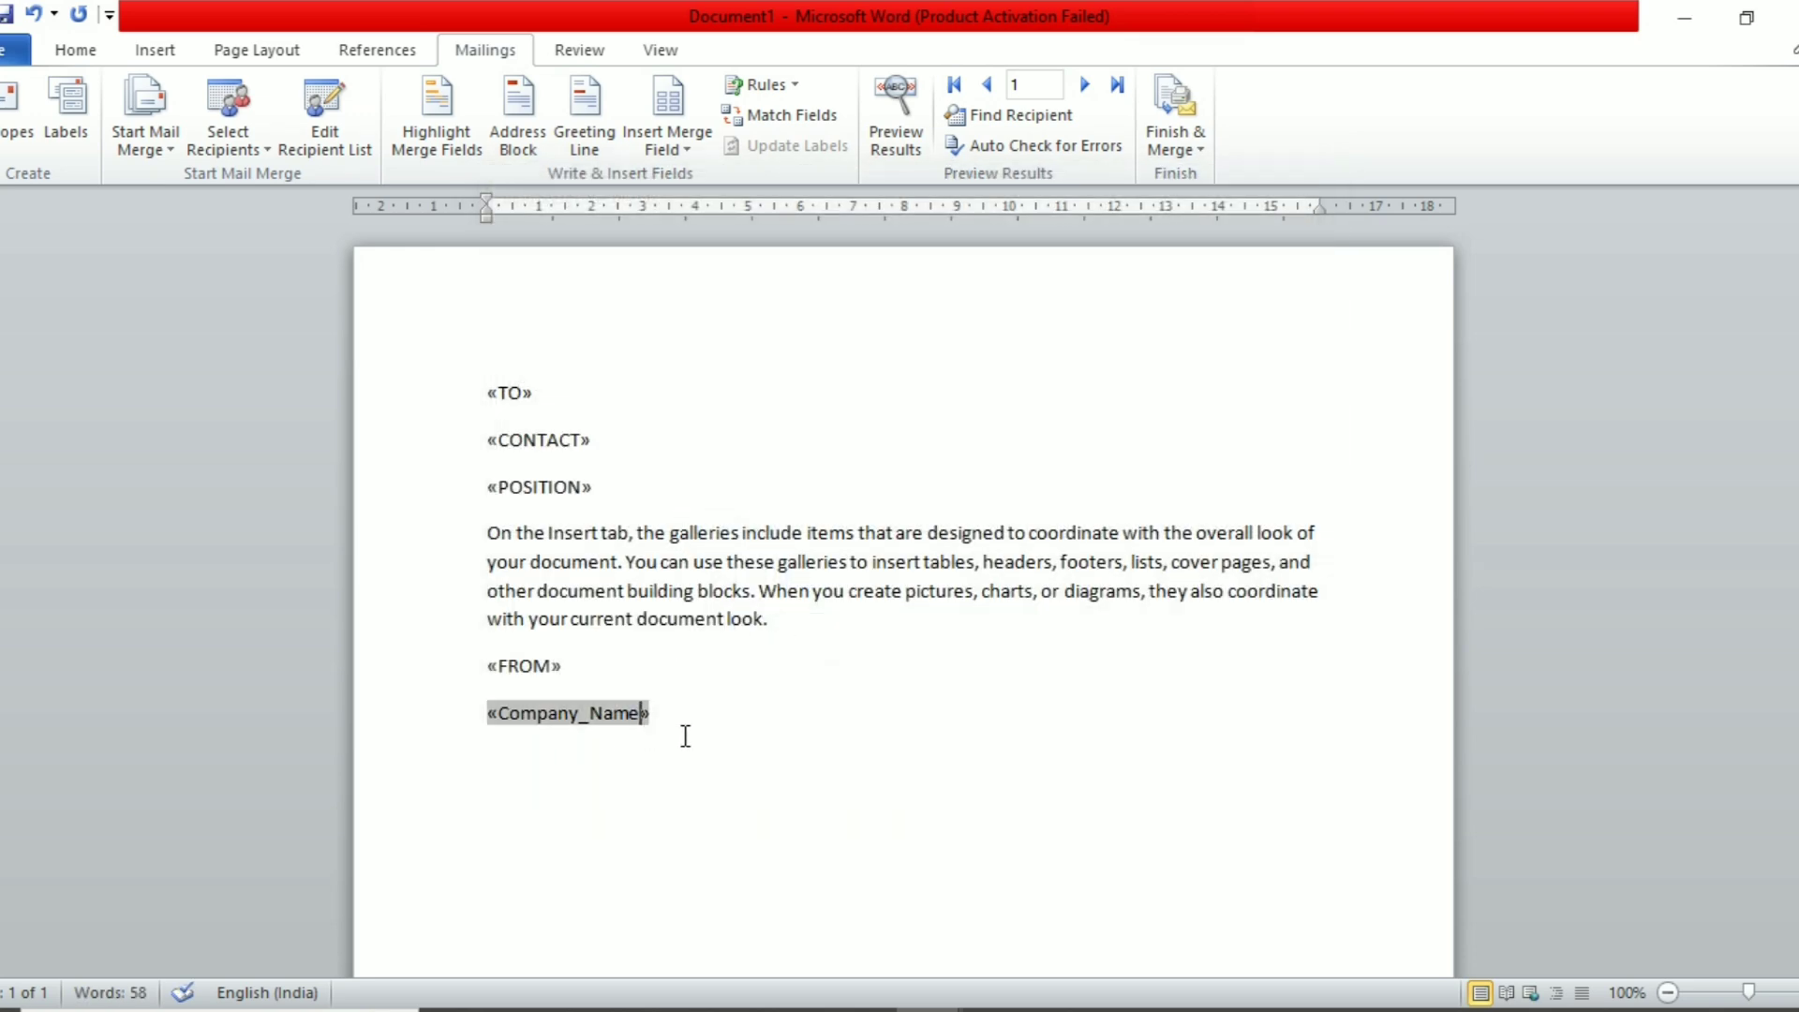
pyautogui.click(461, 711)
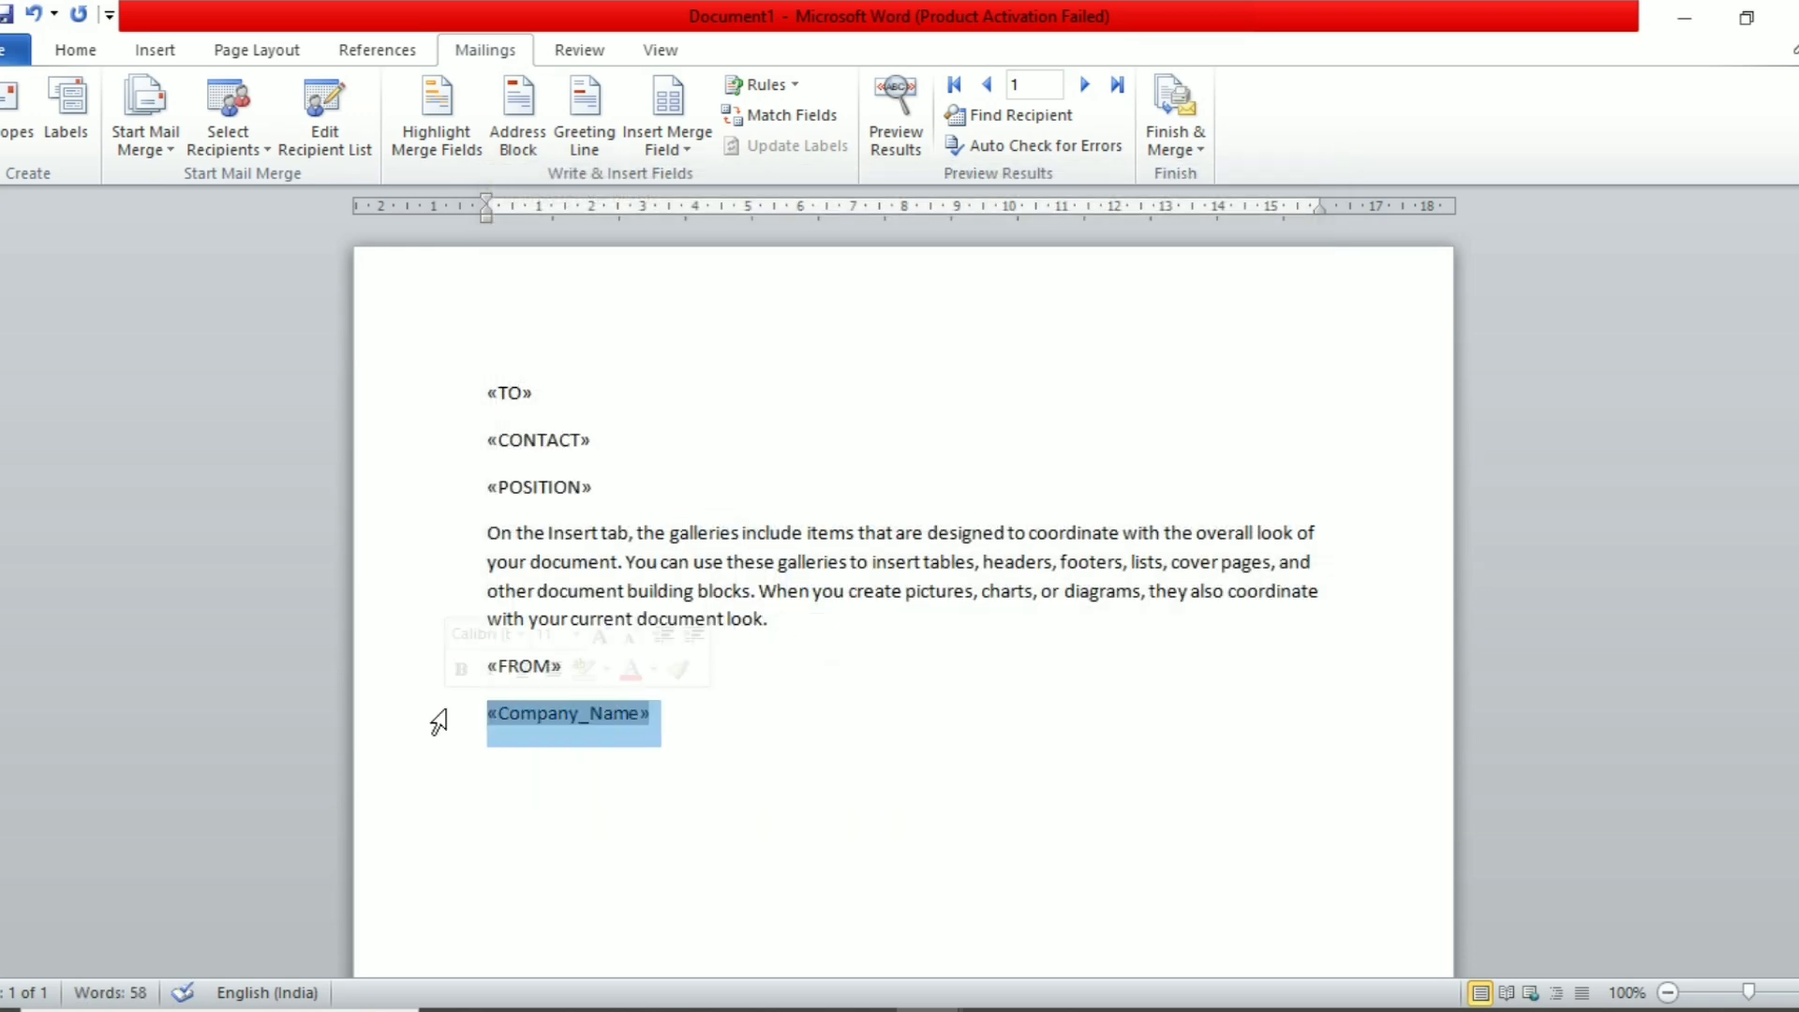
pyautogui.press('Delete')
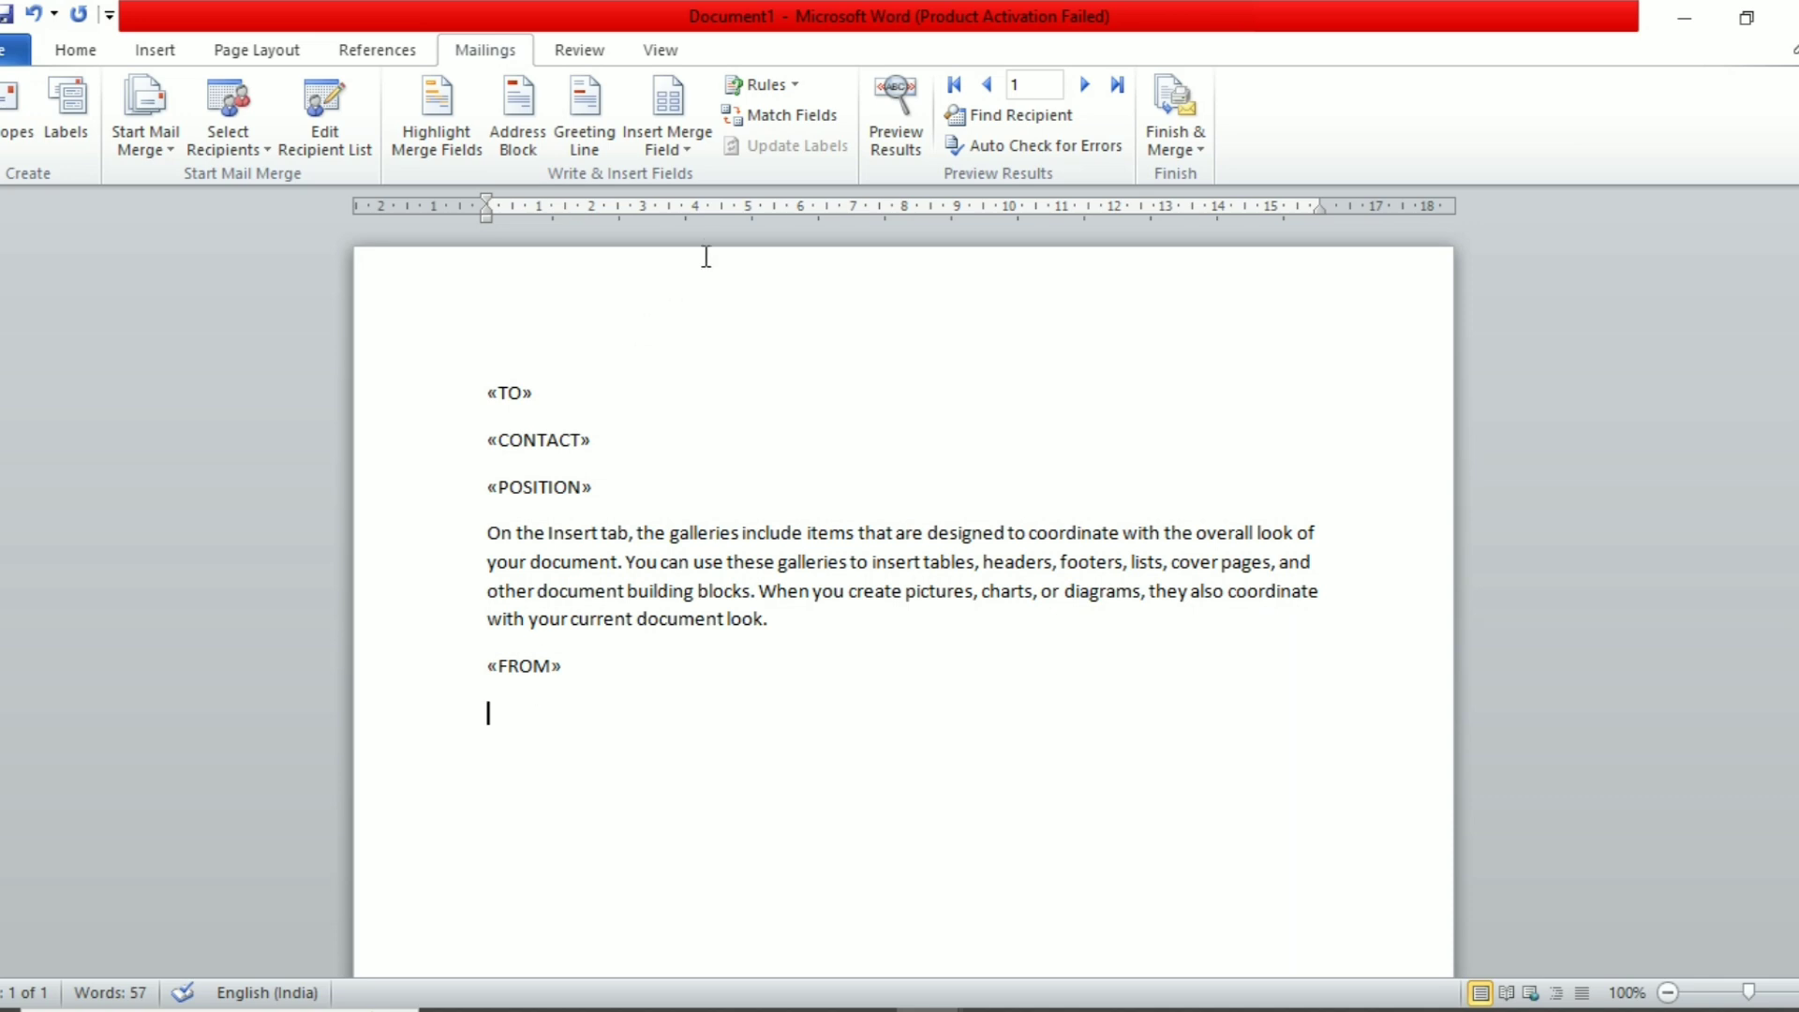
pyautogui.click(682, 146)
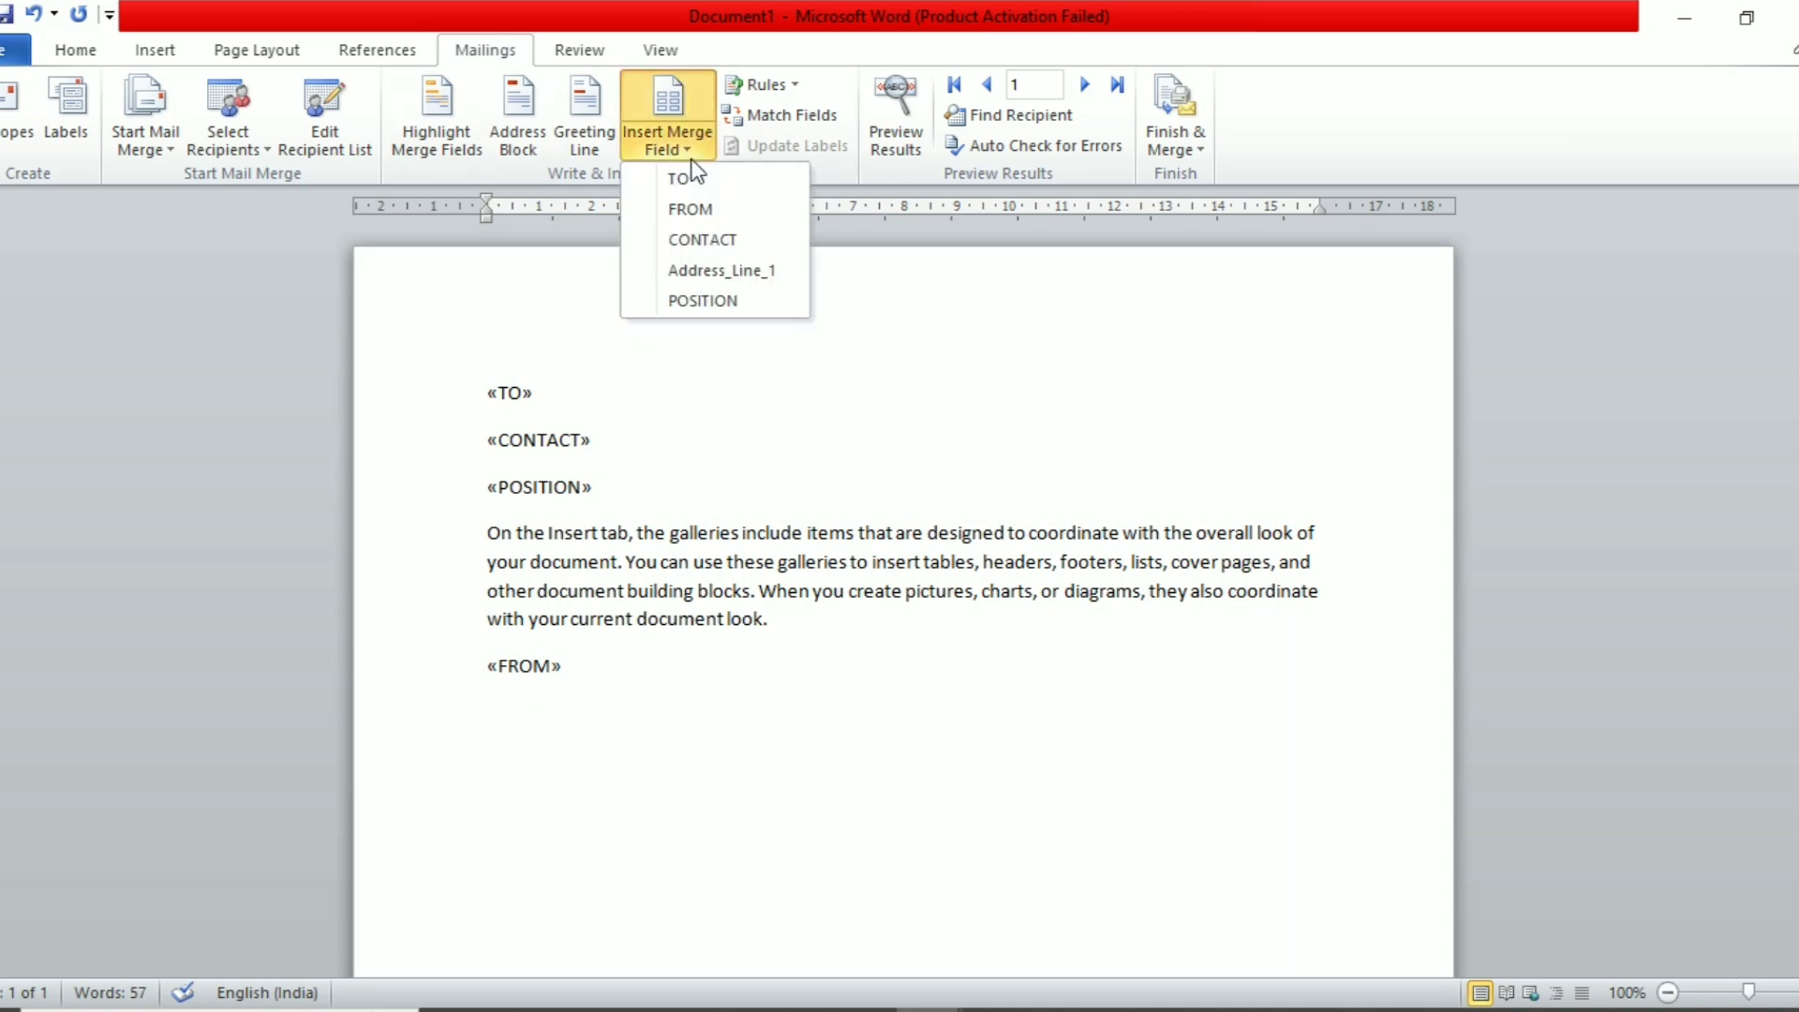
pyautogui.click(723, 273)
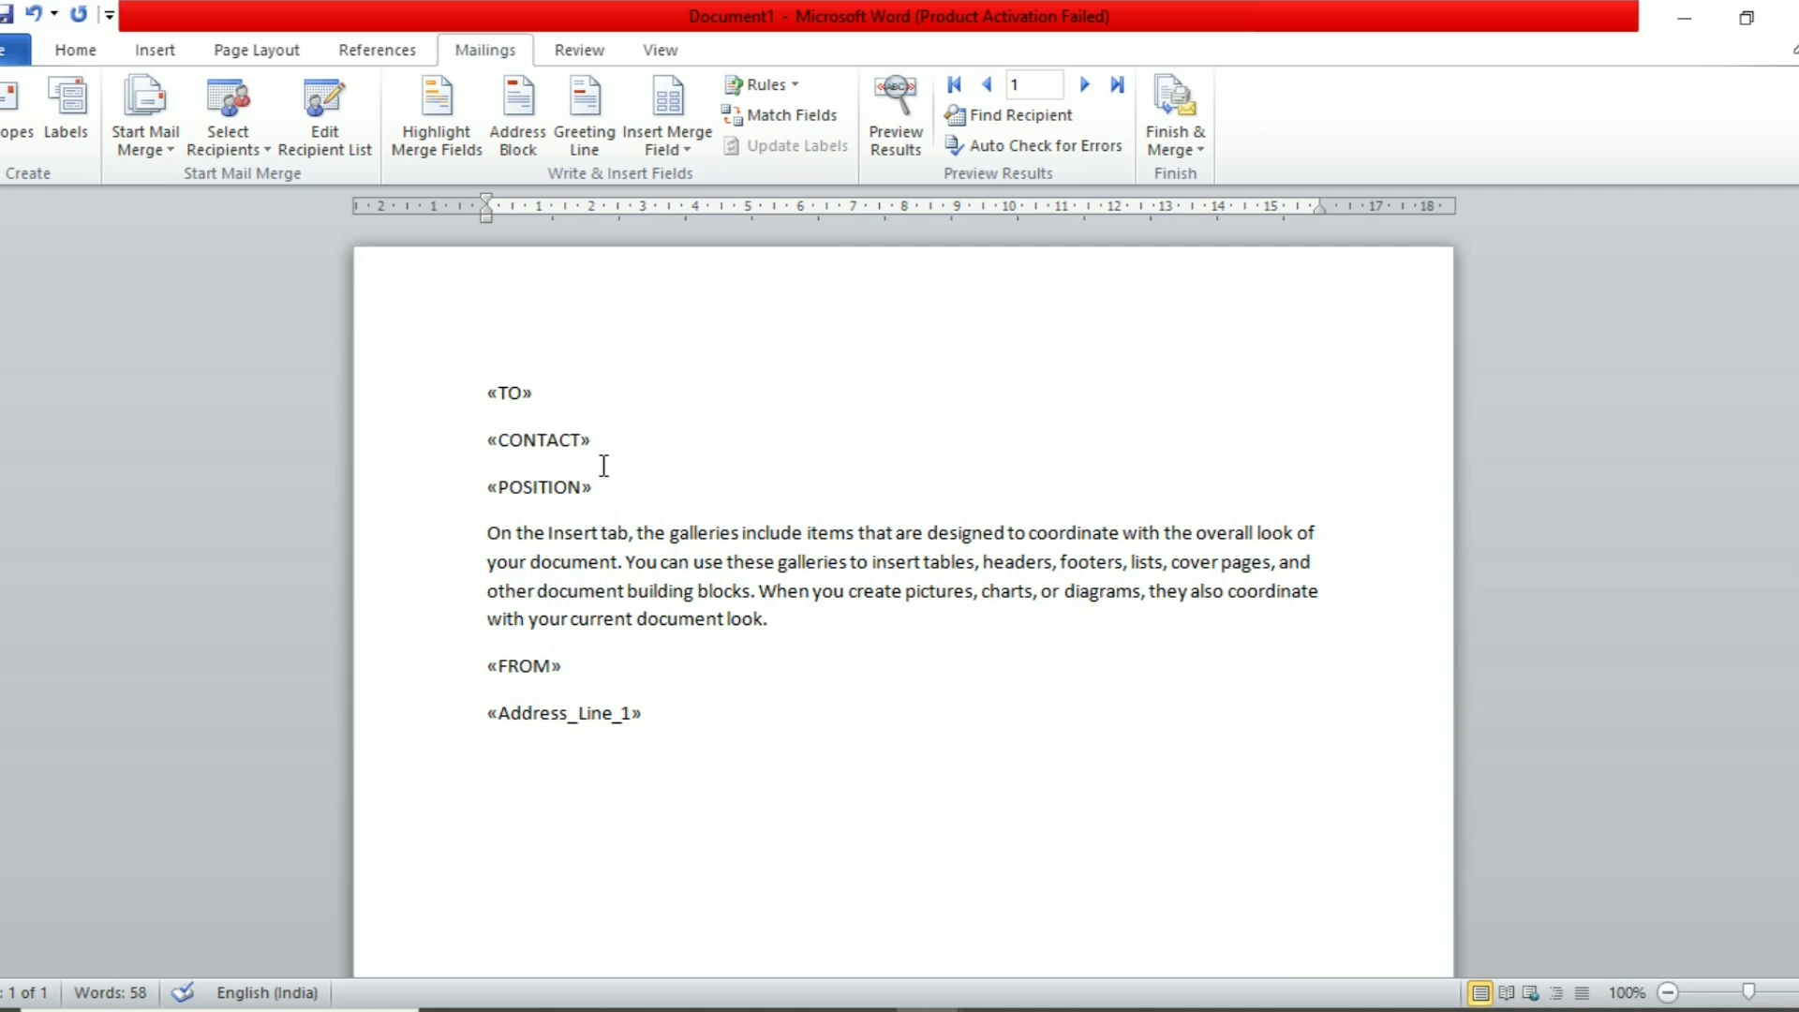
# Highlight all merge fields in the letter to check them, and turn the highlighting back off.
pyautogui.click(459, 145)
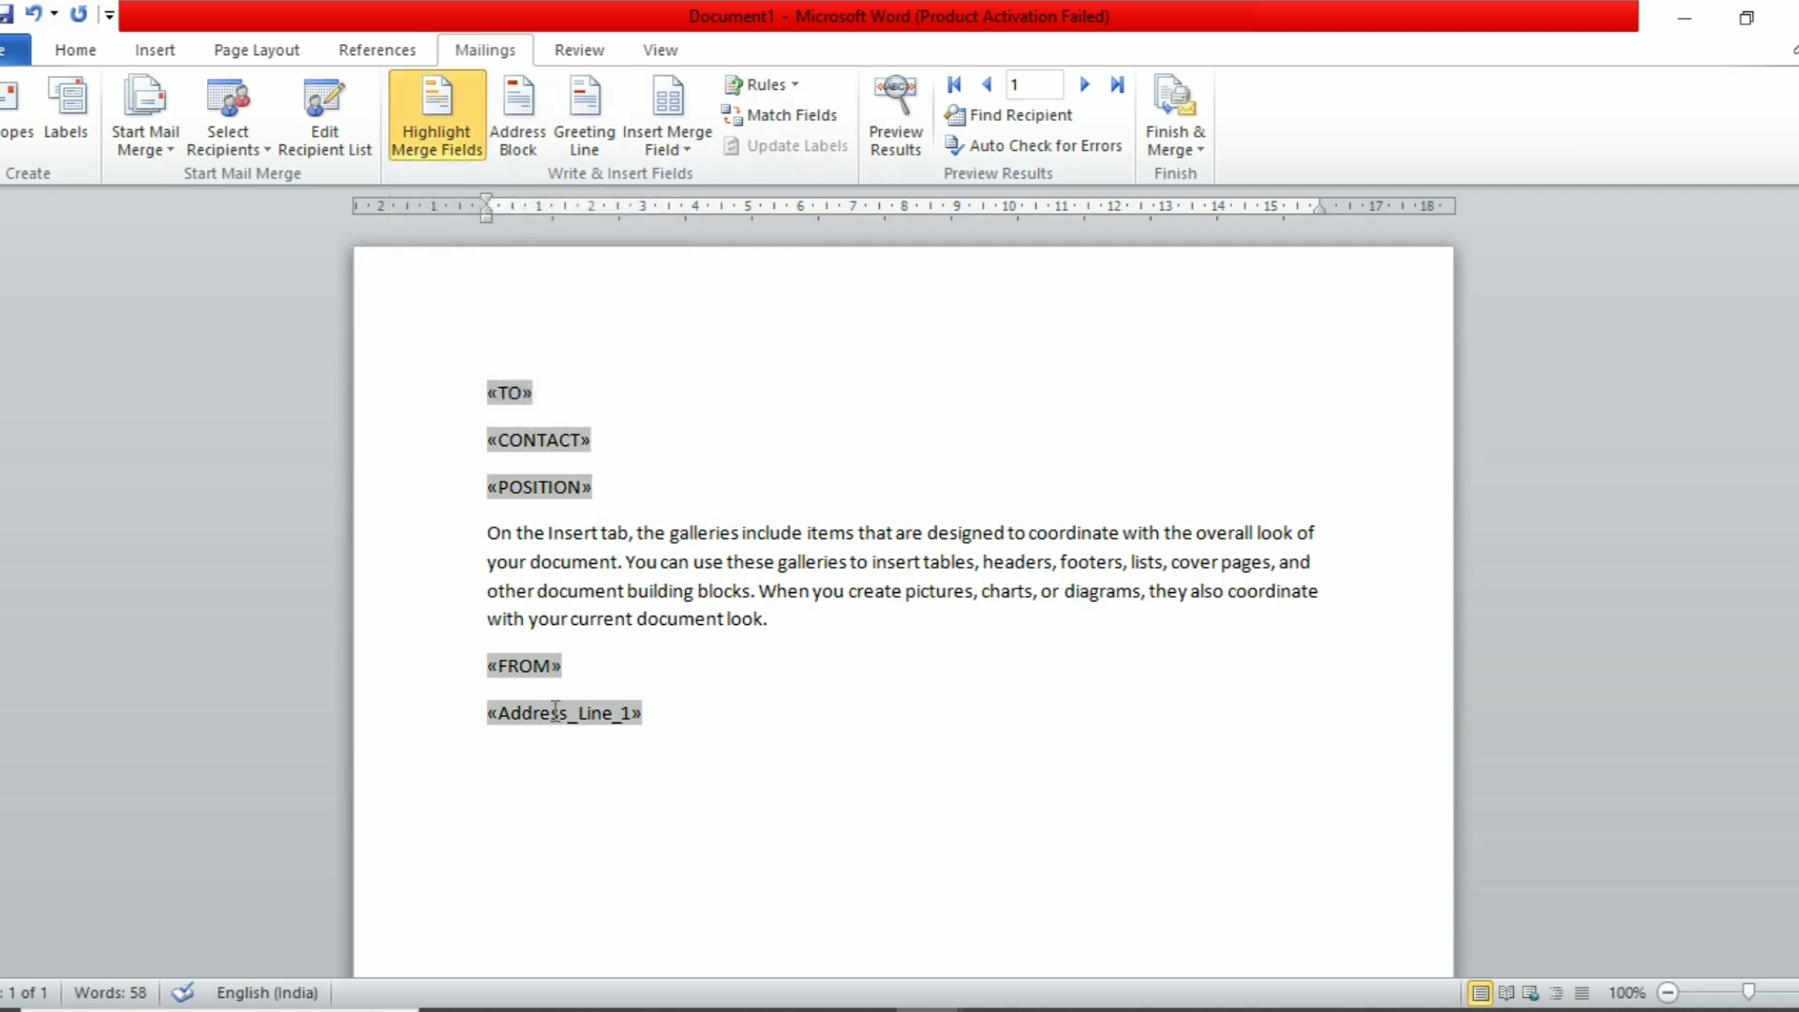
pyautogui.click(461, 126)
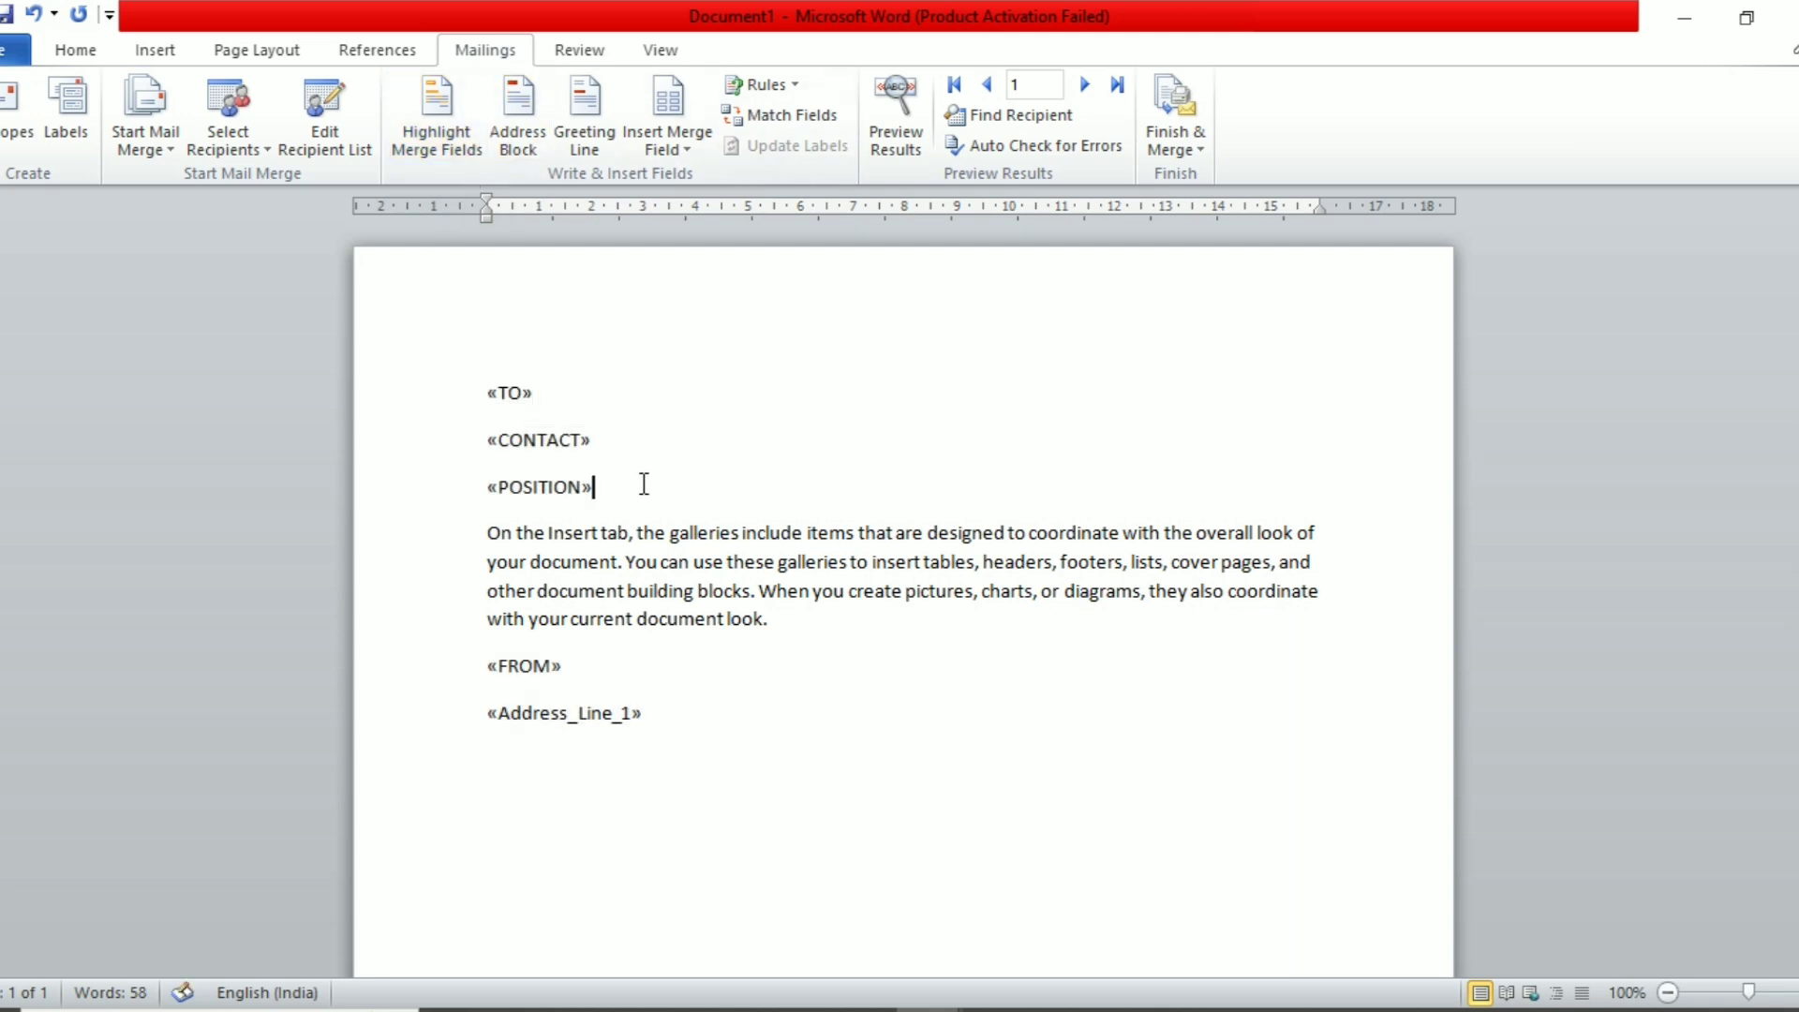
# Add an empty line below the POSITION field and delete the FROM and Address_Line_1 fields.
pyautogui.press('Return')
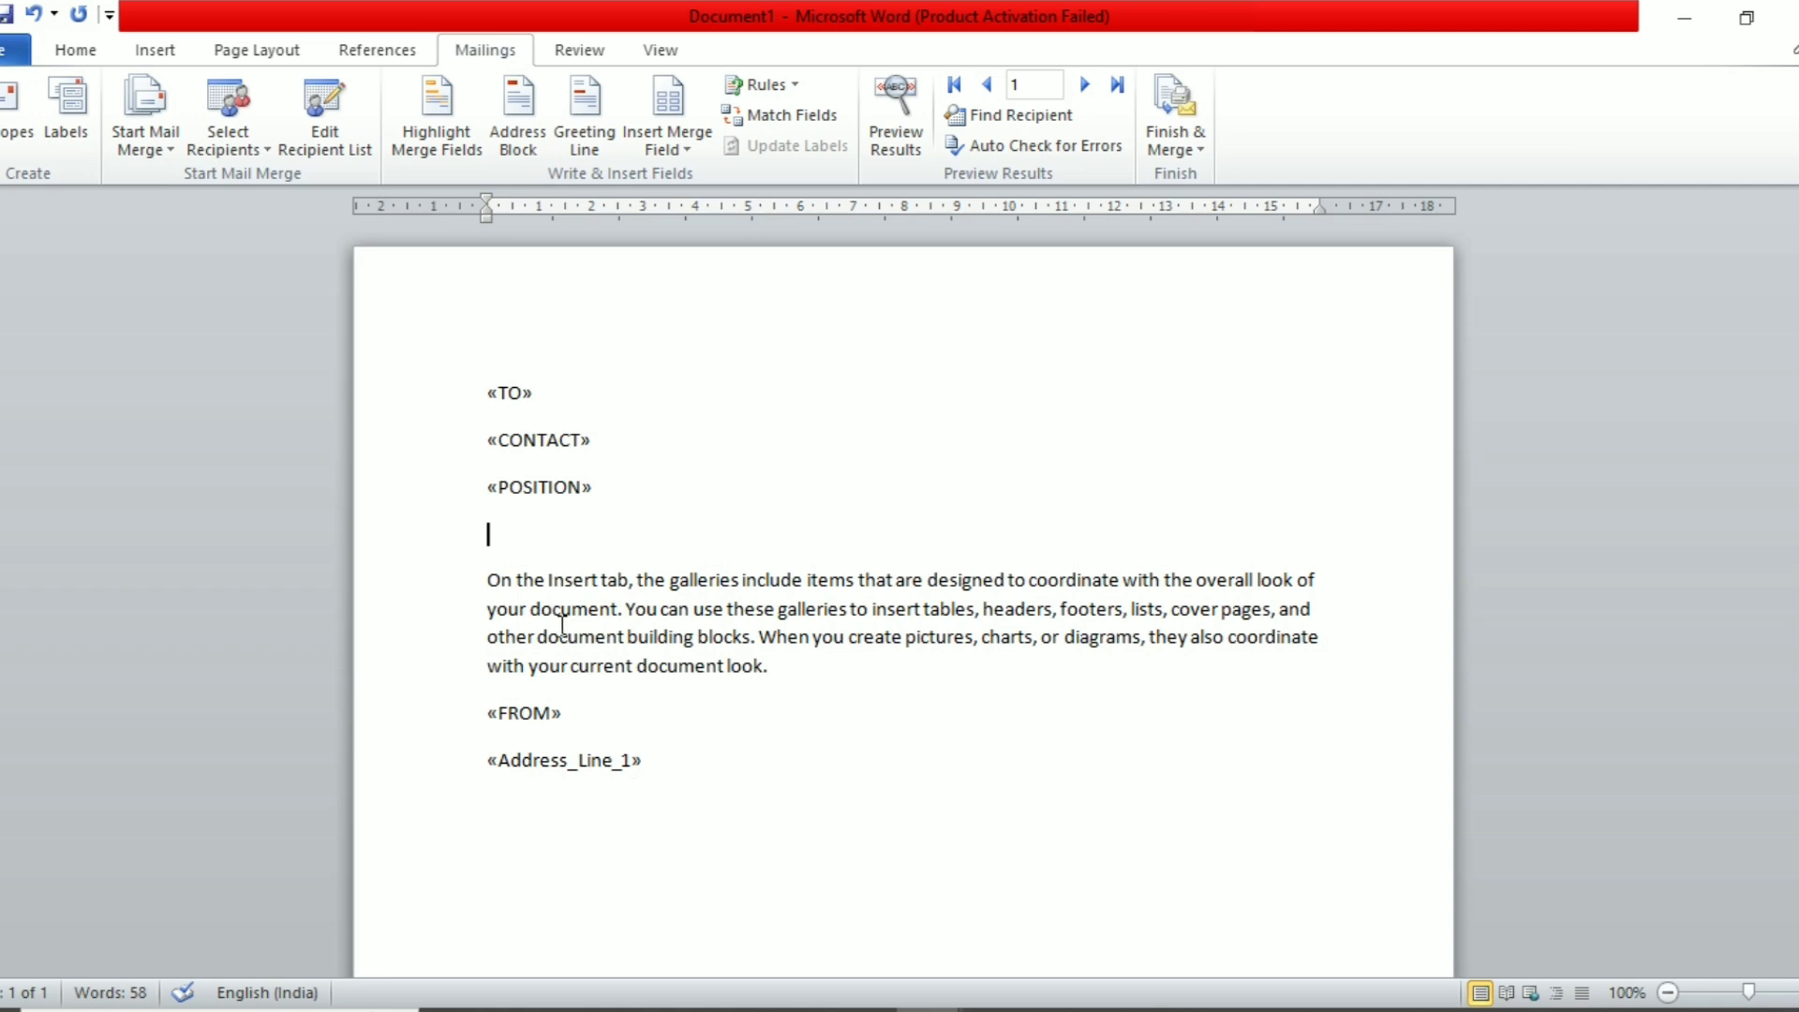
pyautogui.moveTo(458, 740); pyautogui.dragTo(506, 839)
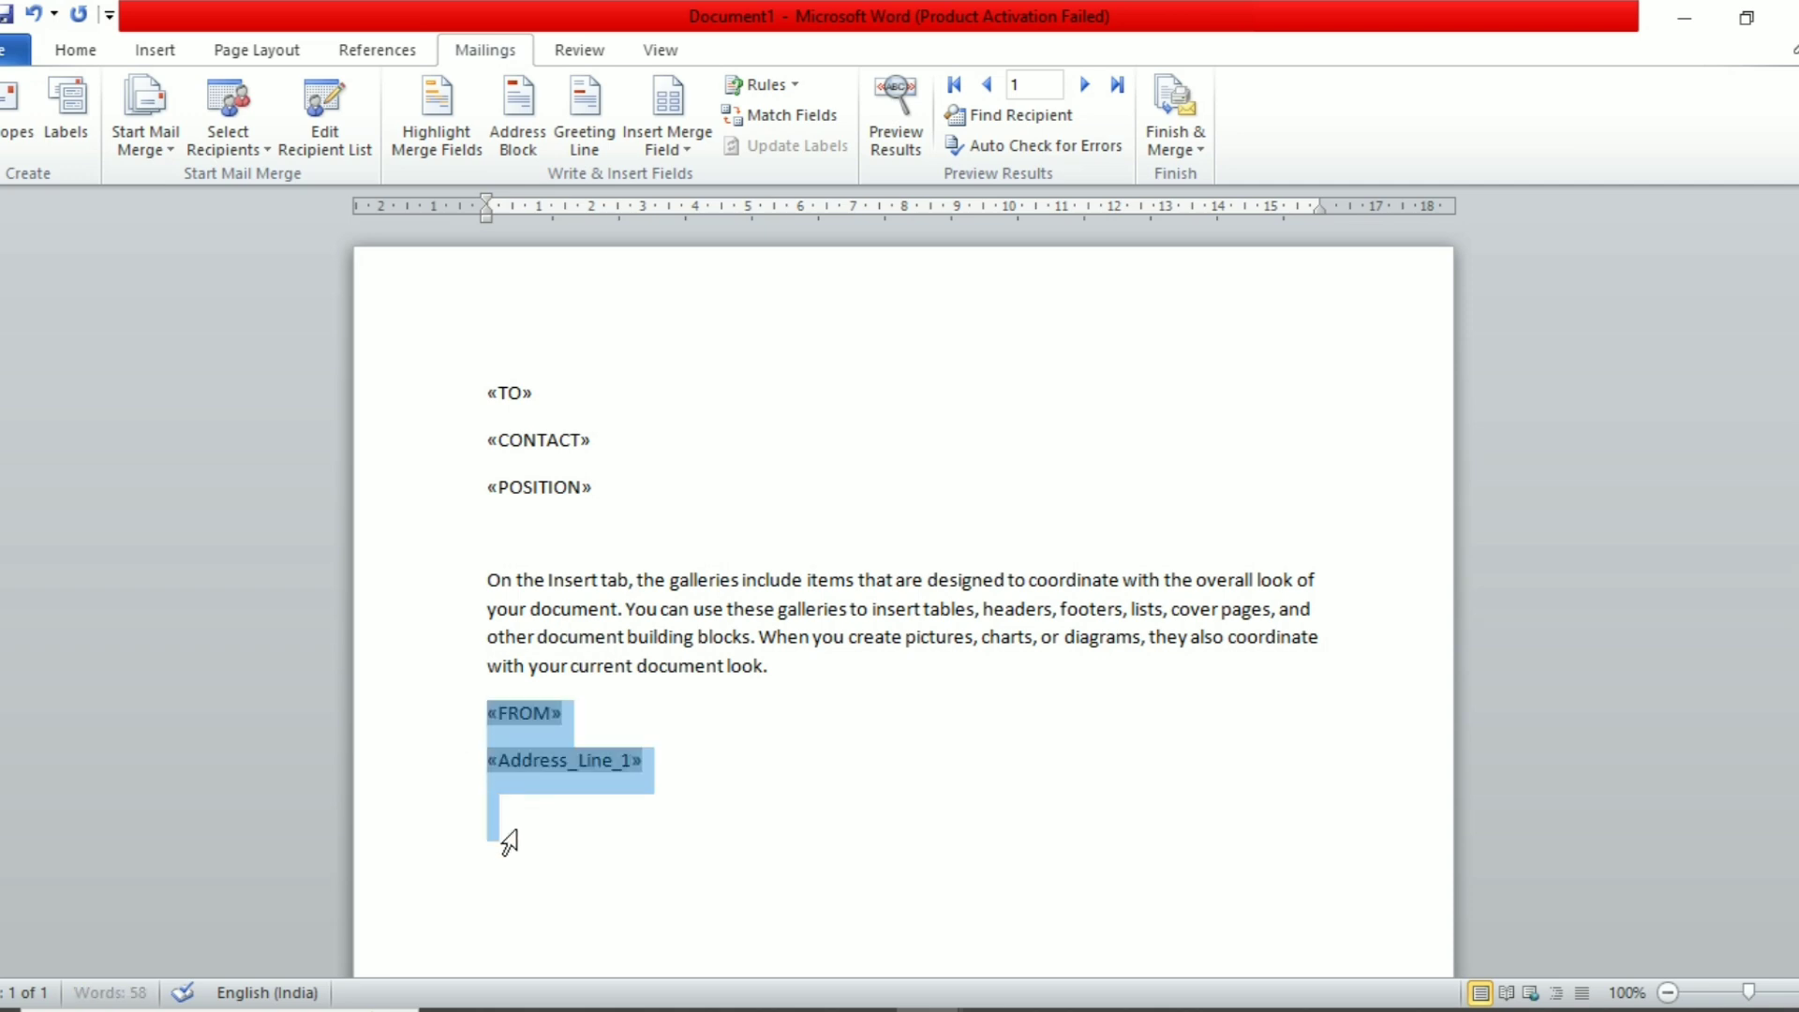
pyautogui.press('Delete')
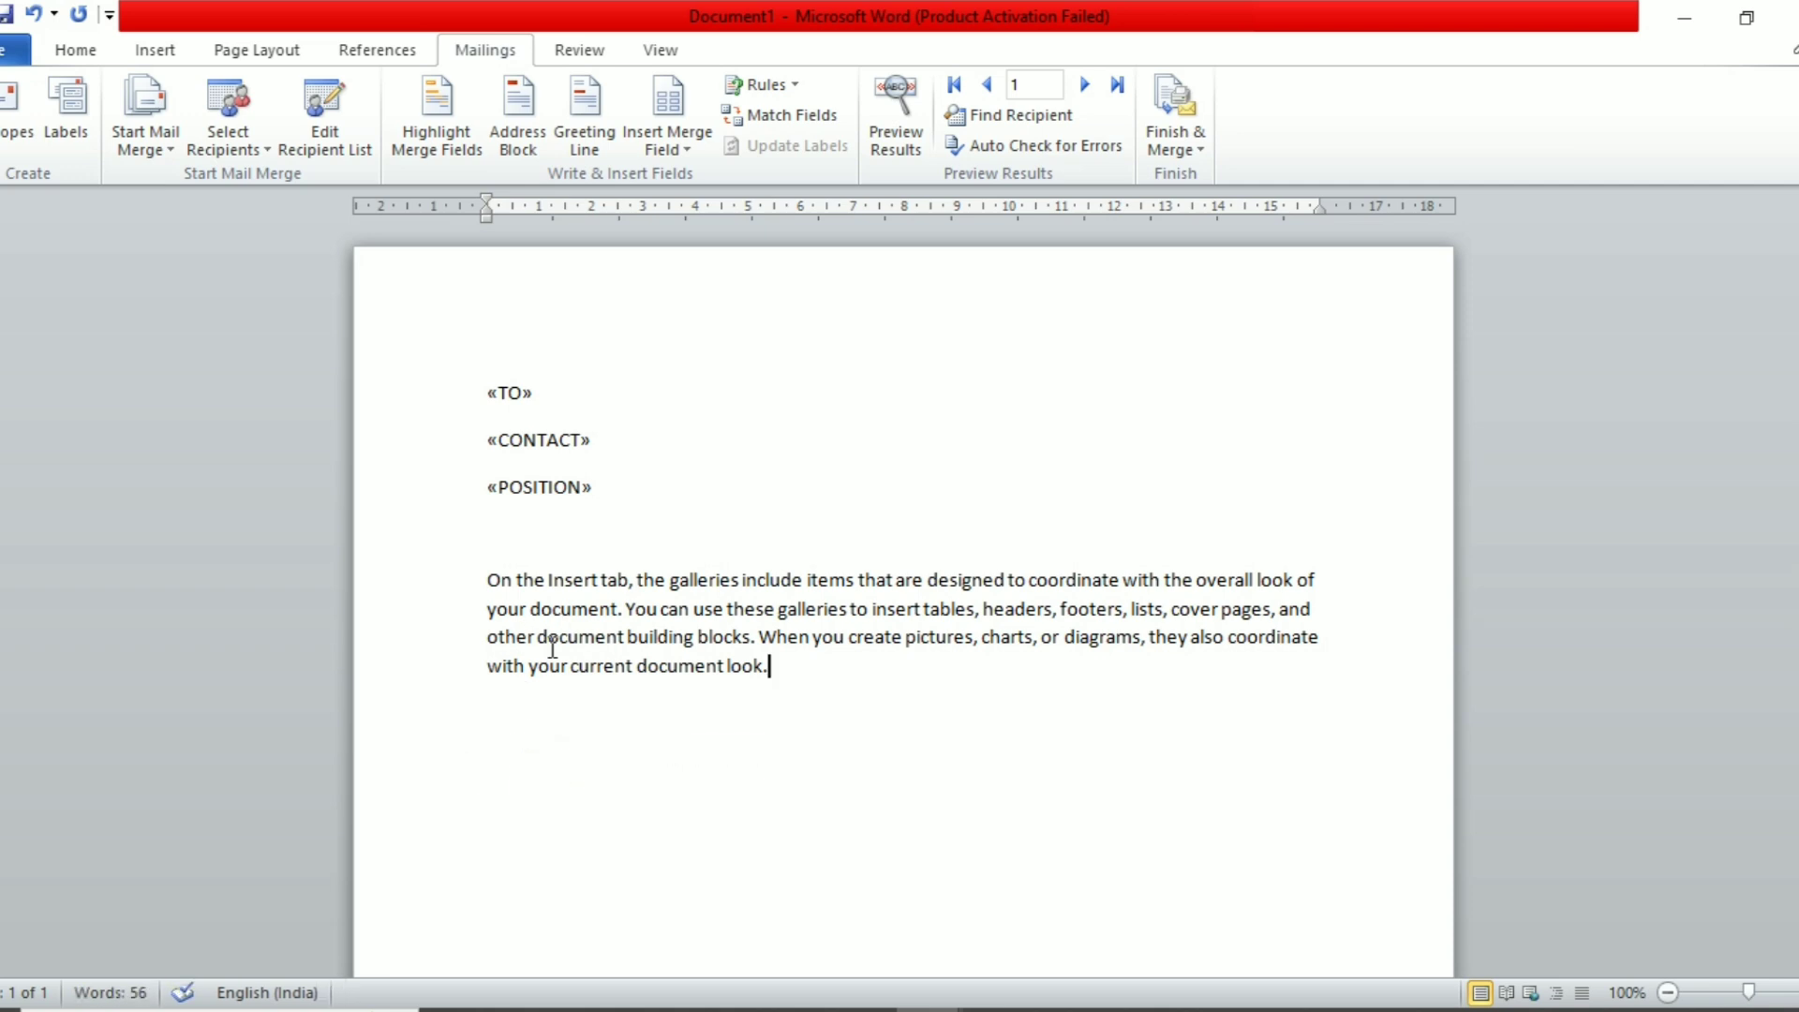
# Insert an address block on a new line below the paragraph, using the "Mr. and Mrs." recipient name format with full first name.
pyautogui.press('Return')
pyautogui.click(517, 111)
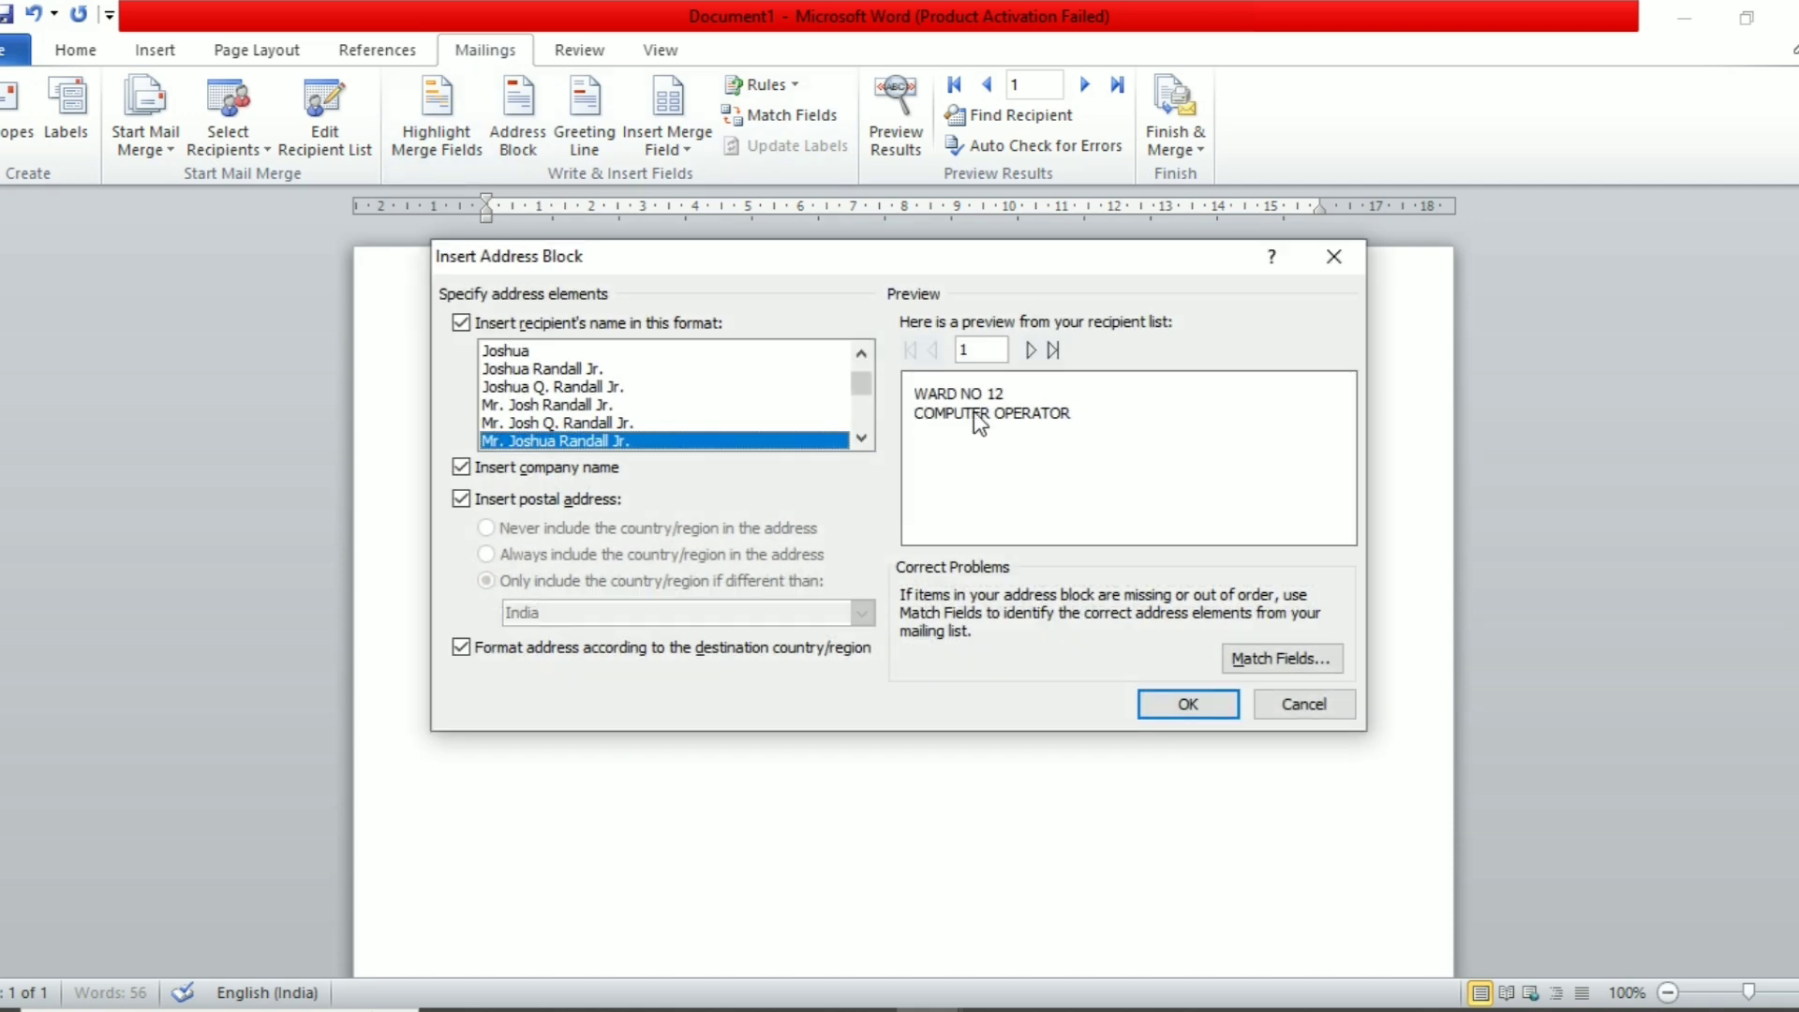
pyautogui.click(666, 423)
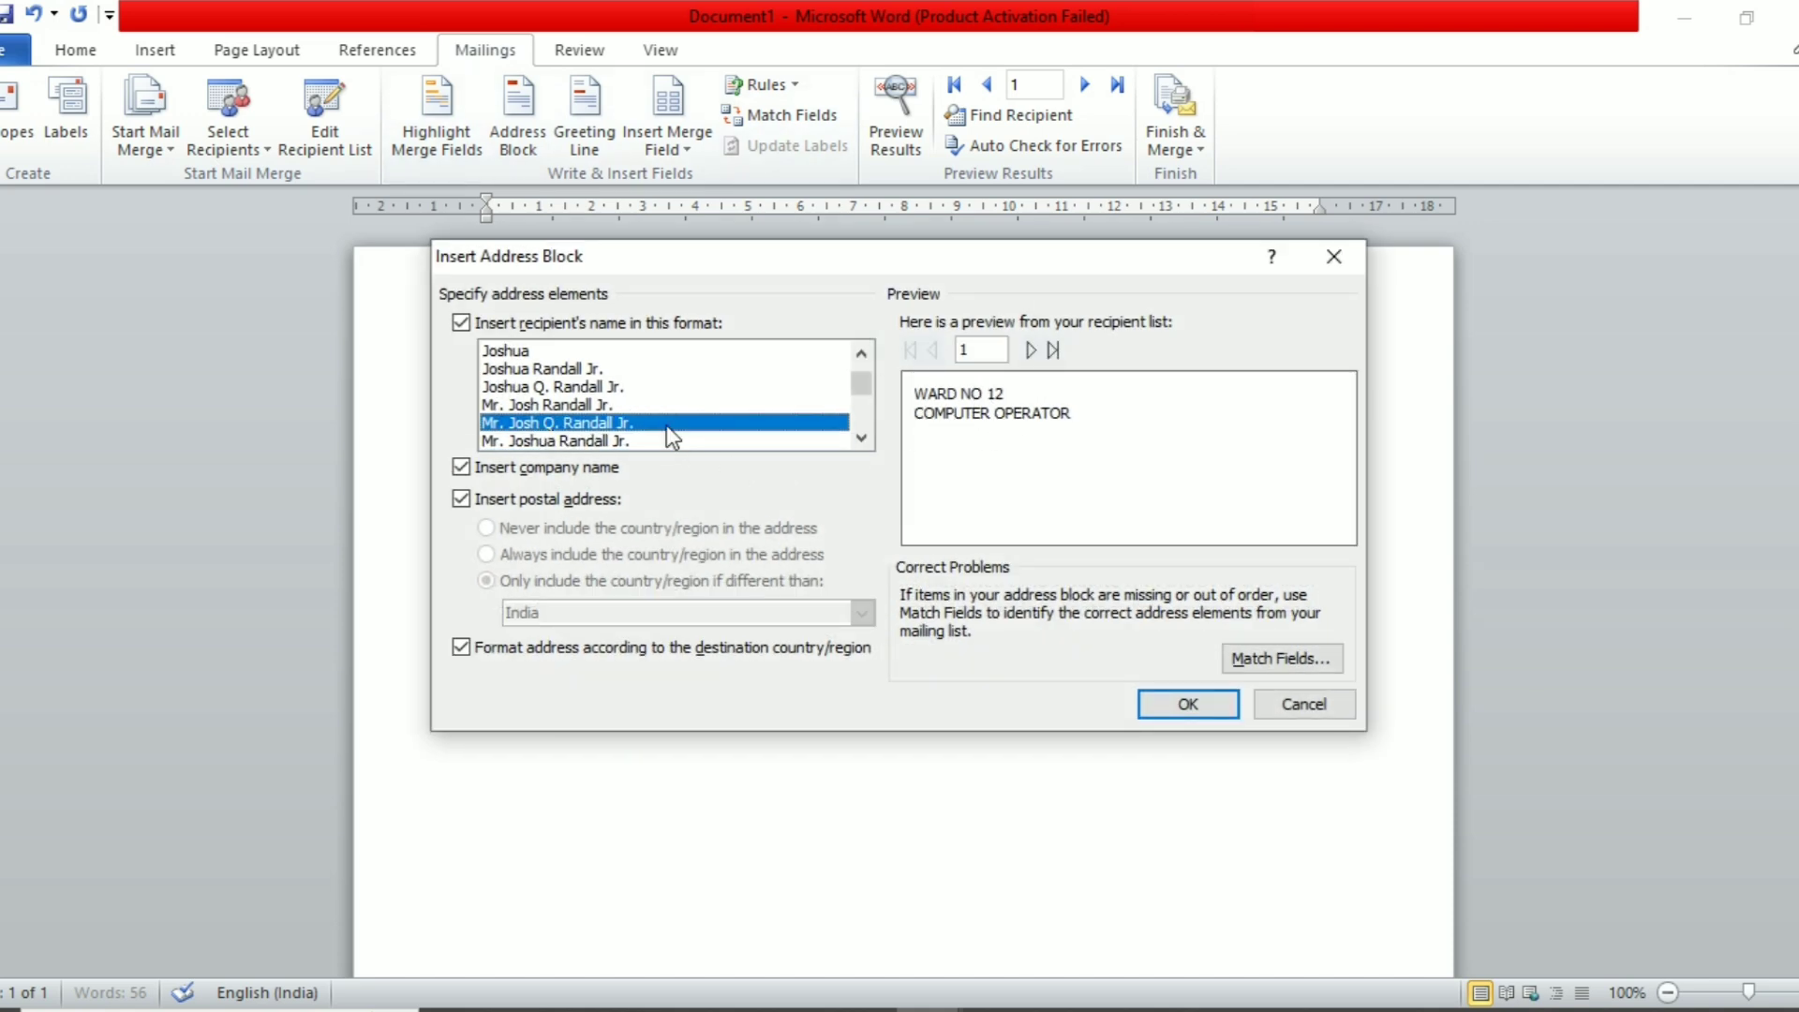
pyautogui.click(663, 386)
pyautogui.click(661, 369)
pyautogui.scroll(-2, 682, 430)
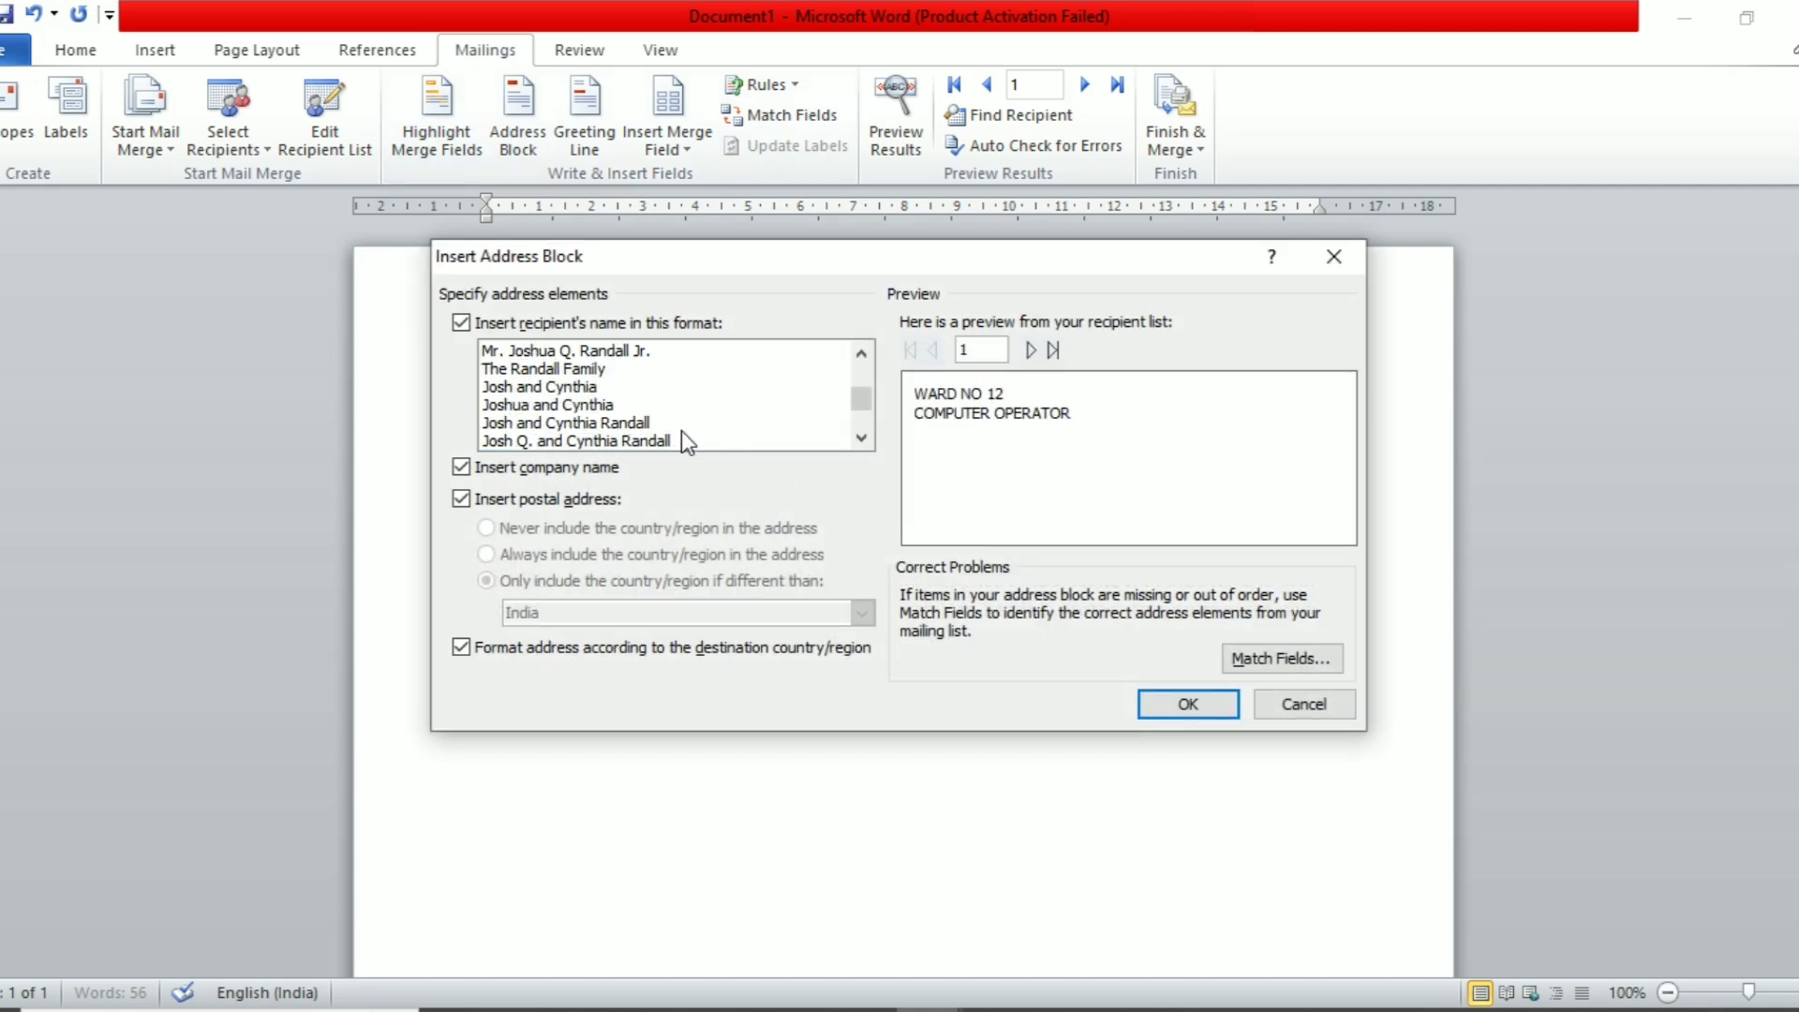
pyautogui.click(682, 430)
pyautogui.scroll(-2, 682, 430)
pyautogui.click(649, 406)
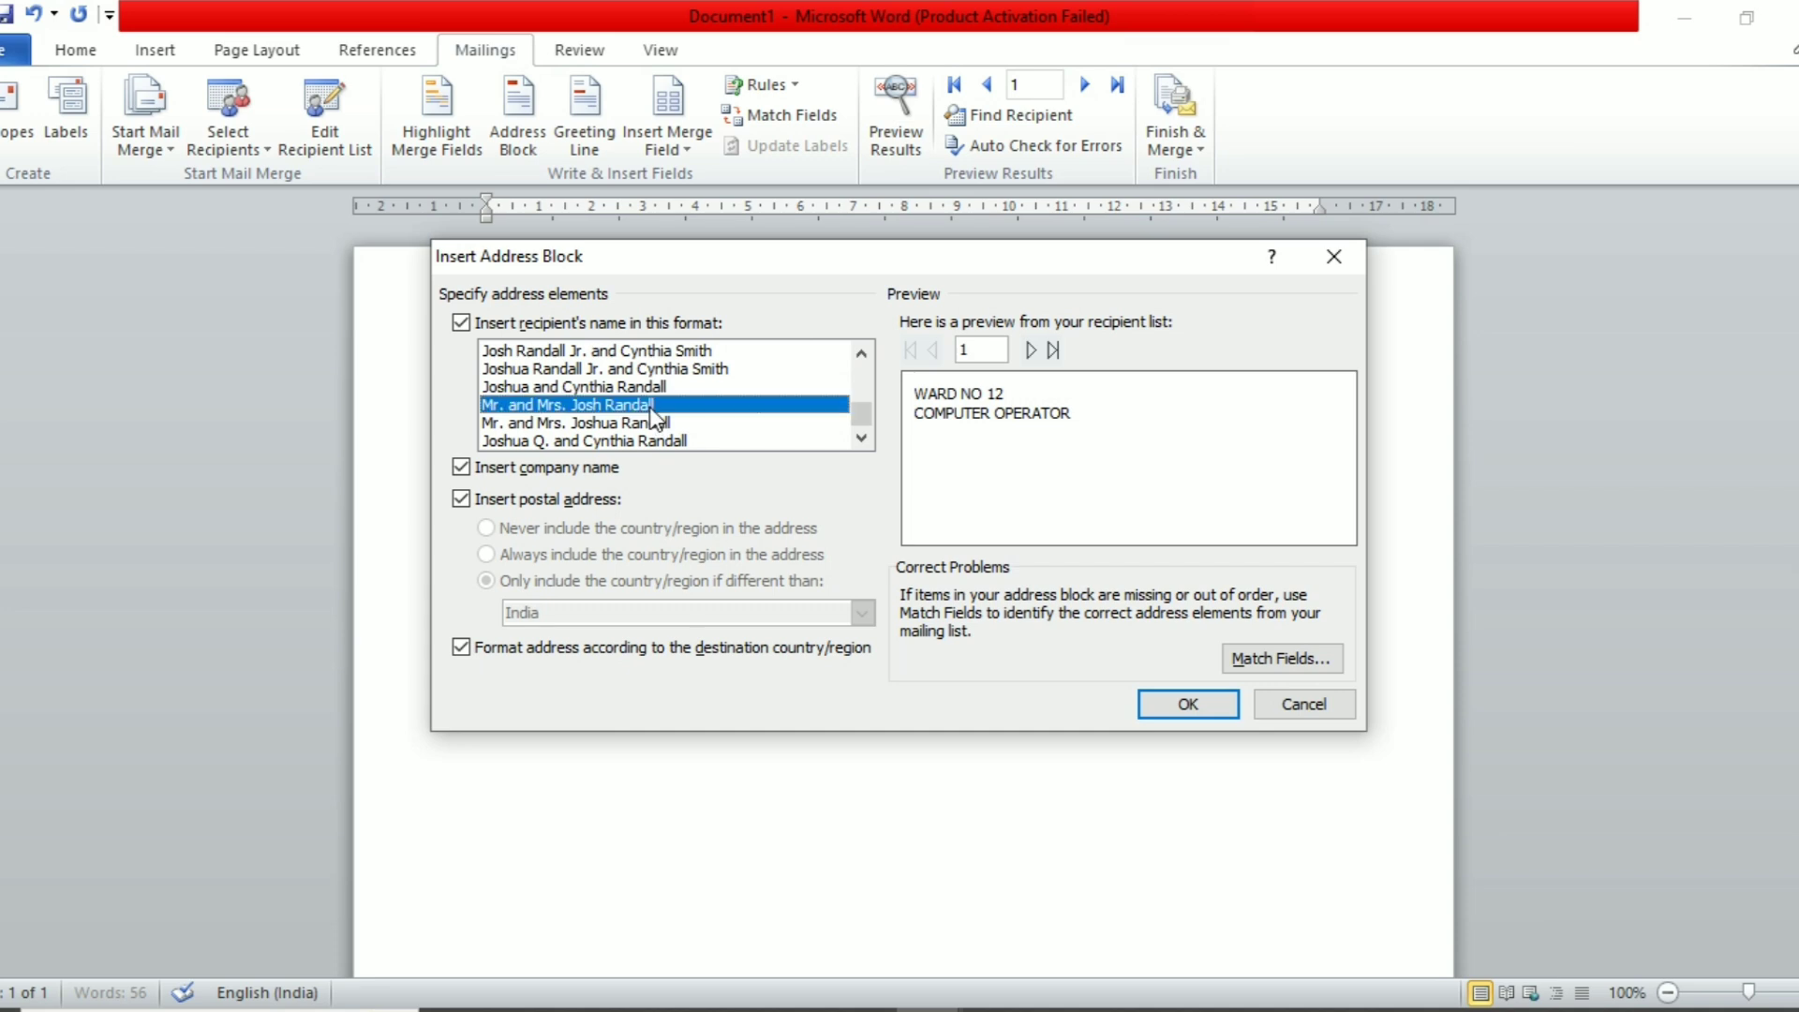
pyautogui.click(647, 423)
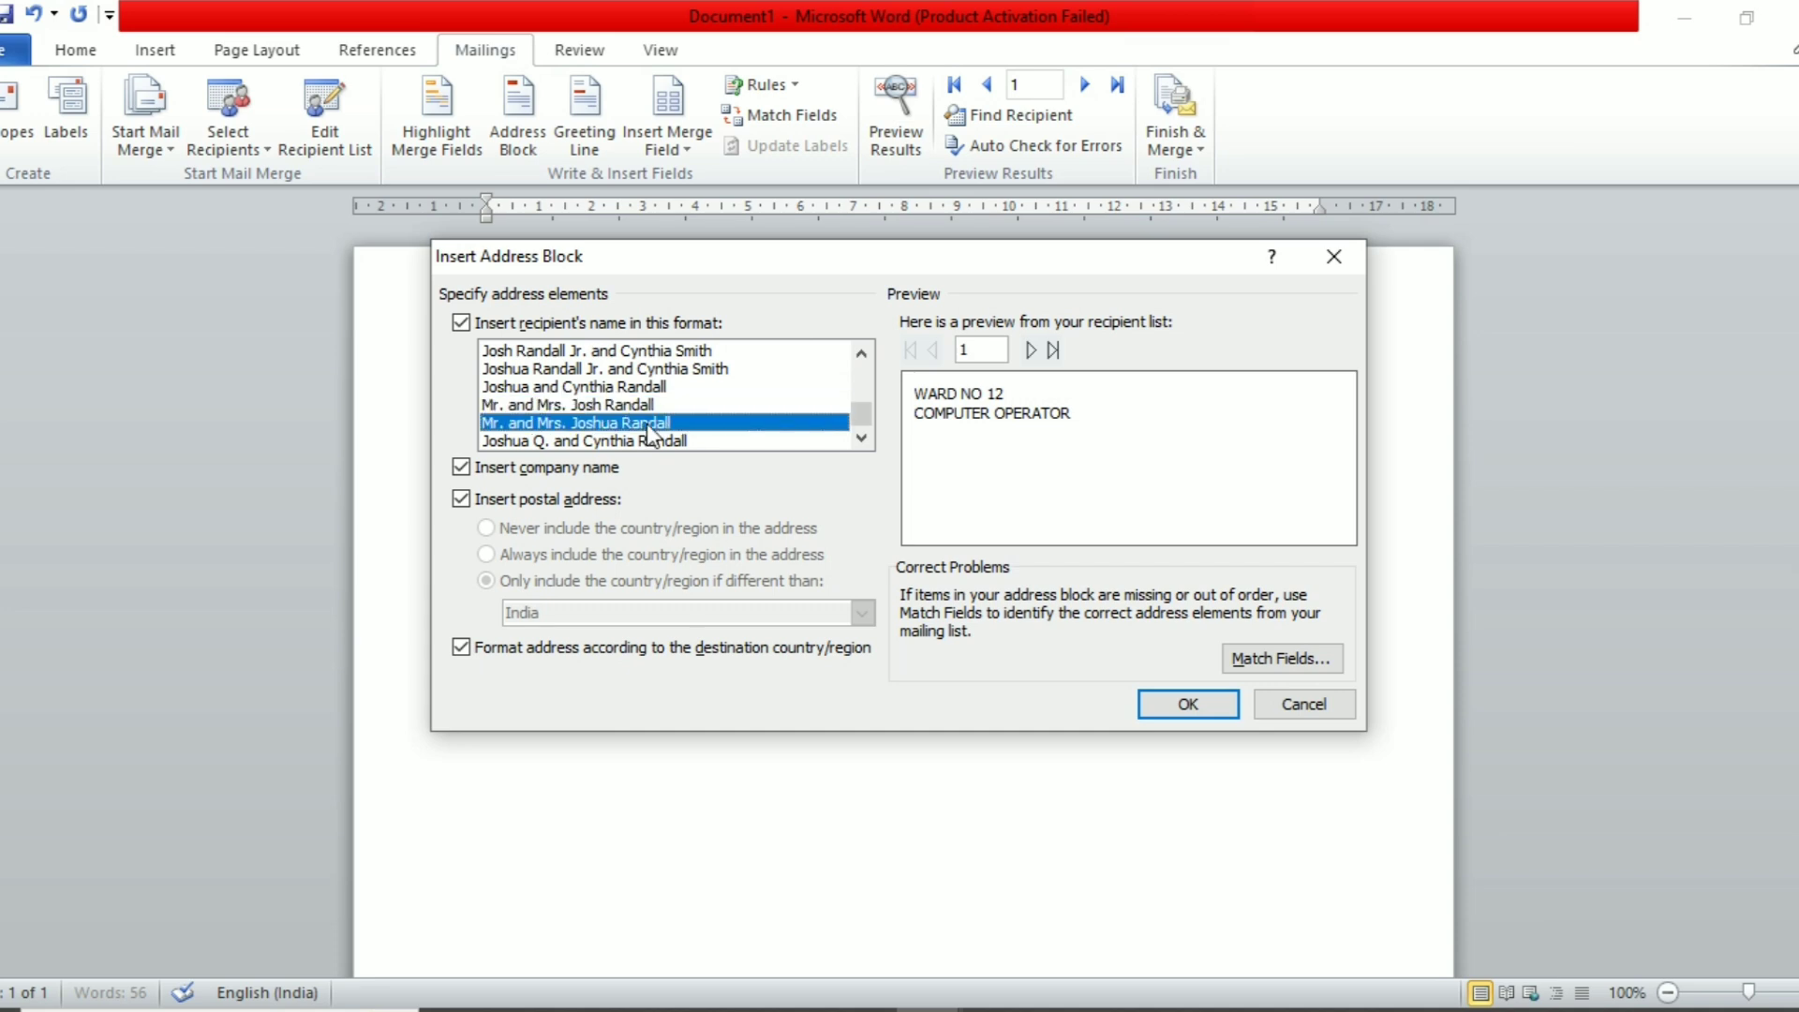
pyautogui.click(1176, 707)
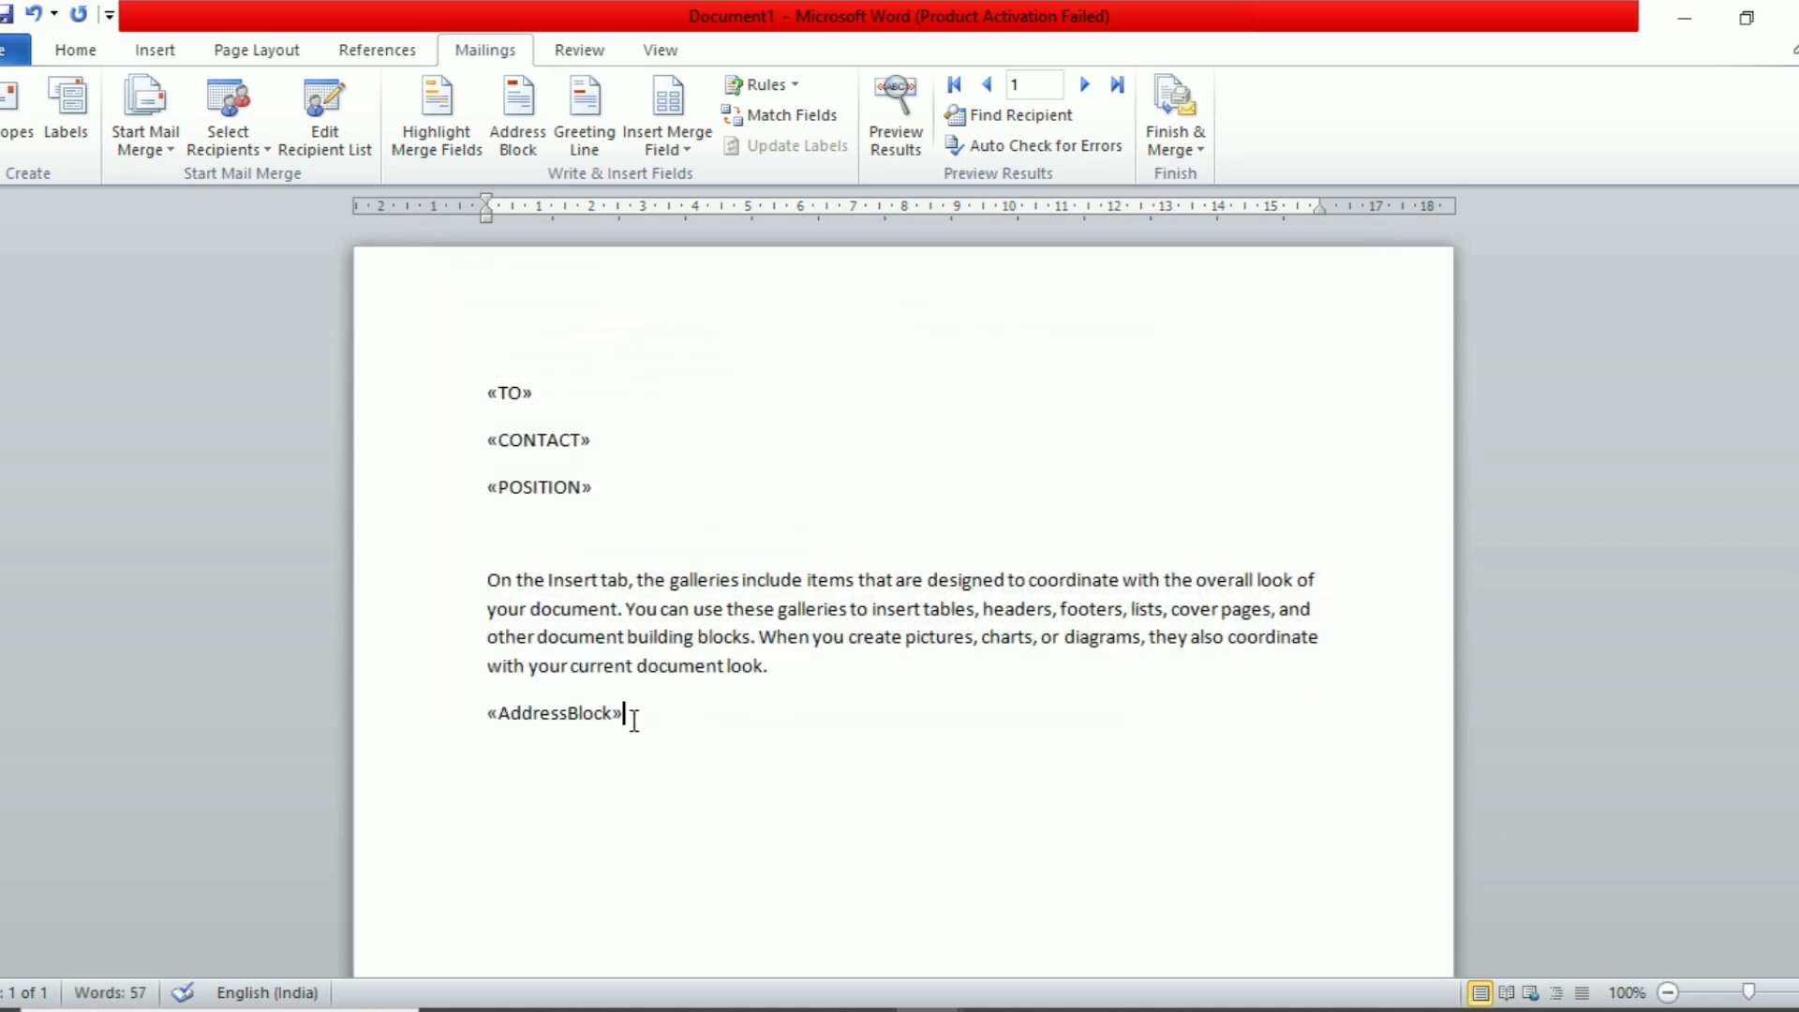
# Delete the AddressBlock field below the paragraph.
pyautogui.click(412, 717)
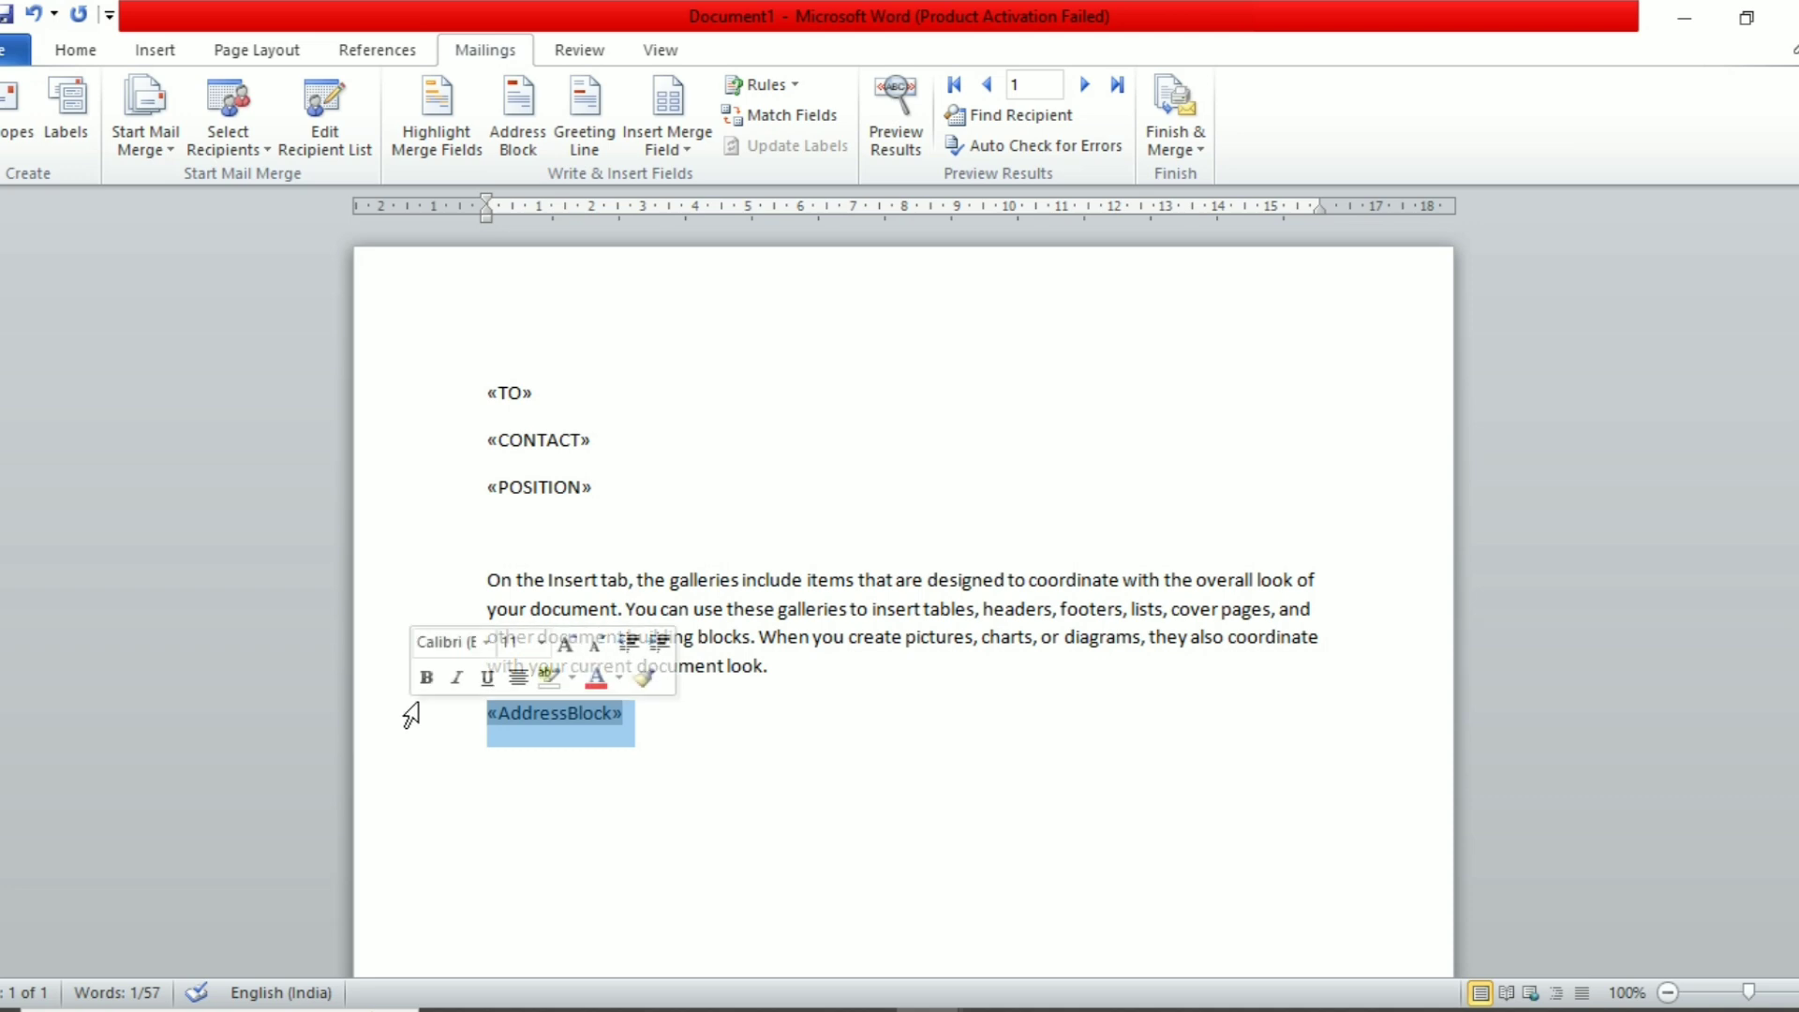
pyautogui.press('Delete')
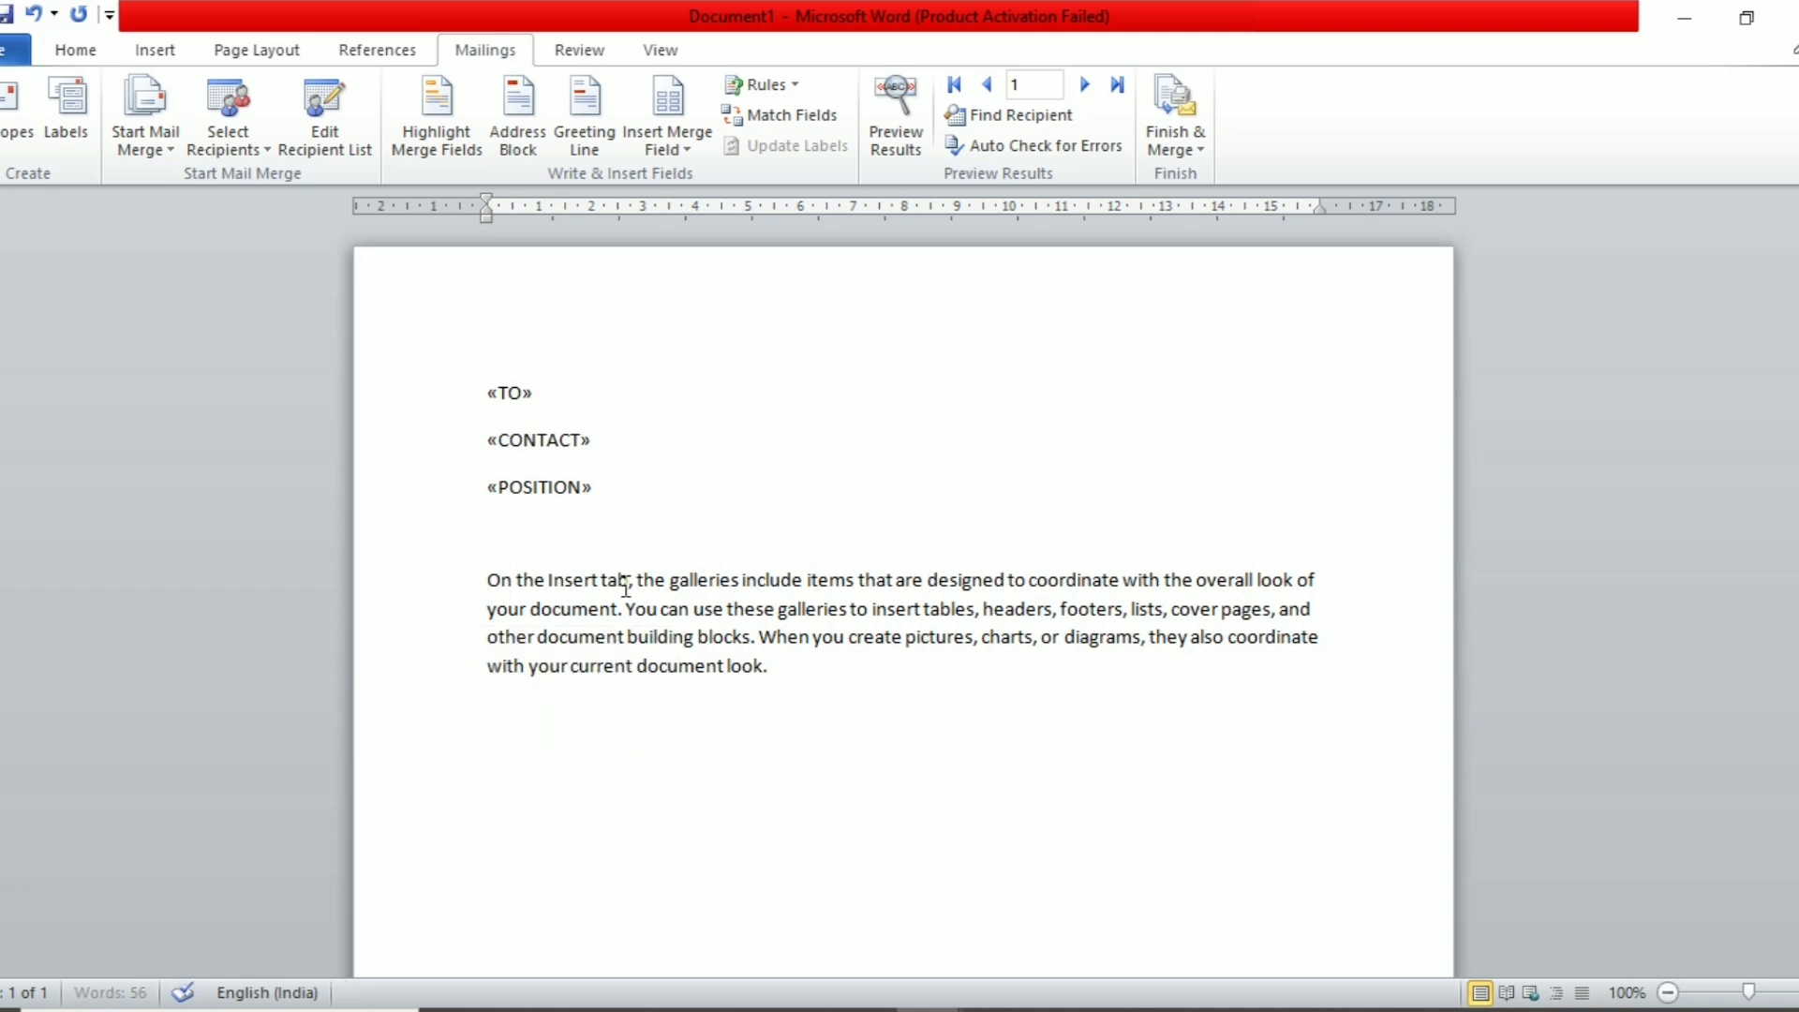
# Insert the FROM and Address_Line_1 merge fields on separate lines below the paragraph.
pyautogui.click(710, 136)
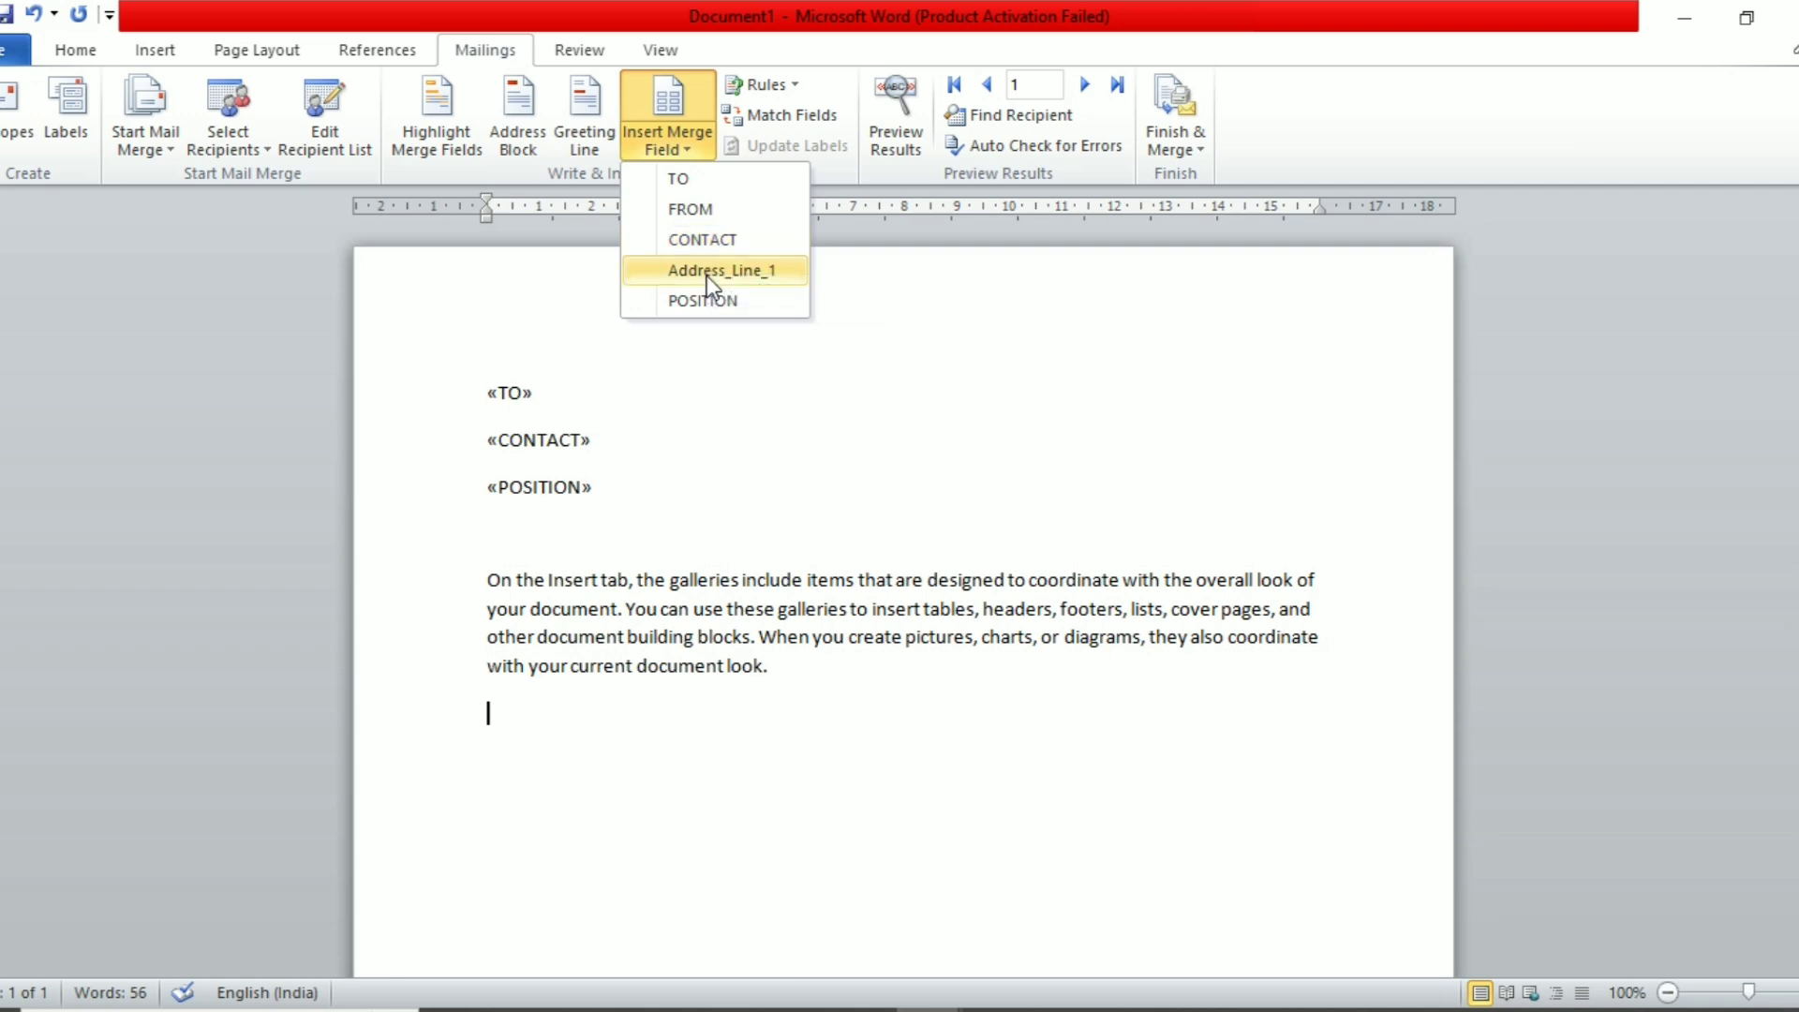
pyautogui.click(698, 209)
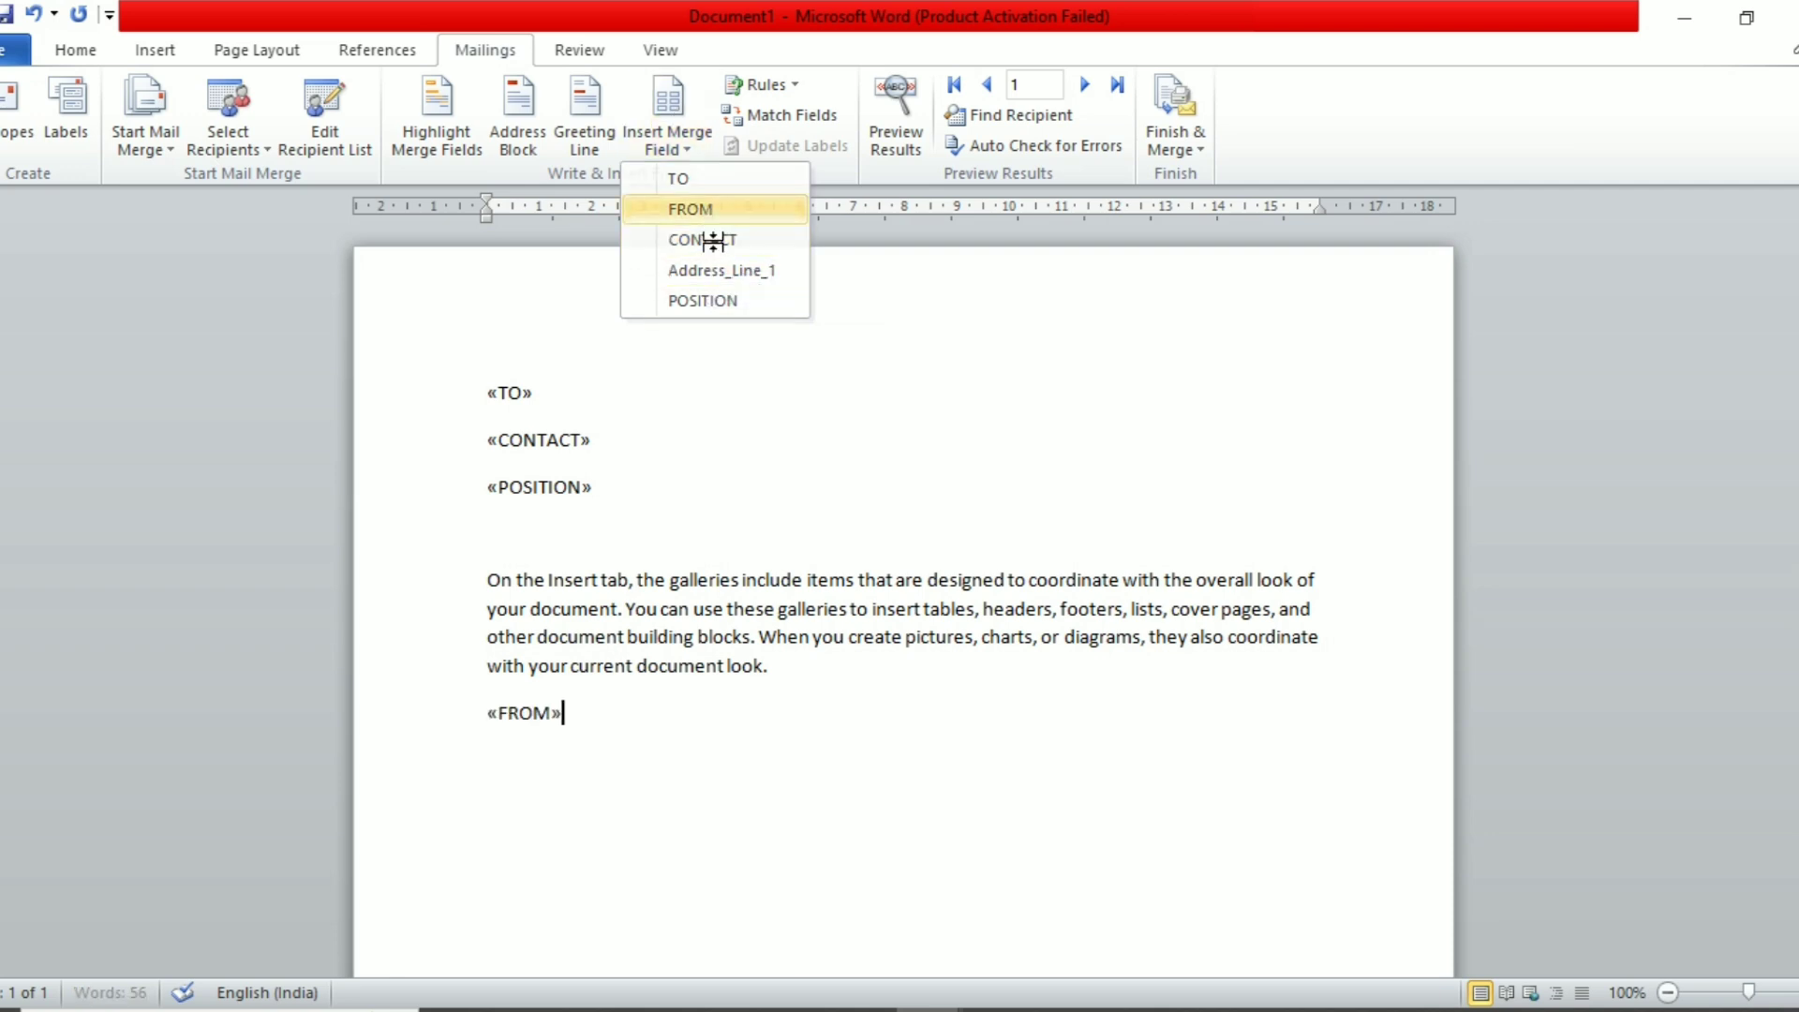
pyautogui.press('Return')
pyautogui.click(682, 136)
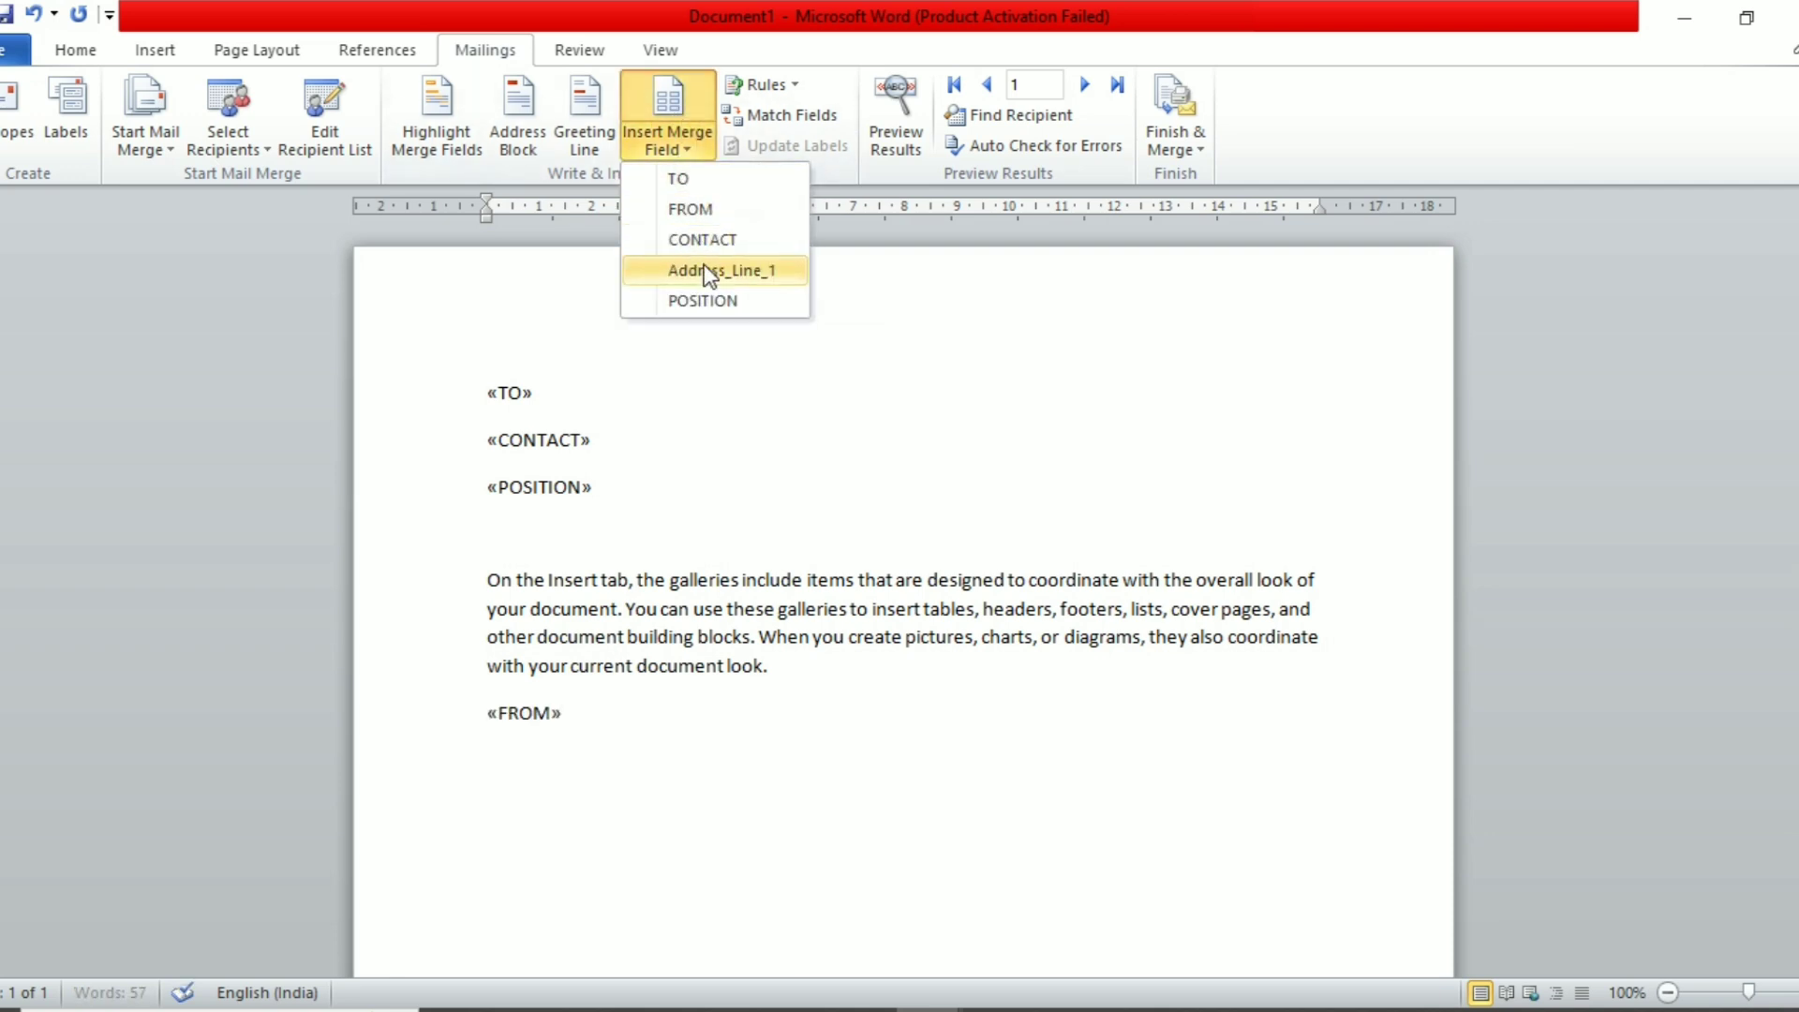
pyautogui.click(674, 270)
# Insert a greeting line in the format "Dear Mr. Randall," on the empty line between the POSITION field and the paragraph.
pyautogui.click(497, 536)
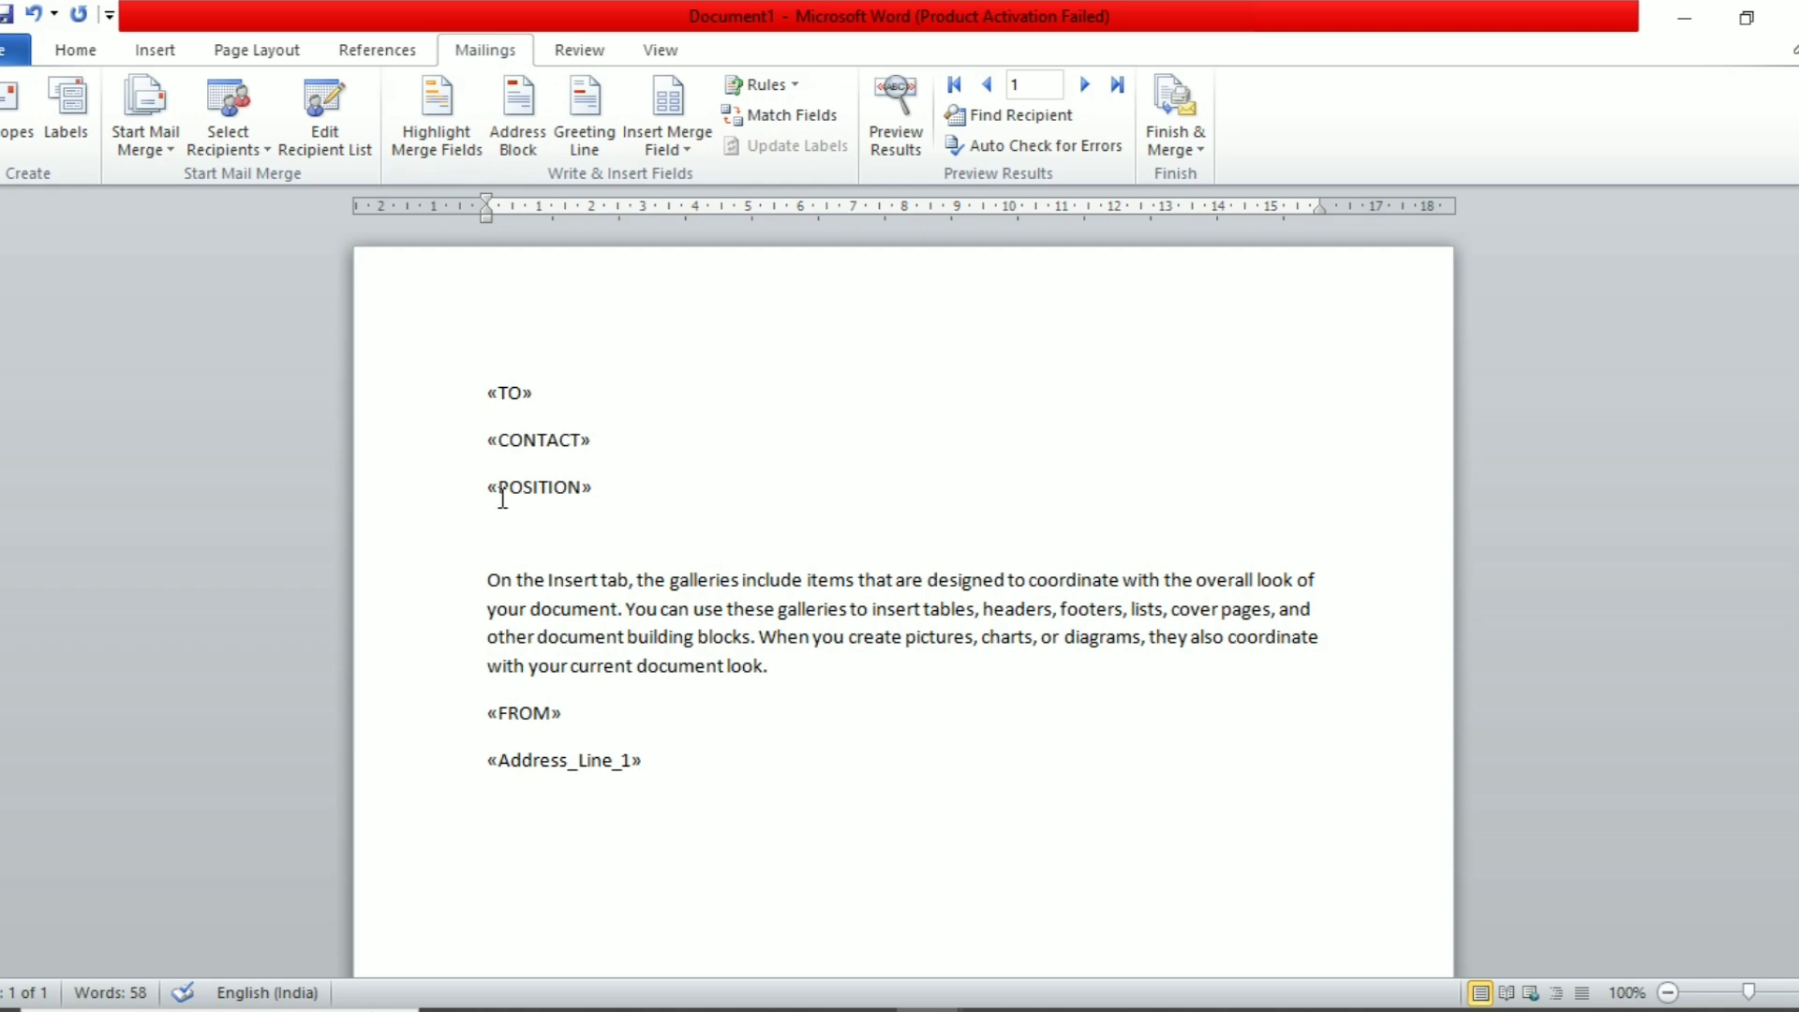
pyautogui.click(588, 141)
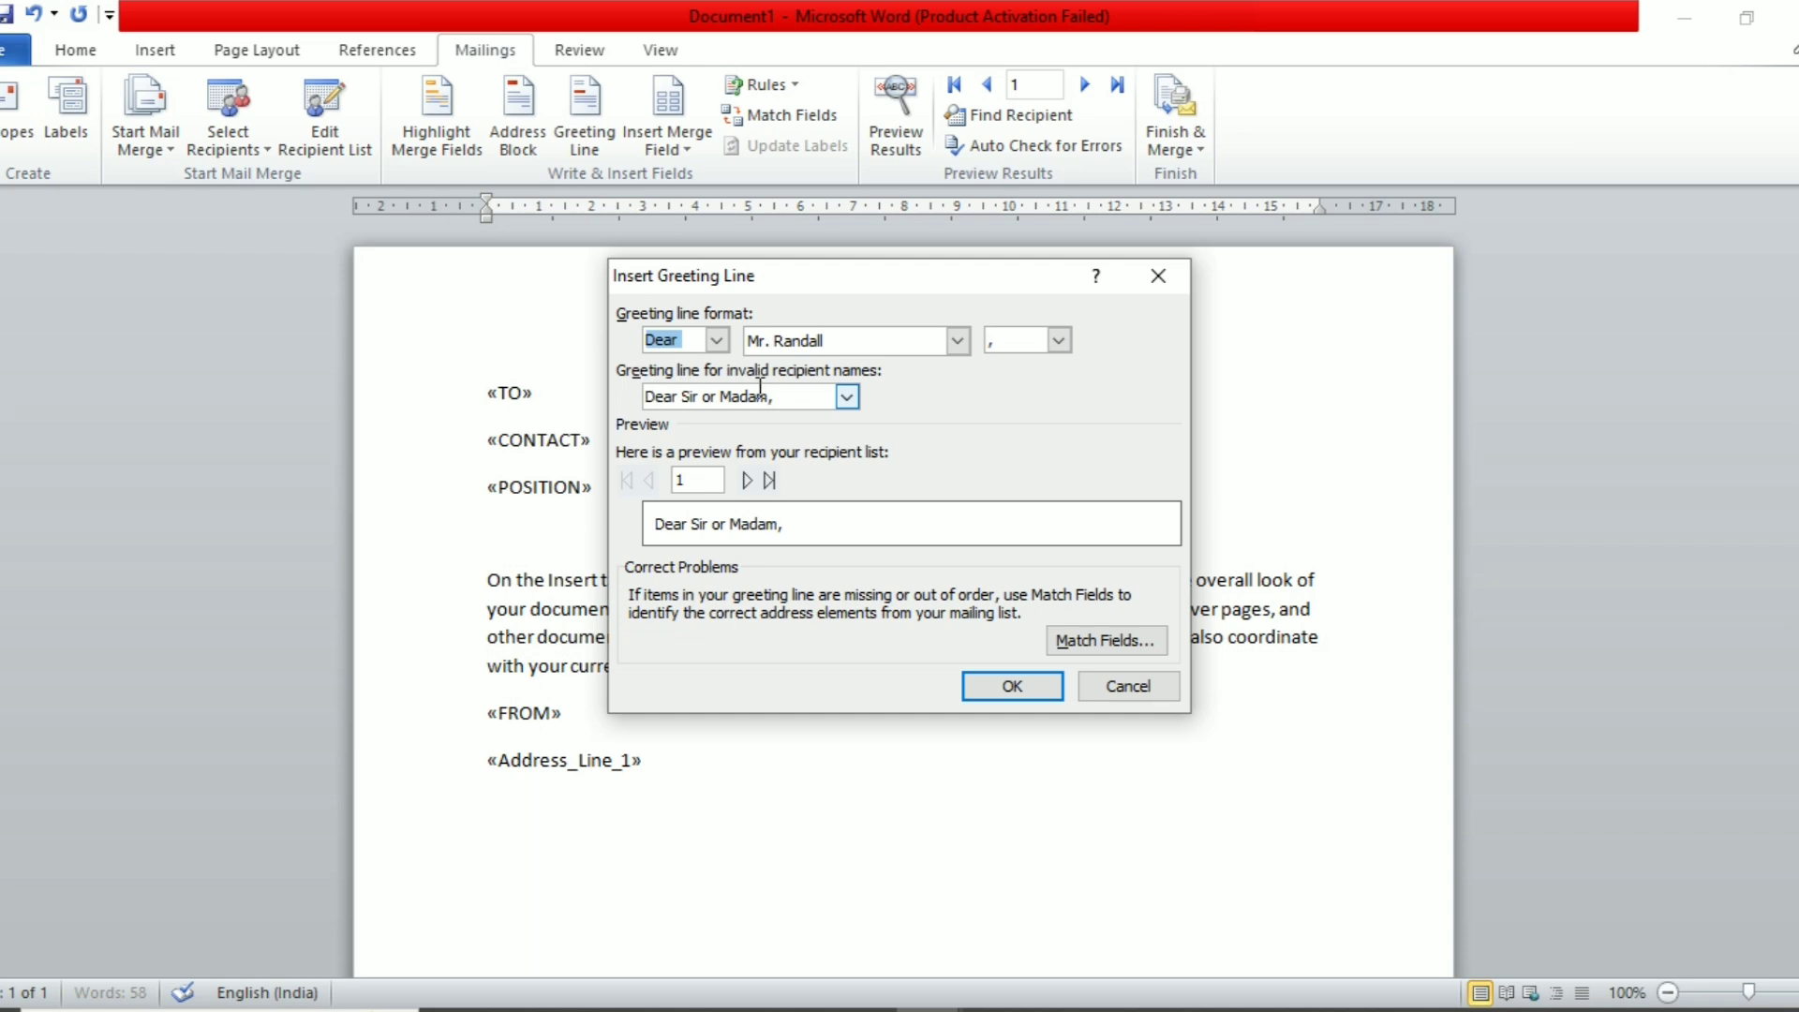
pyautogui.click(985, 684)
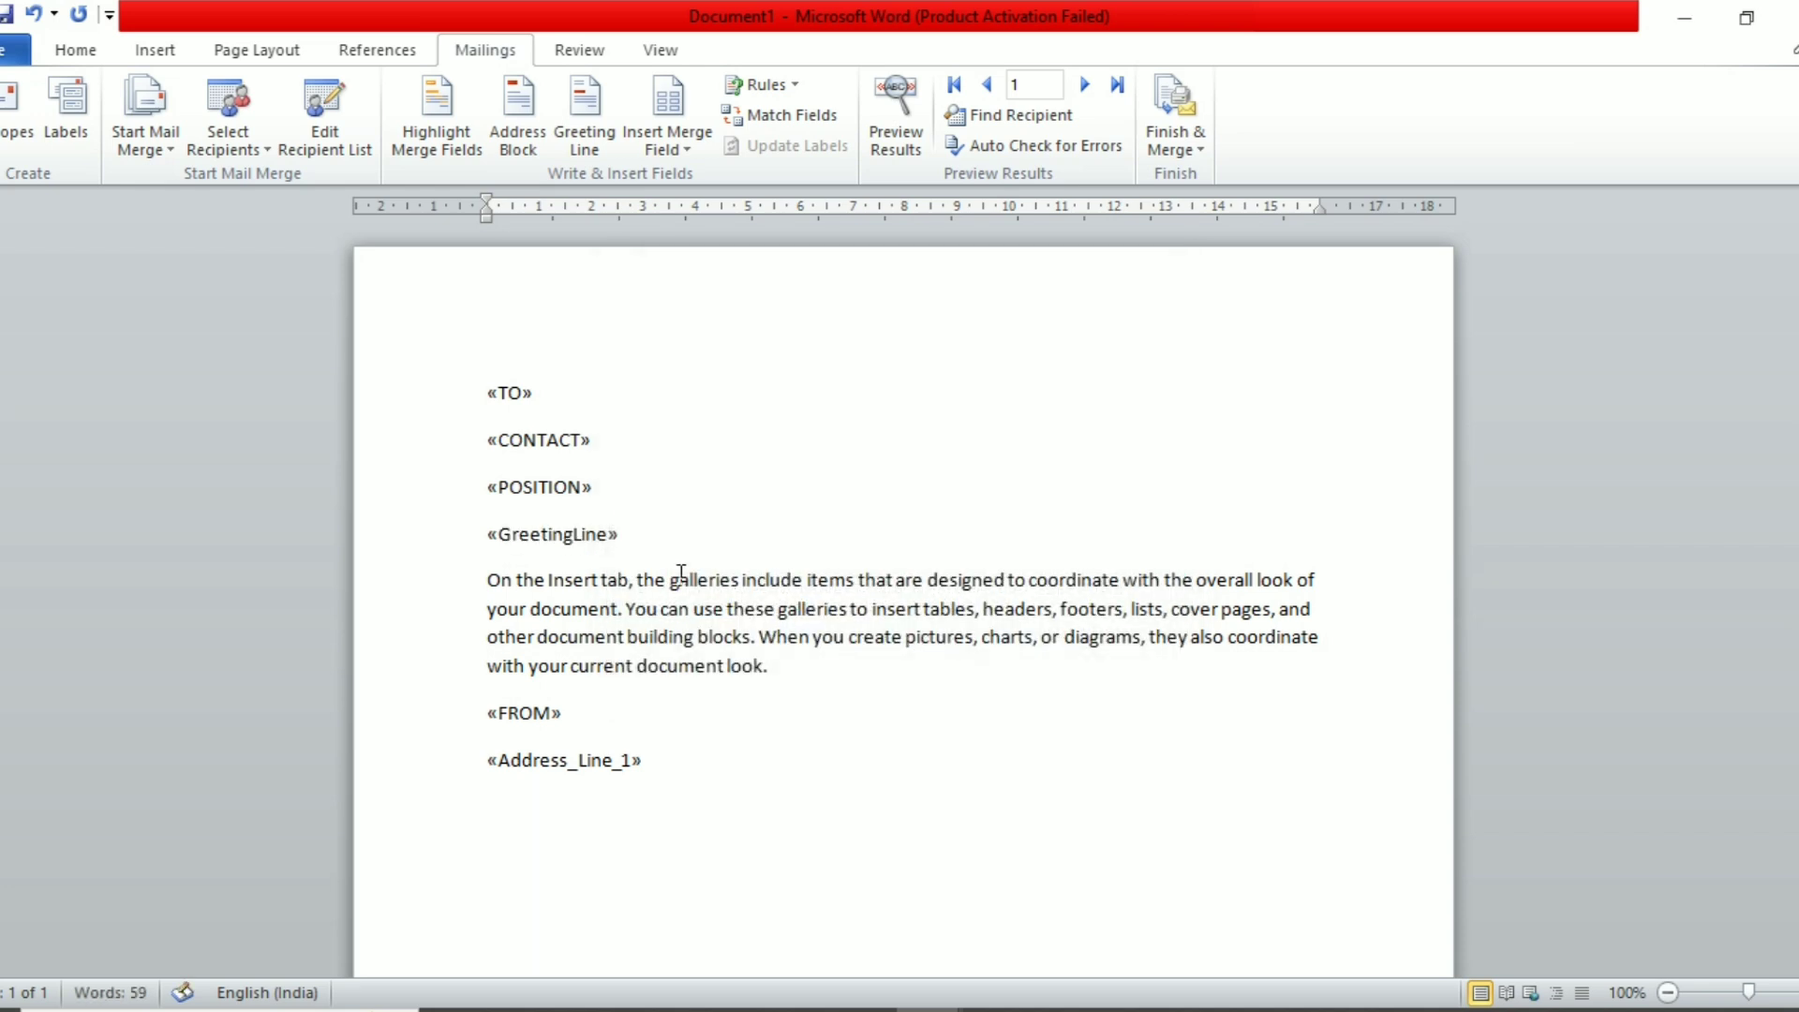
# Preview the merged letter and advance to the third recipient's record.
pyautogui.click(906, 103)
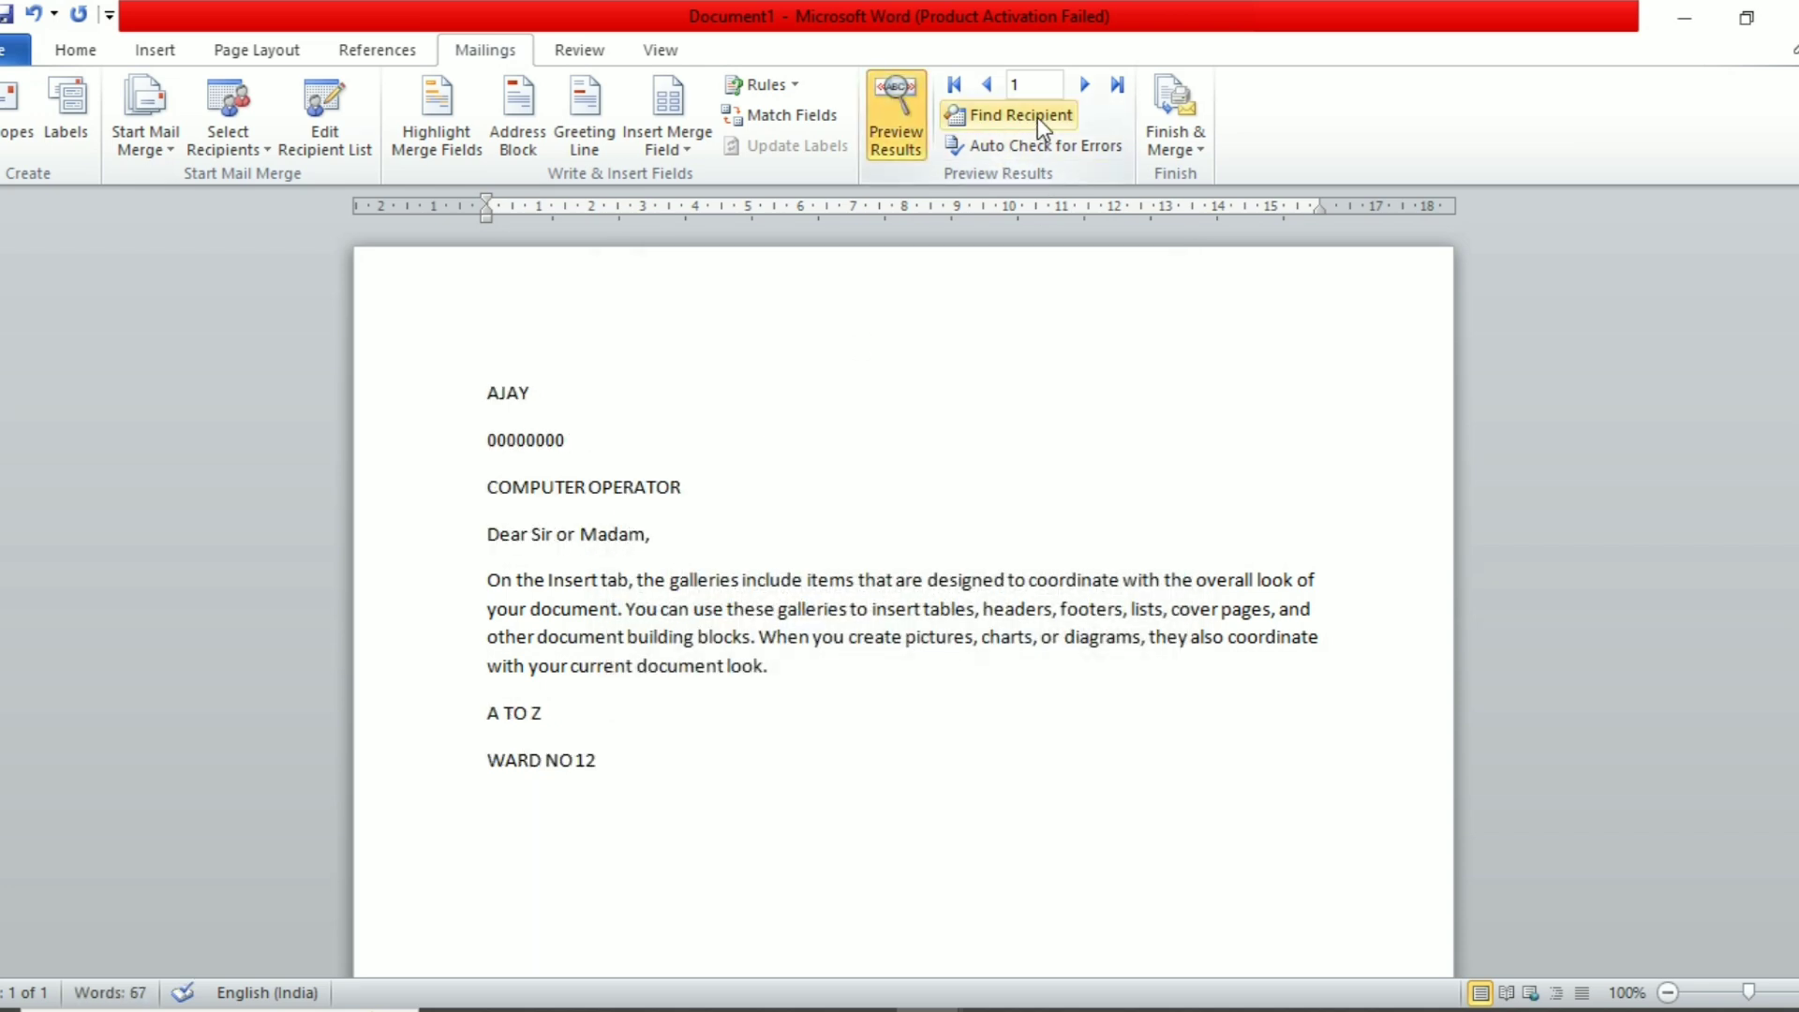
pyautogui.click(1094, 76)
pyautogui.click(1093, 76)
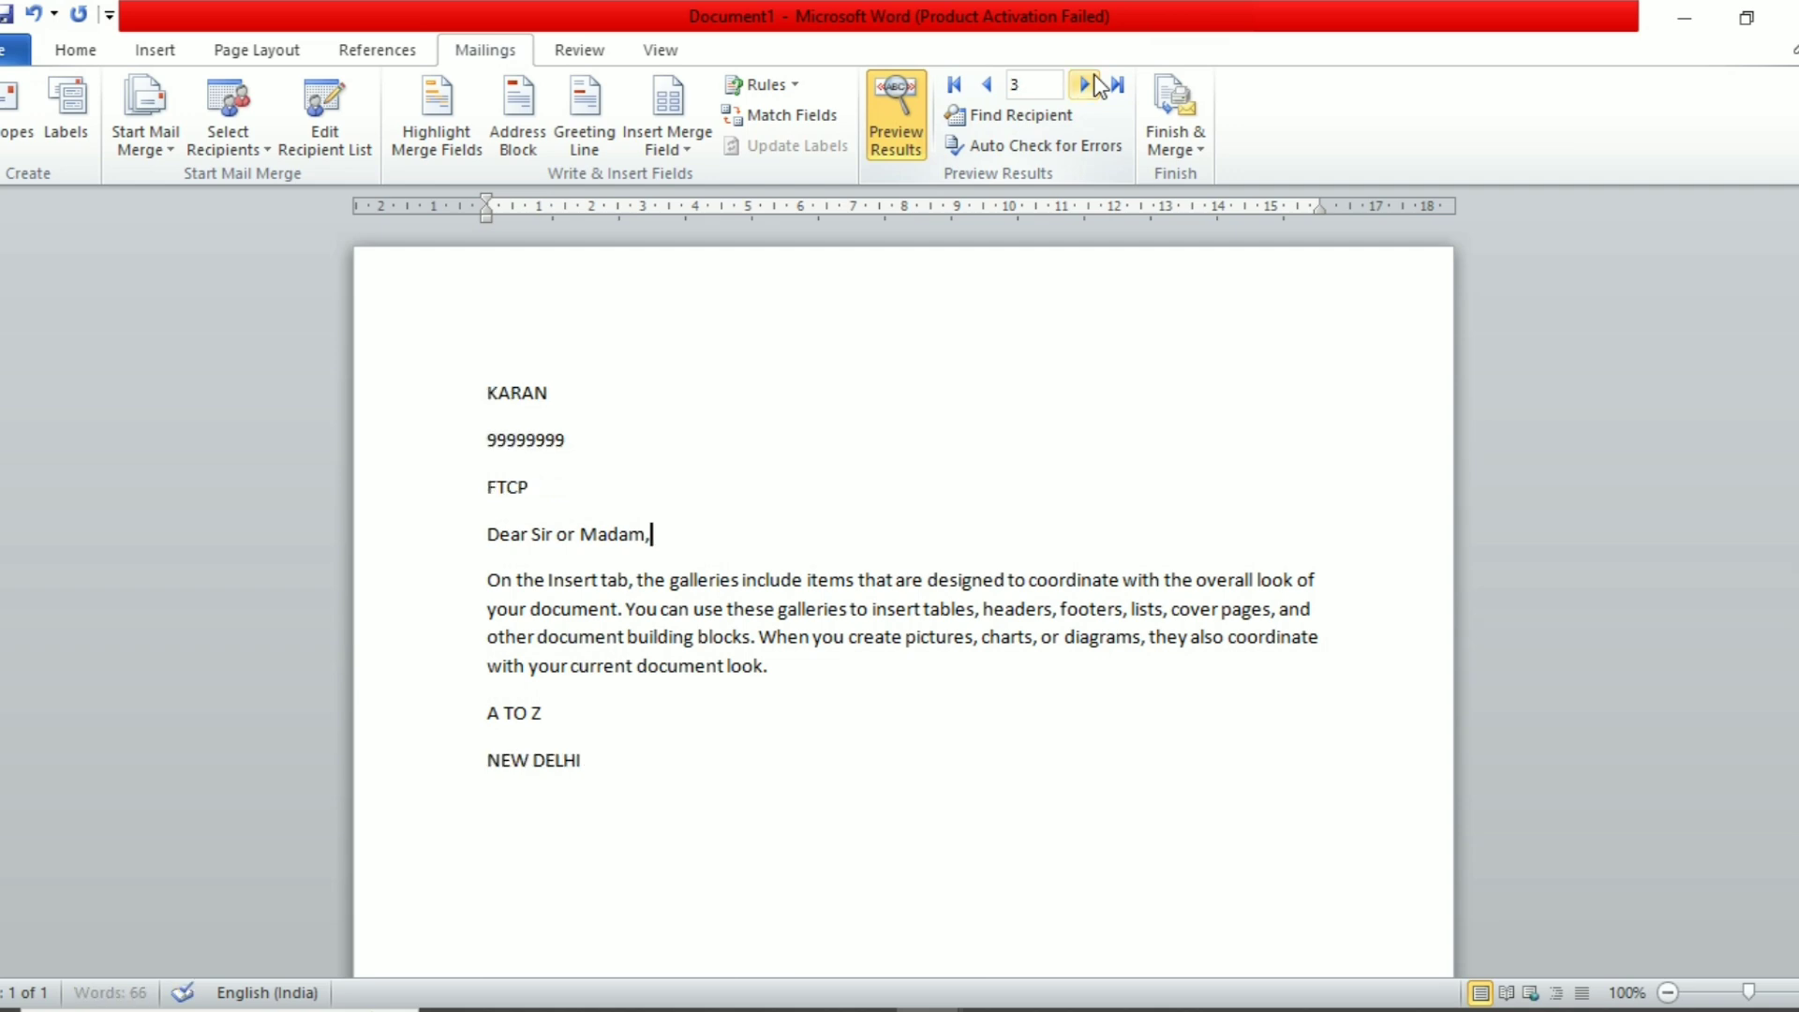
# Examine the greeting line choices for invalid recipient names and the list of available merge fields, without inserting anything.
pyautogui.click(586, 145)
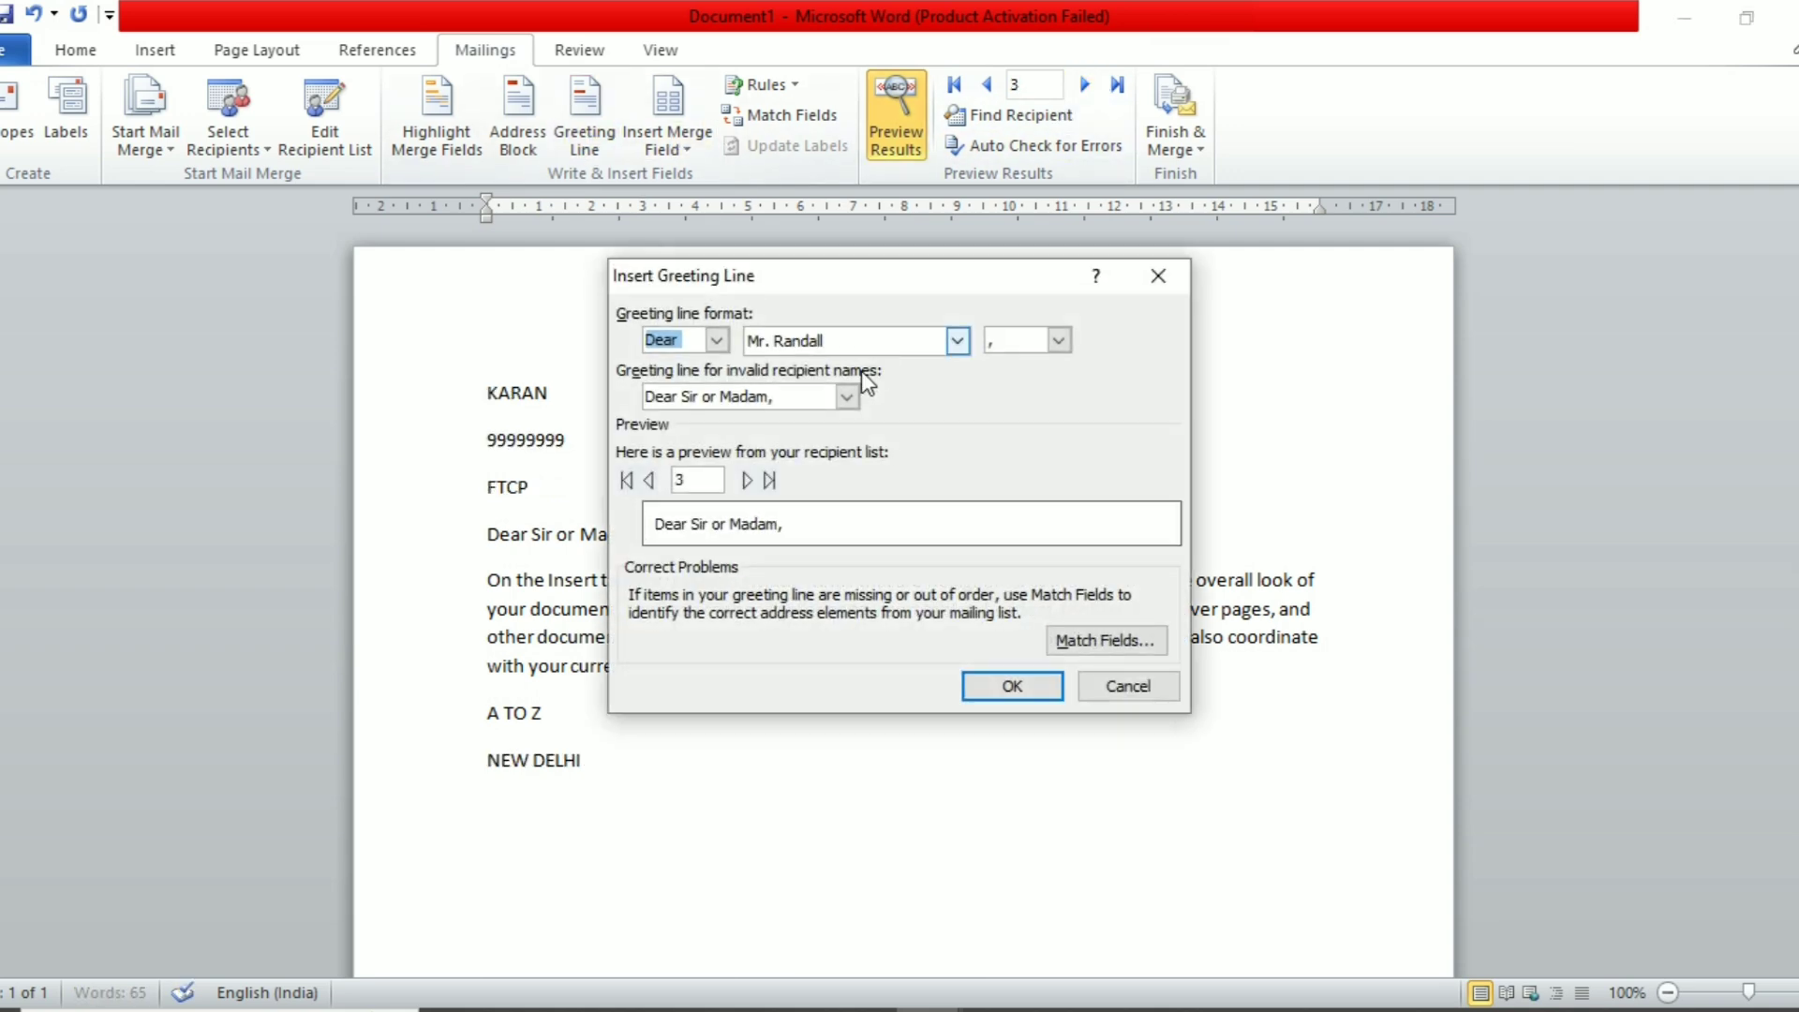
pyautogui.moveTo(766, 397); pyautogui.dragTo(685, 401)
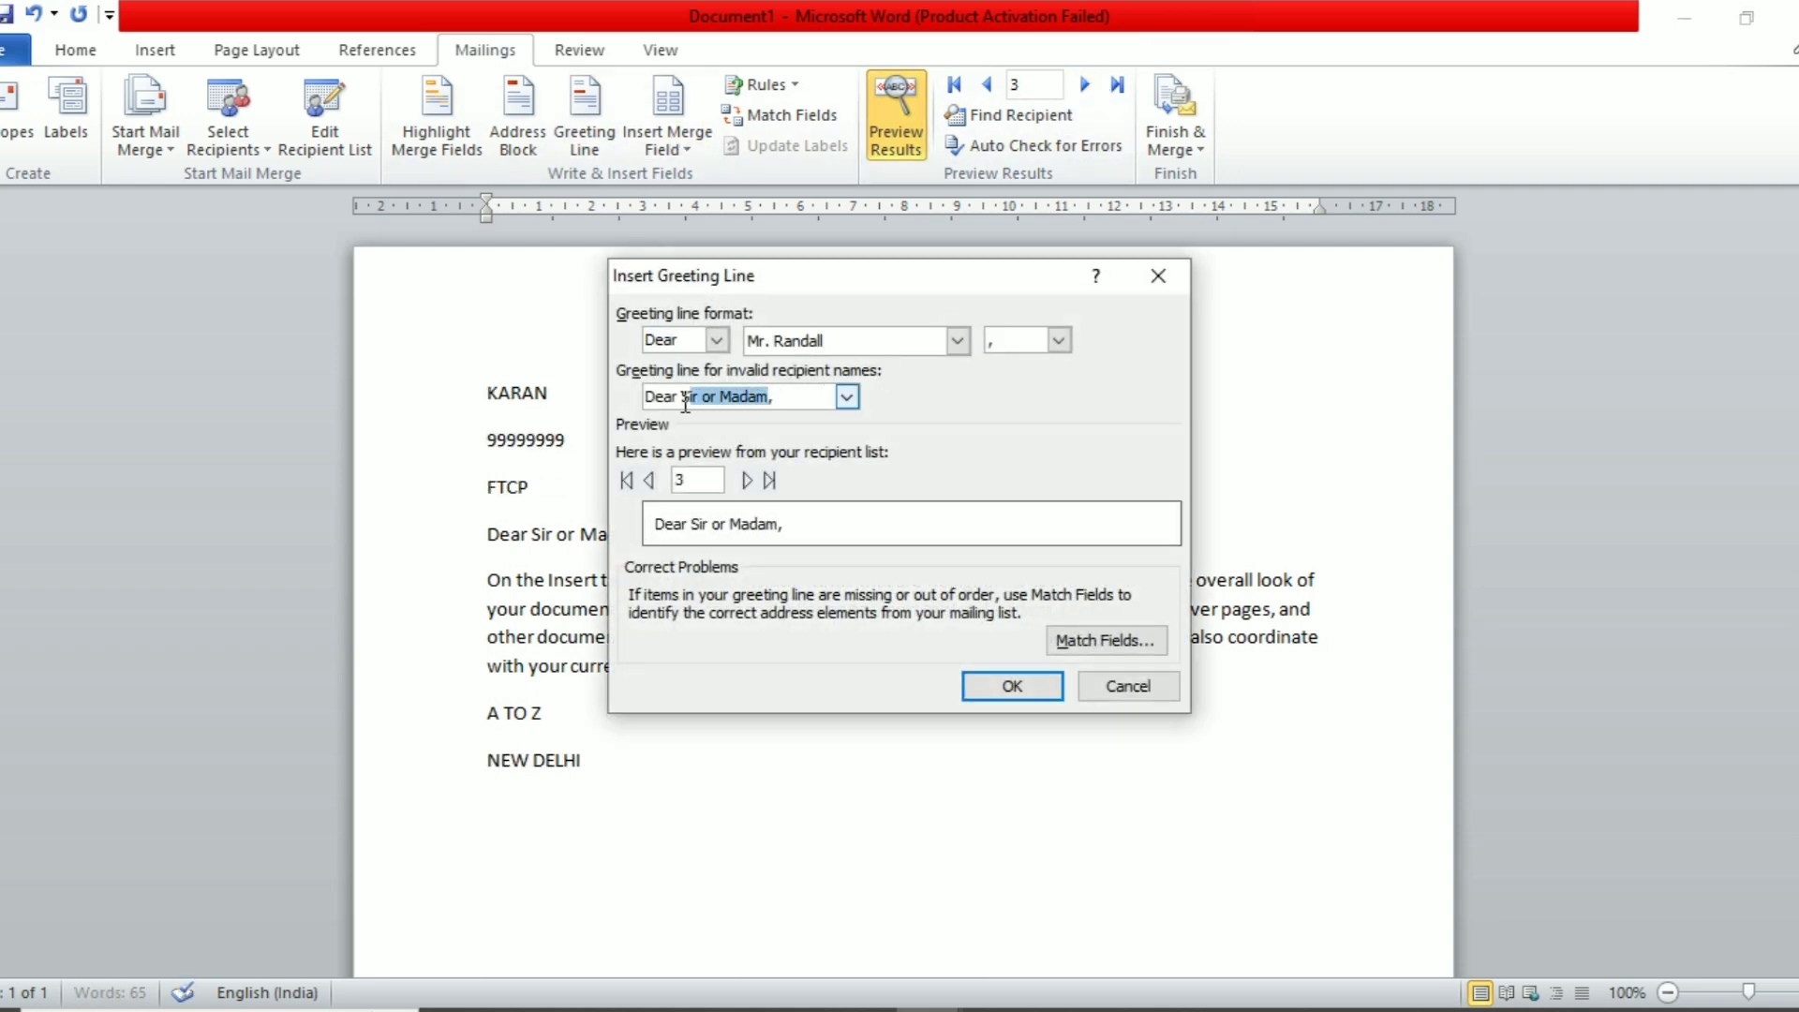
pyautogui.click(846, 396)
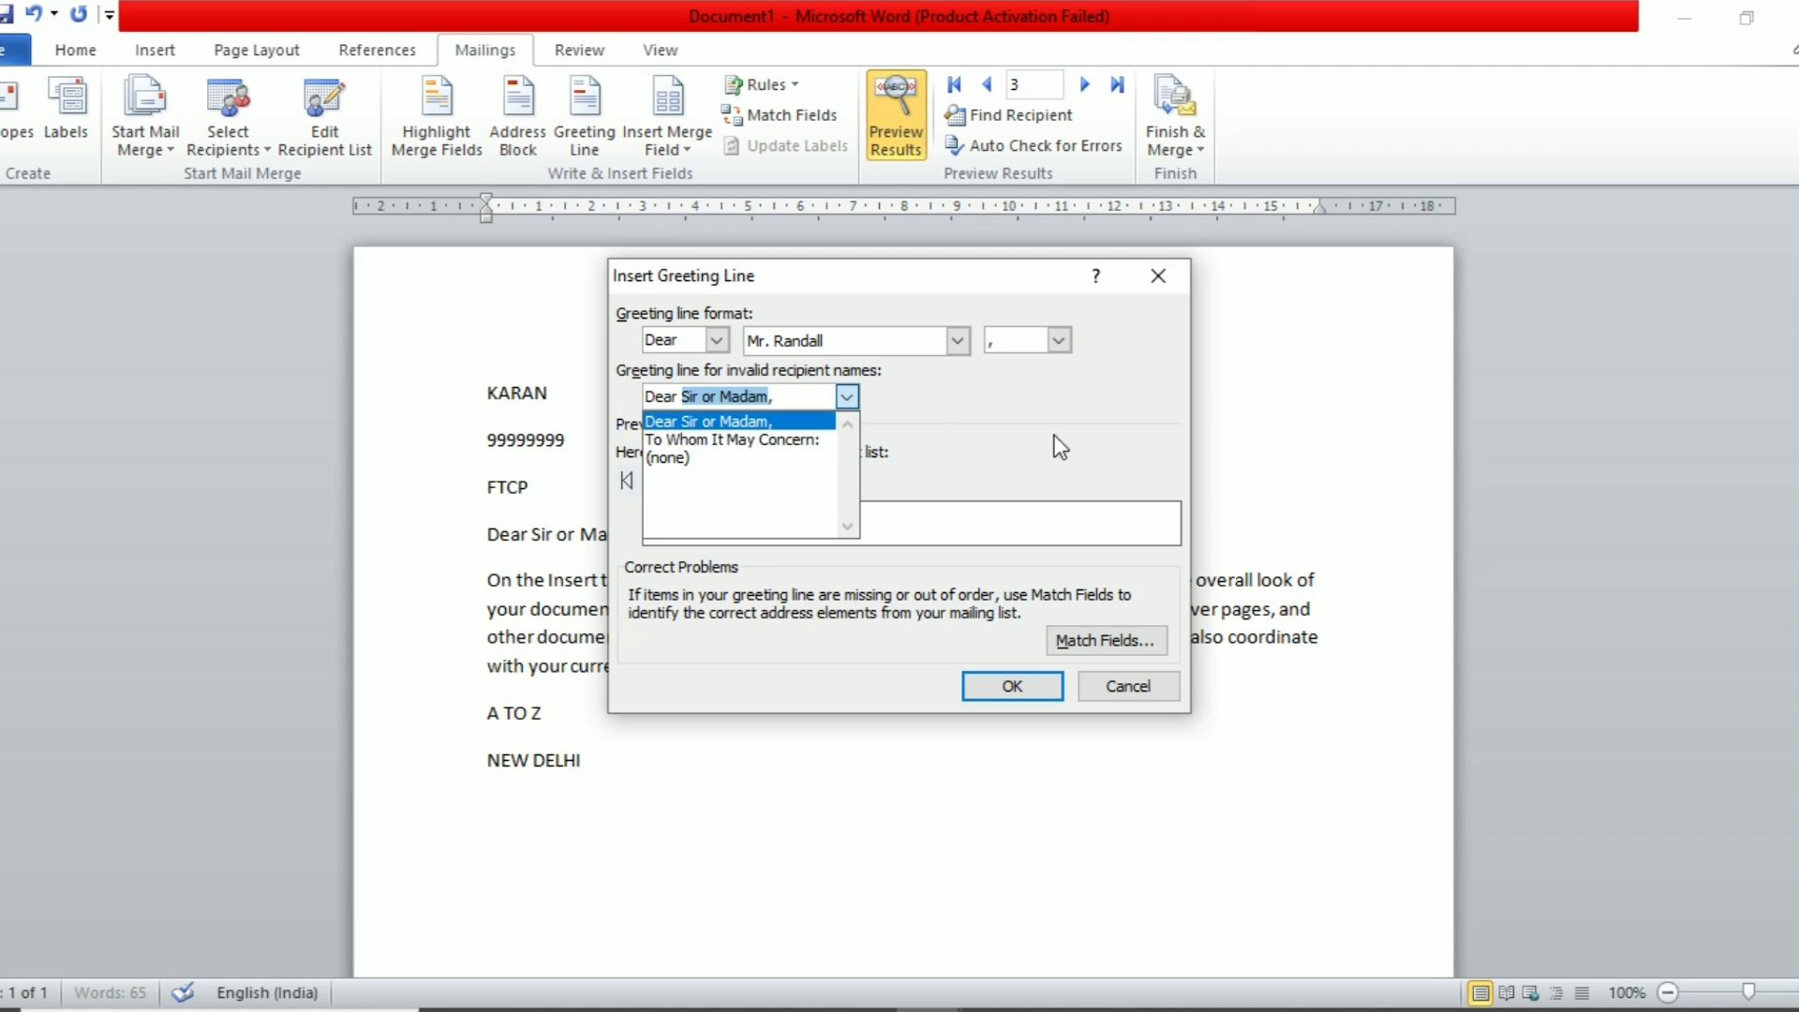
pyautogui.click(711, 421)
pyautogui.click(1120, 685)
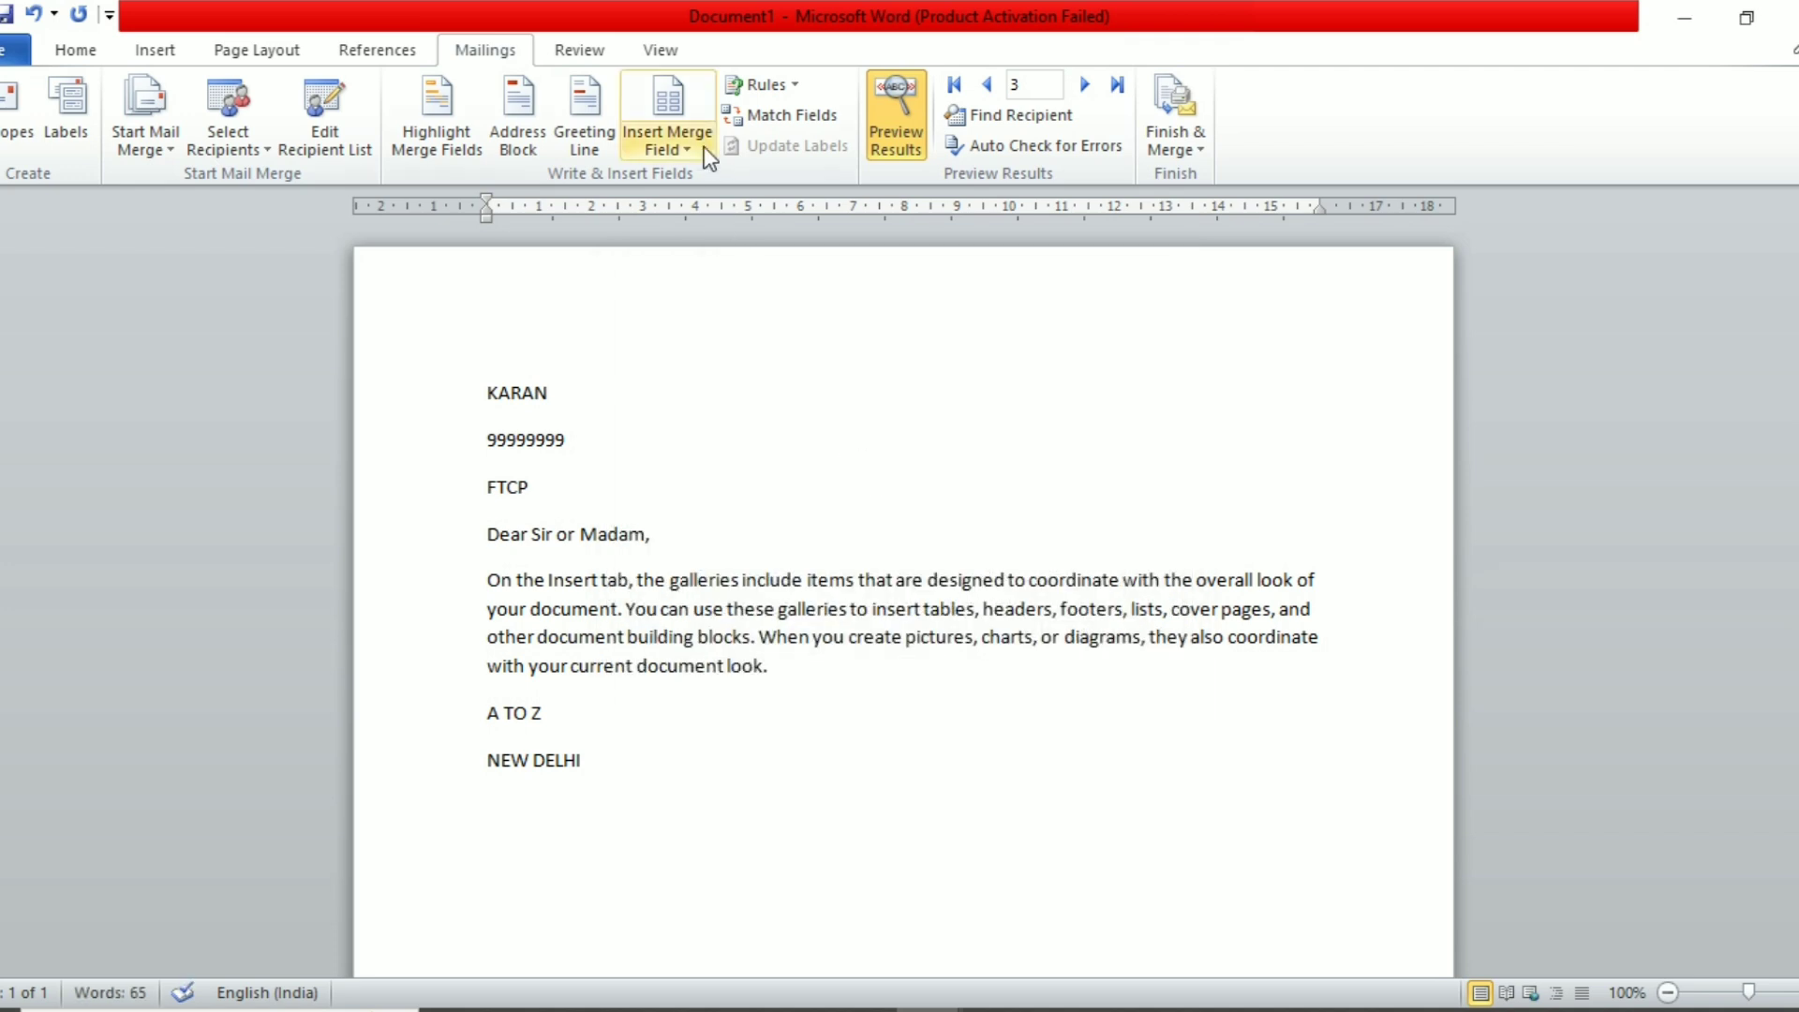
pyautogui.click(699, 146)
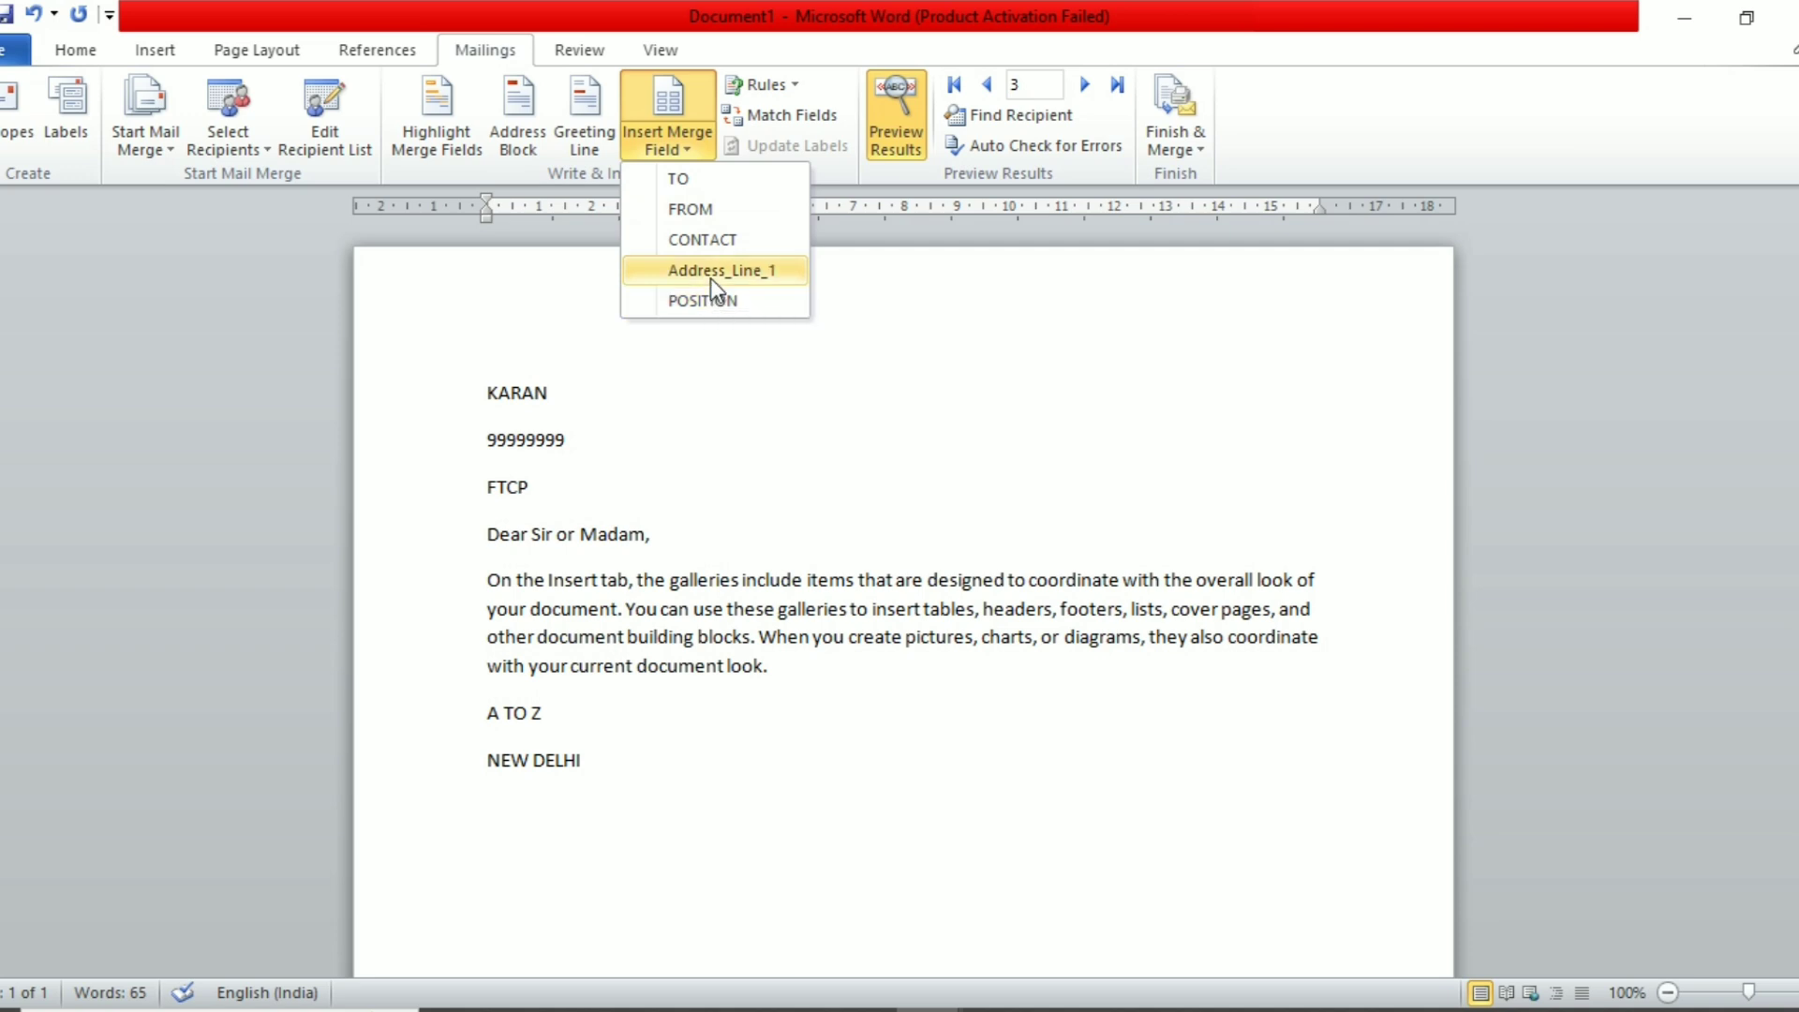
pyautogui.click(976, 391)
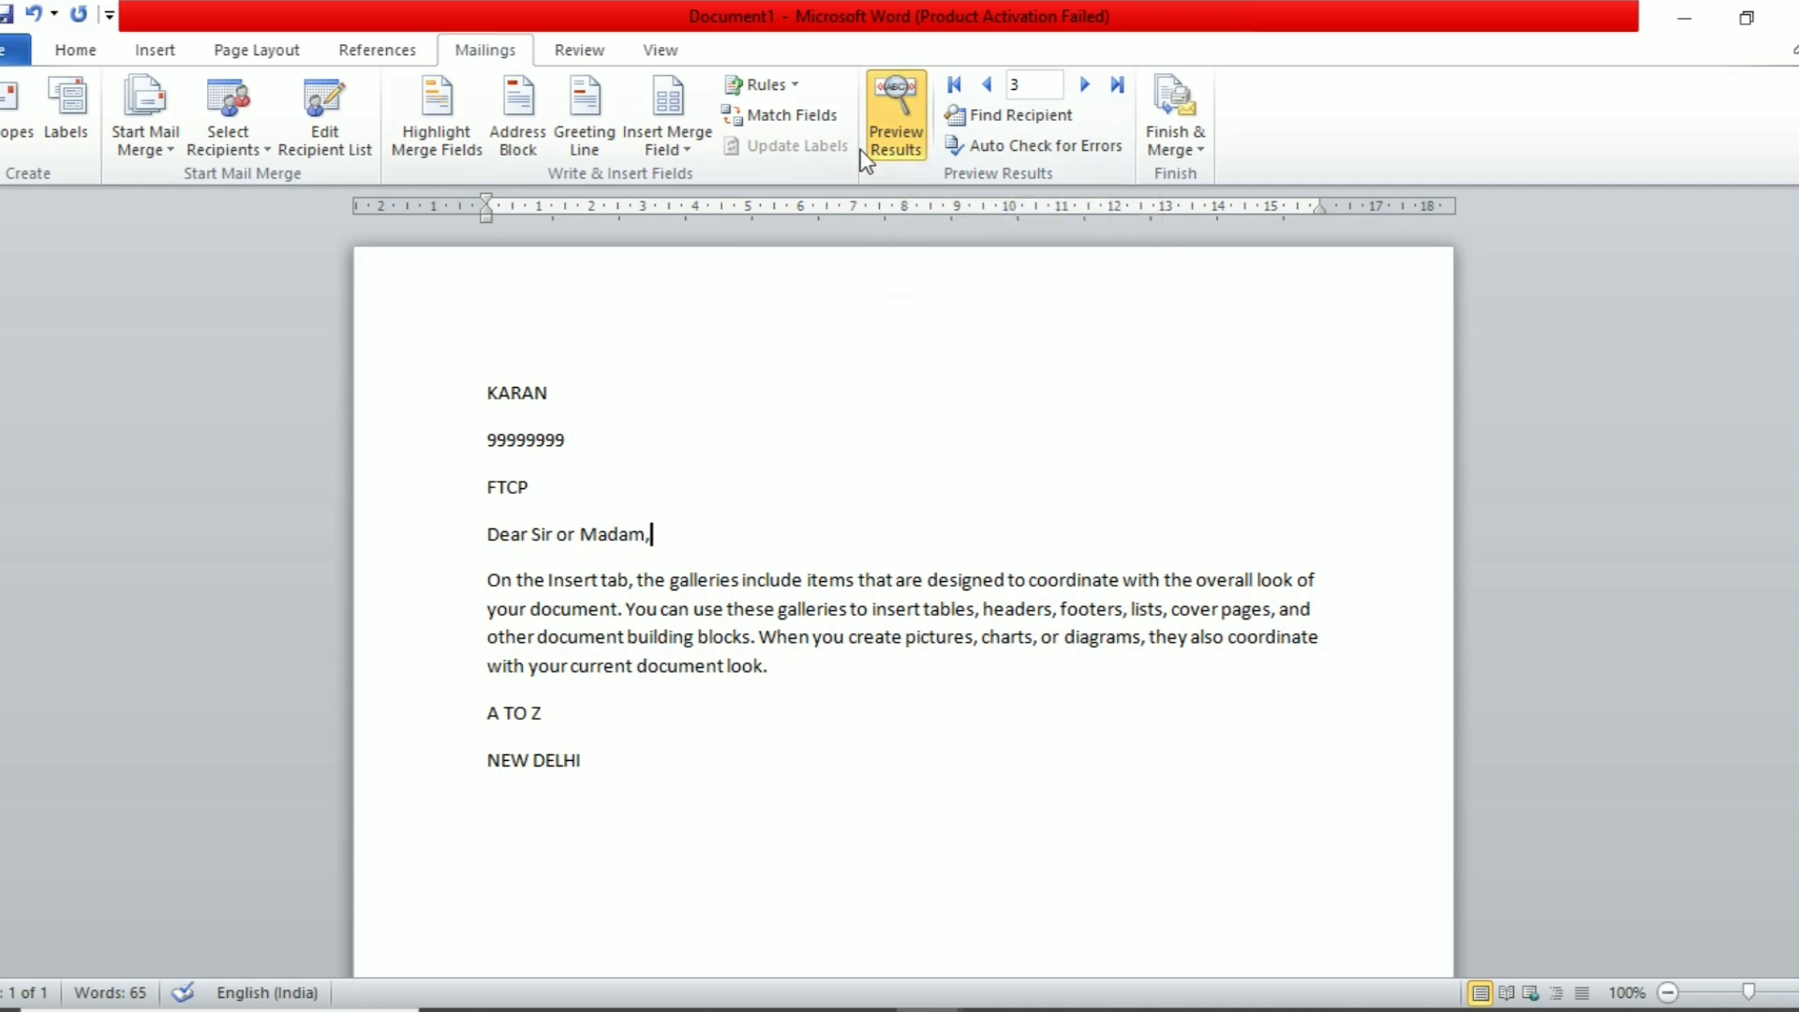
# Switch the letter from previewed results back to its merge fields and return to the preview.
pyautogui.click(902, 131)
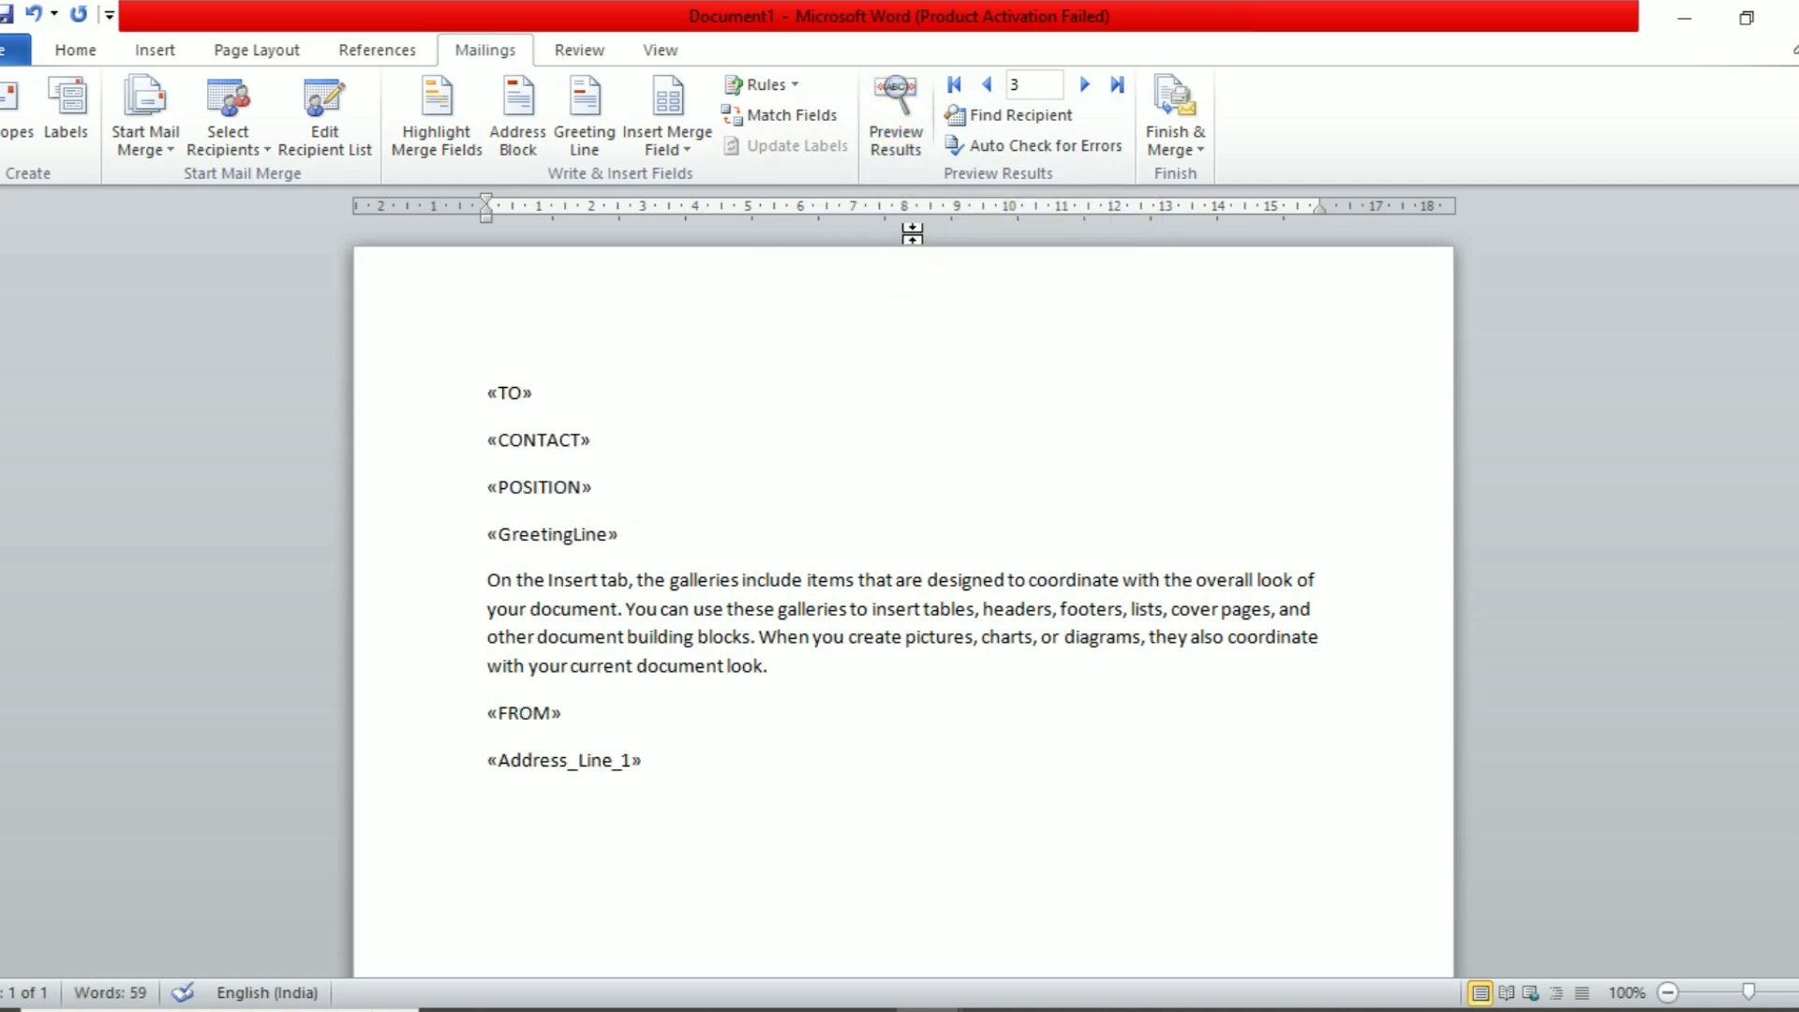
pyautogui.click(920, 107)
pyautogui.click(920, 109)
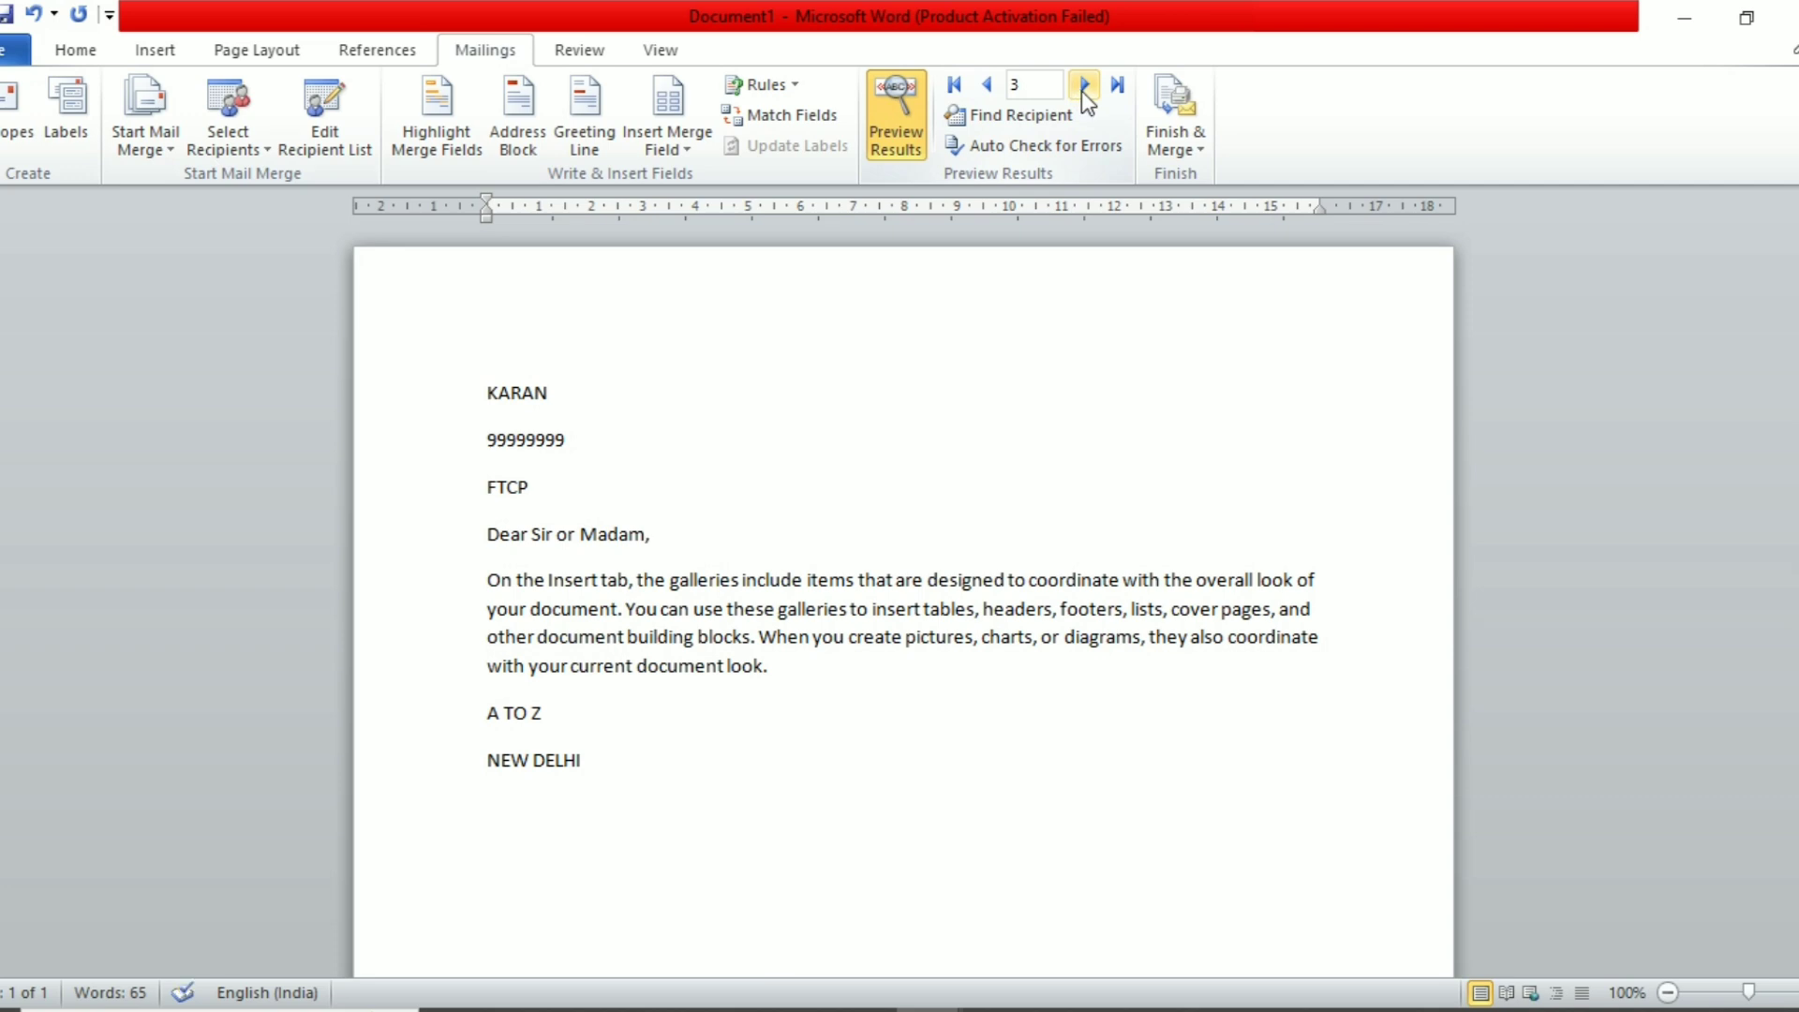
# Browse the previewed letters record by record, including jumps to the last and first records, and finish on the first record.
pyautogui.click(1081, 88)
pyautogui.click(986, 89)
pyautogui.click(986, 89)
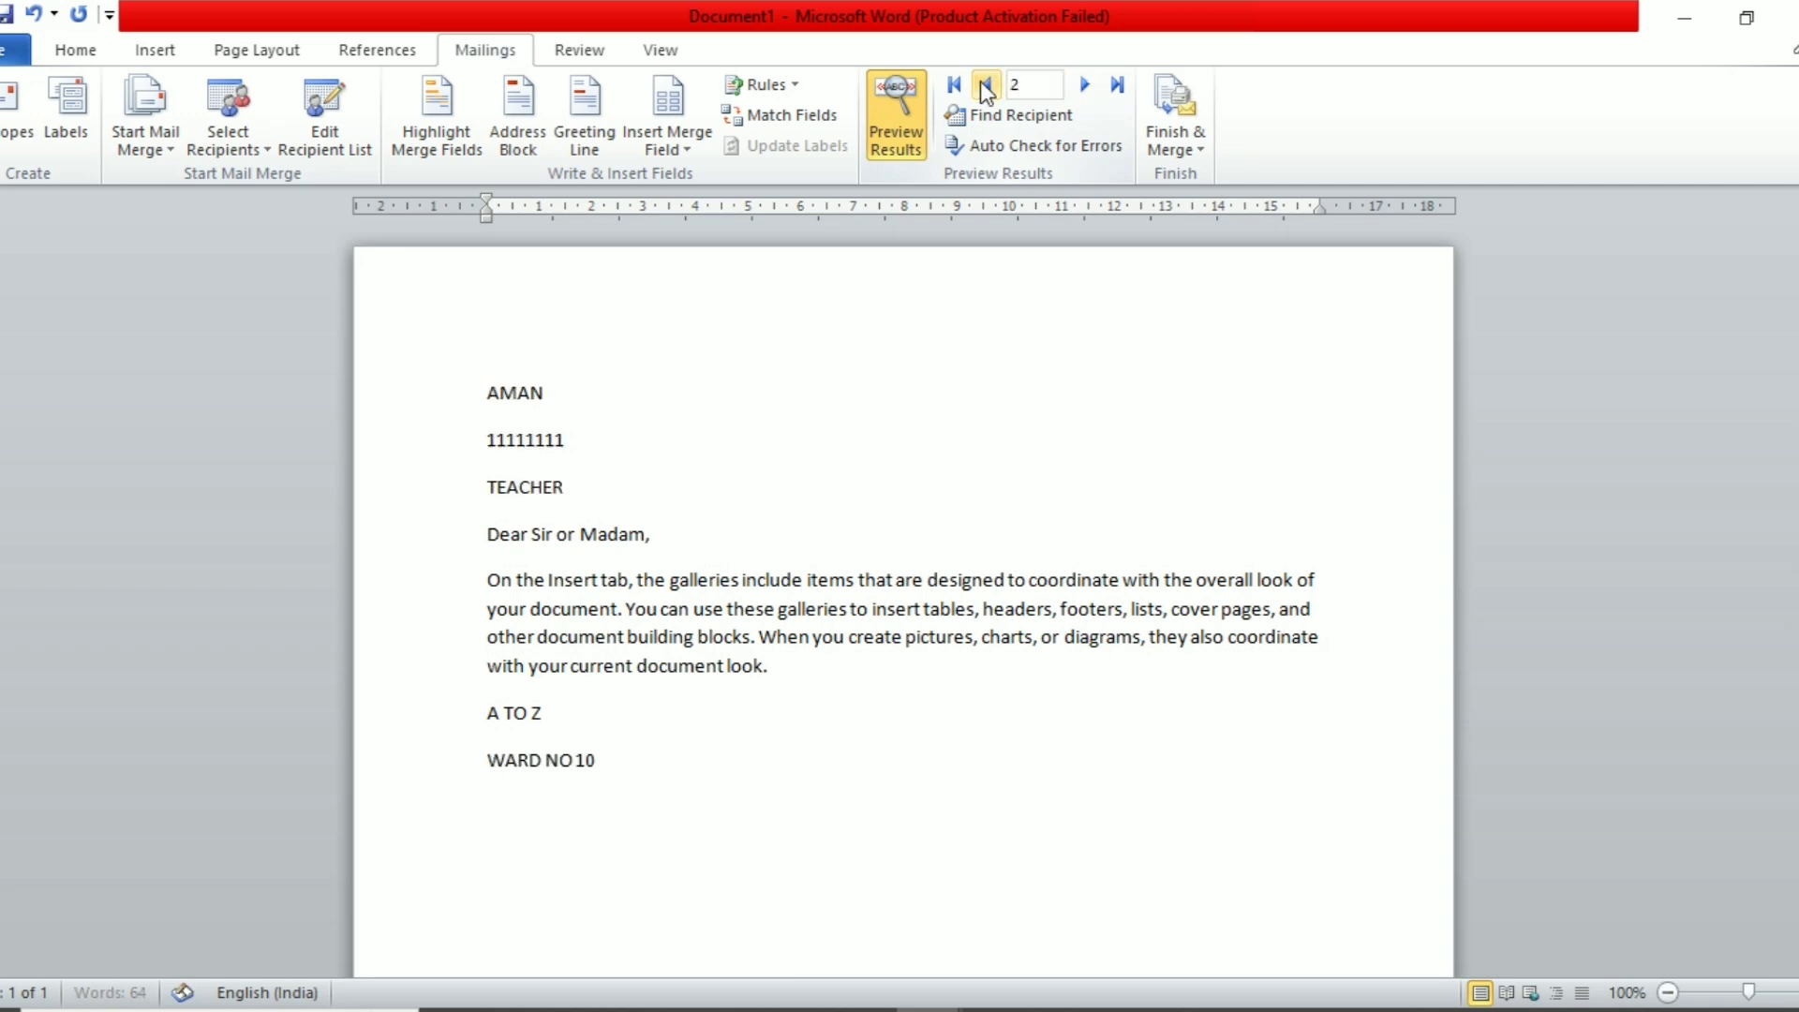
pyautogui.click(953, 85)
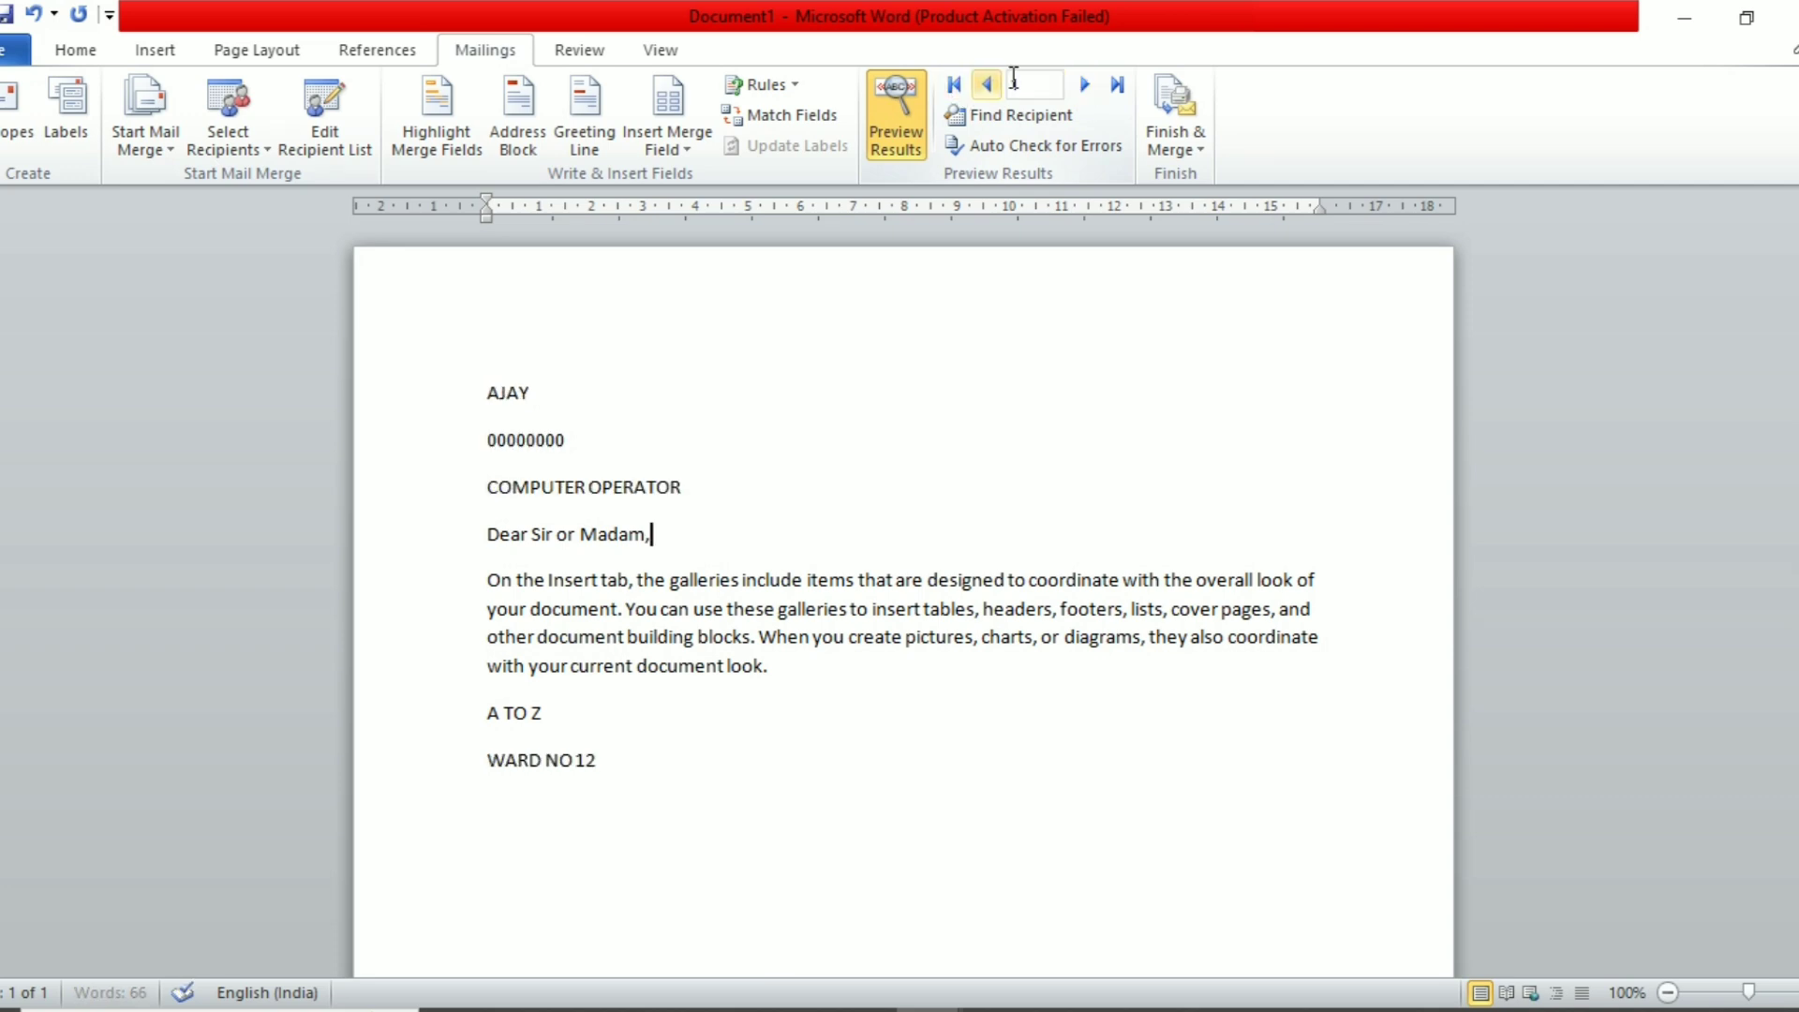
pyautogui.click(1116, 88)
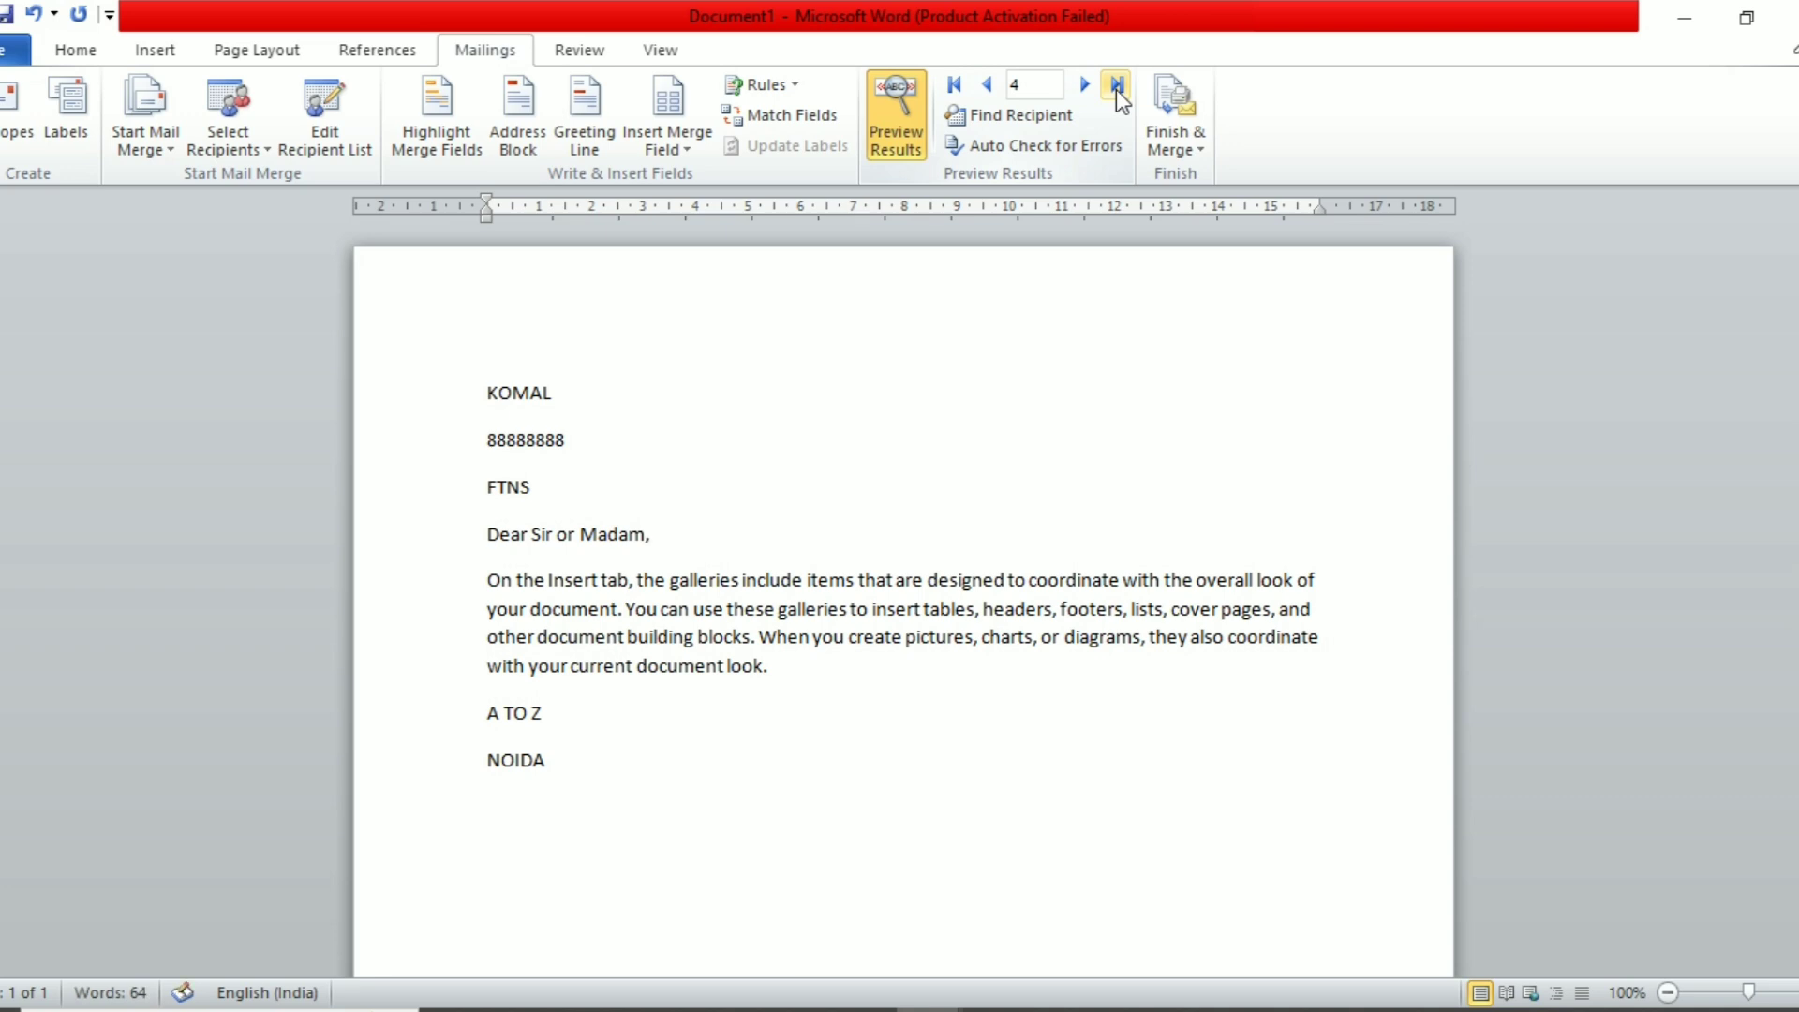
pyautogui.click(960, 91)
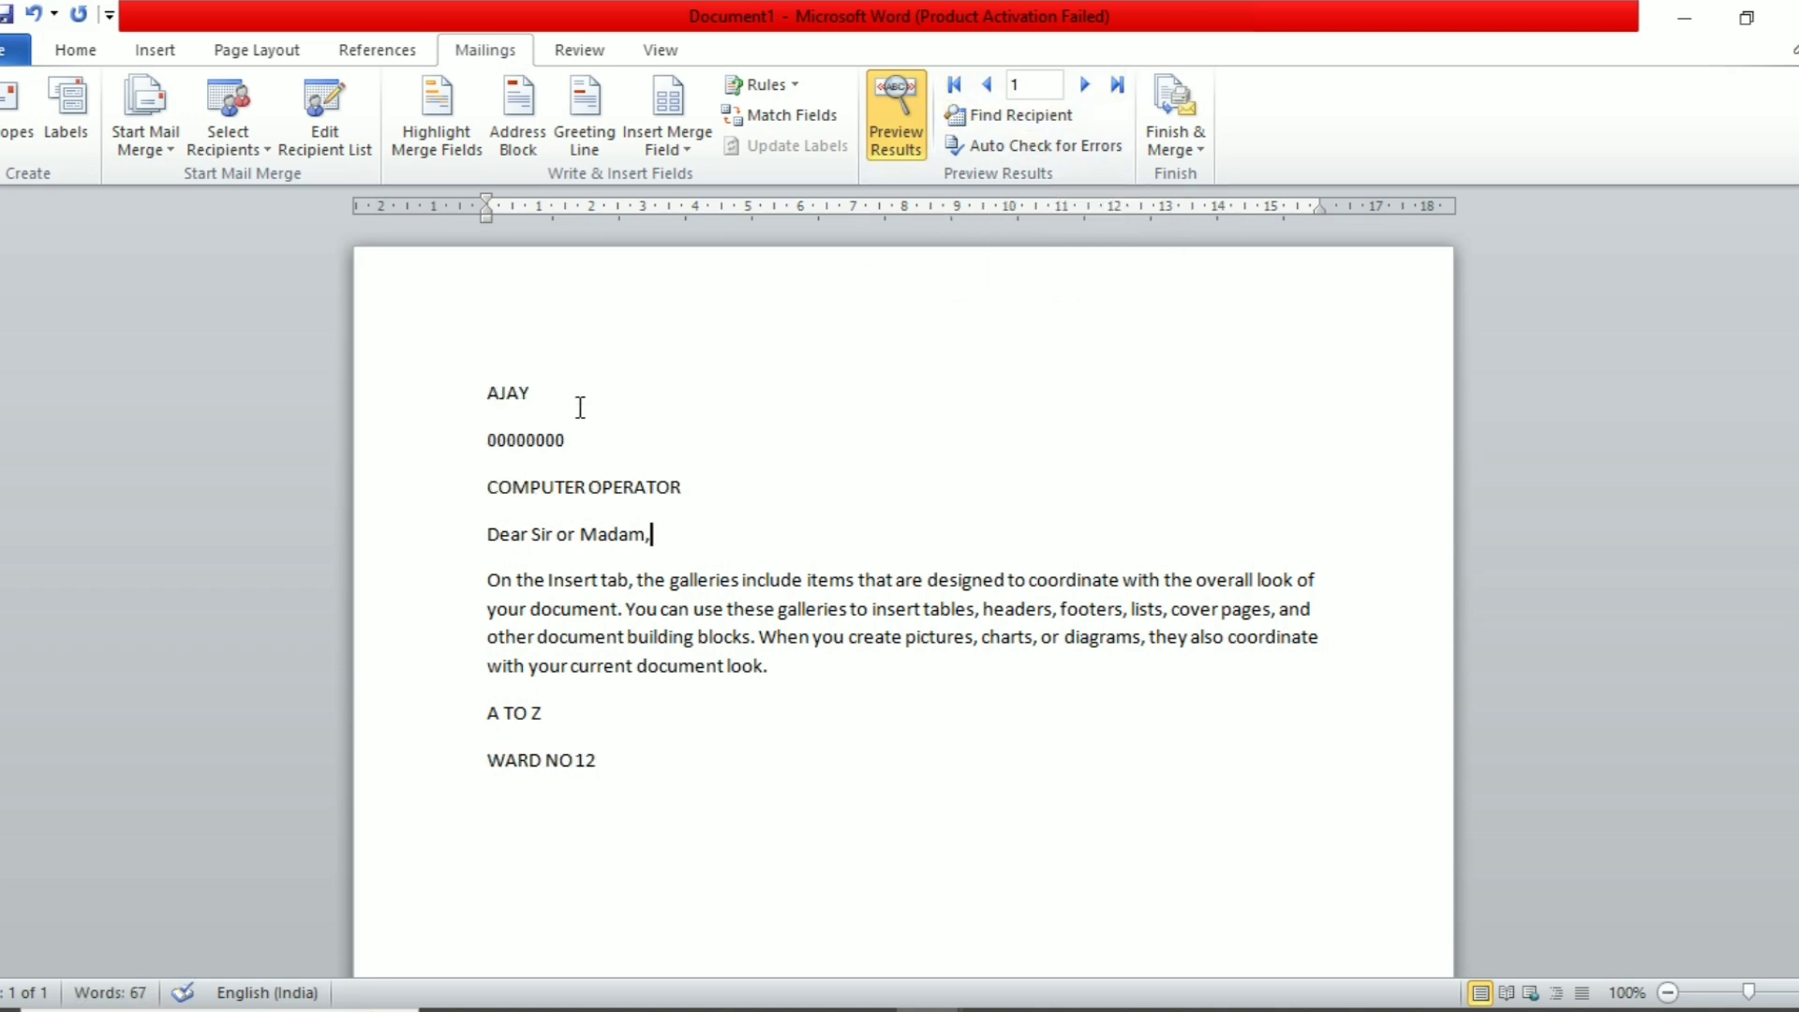
pyautogui.click(1084, 86)
pyautogui.click(1084, 85)
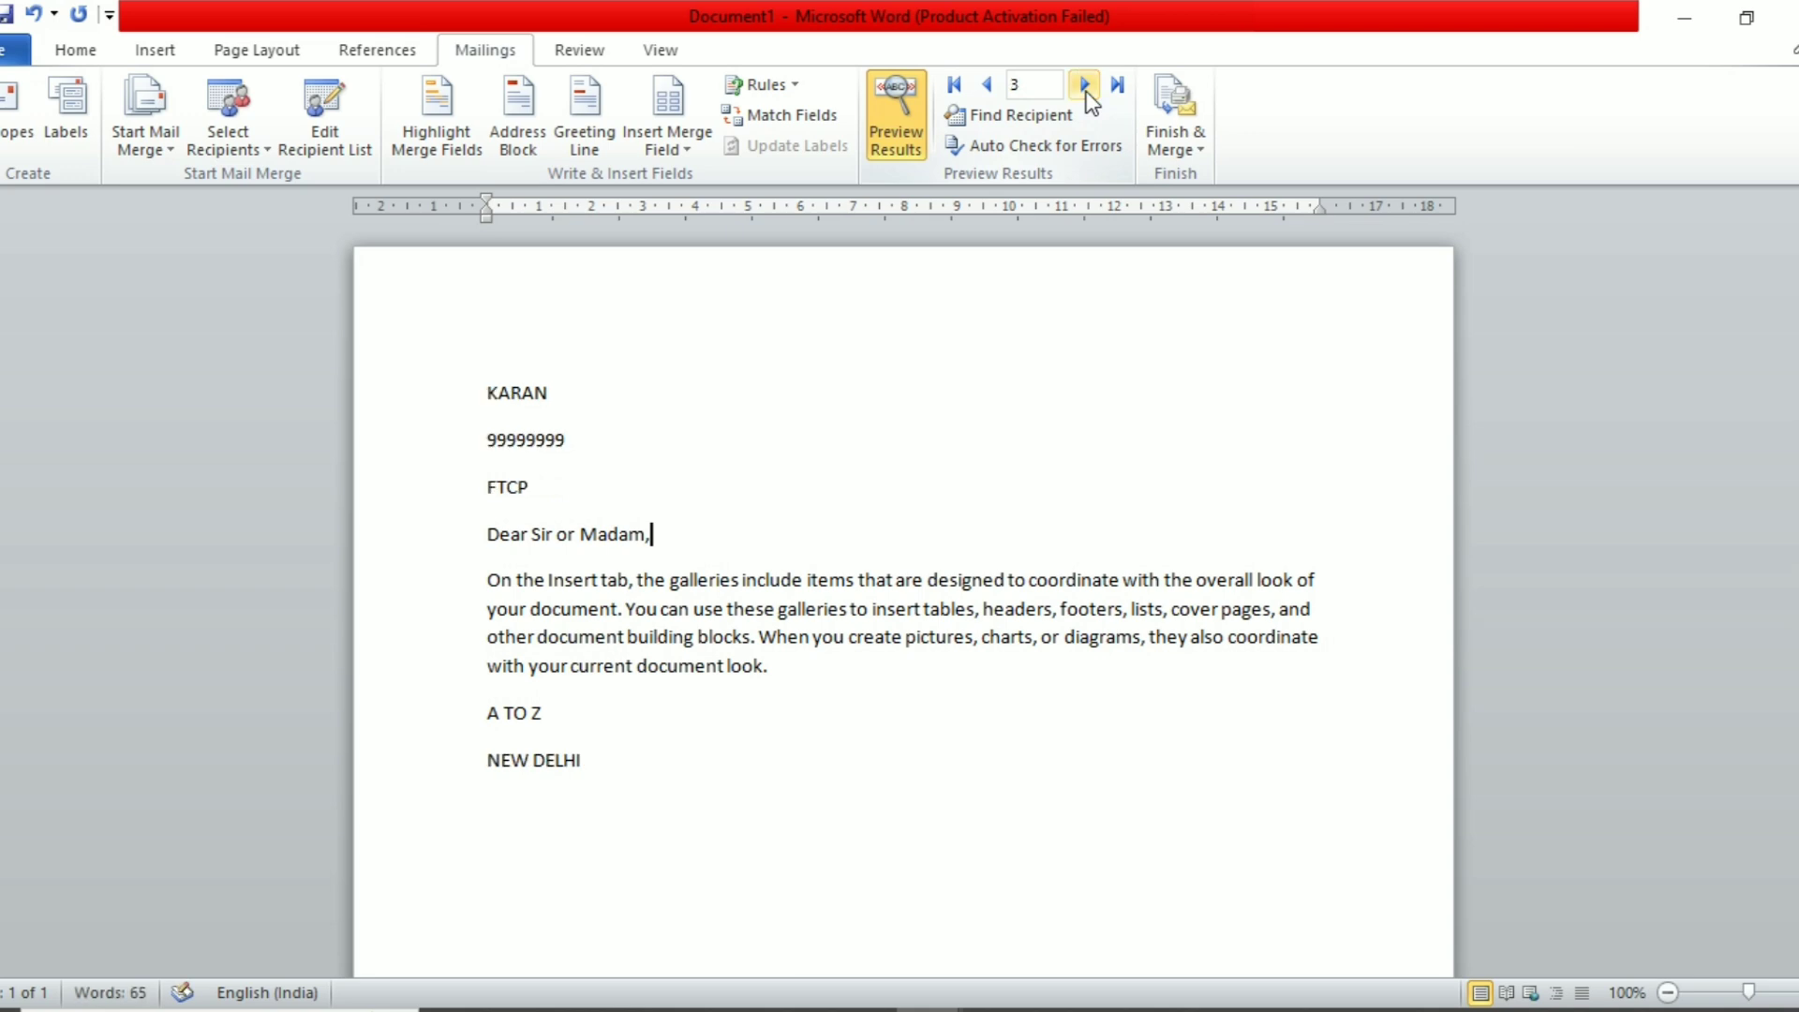
pyautogui.click(1084, 86)
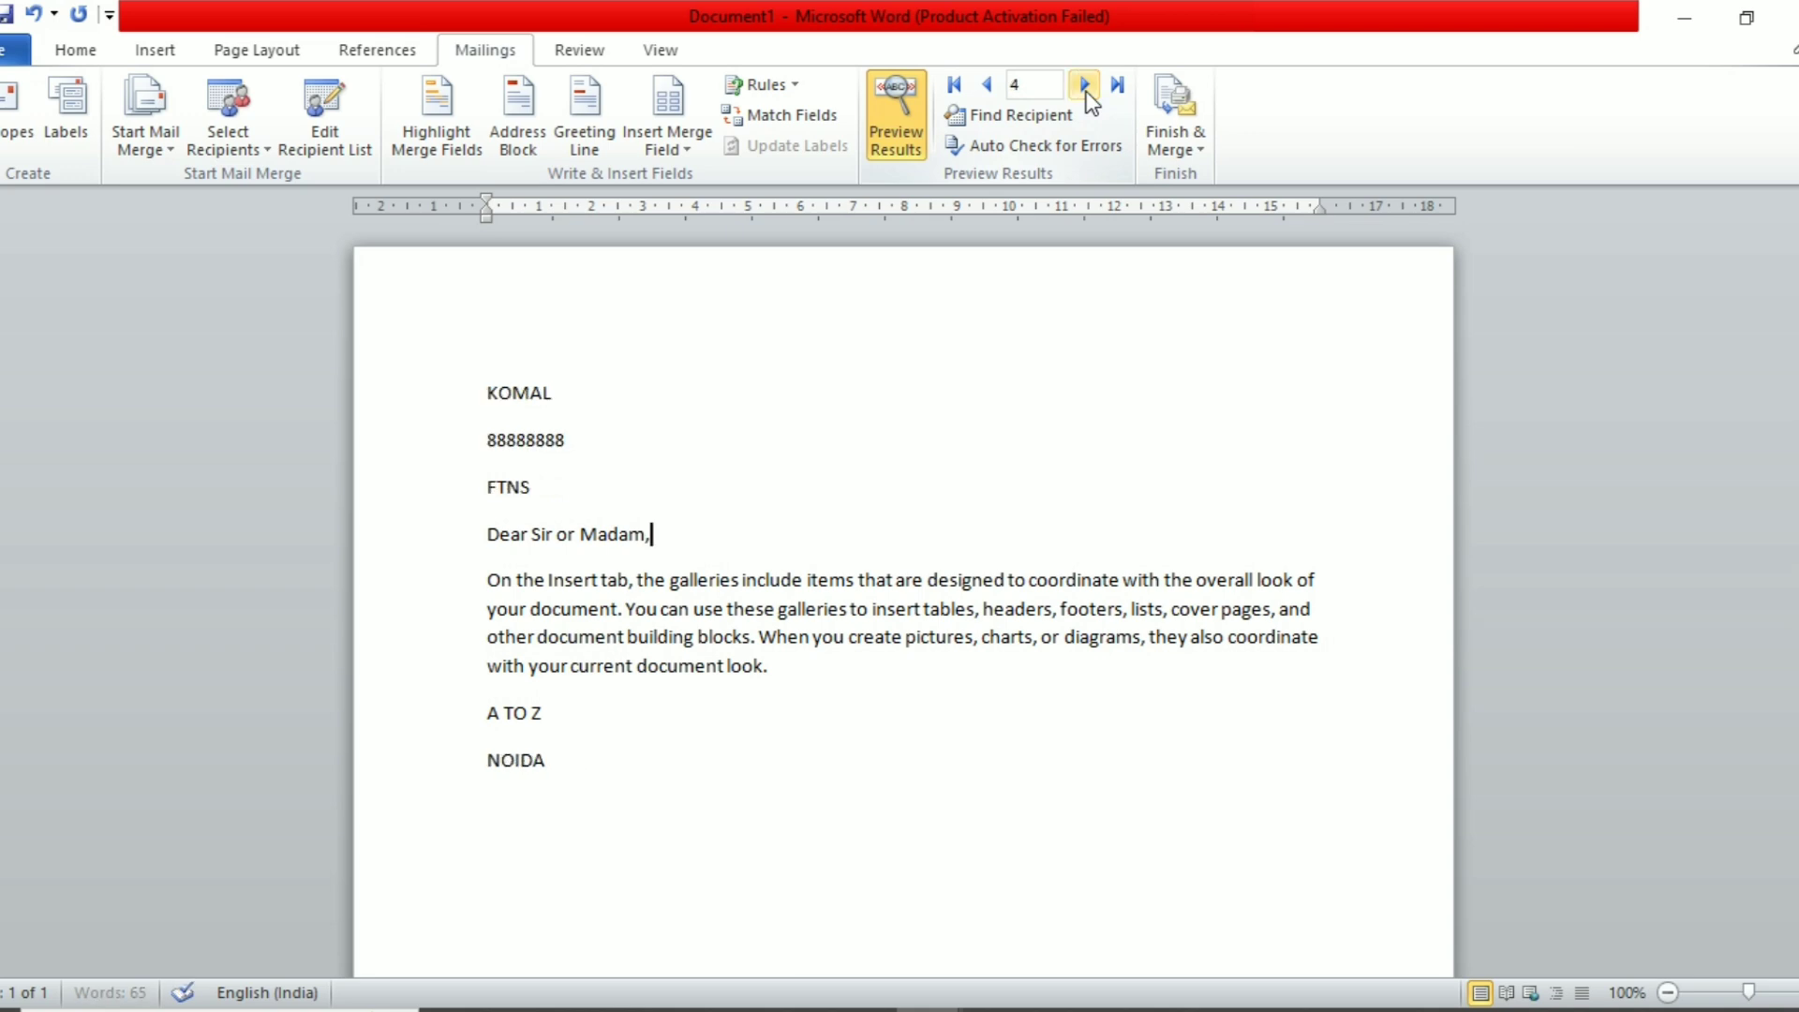
pyautogui.click(955, 86)
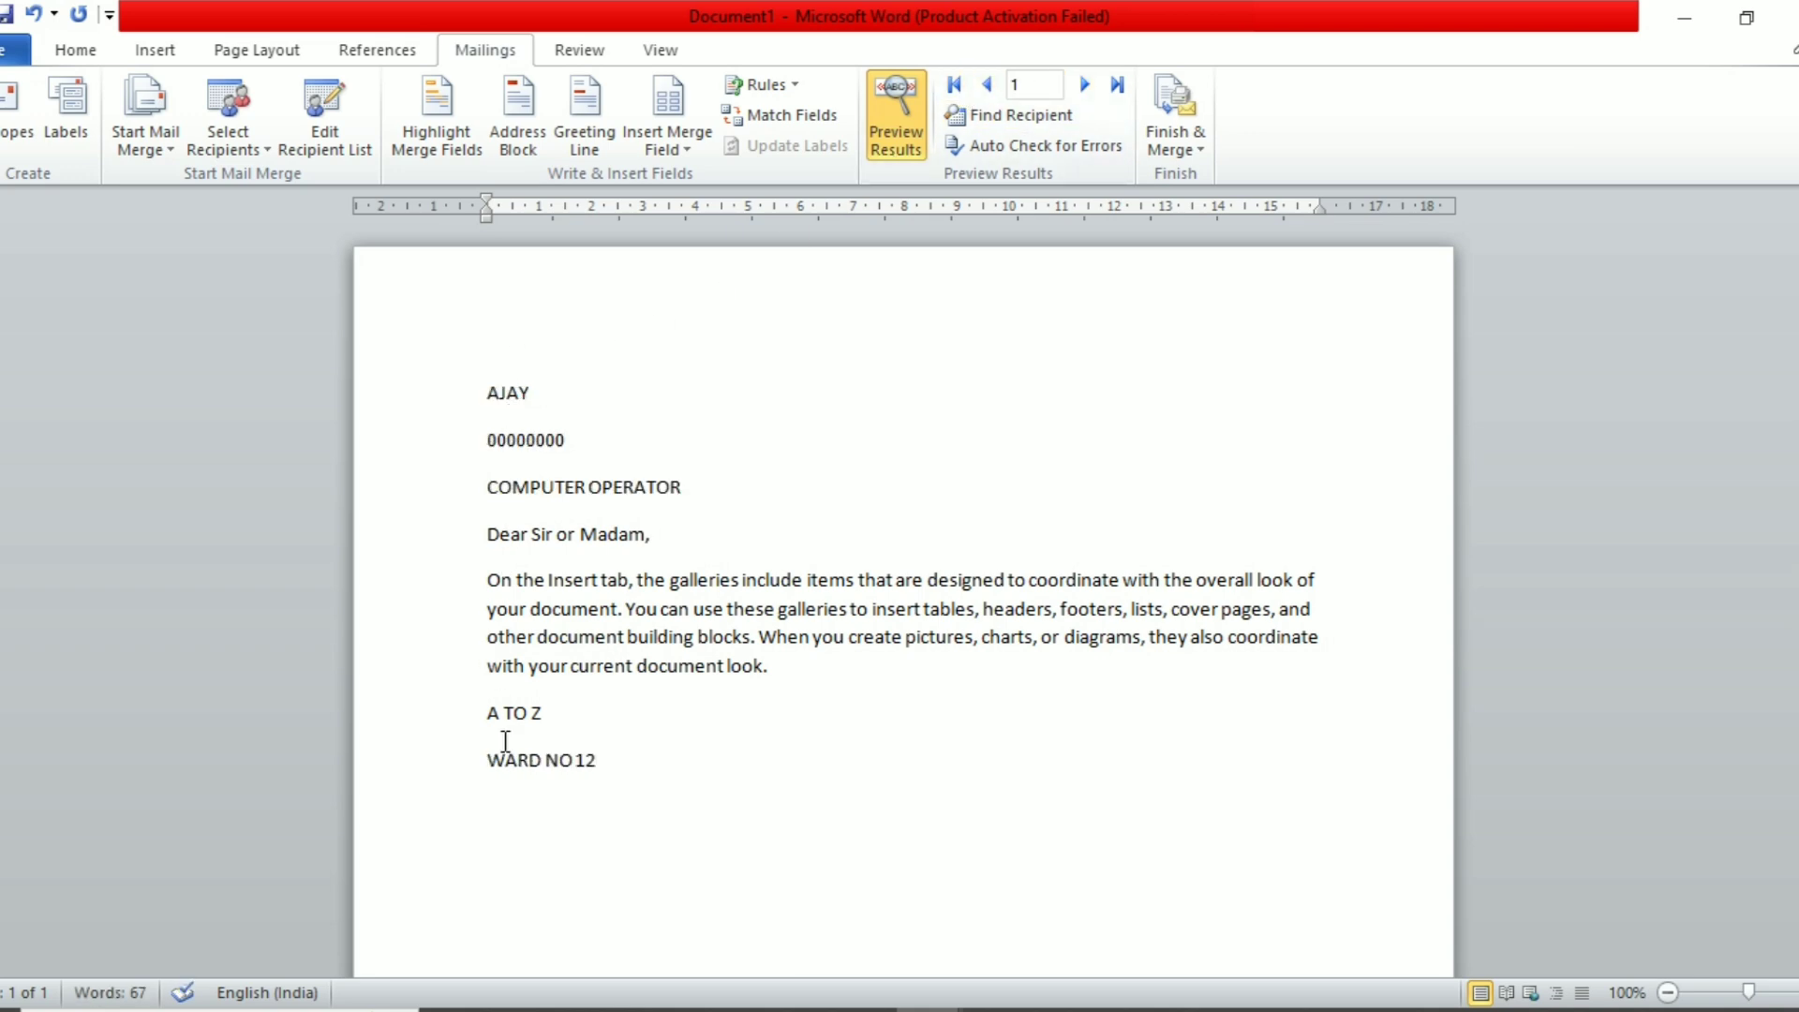
# Find the fourth recipient by name across all fields and close the search.
pyautogui.click(1050, 131)
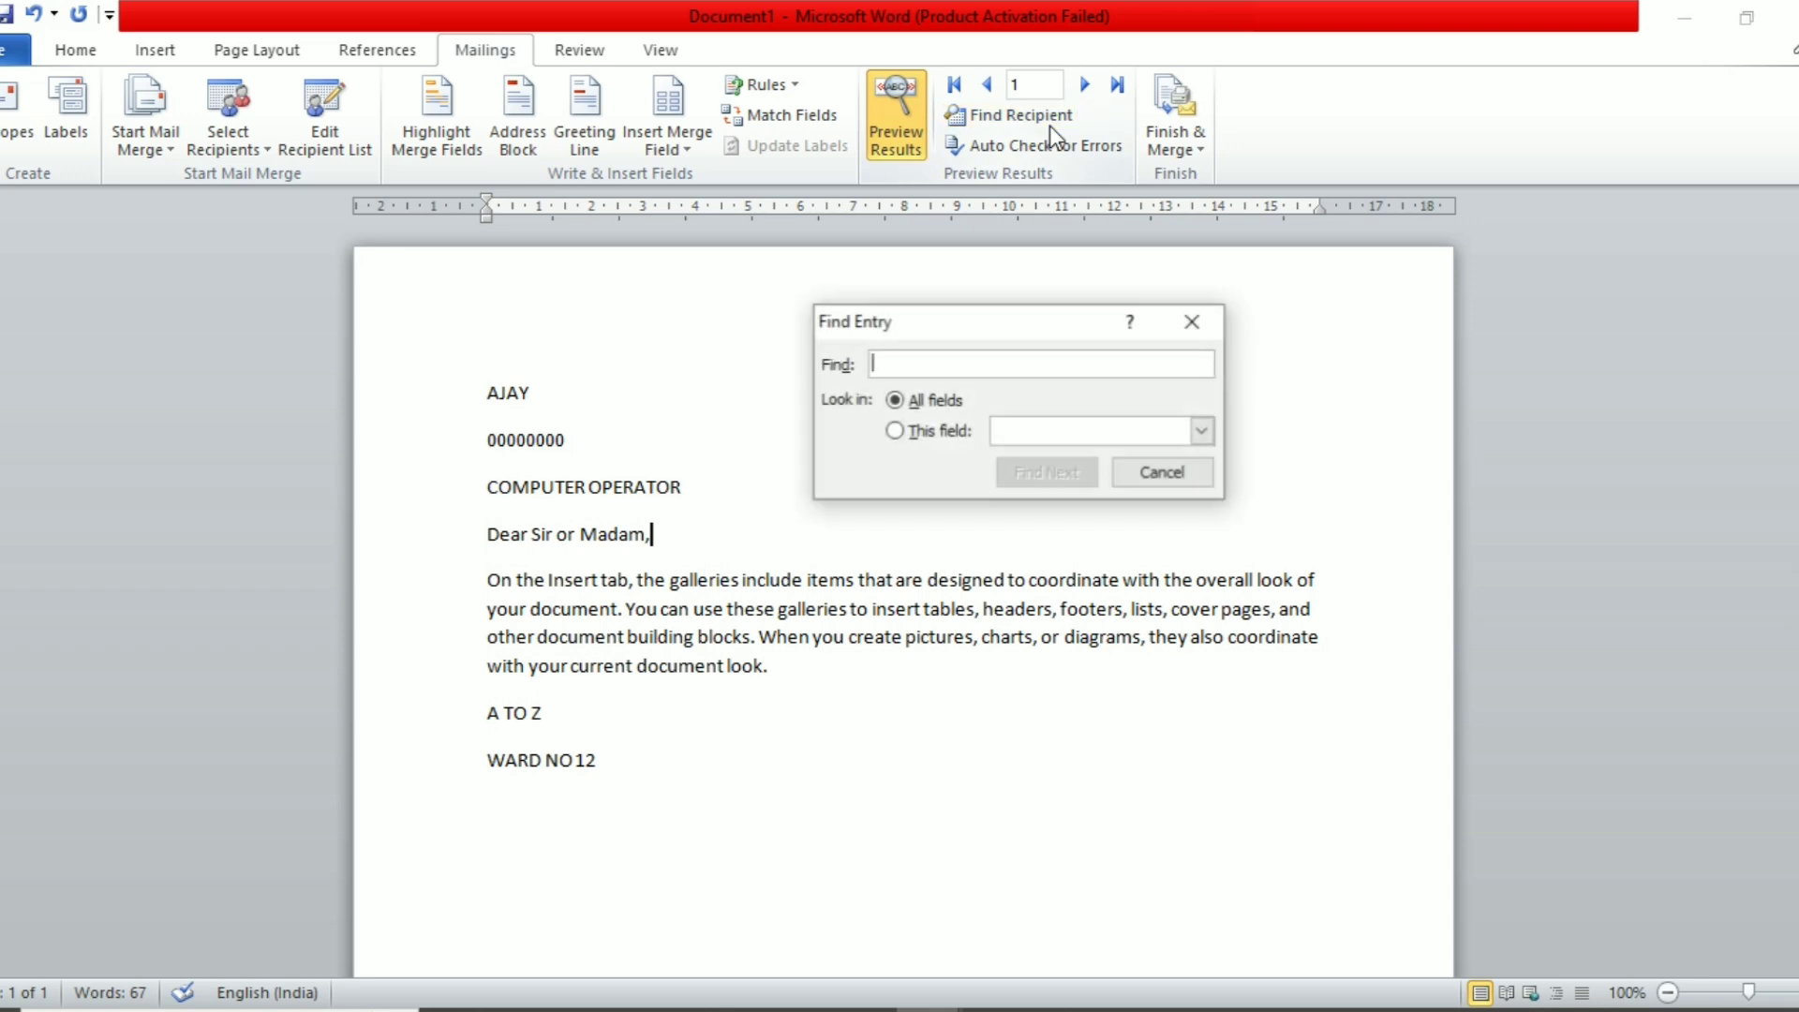
pyautogui.write('KOMAL')
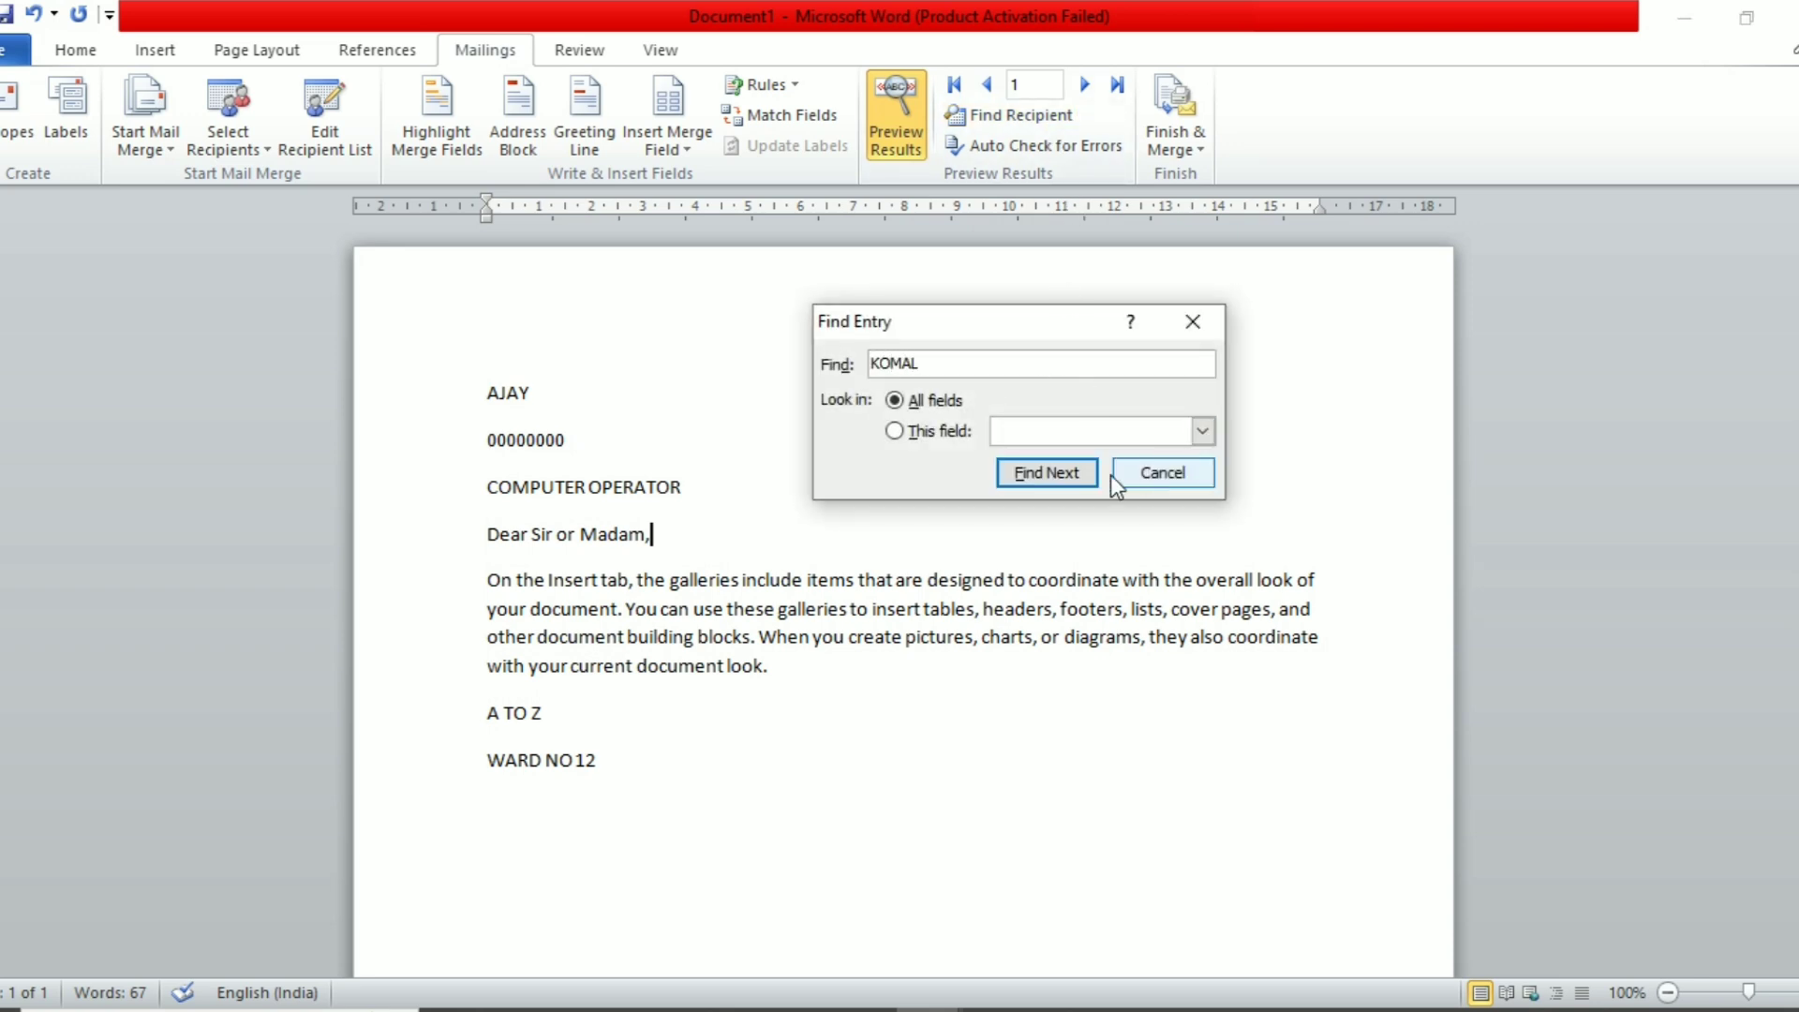
pyautogui.click(1079, 468)
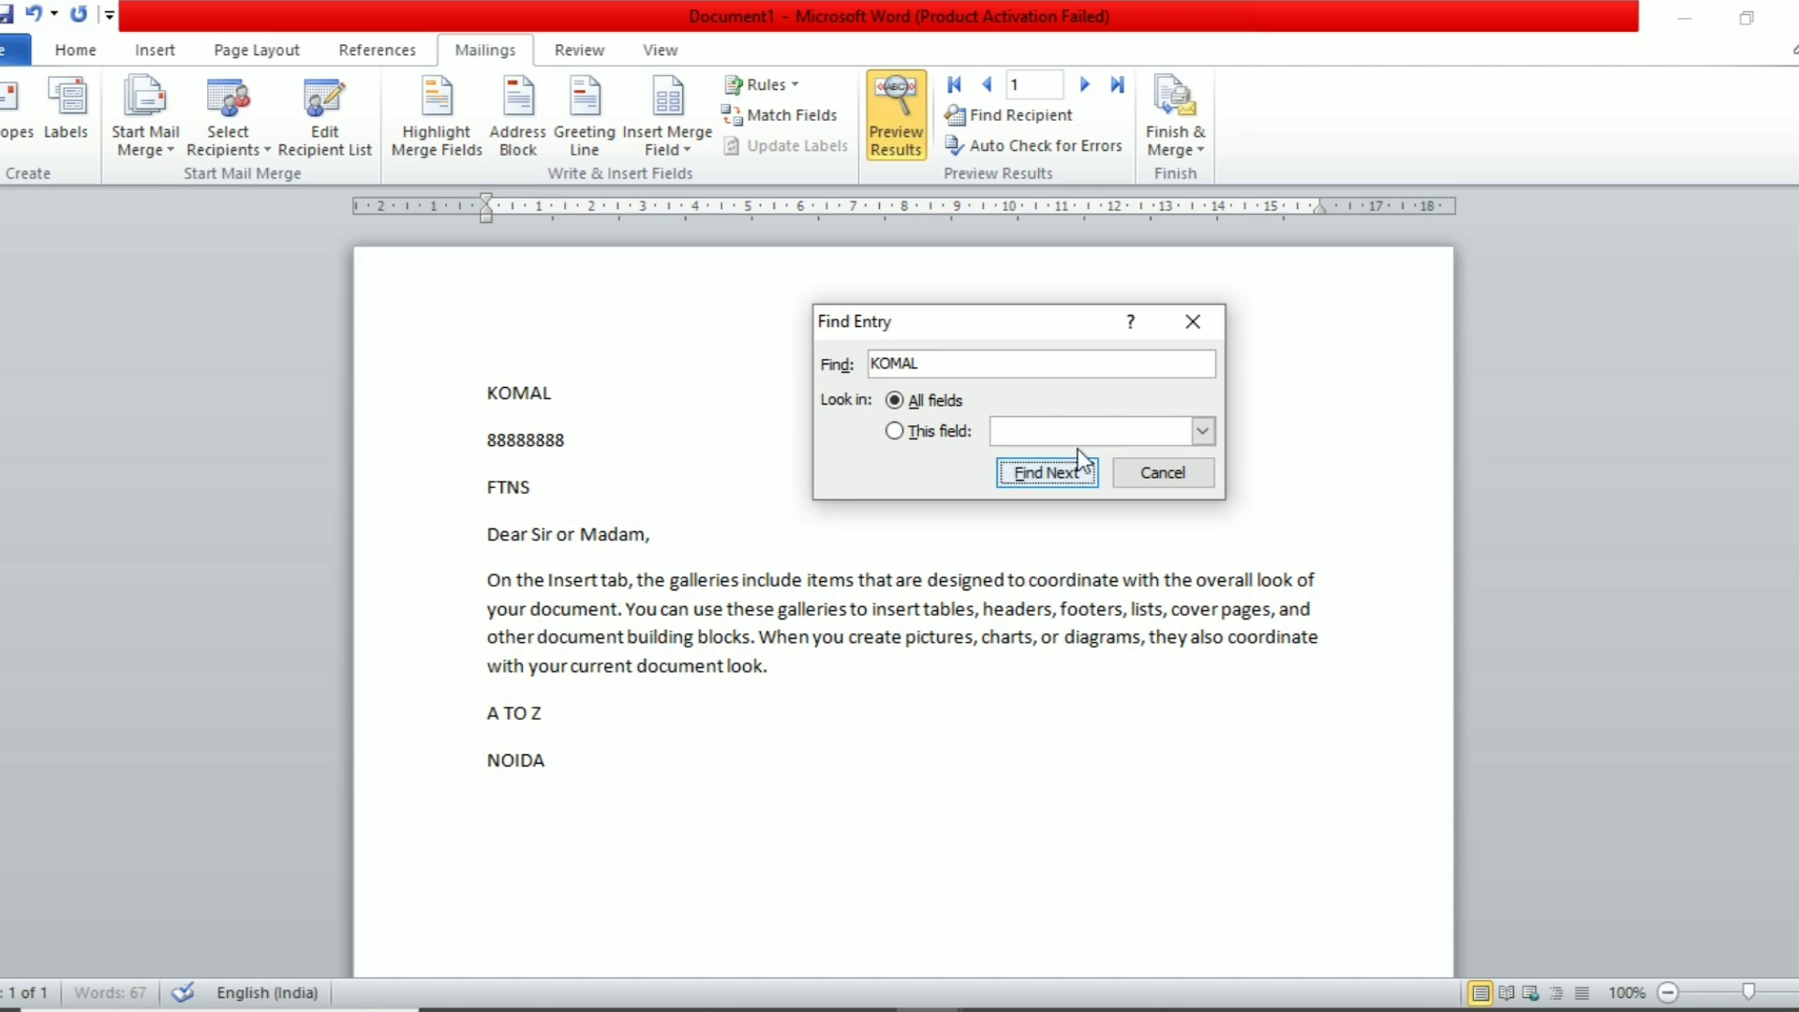
pyautogui.click(1193, 322)
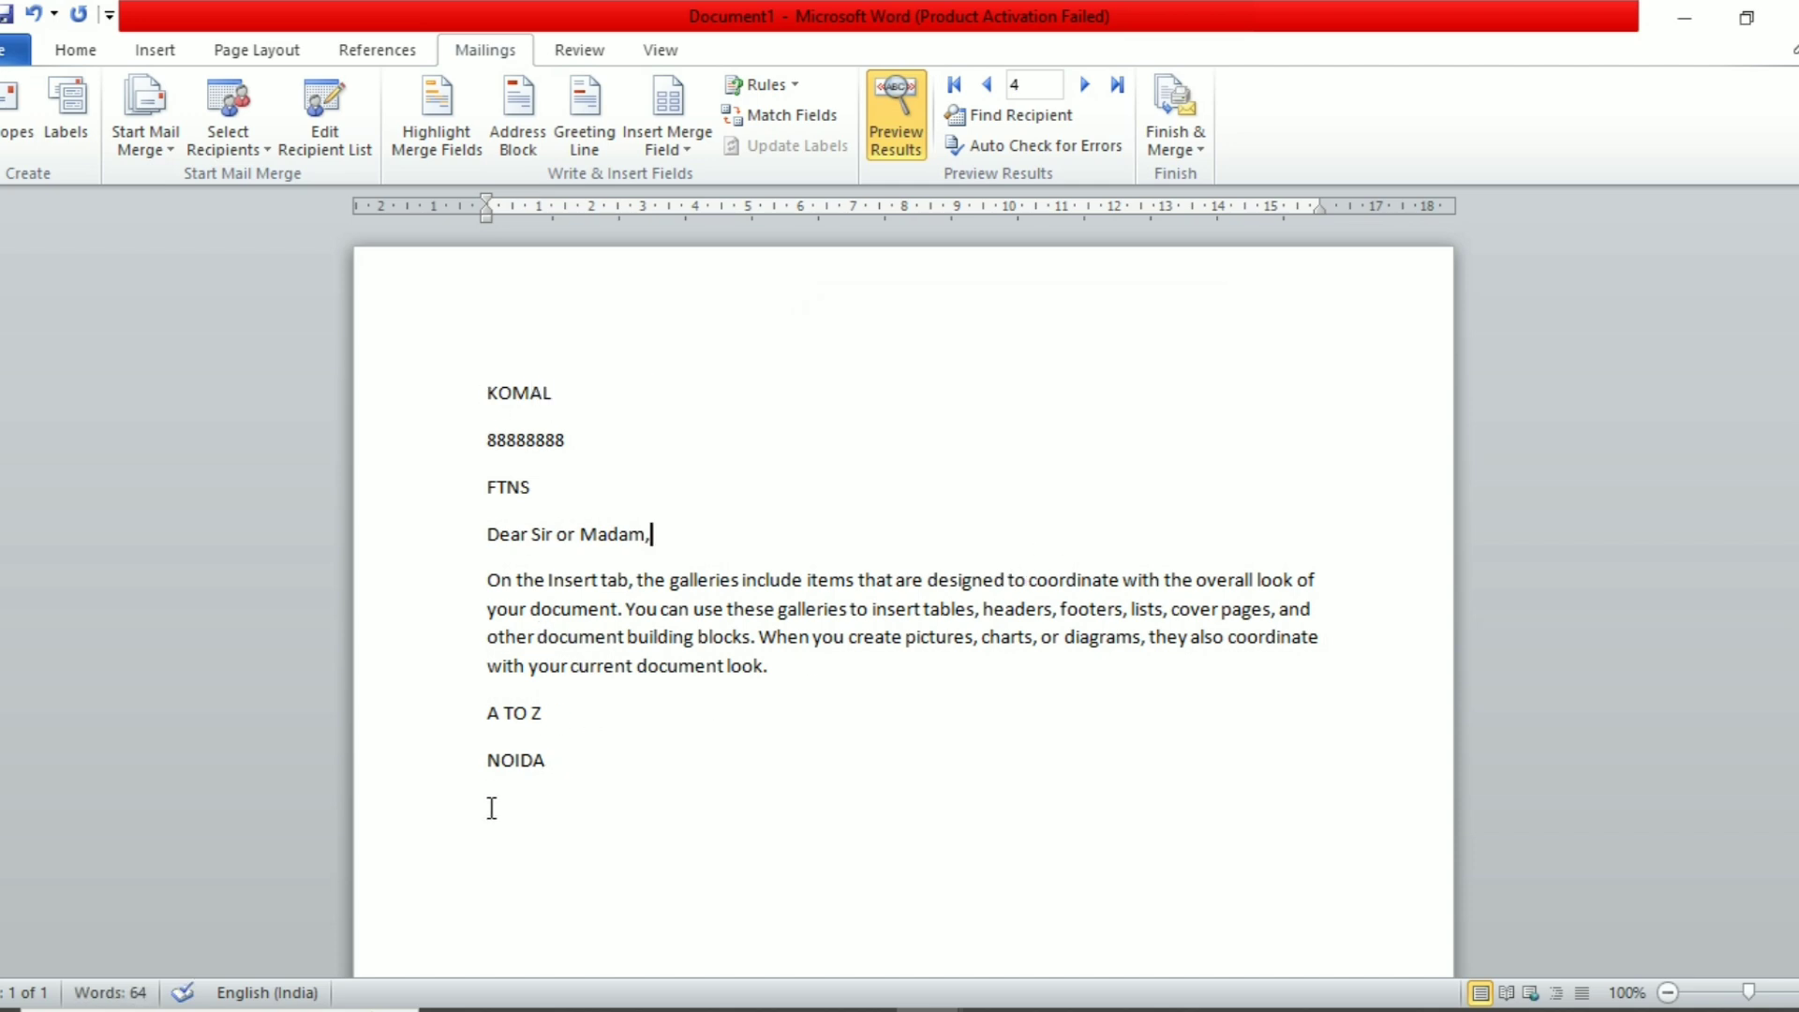
# Run the error check with the merge completed and pausing at each error, and look through the merged letters.
pyautogui.click(1043, 145)
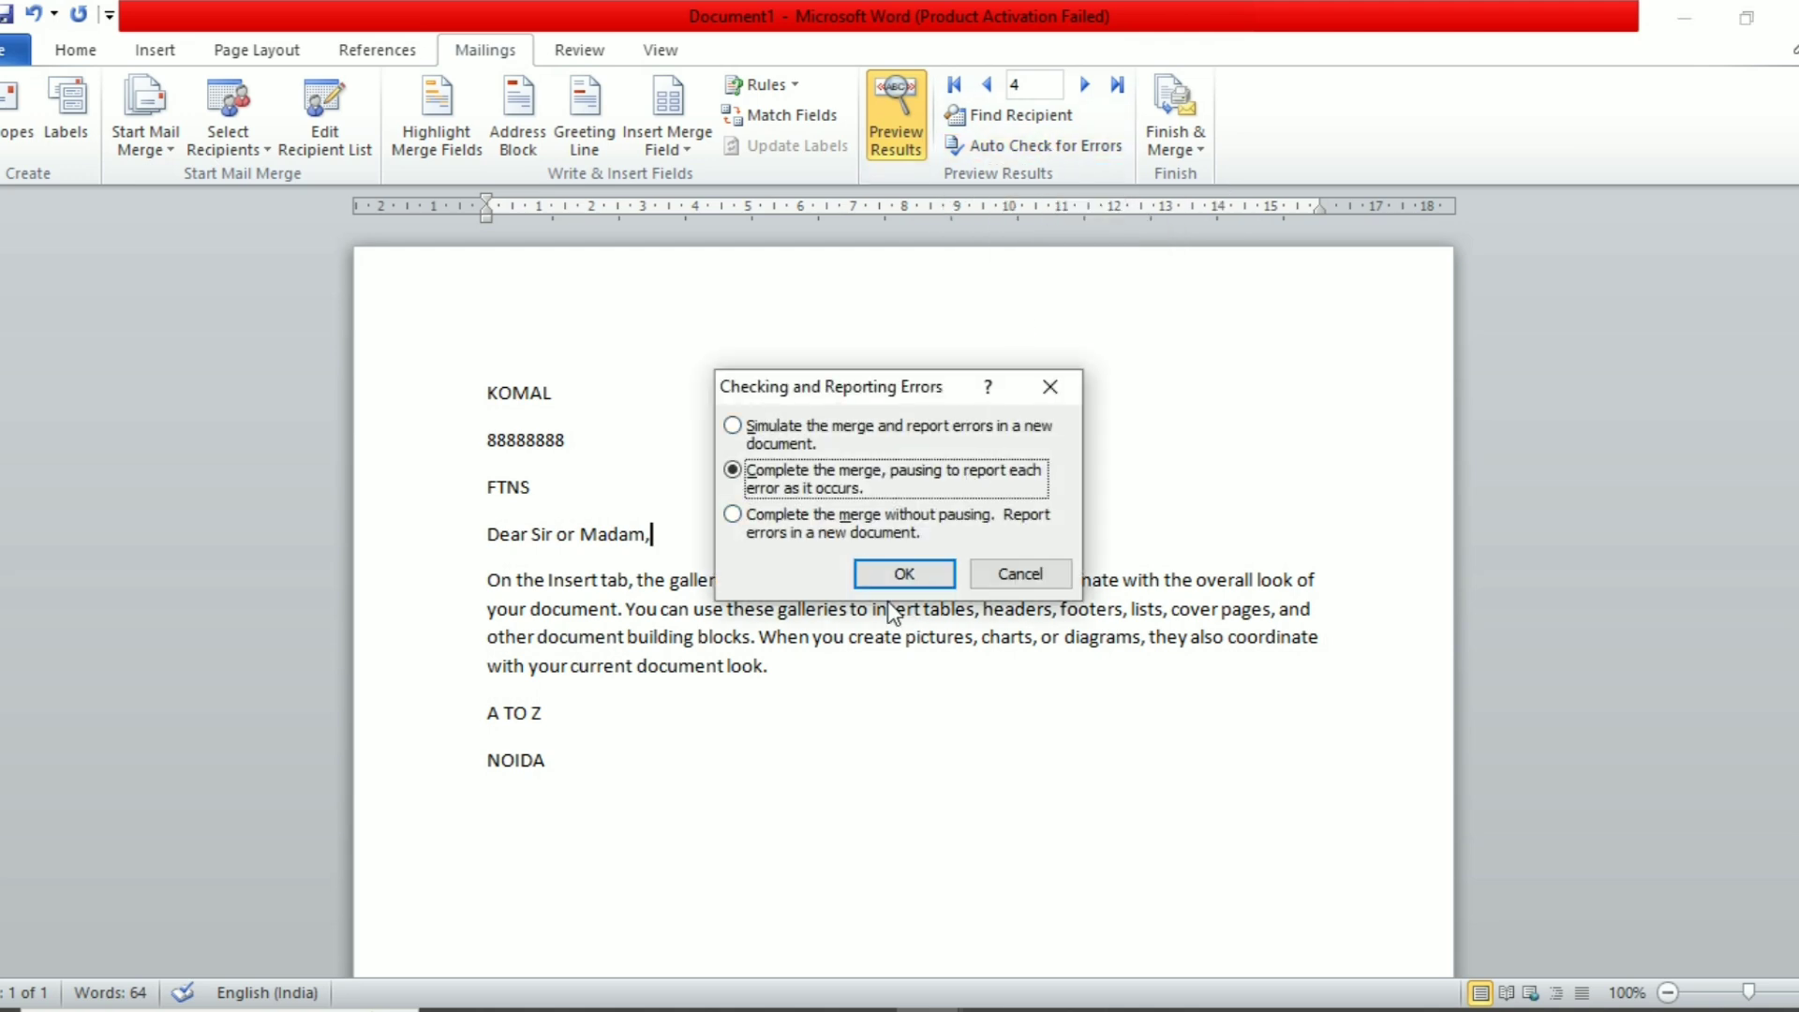
pyautogui.click(892, 582)
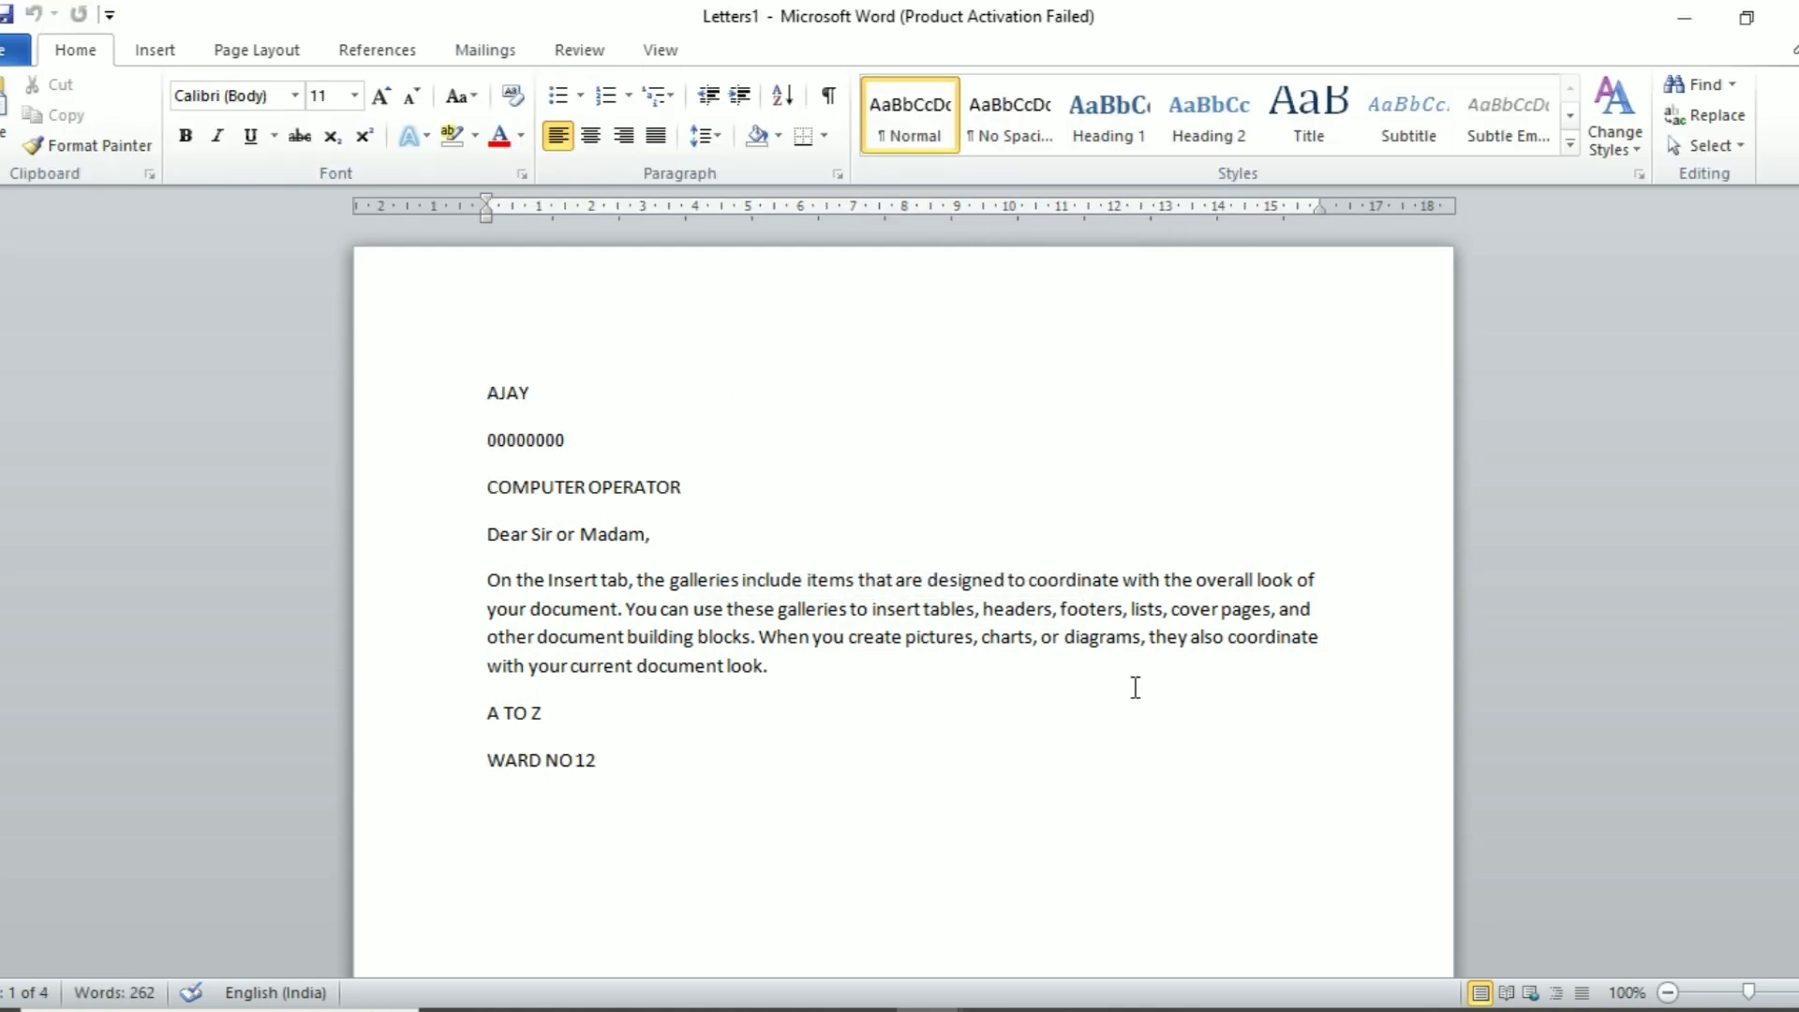
pyautogui.scroll(-11, 932, 595)
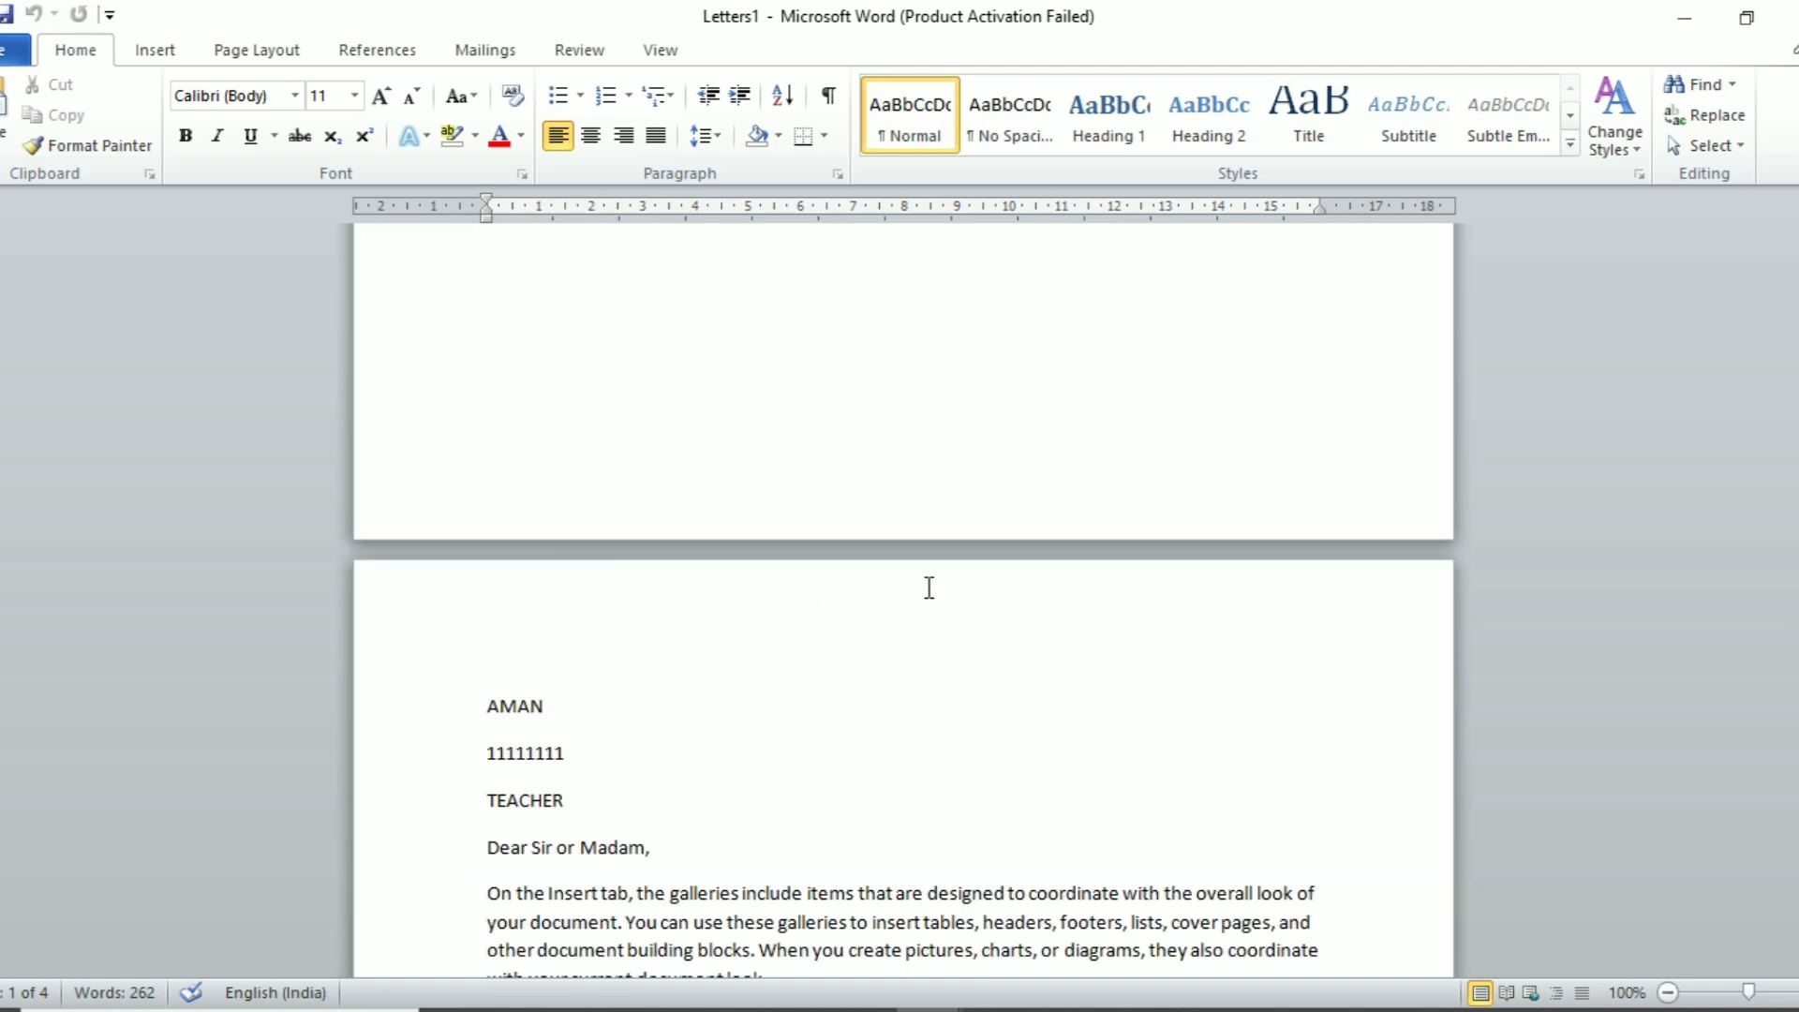
pyautogui.scroll(-12, 928, 587)
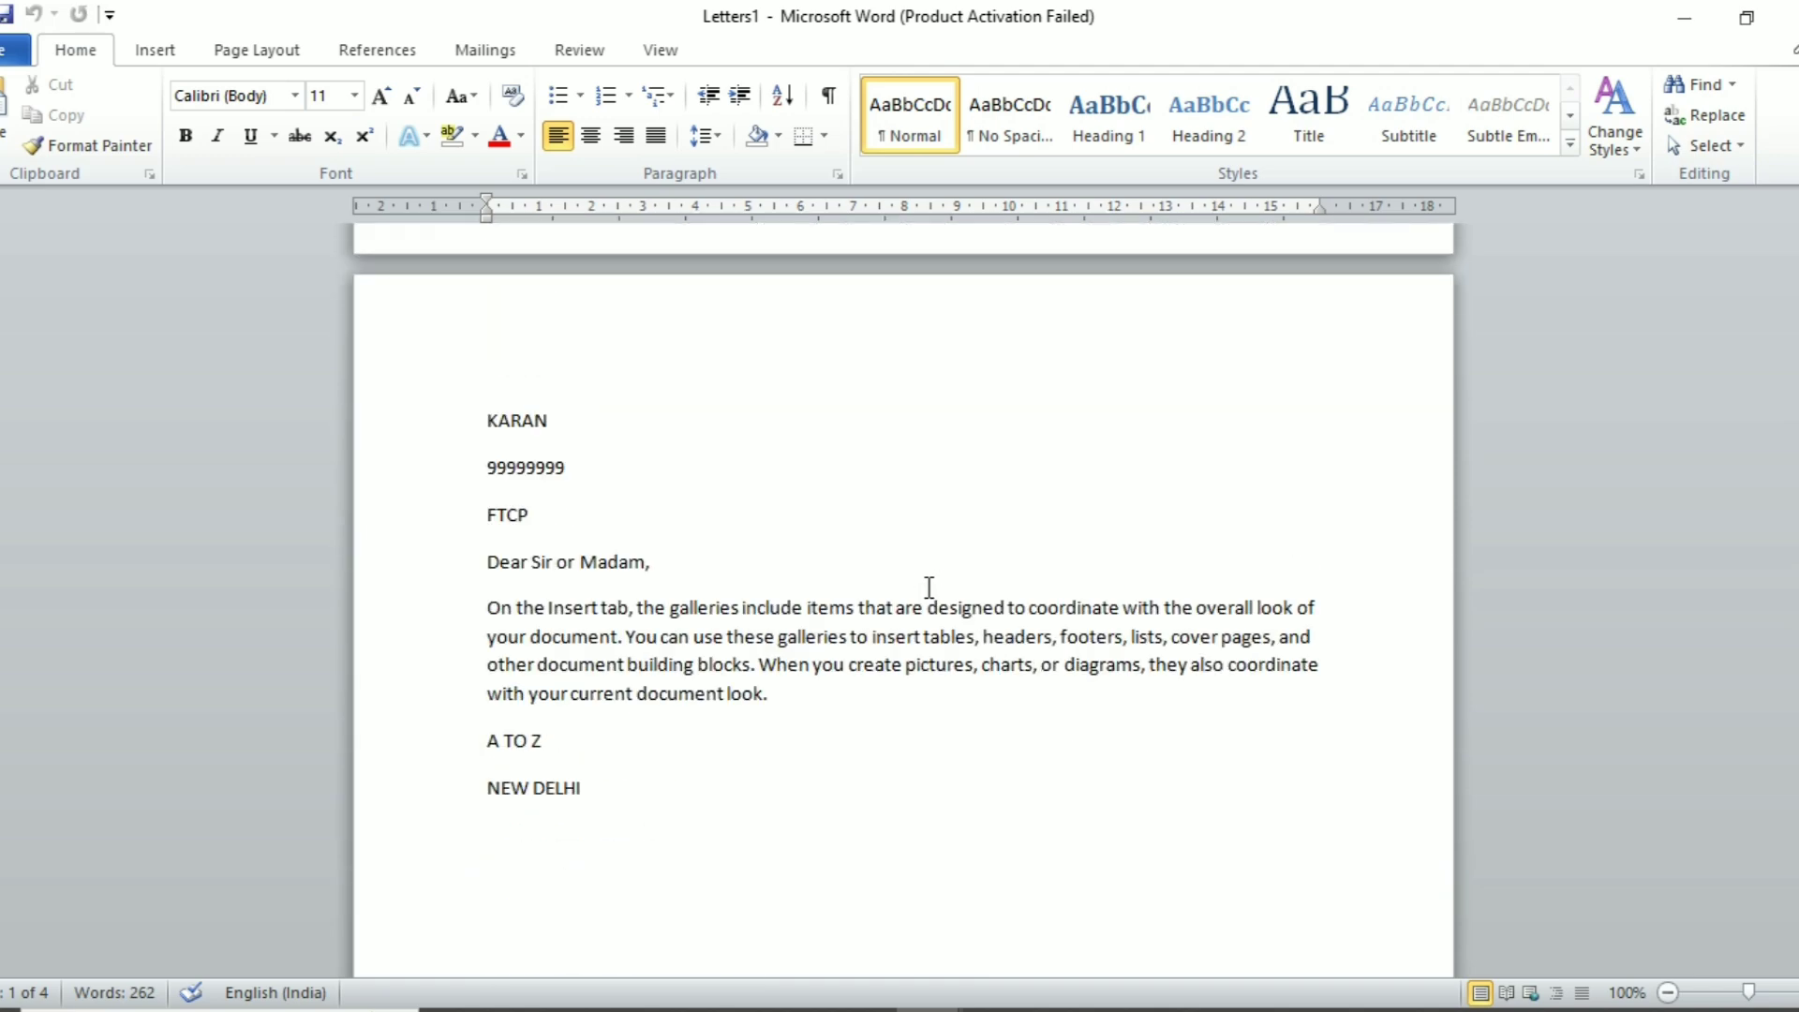
pyautogui.scroll(-10, 929, 587)
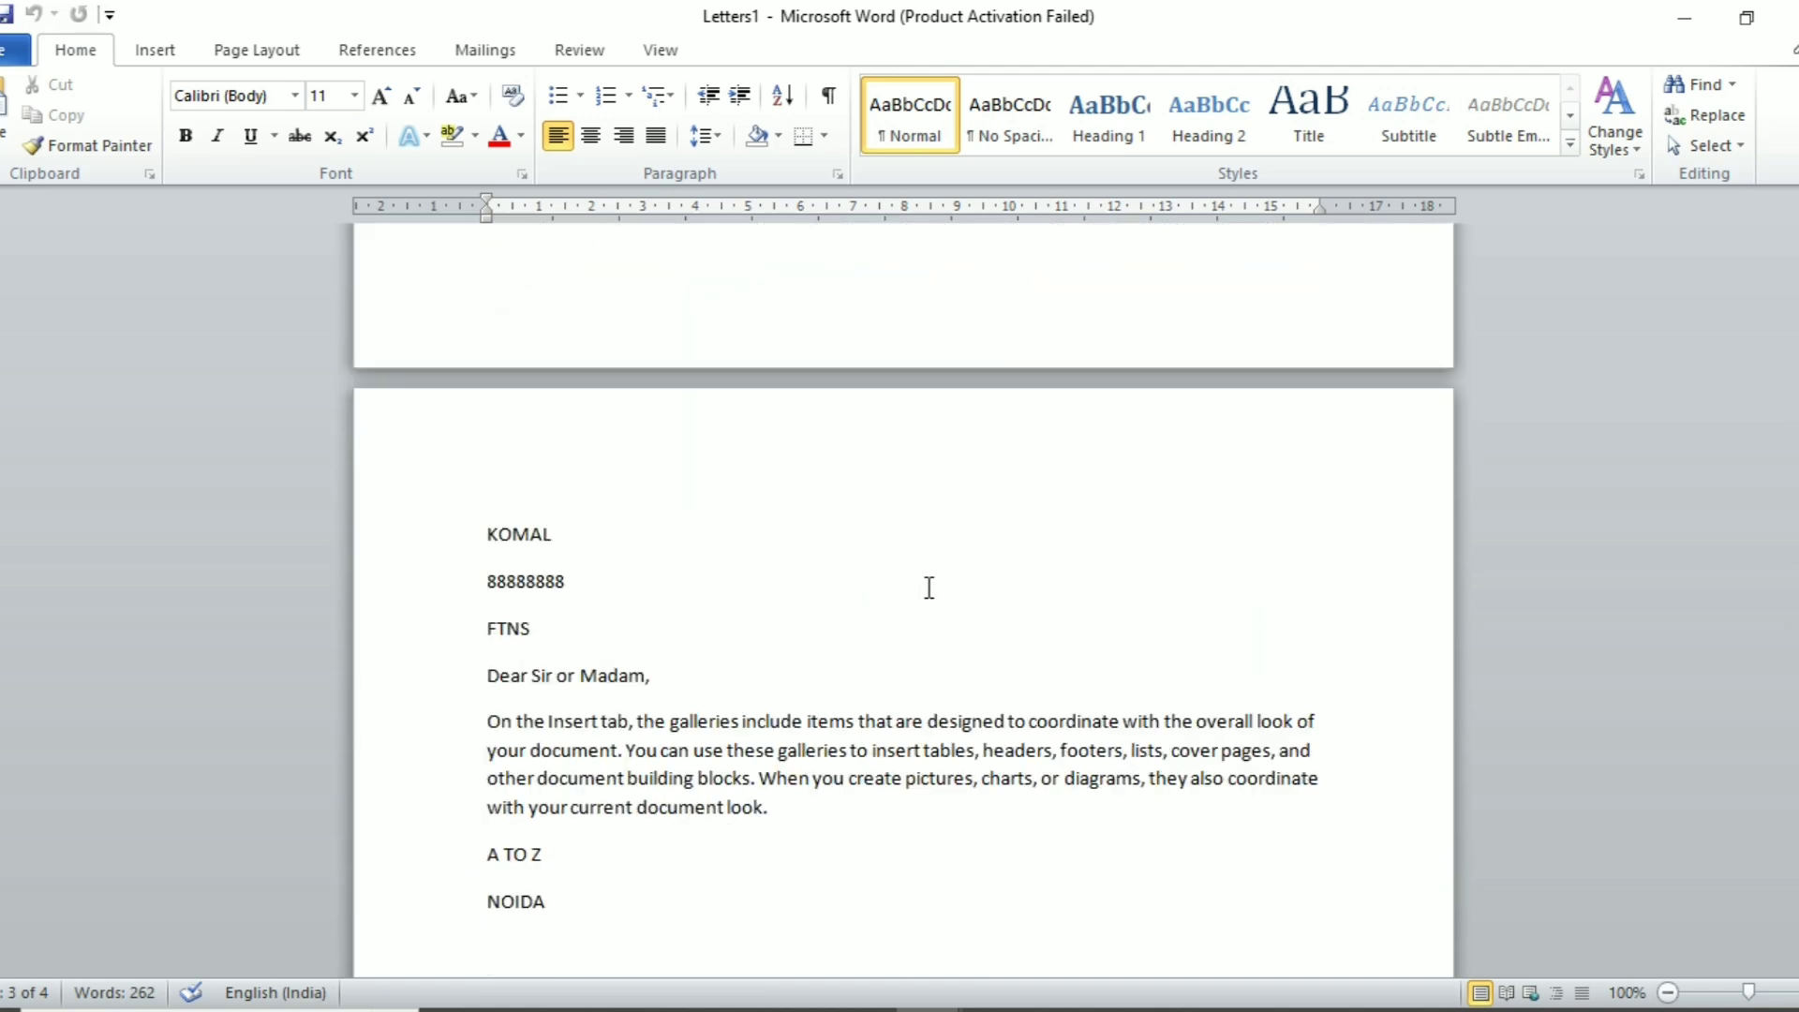
pyautogui.scroll(-10, 928, 588)
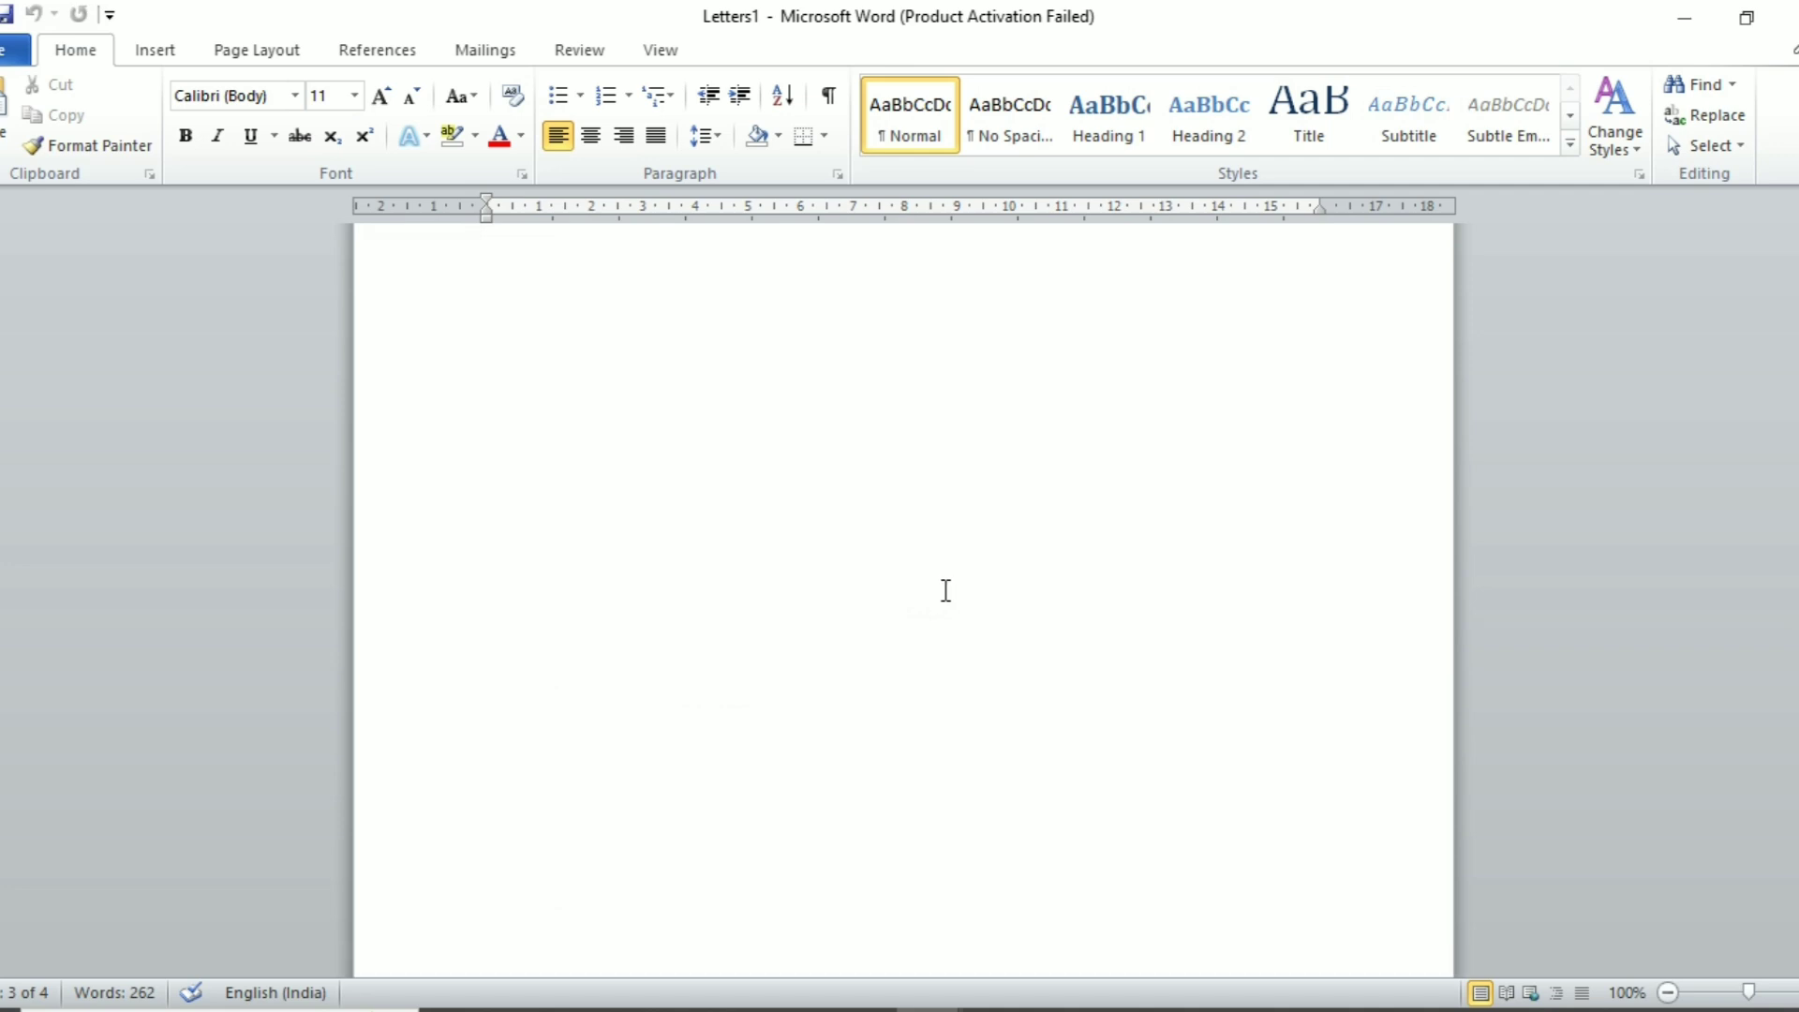
pyautogui.scroll(10, 942, 585)
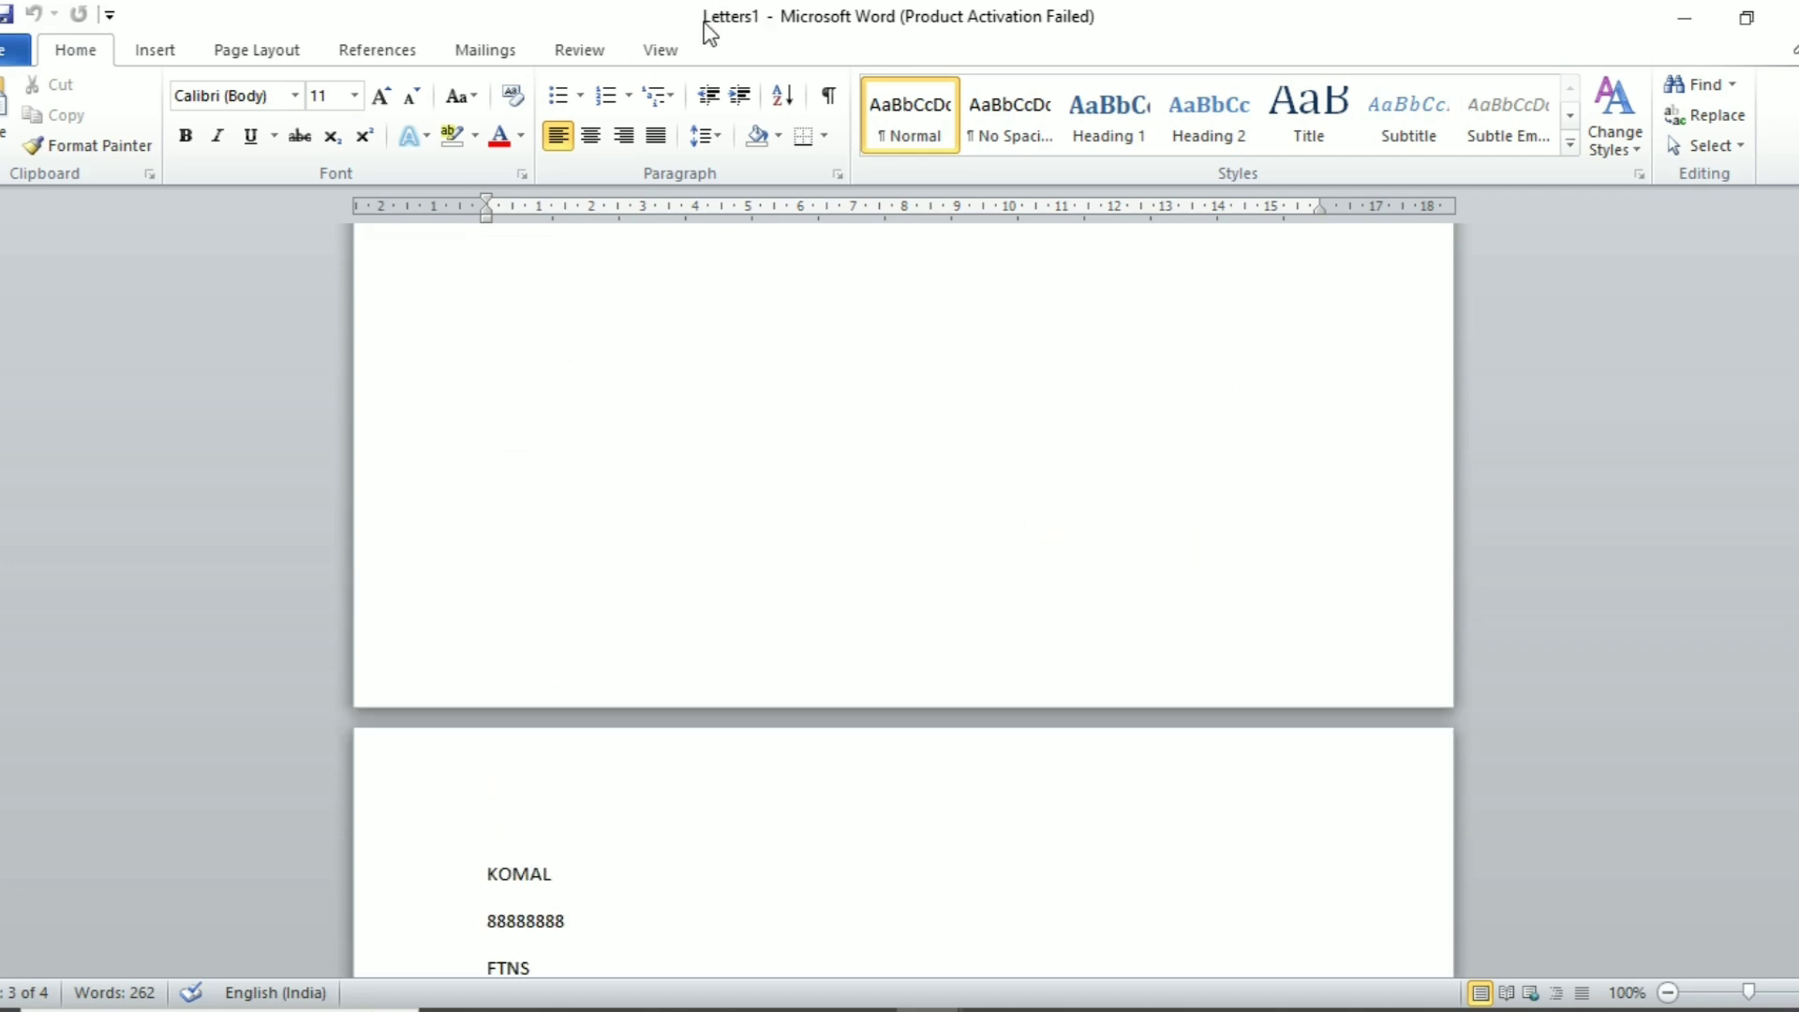
# Close the merged letters without saving them, and merge records 1 to 3 of the letter into a new document.
pyautogui.click(1787, 16)
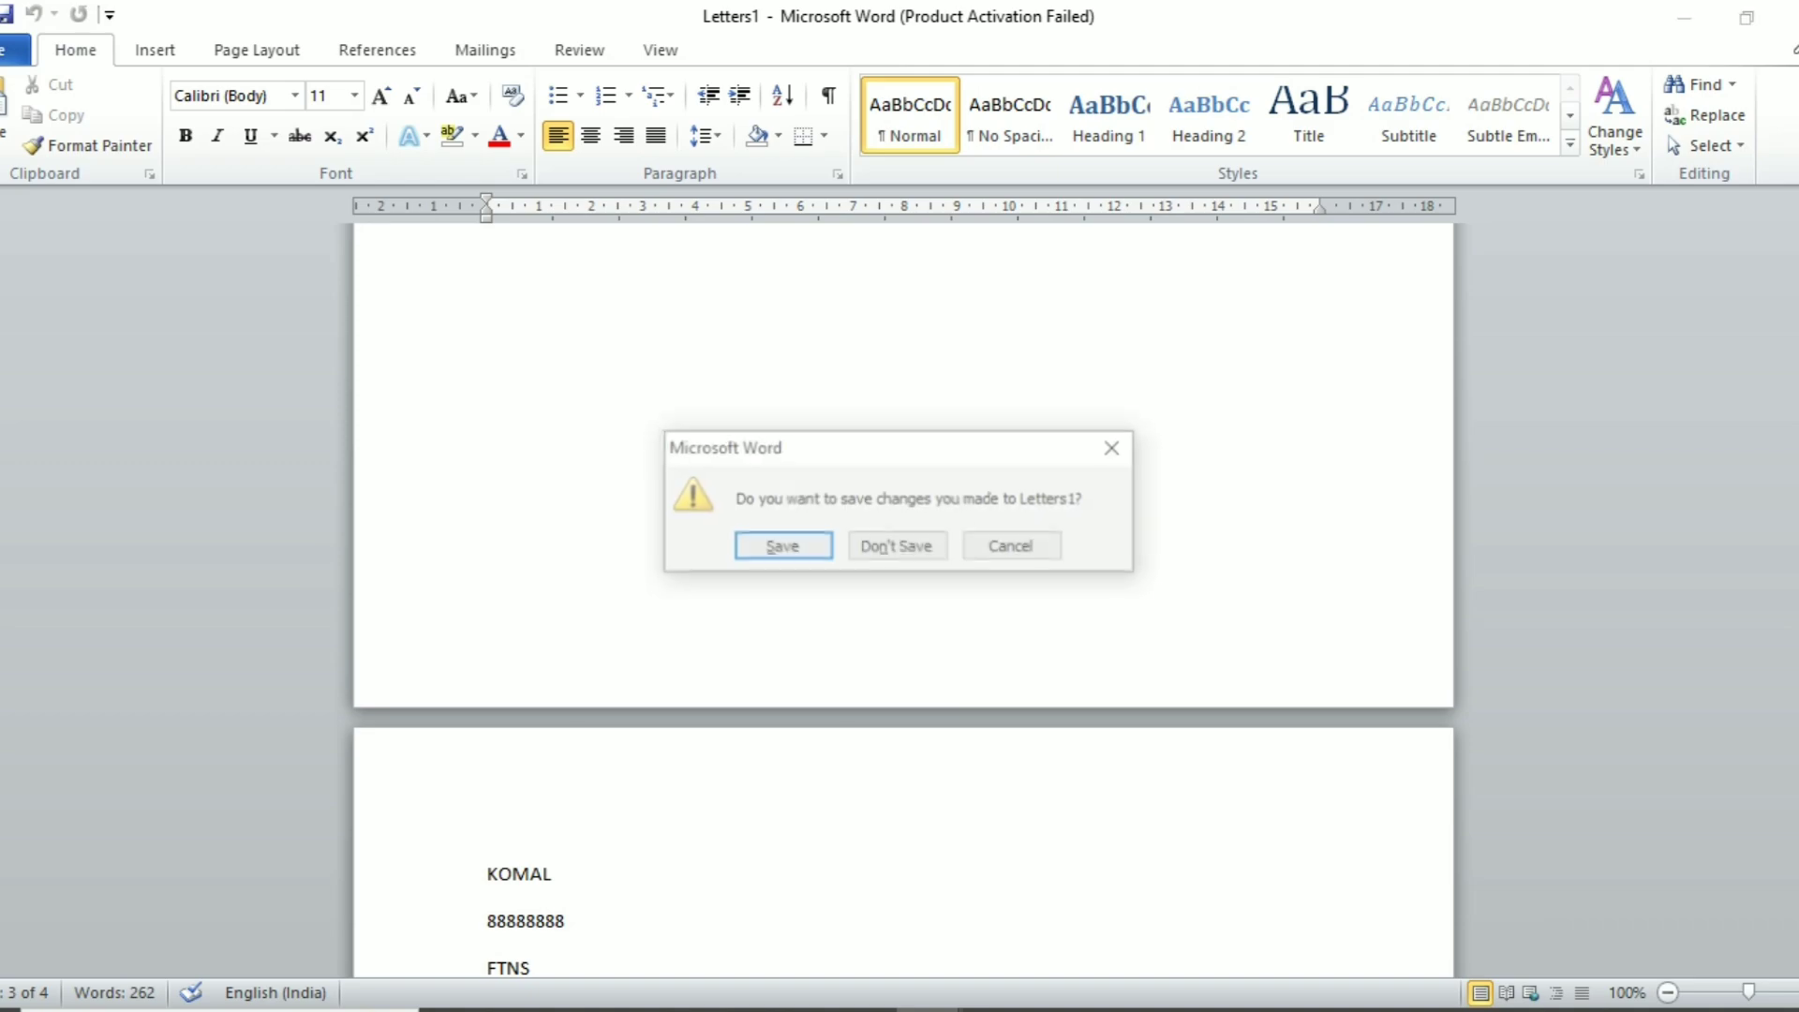
pyautogui.click(914, 553)
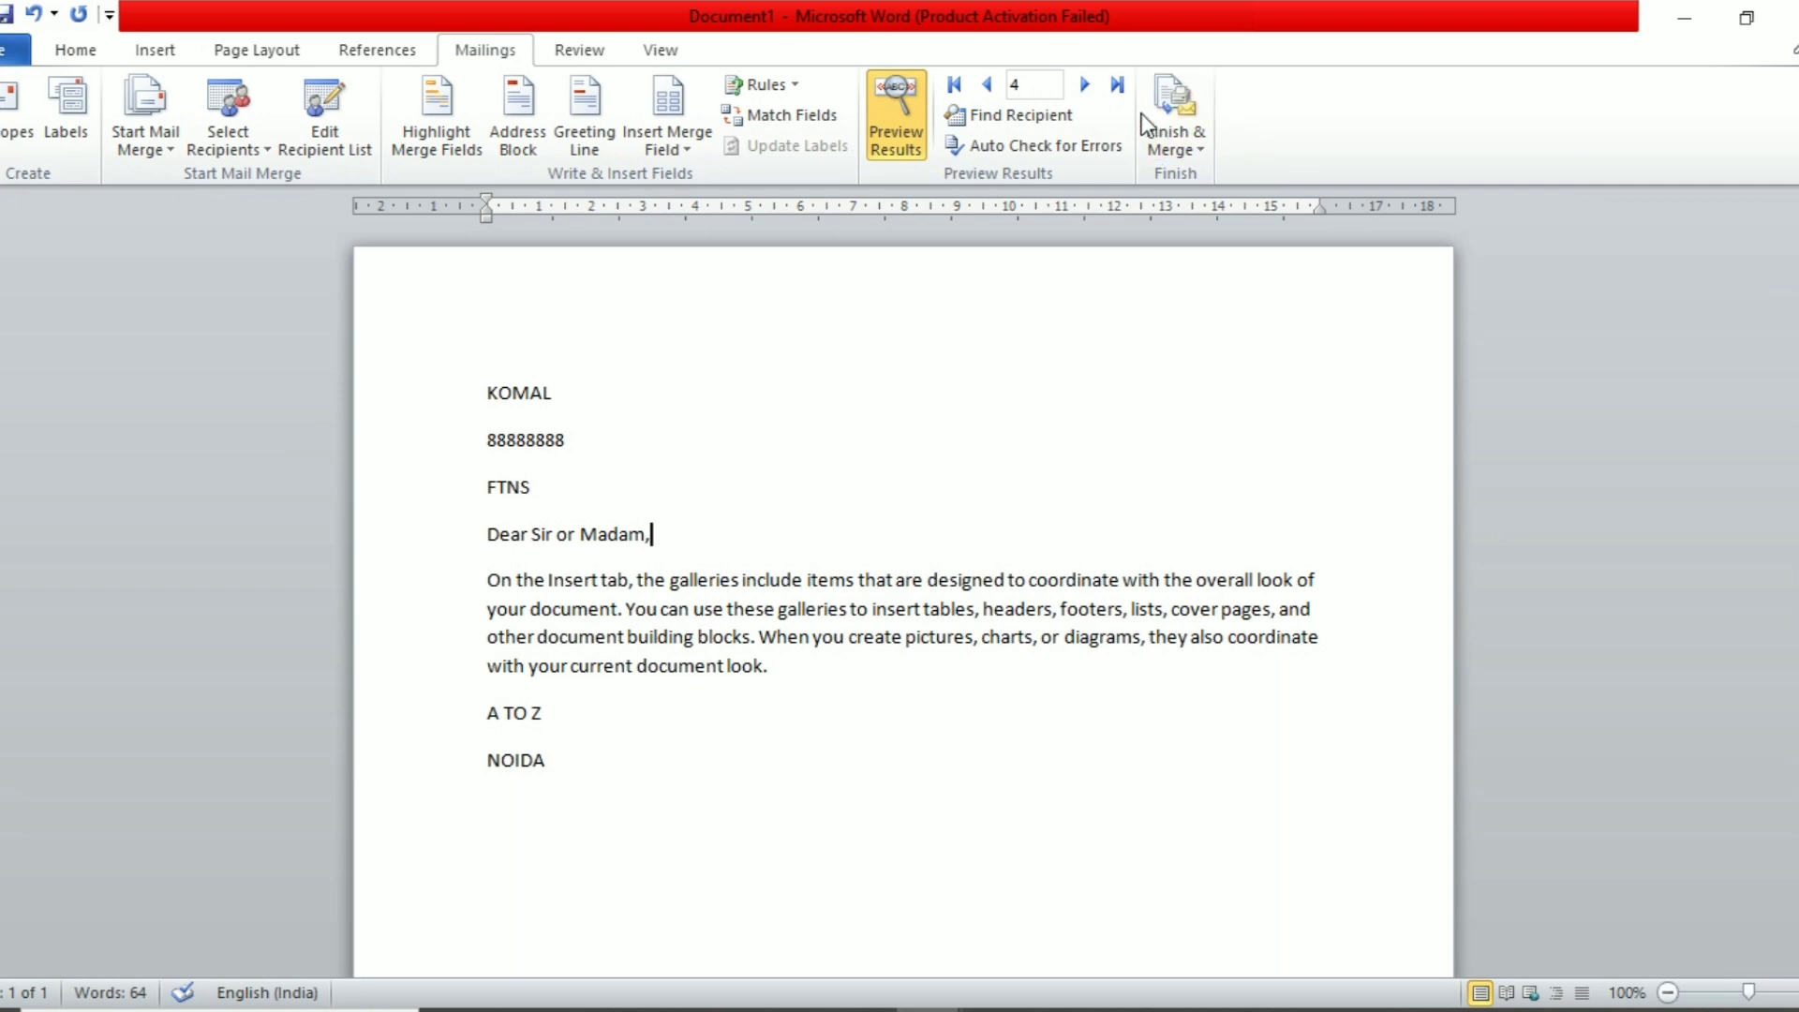
pyautogui.click(1182, 136)
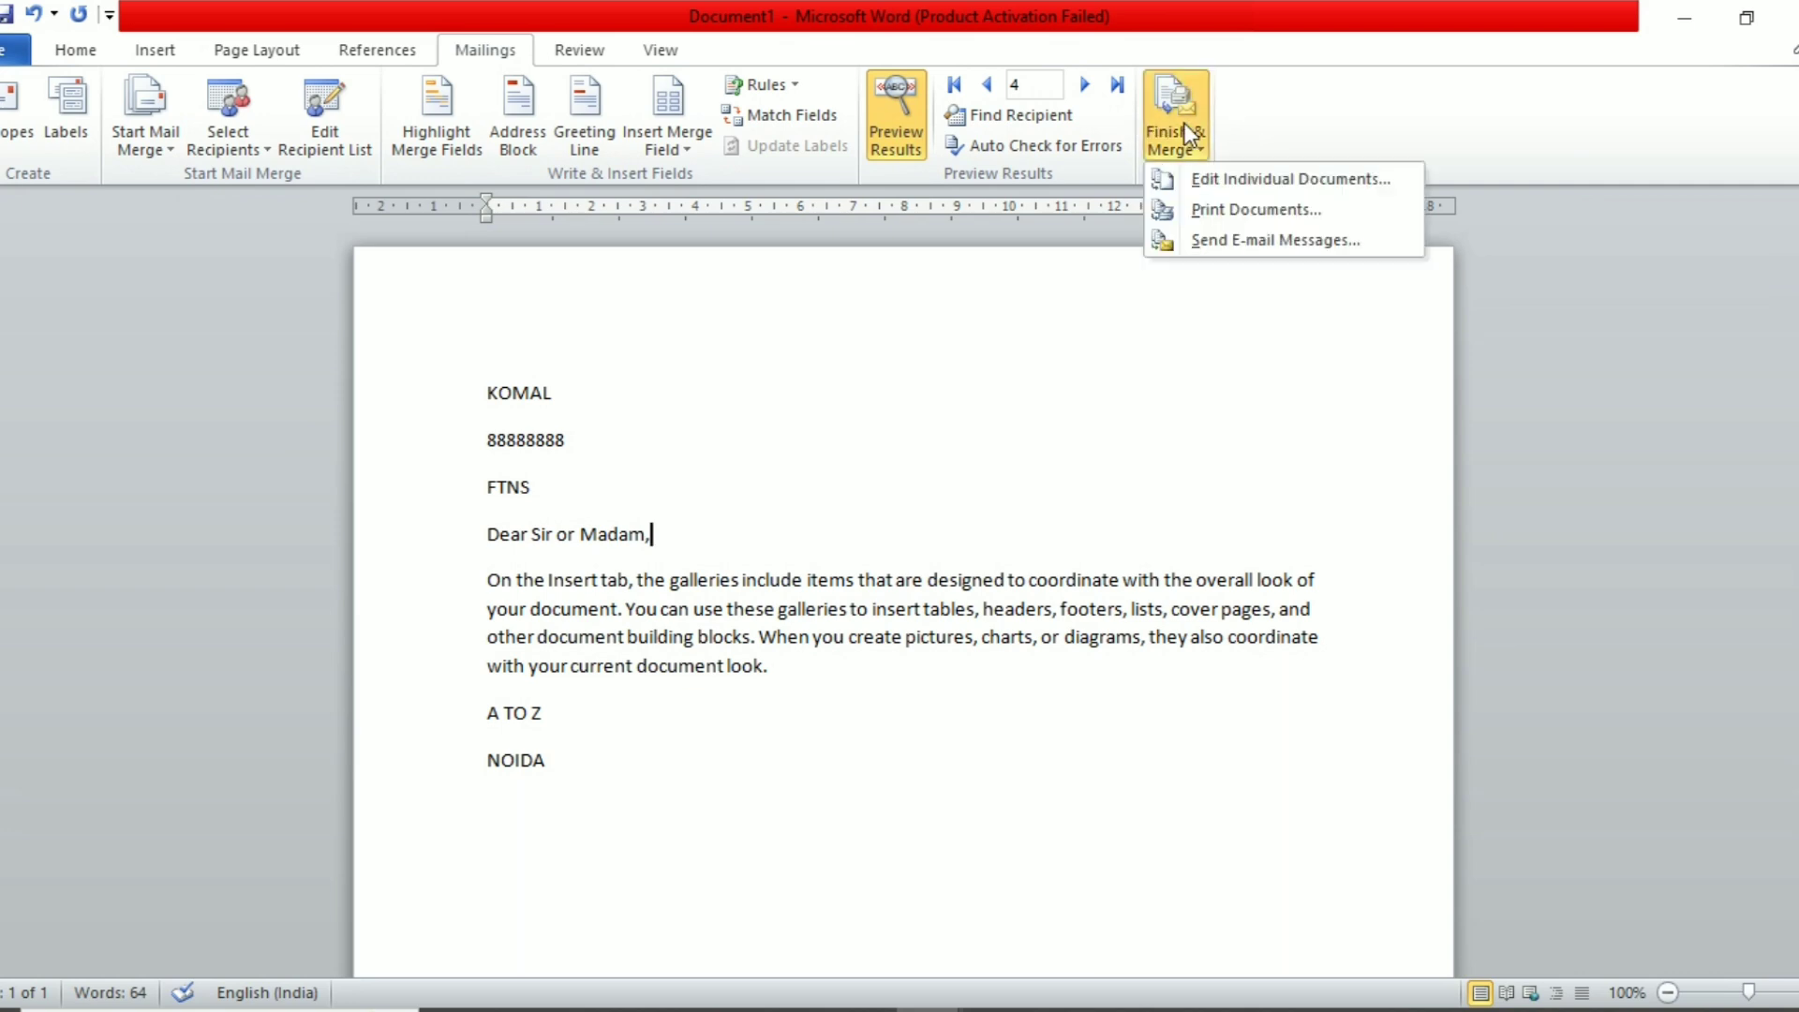
pyautogui.click(1218, 182)
pyautogui.moveTo(877, 410); pyautogui.dragTo(918, 338)
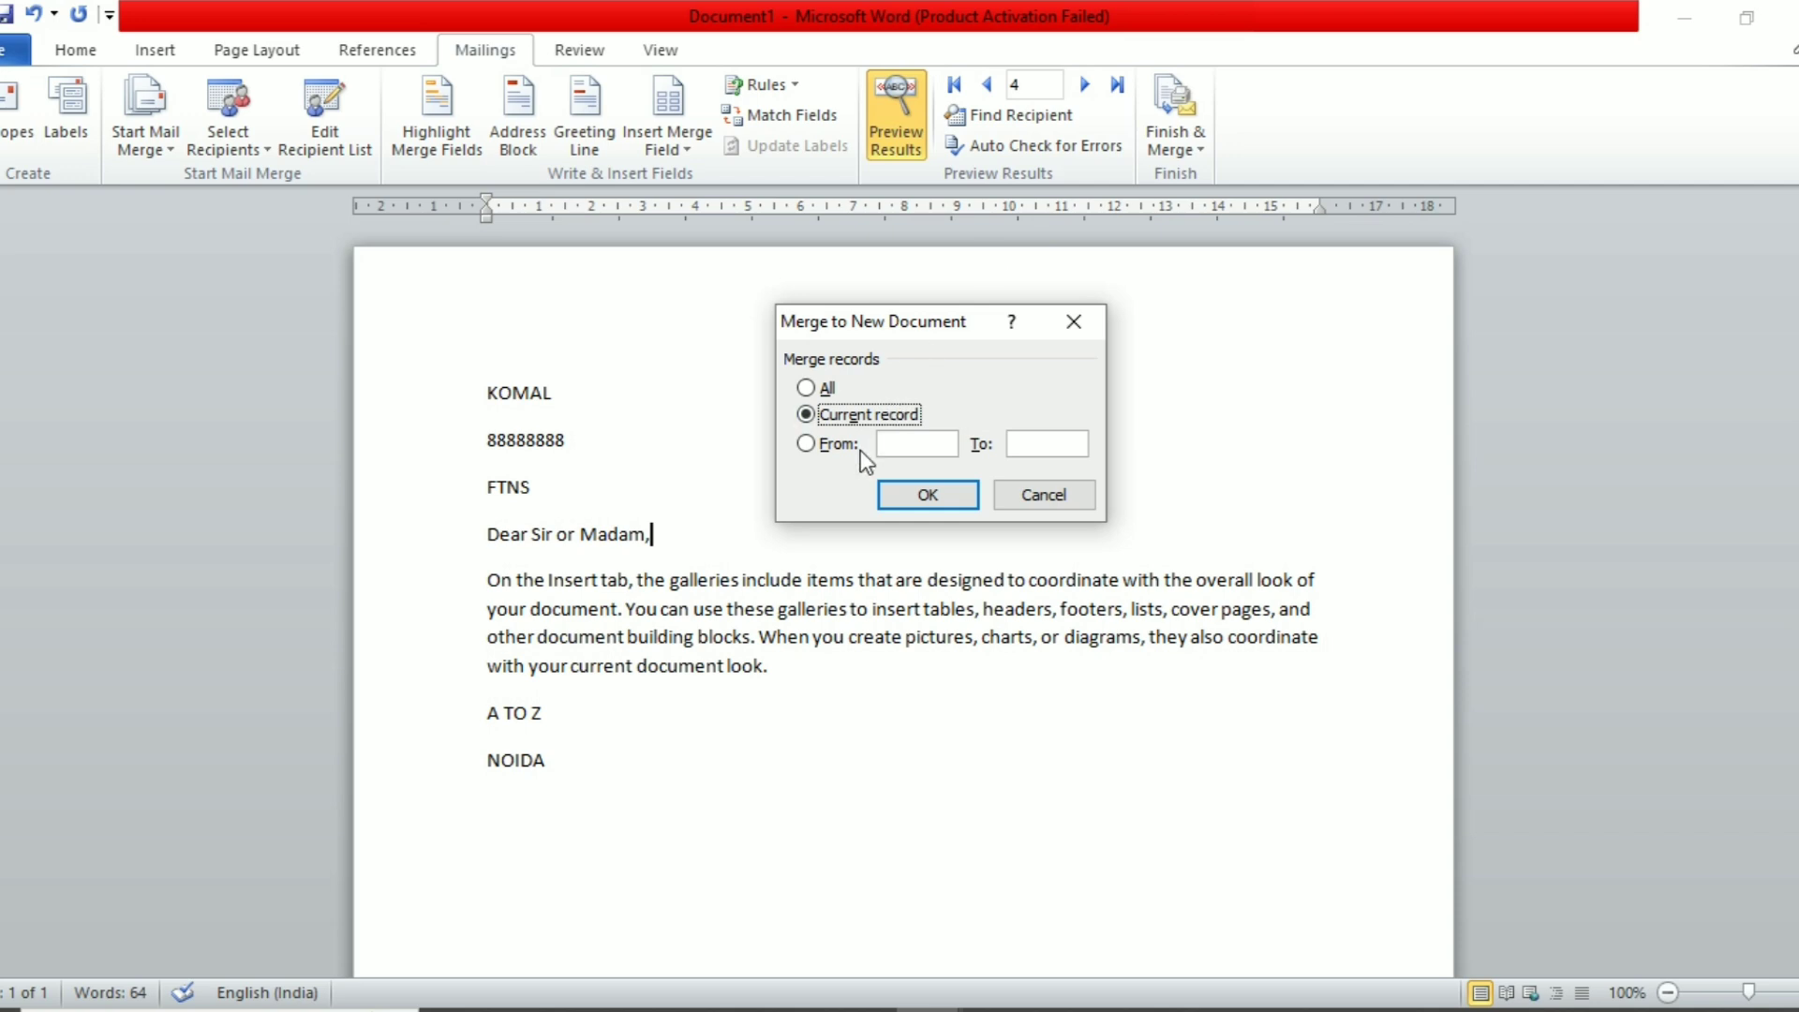
pyautogui.click(834, 447)
pyautogui.write('1')
pyautogui.click(1042, 446)
pyautogui.write('3')
pyautogui.click(947, 493)
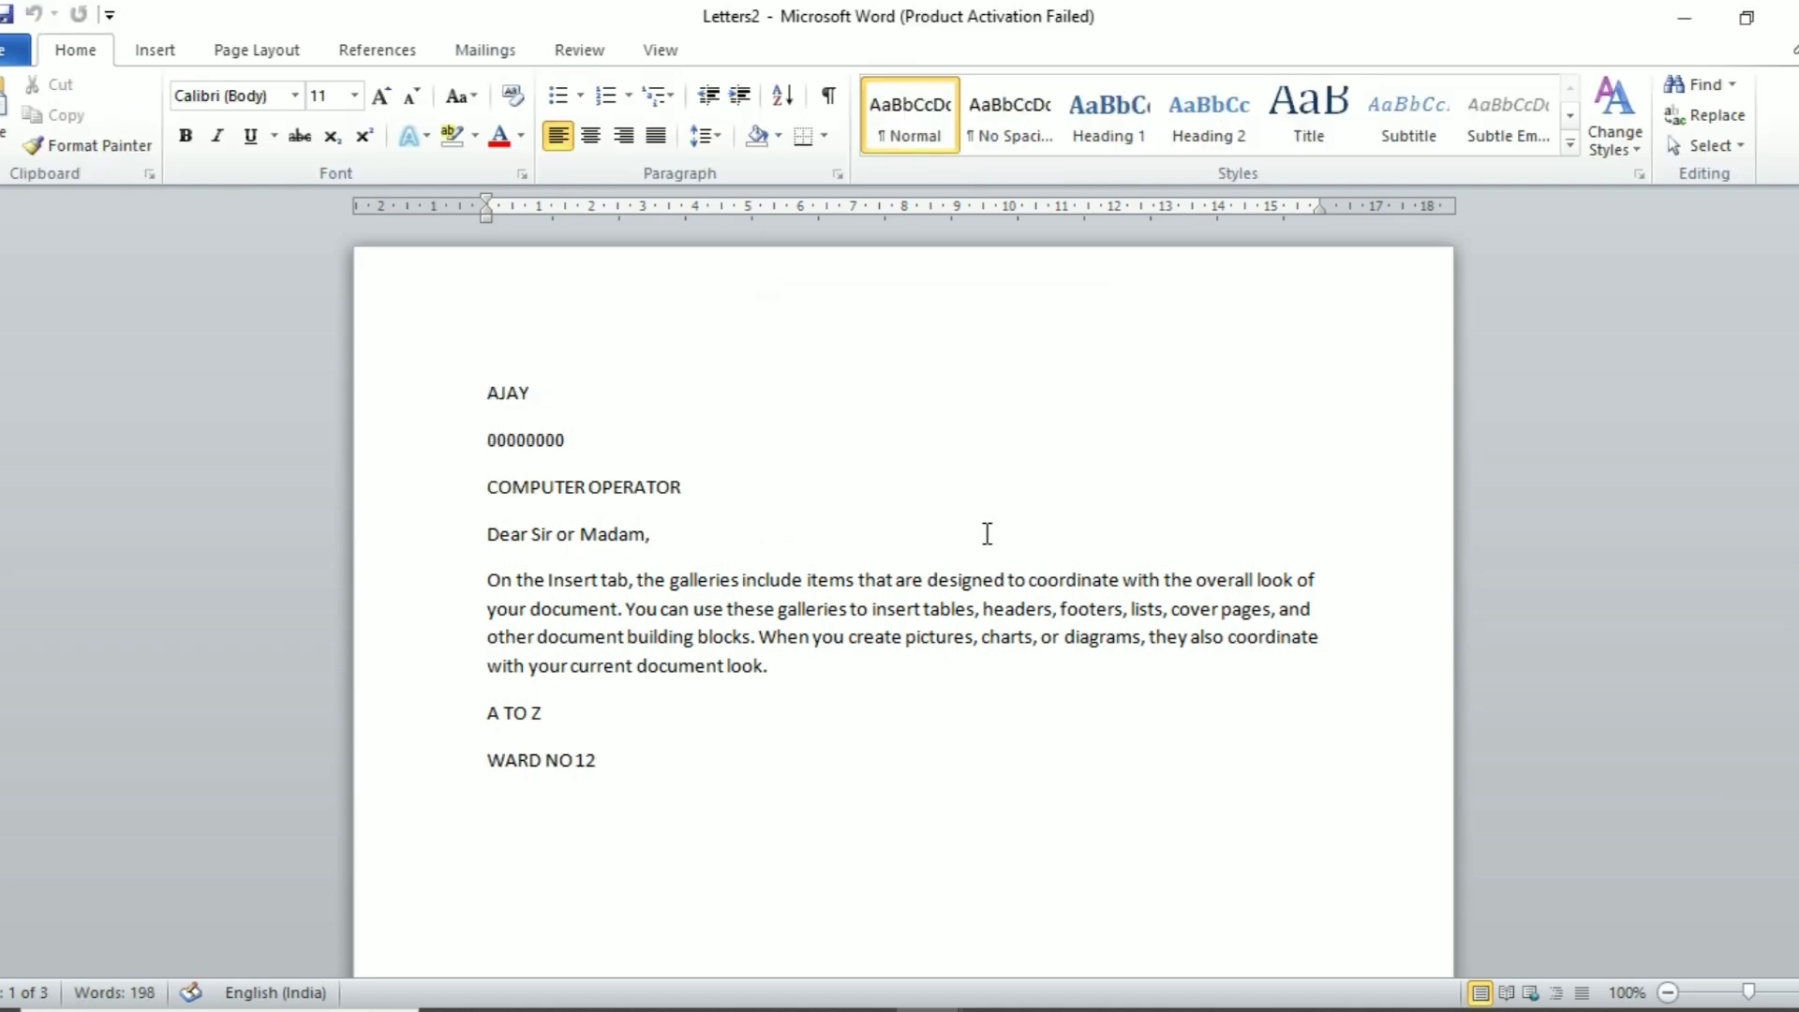
# Look through the newly merged letters and close their document.
pyautogui.scroll(-20, 987, 568)
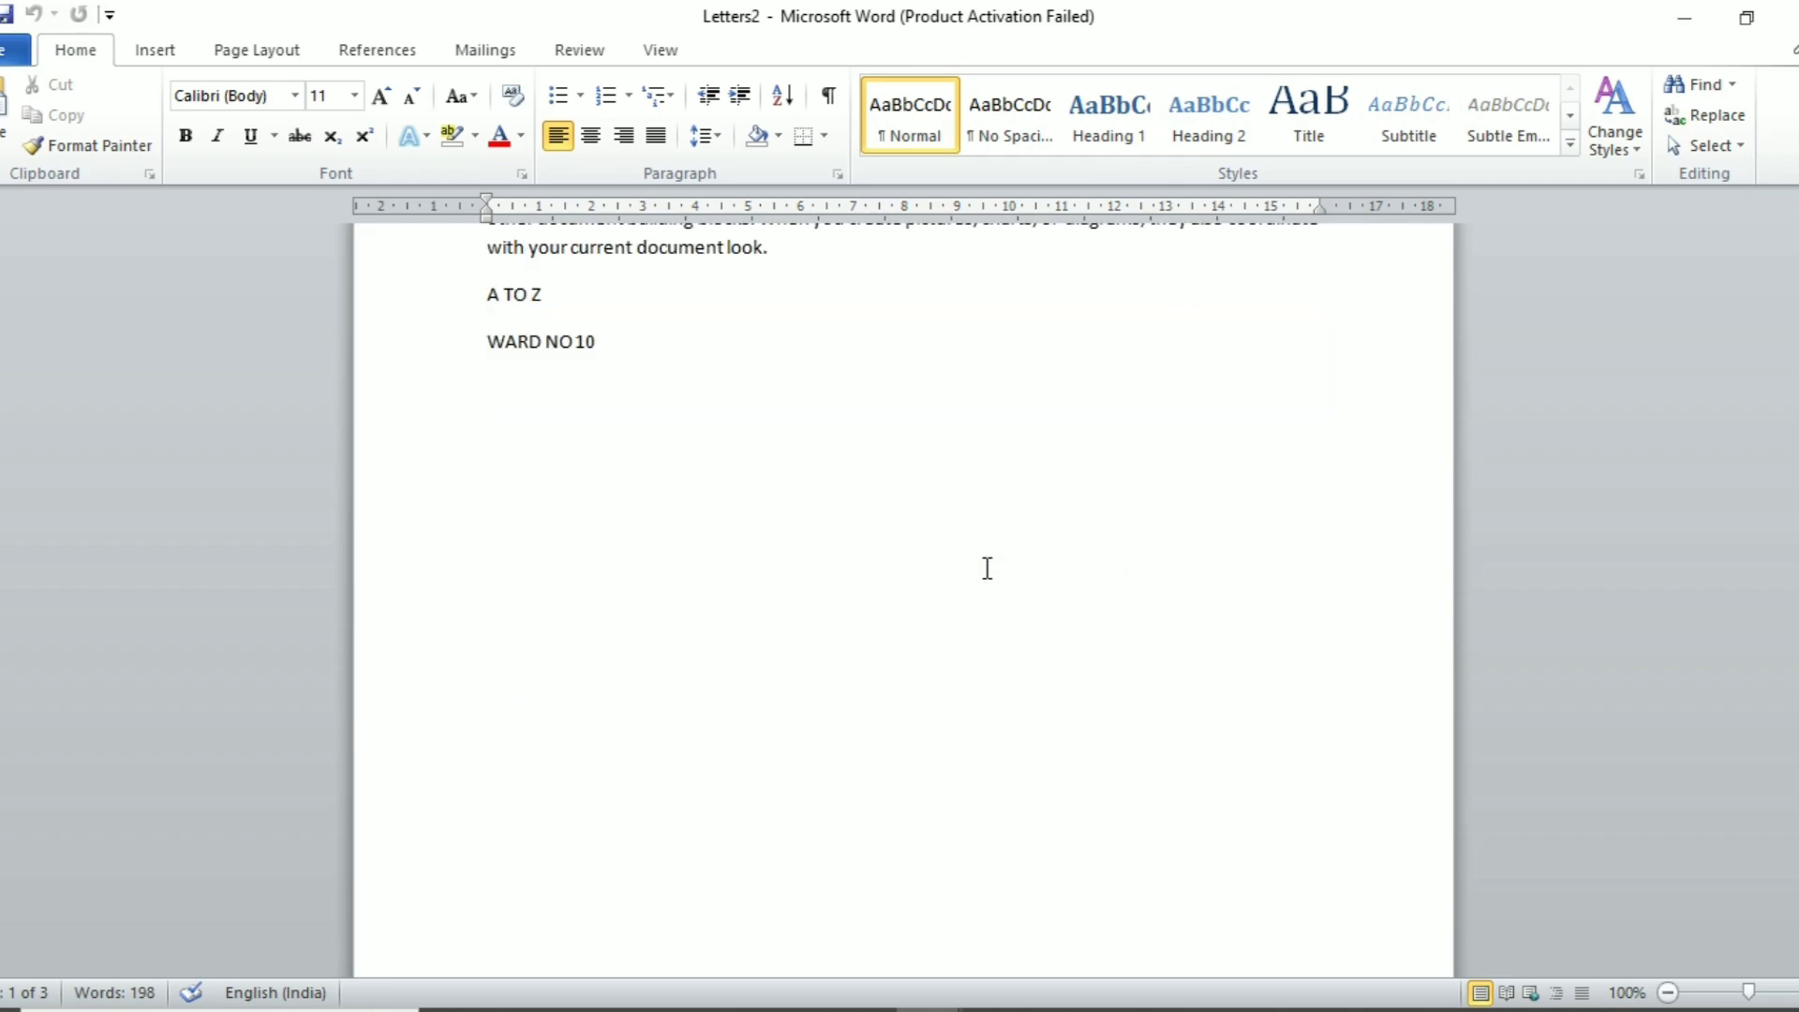
pyautogui.scroll(-20, 988, 568)
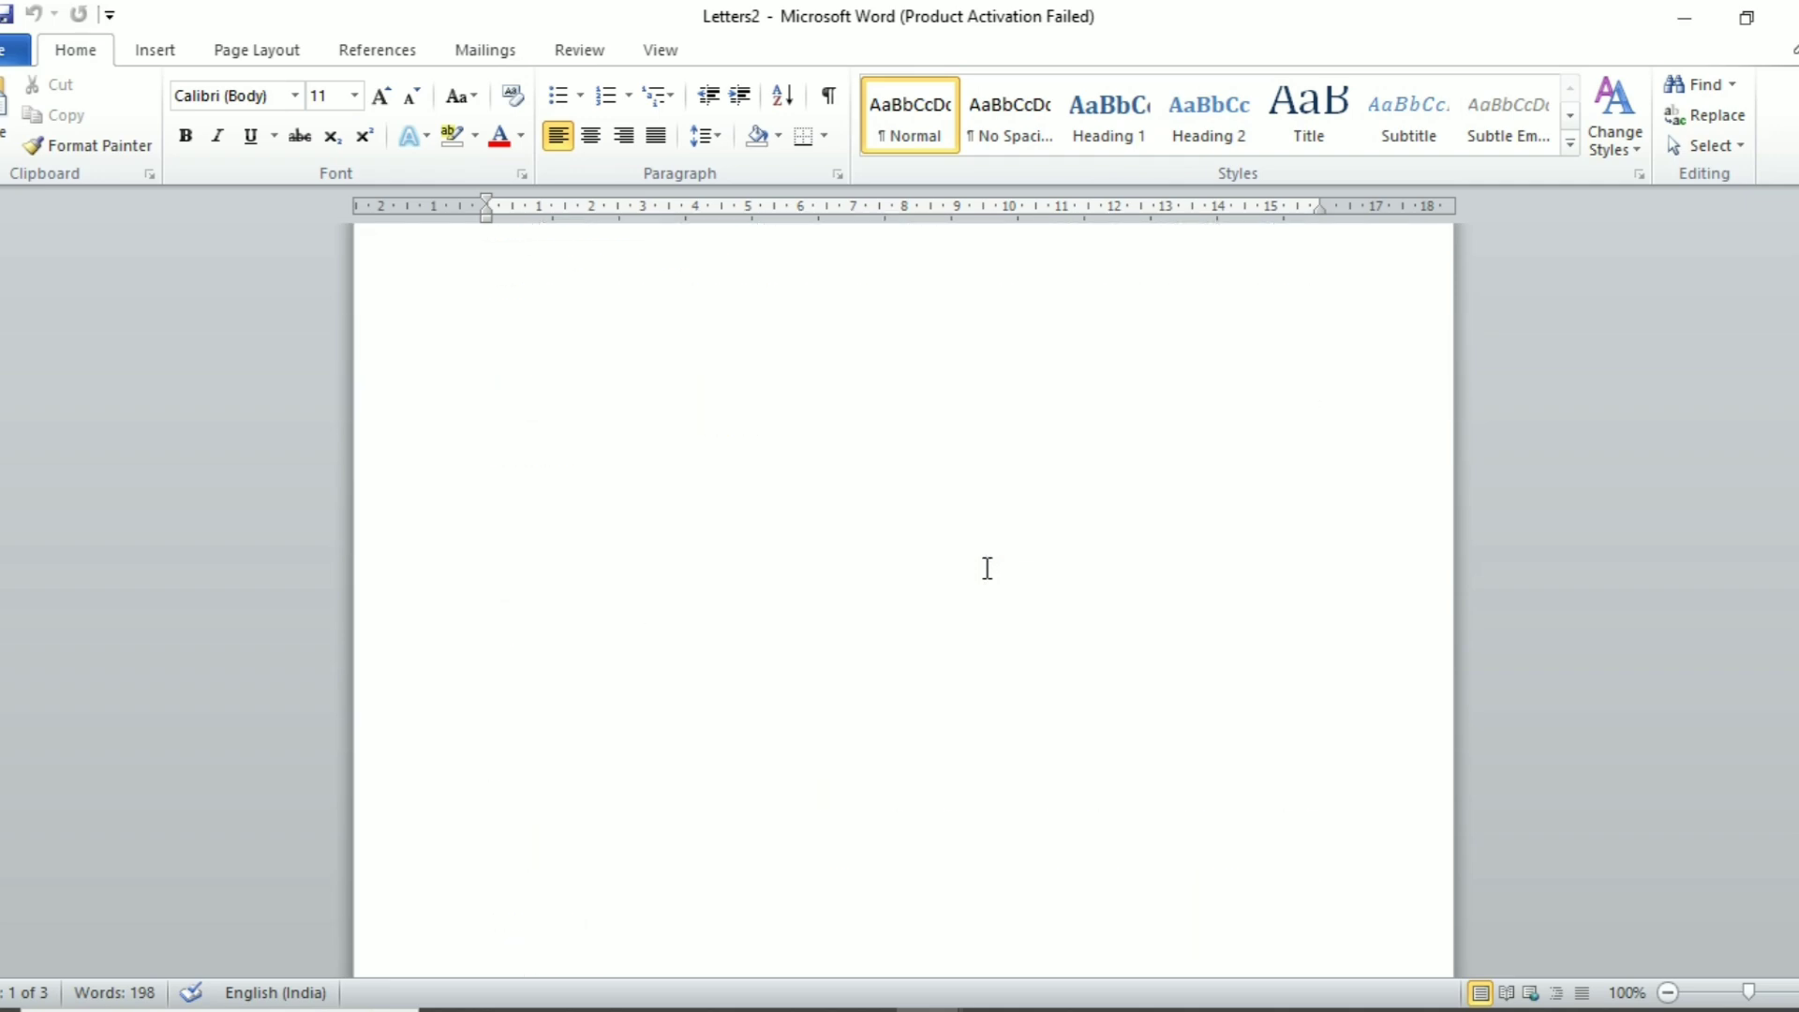
pyautogui.click(1787, 15)
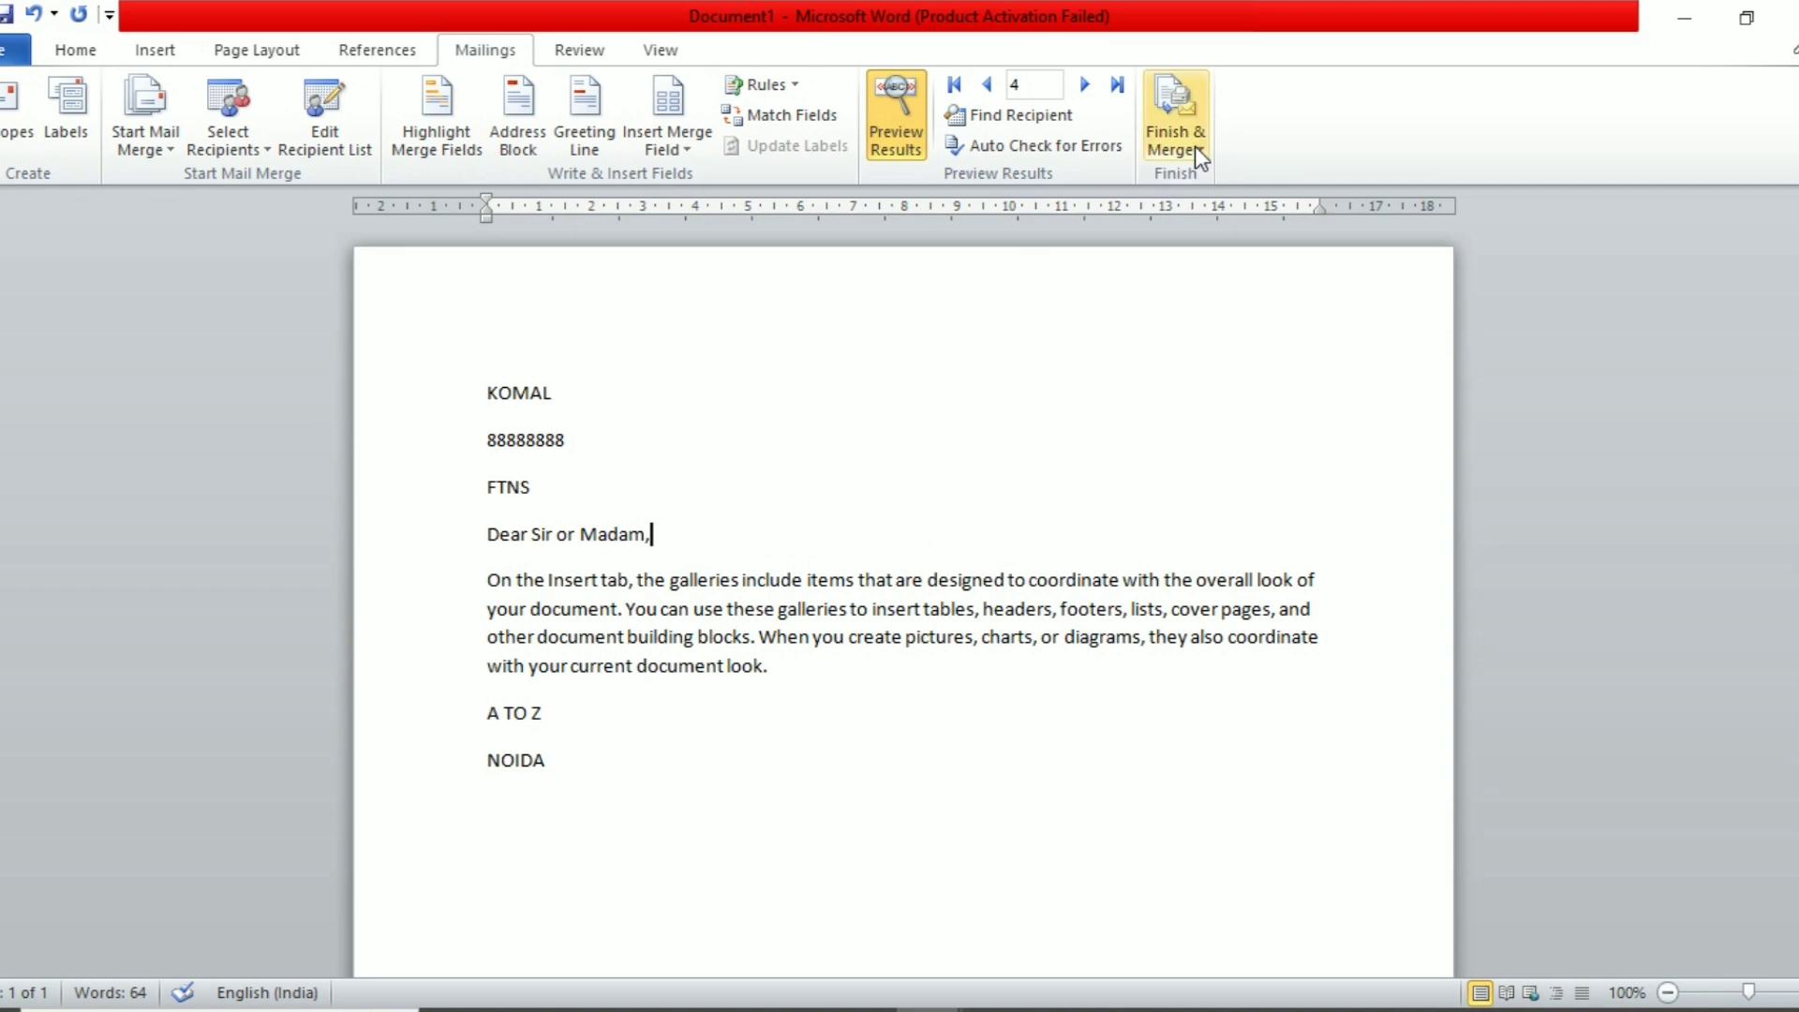
# View the record options for merging the letters to the printer and close them without printing.
pyautogui.click(1194, 146)
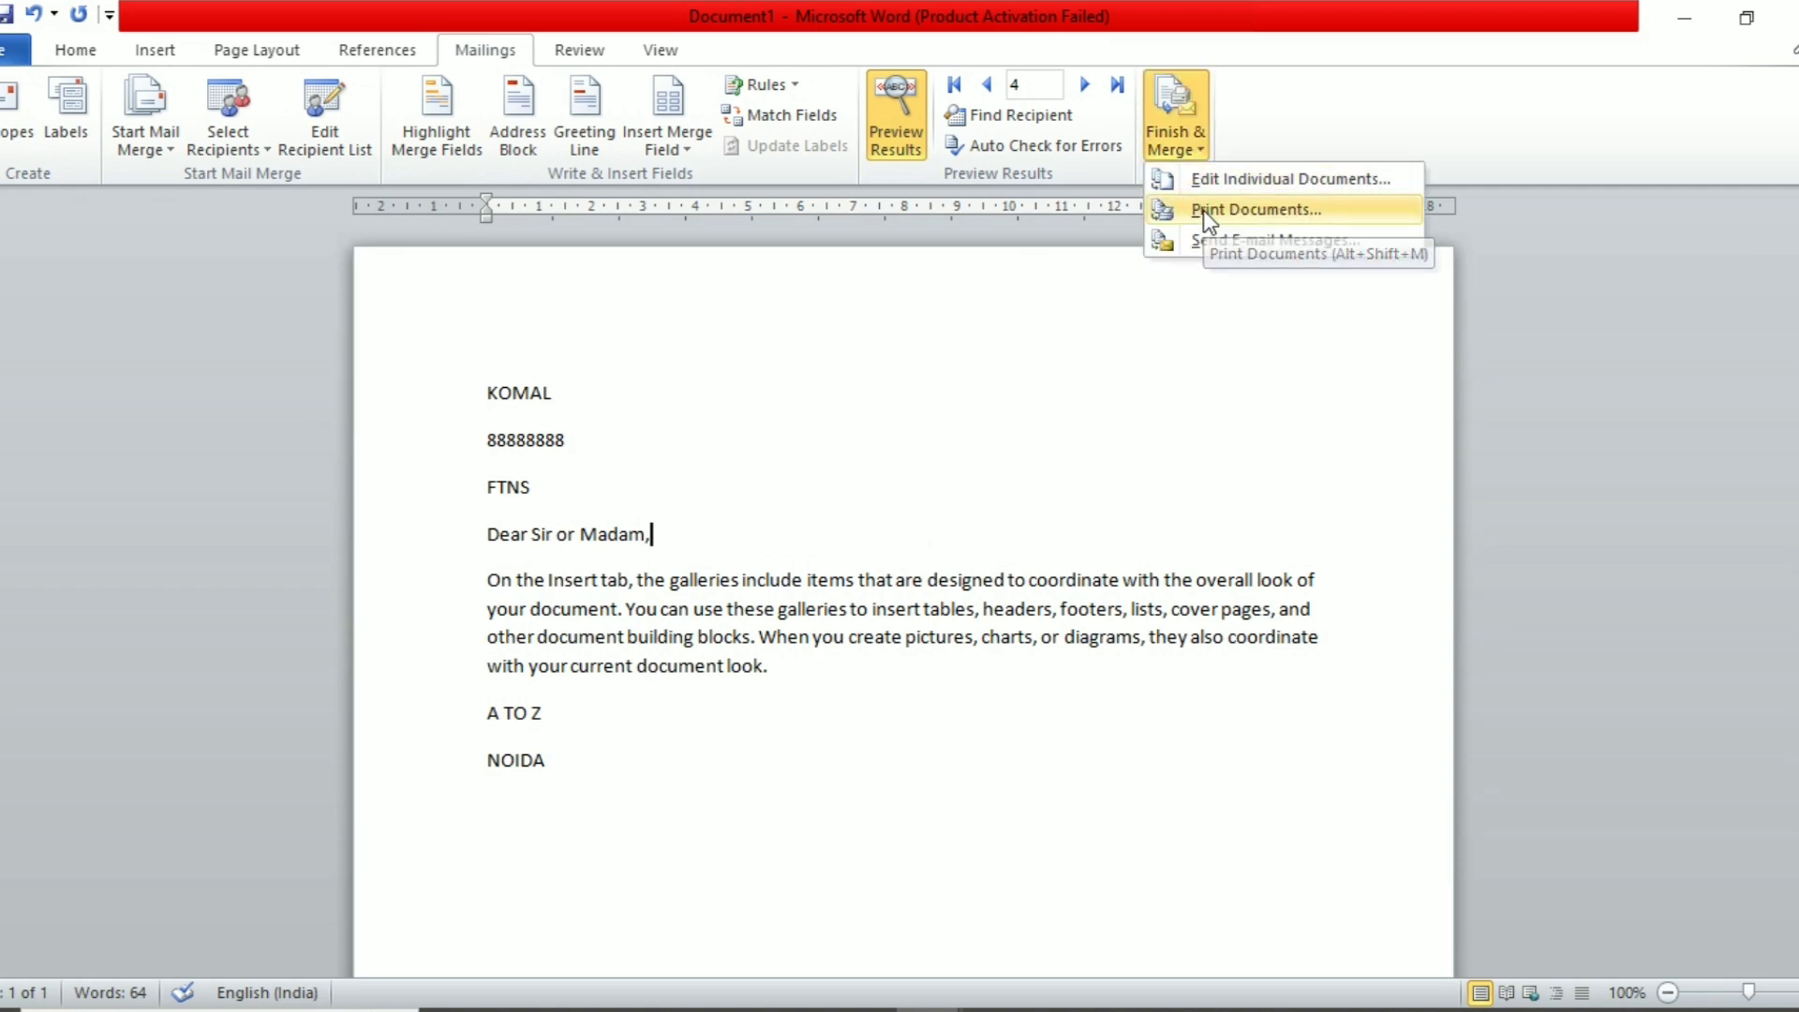
pyautogui.click(1203, 210)
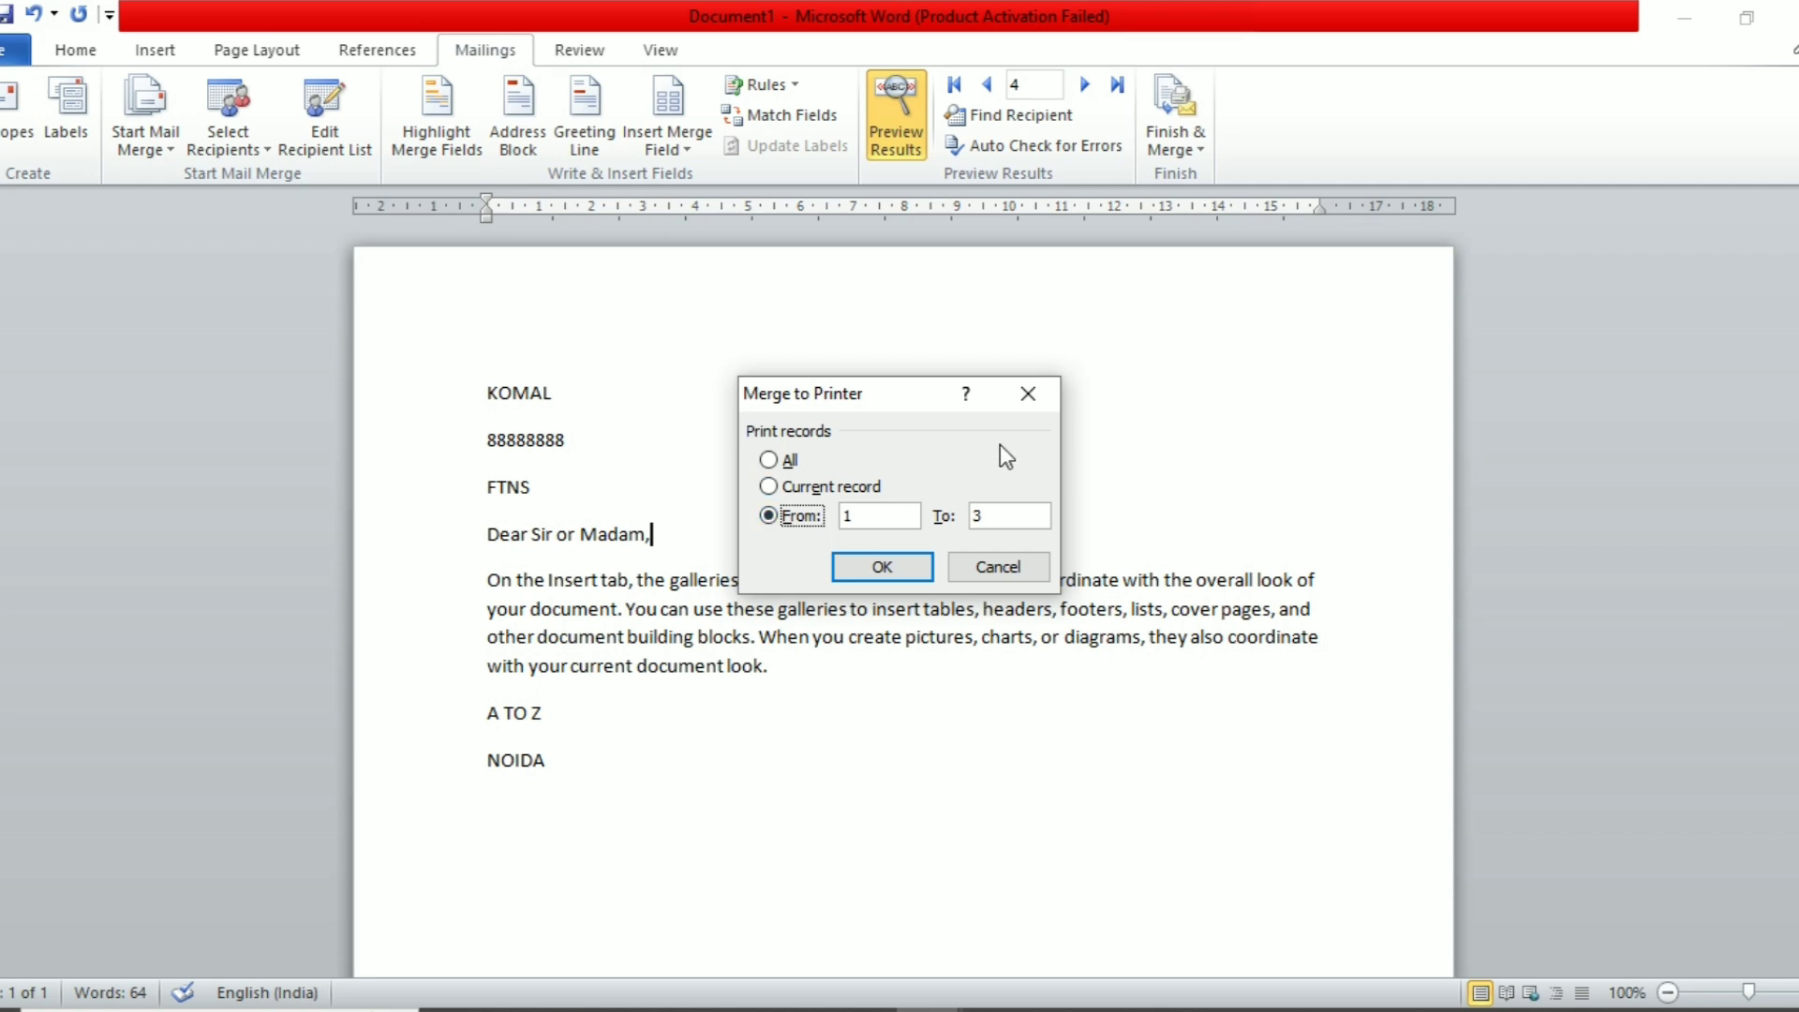
pyautogui.click(1027, 394)
# Examine the options for merging to e-mail, including the fields offered for the recipient address, and cancel without sending.
pyautogui.click(1183, 150)
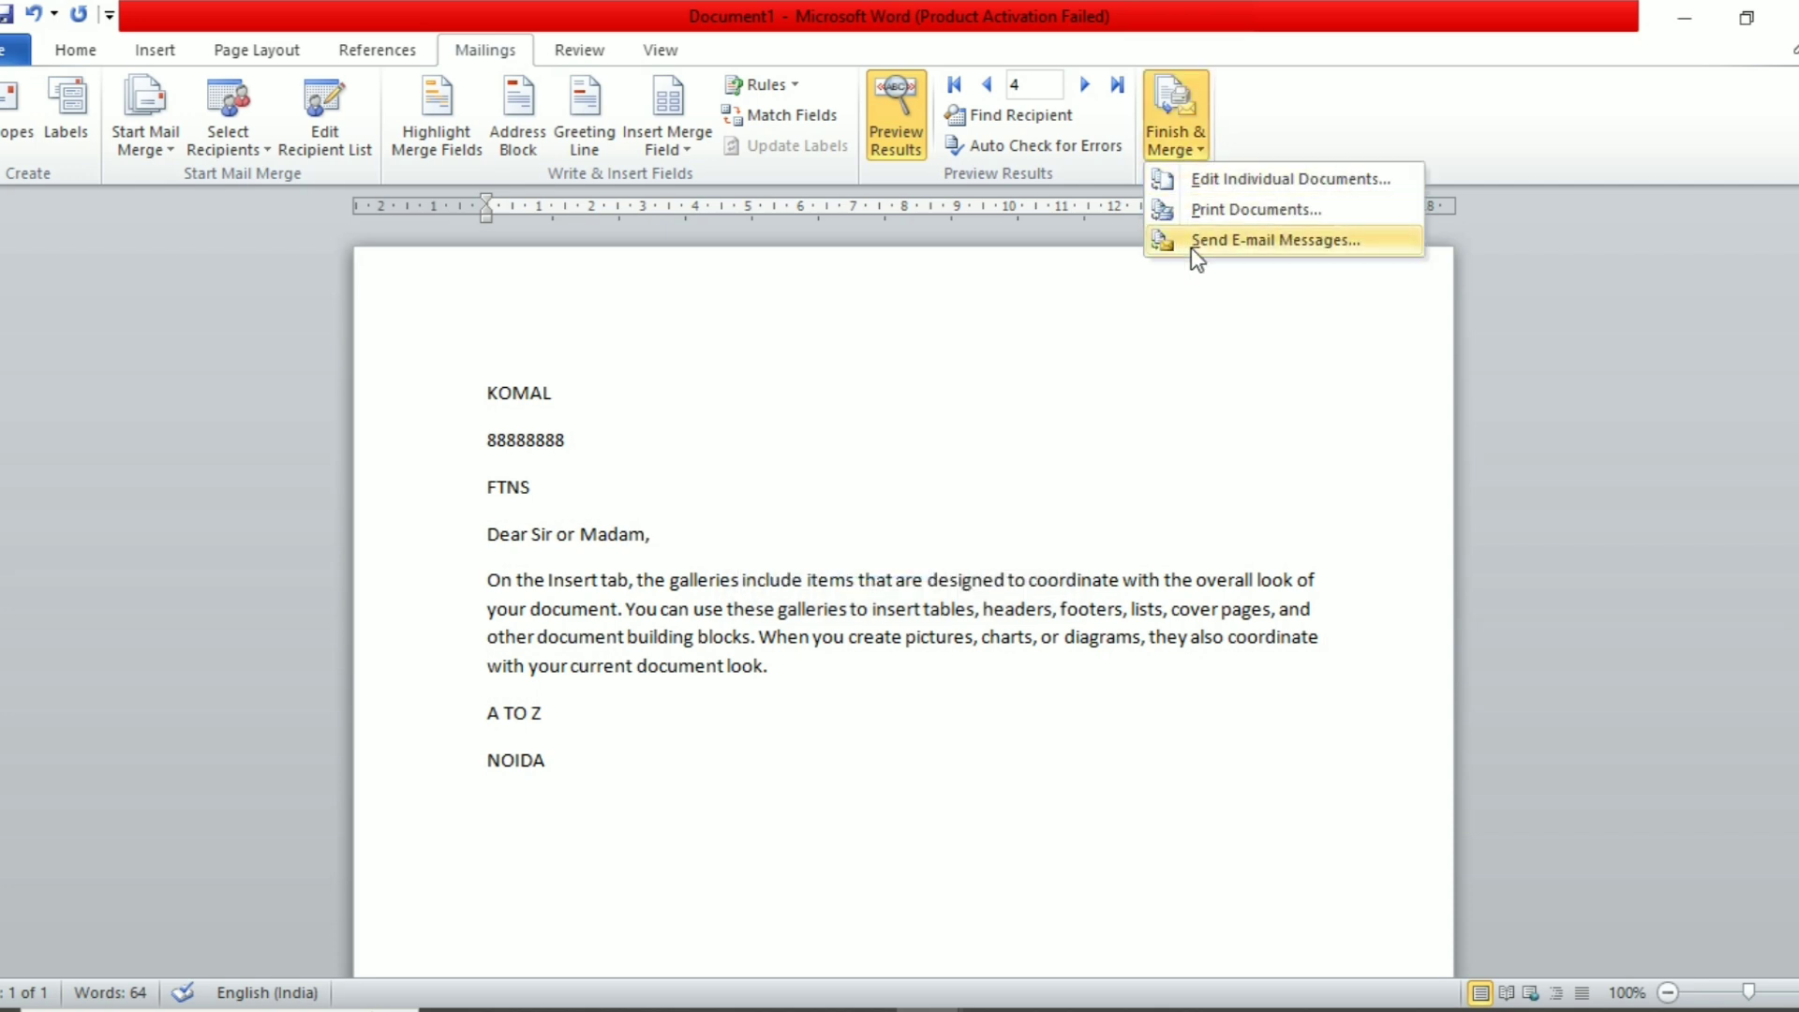
pyautogui.click(1190, 251)
pyautogui.click(858, 393)
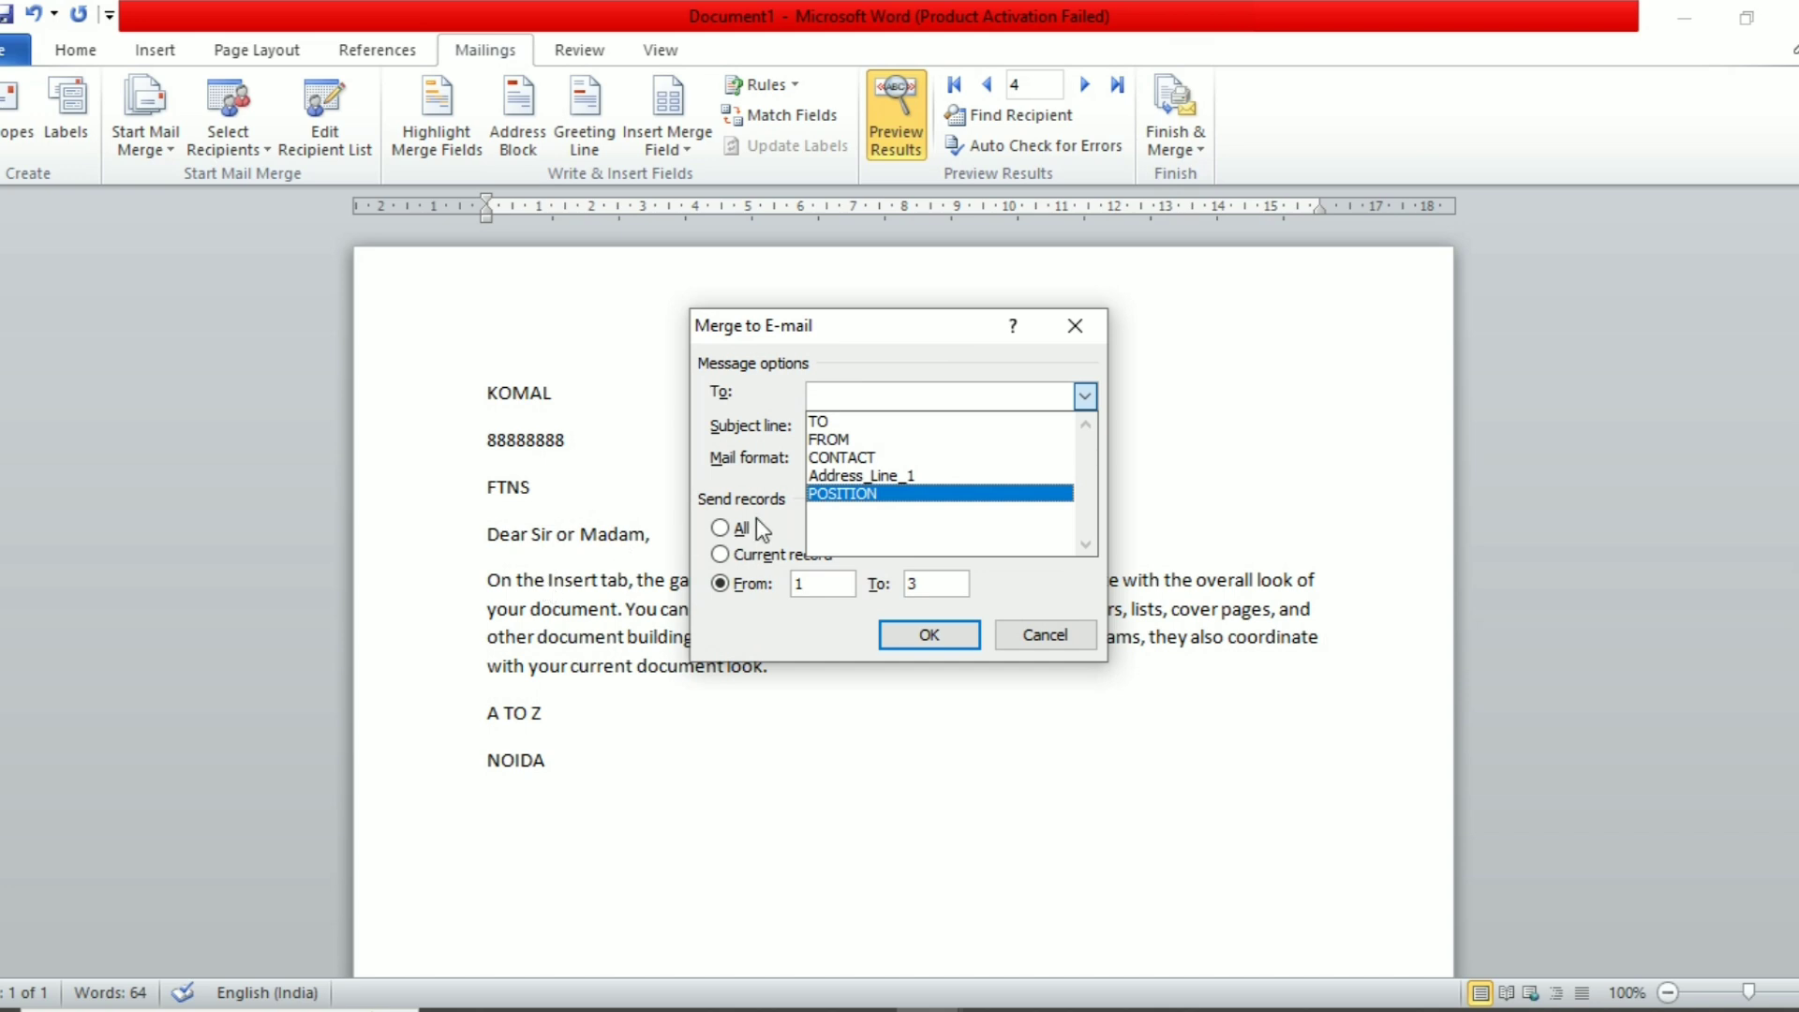
pyautogui.click(1027, 628)
pyautogui.click(1027, 628)
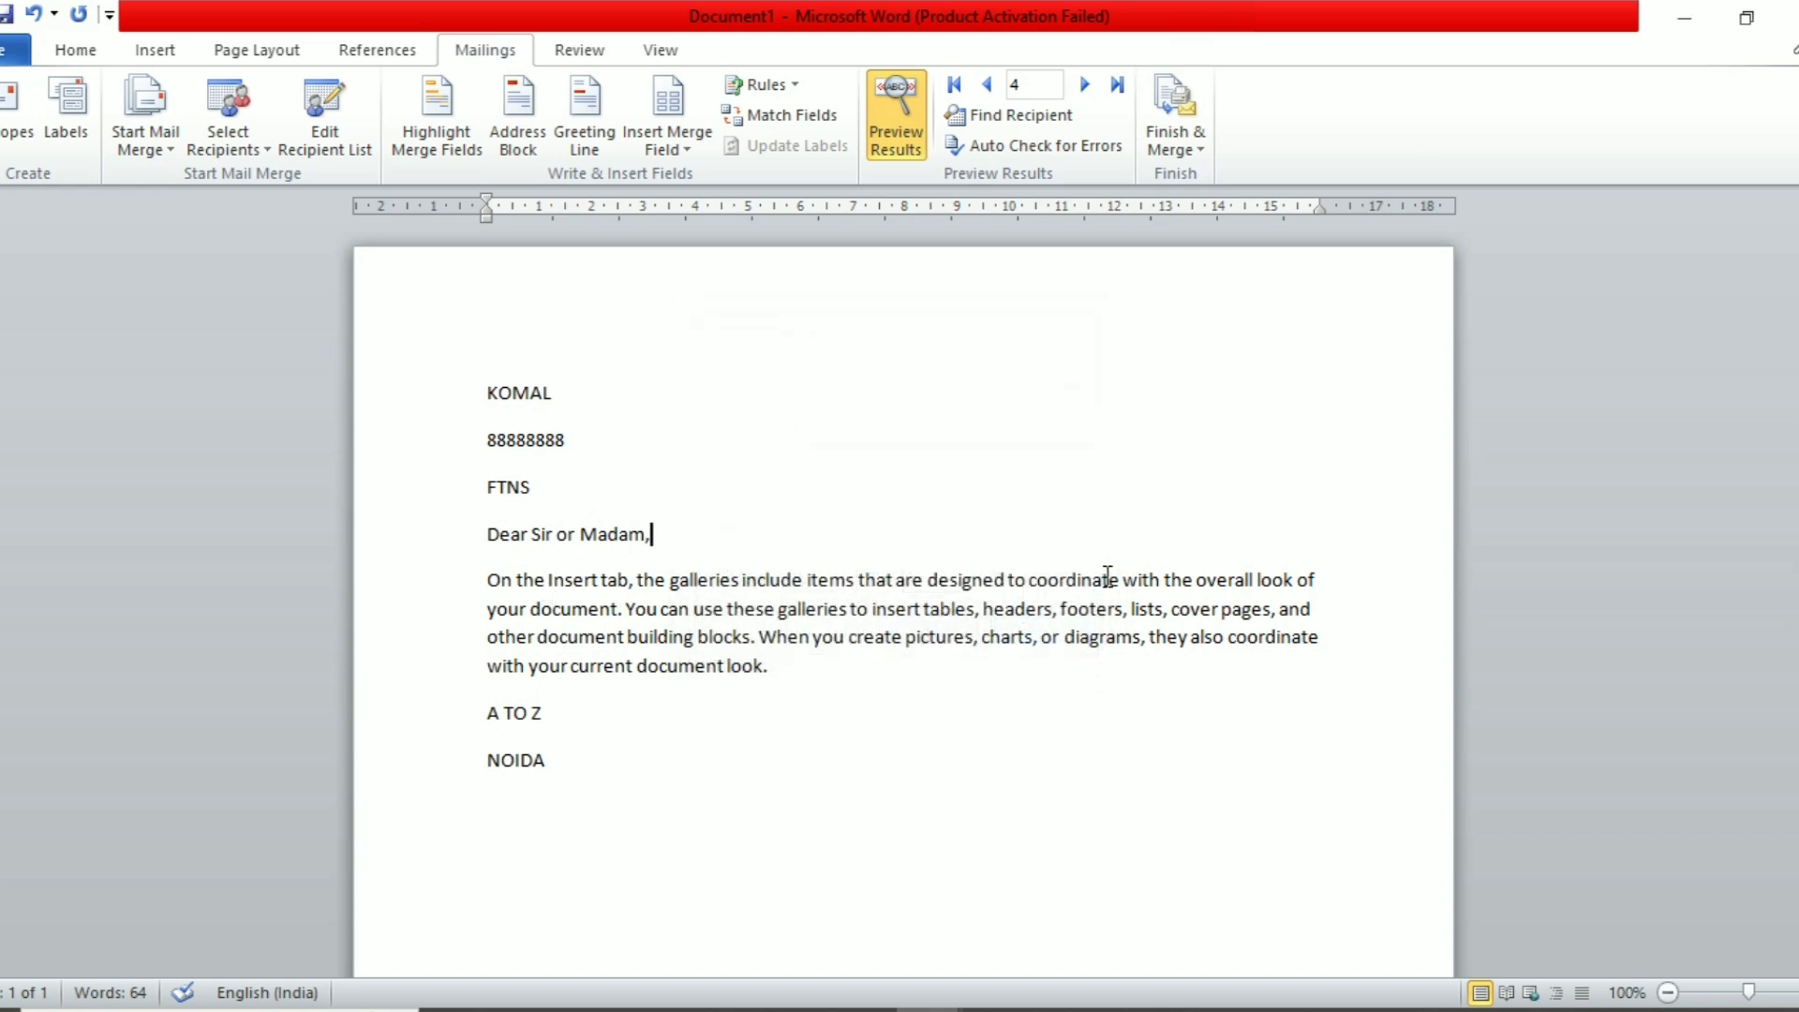
# Start the Step by Step Mail Merge Wizard and advance from recipient selection through letter writing to the letter preview.
pyautogui.click(171, 132)
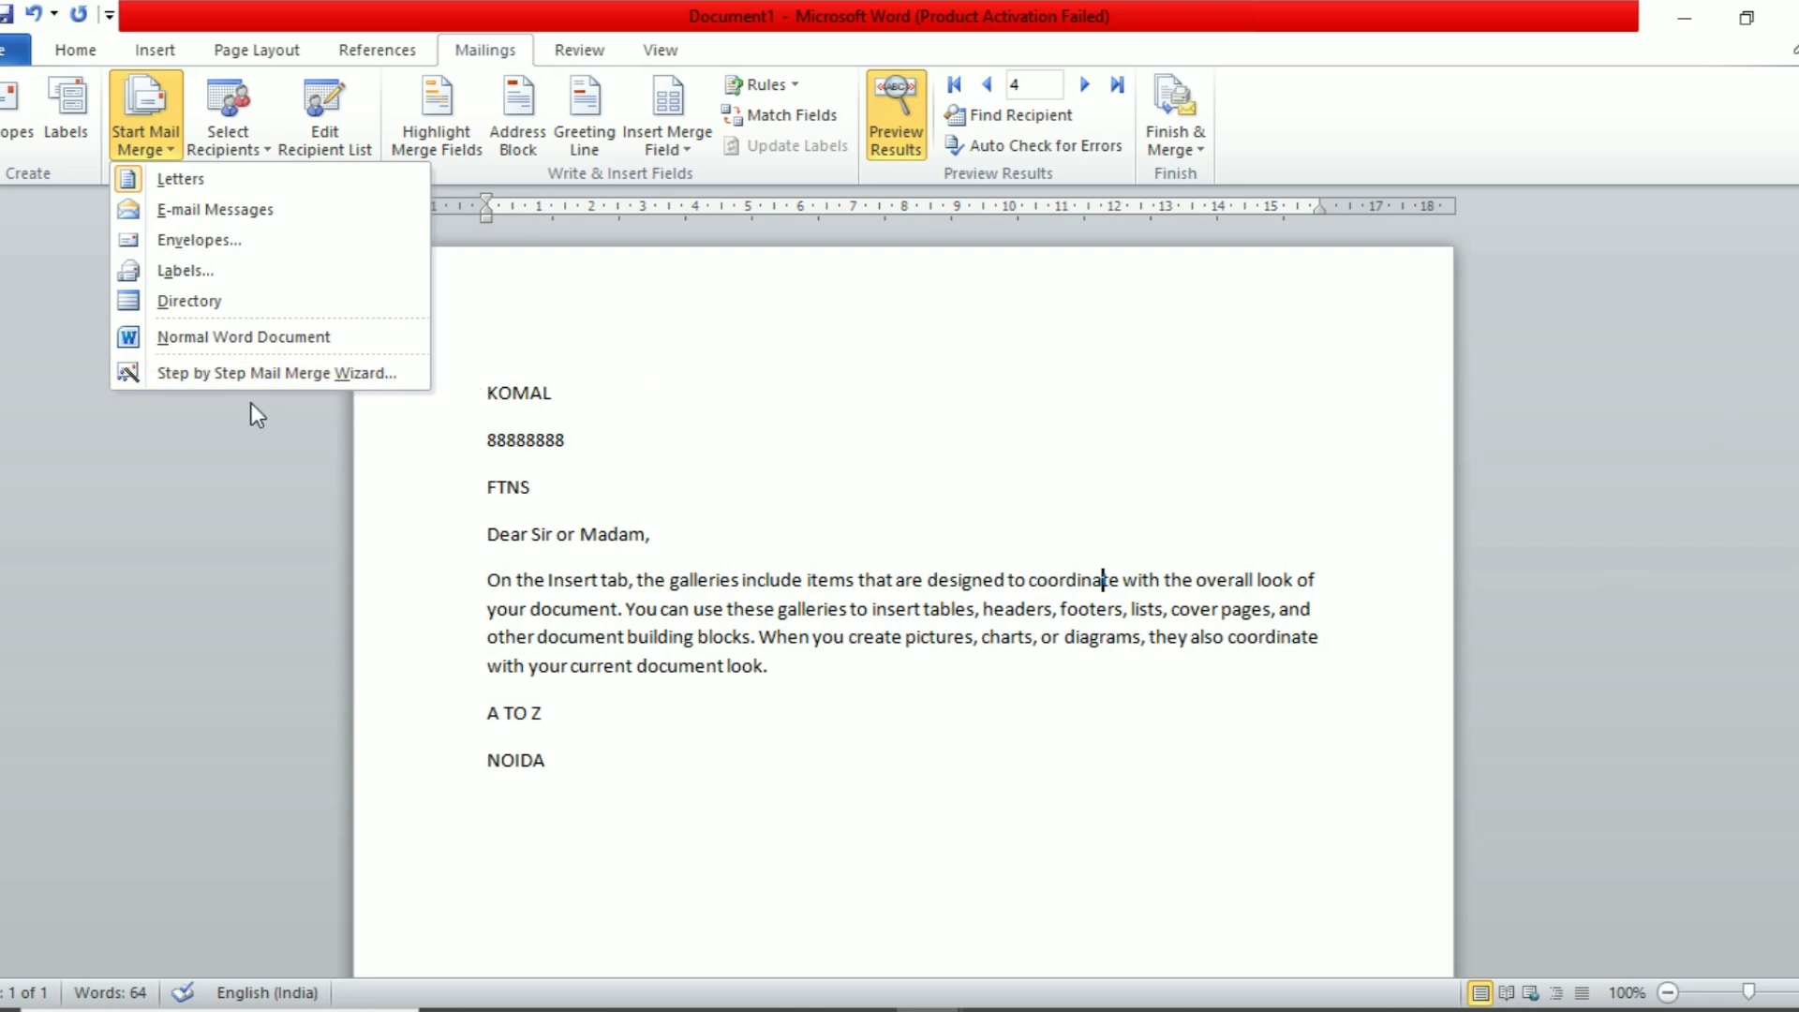
pyautogui.click(214, 374)
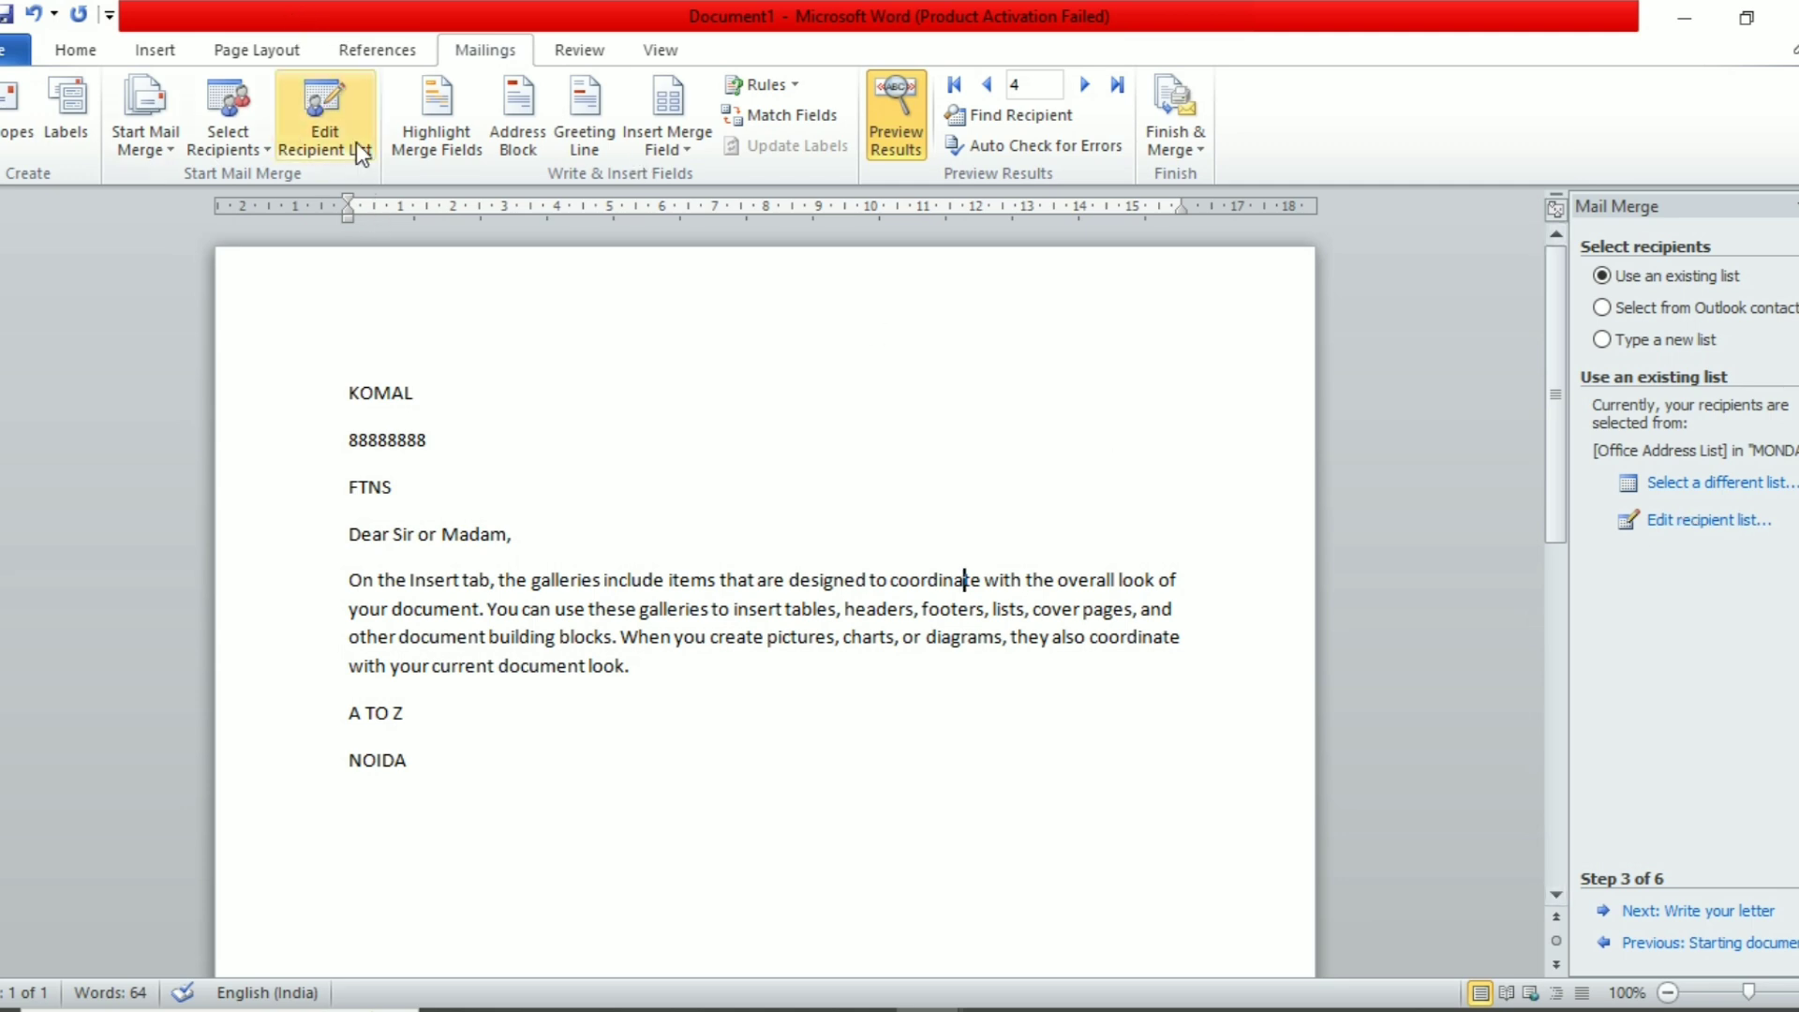
pyautogui.click(1688, 913)
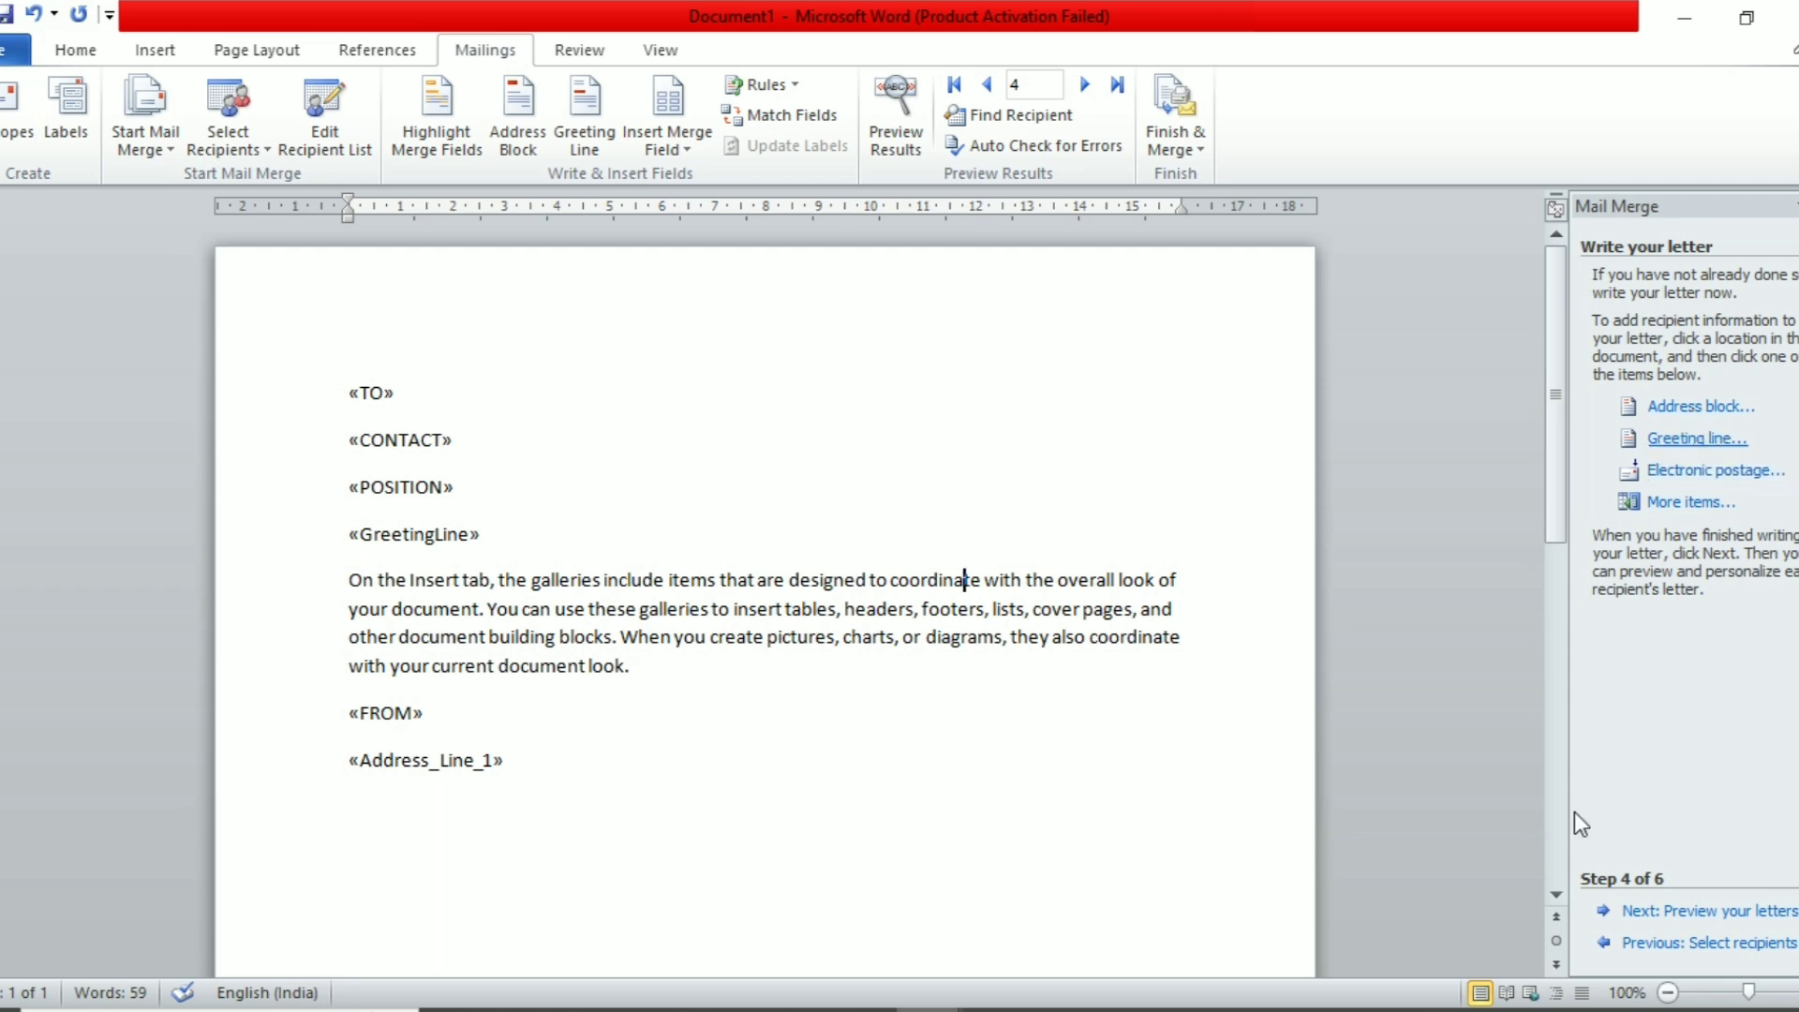
pyautogui.click(1696, 912)
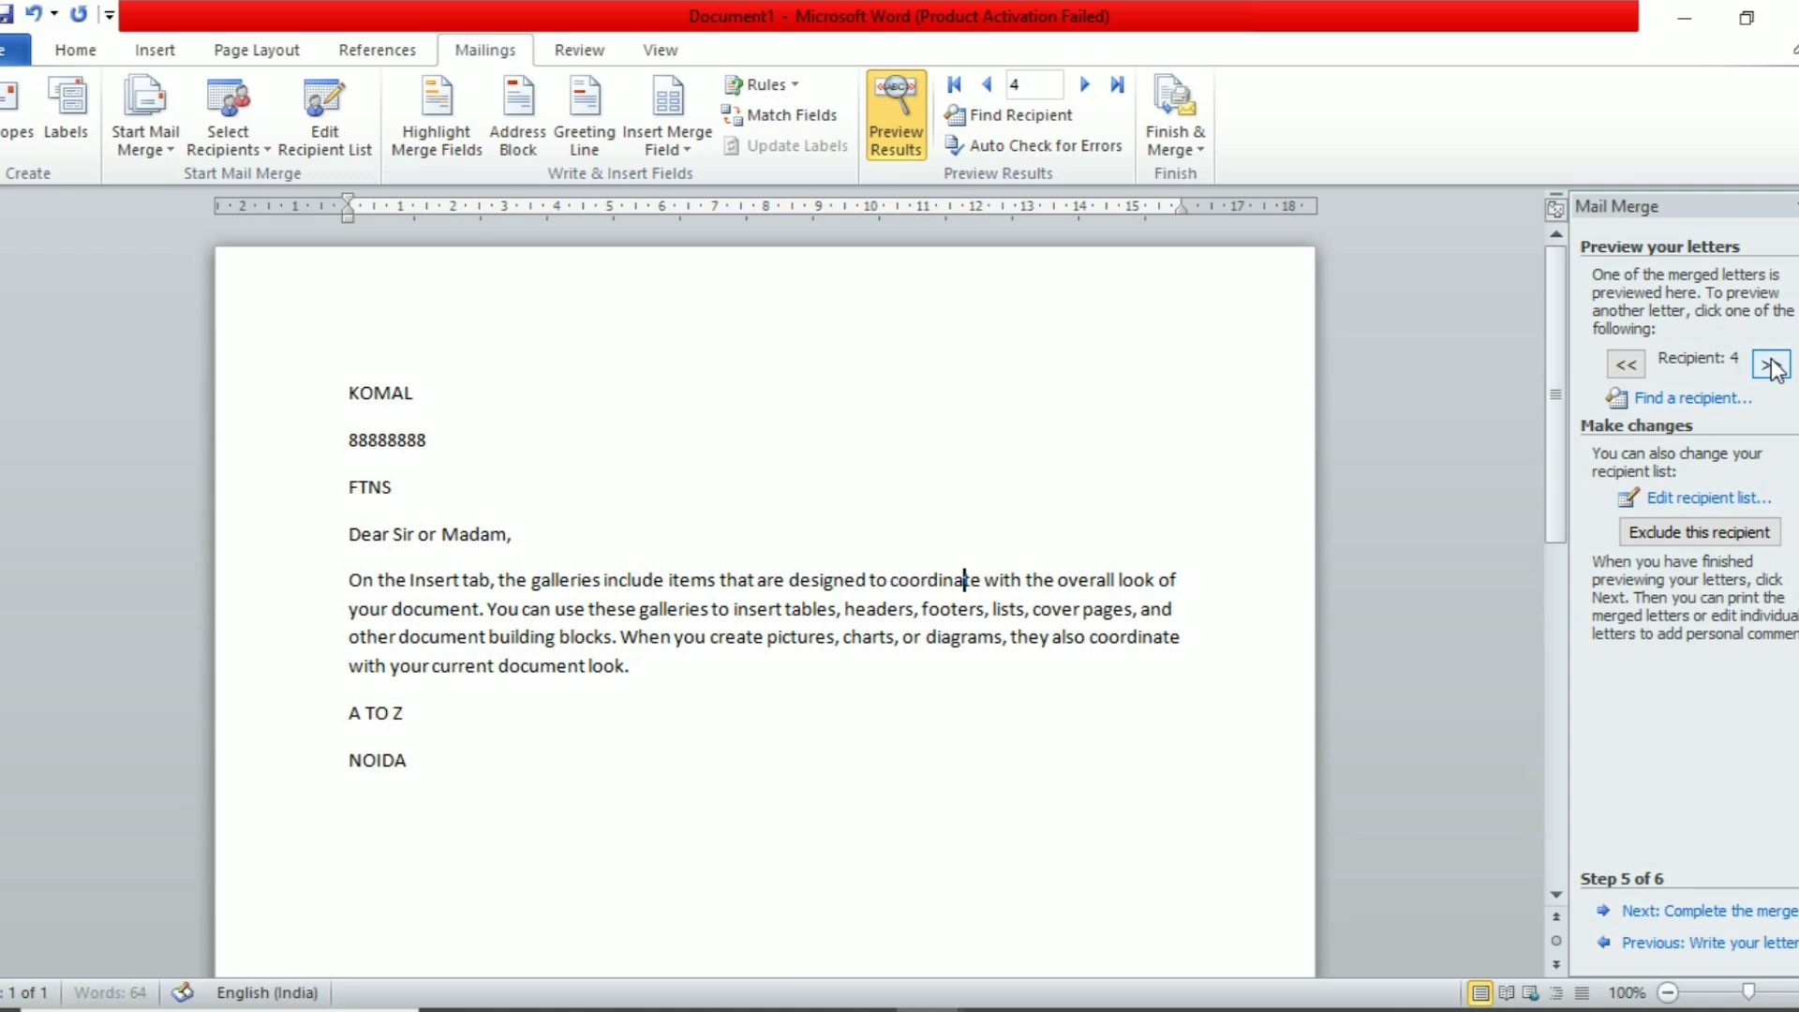
# Go back through the previewed letters to recipient 1 and advance the wizard to completing the merge.
pyautogui.click(1632, 365)
pyautogui.click(1632, 365)
pyautogui.click(1632, 366)
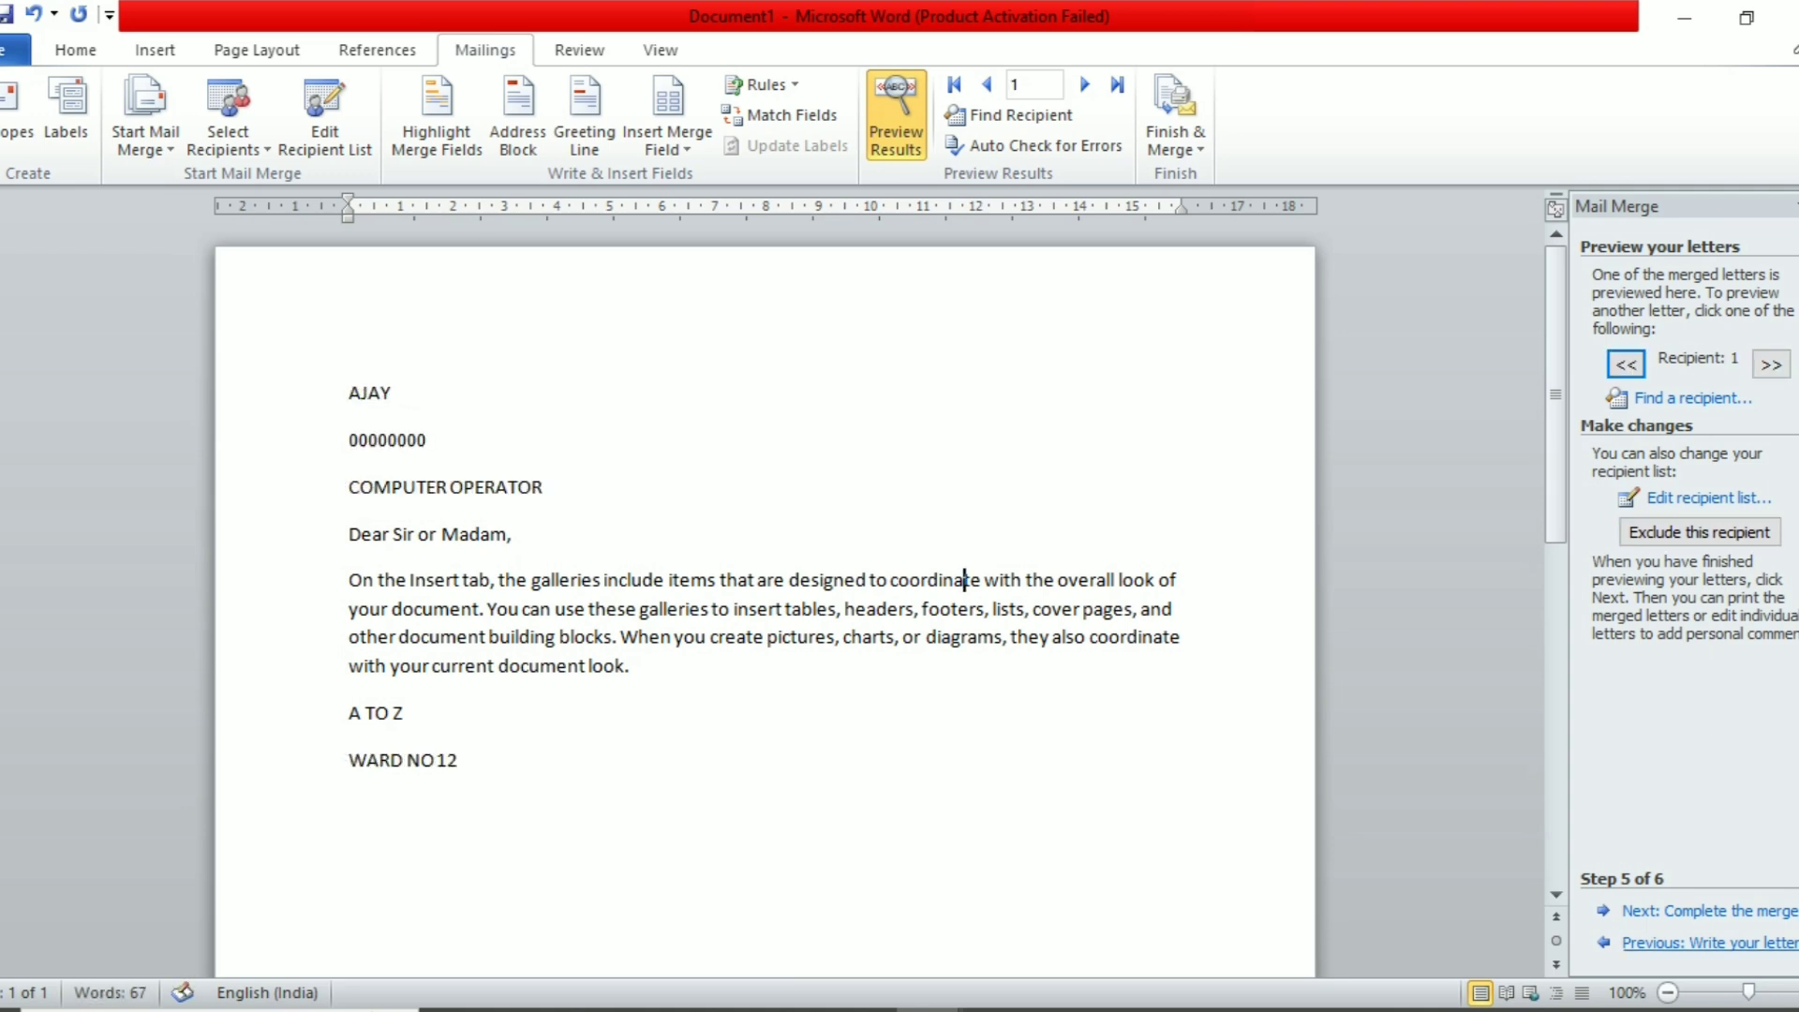
pyautogui.click(1737, 911)
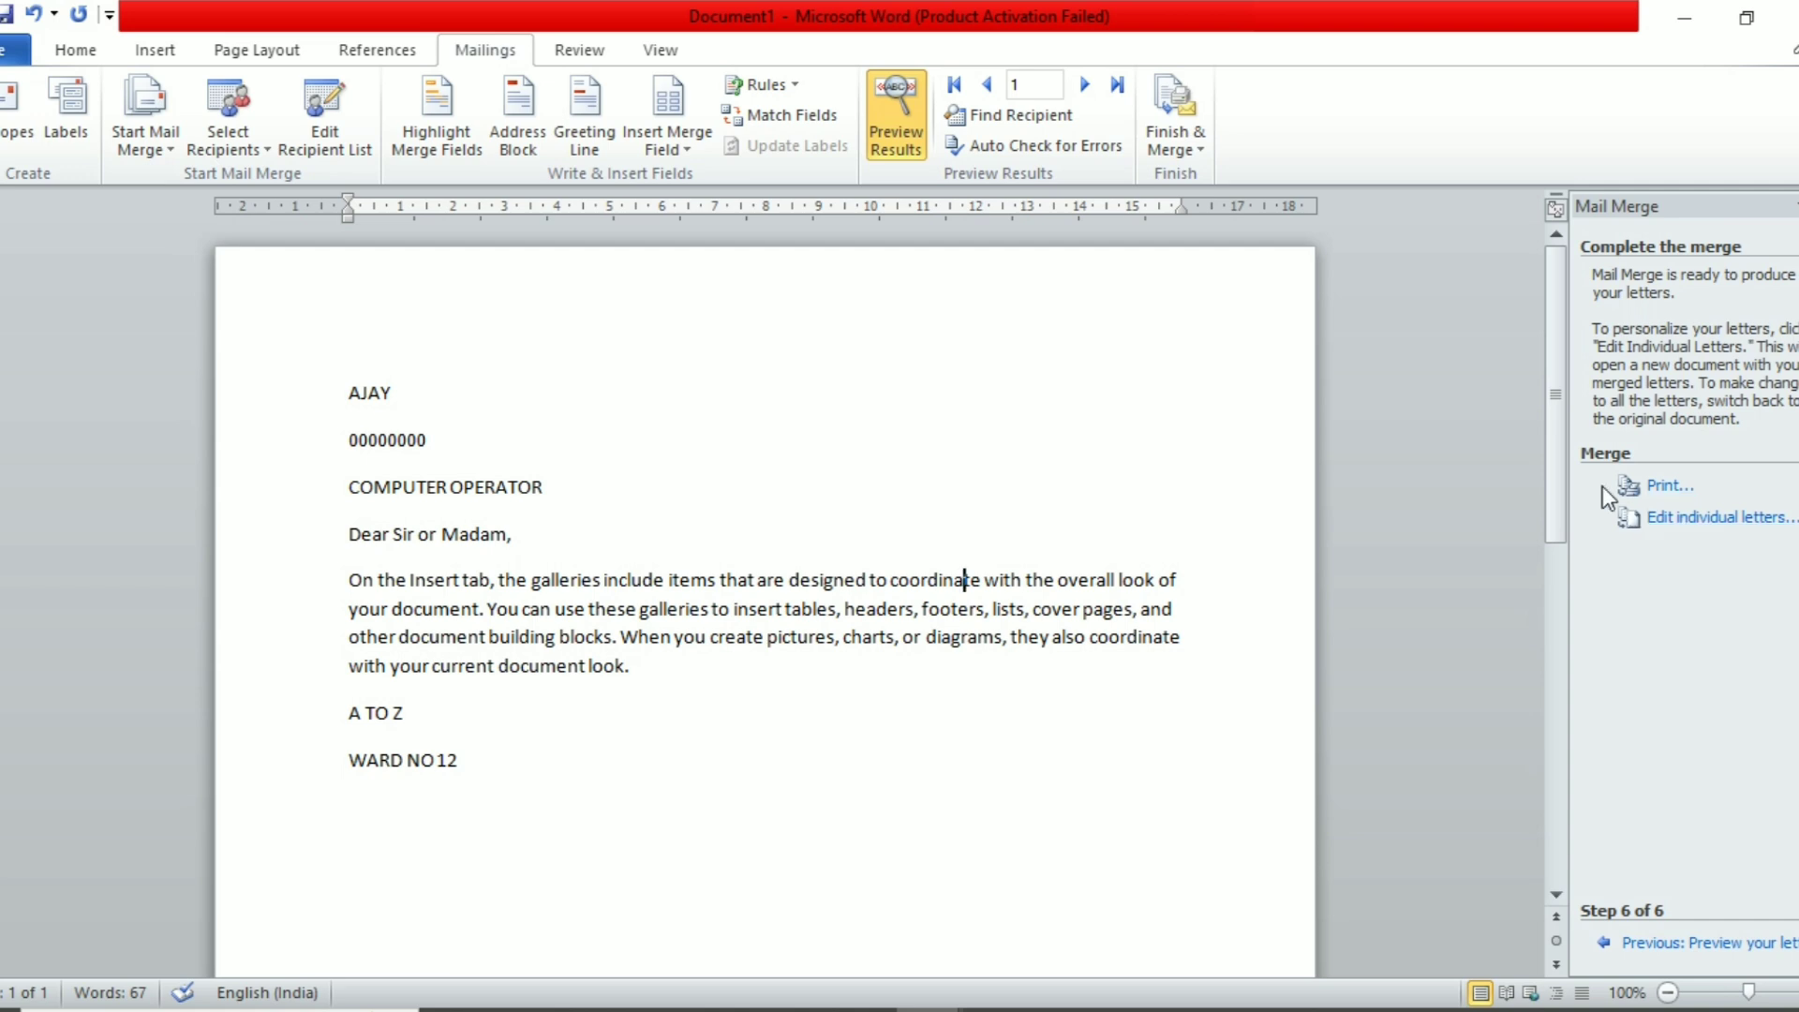
pyautogui.click(82, 53)
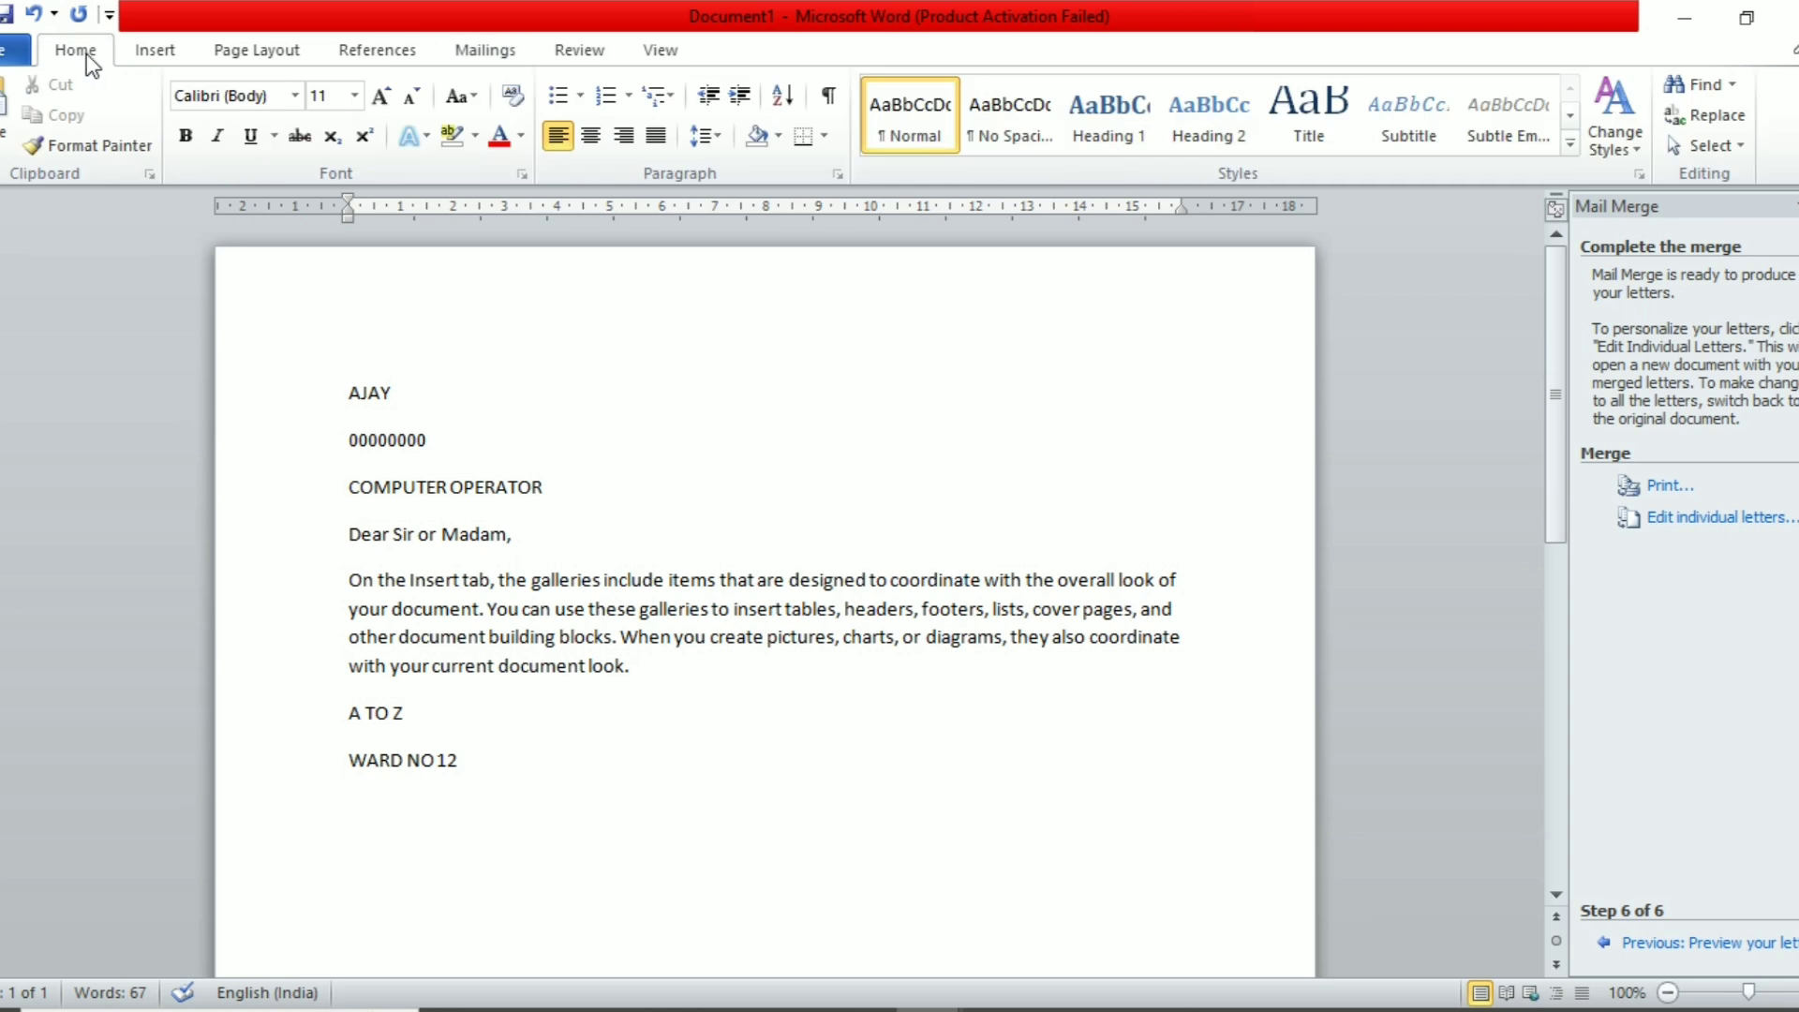
pyautogui.click(186, 53)
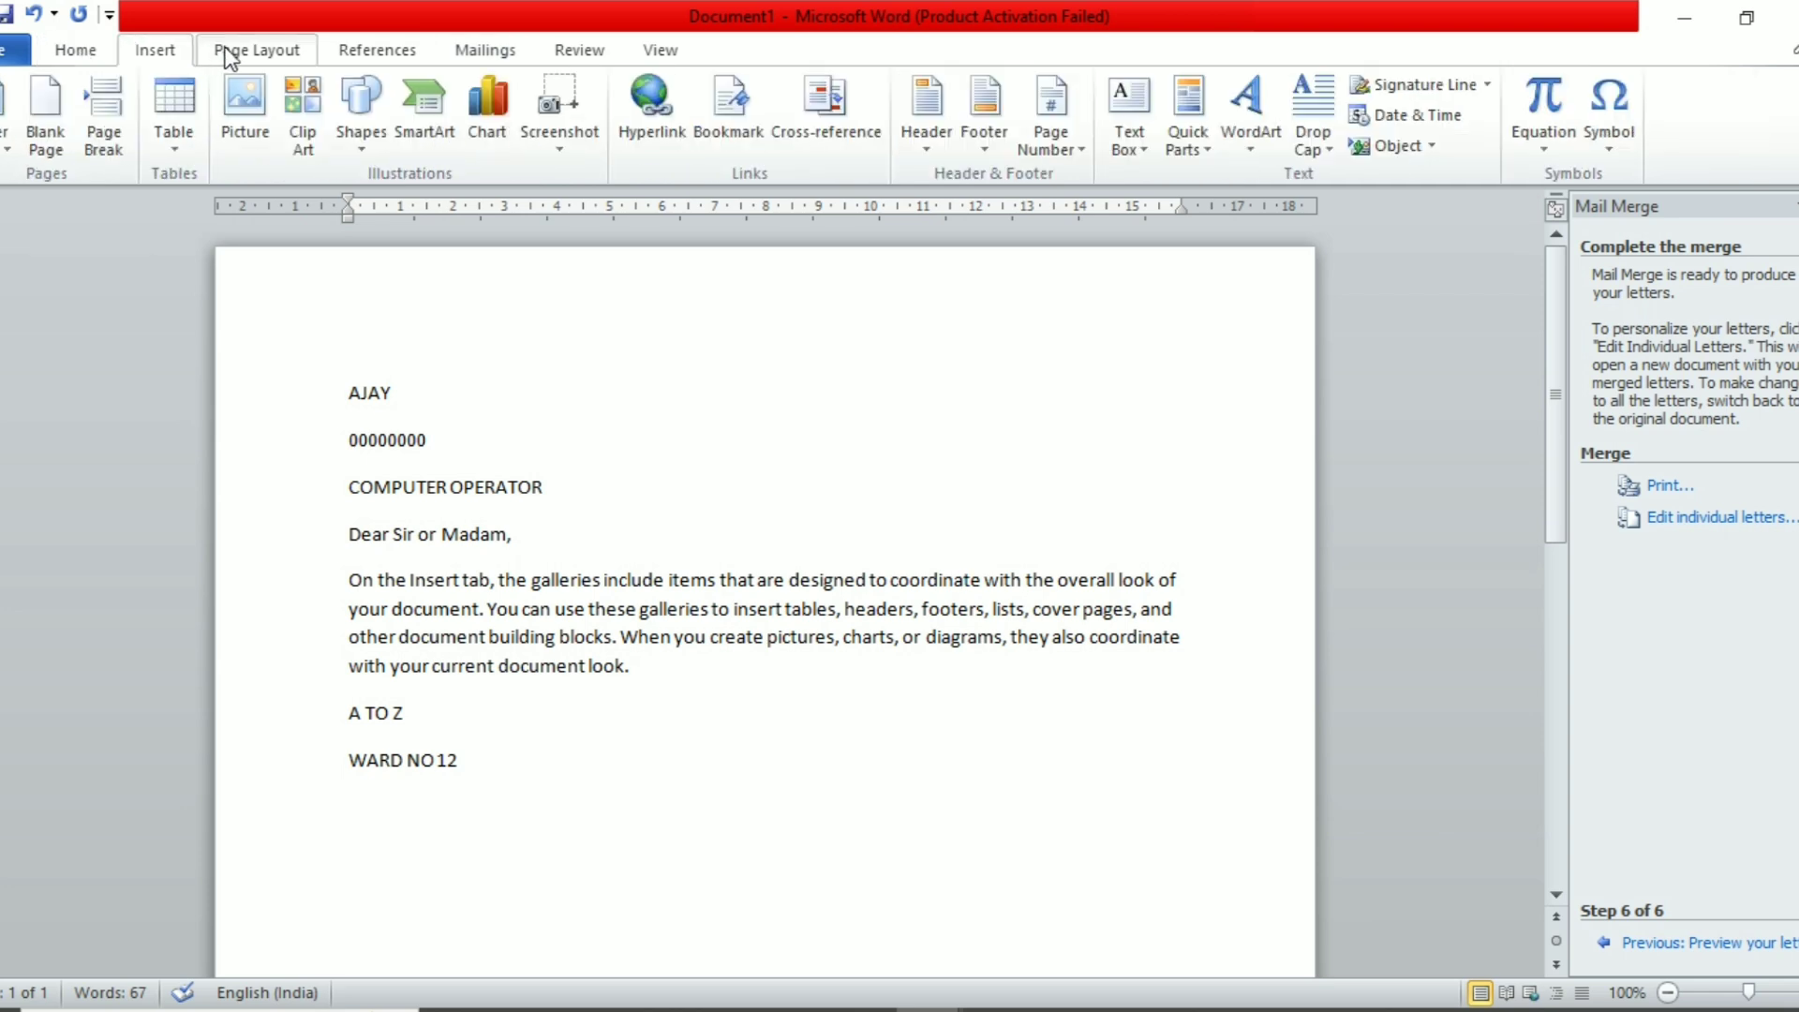
pyautogui.click(239, 52)
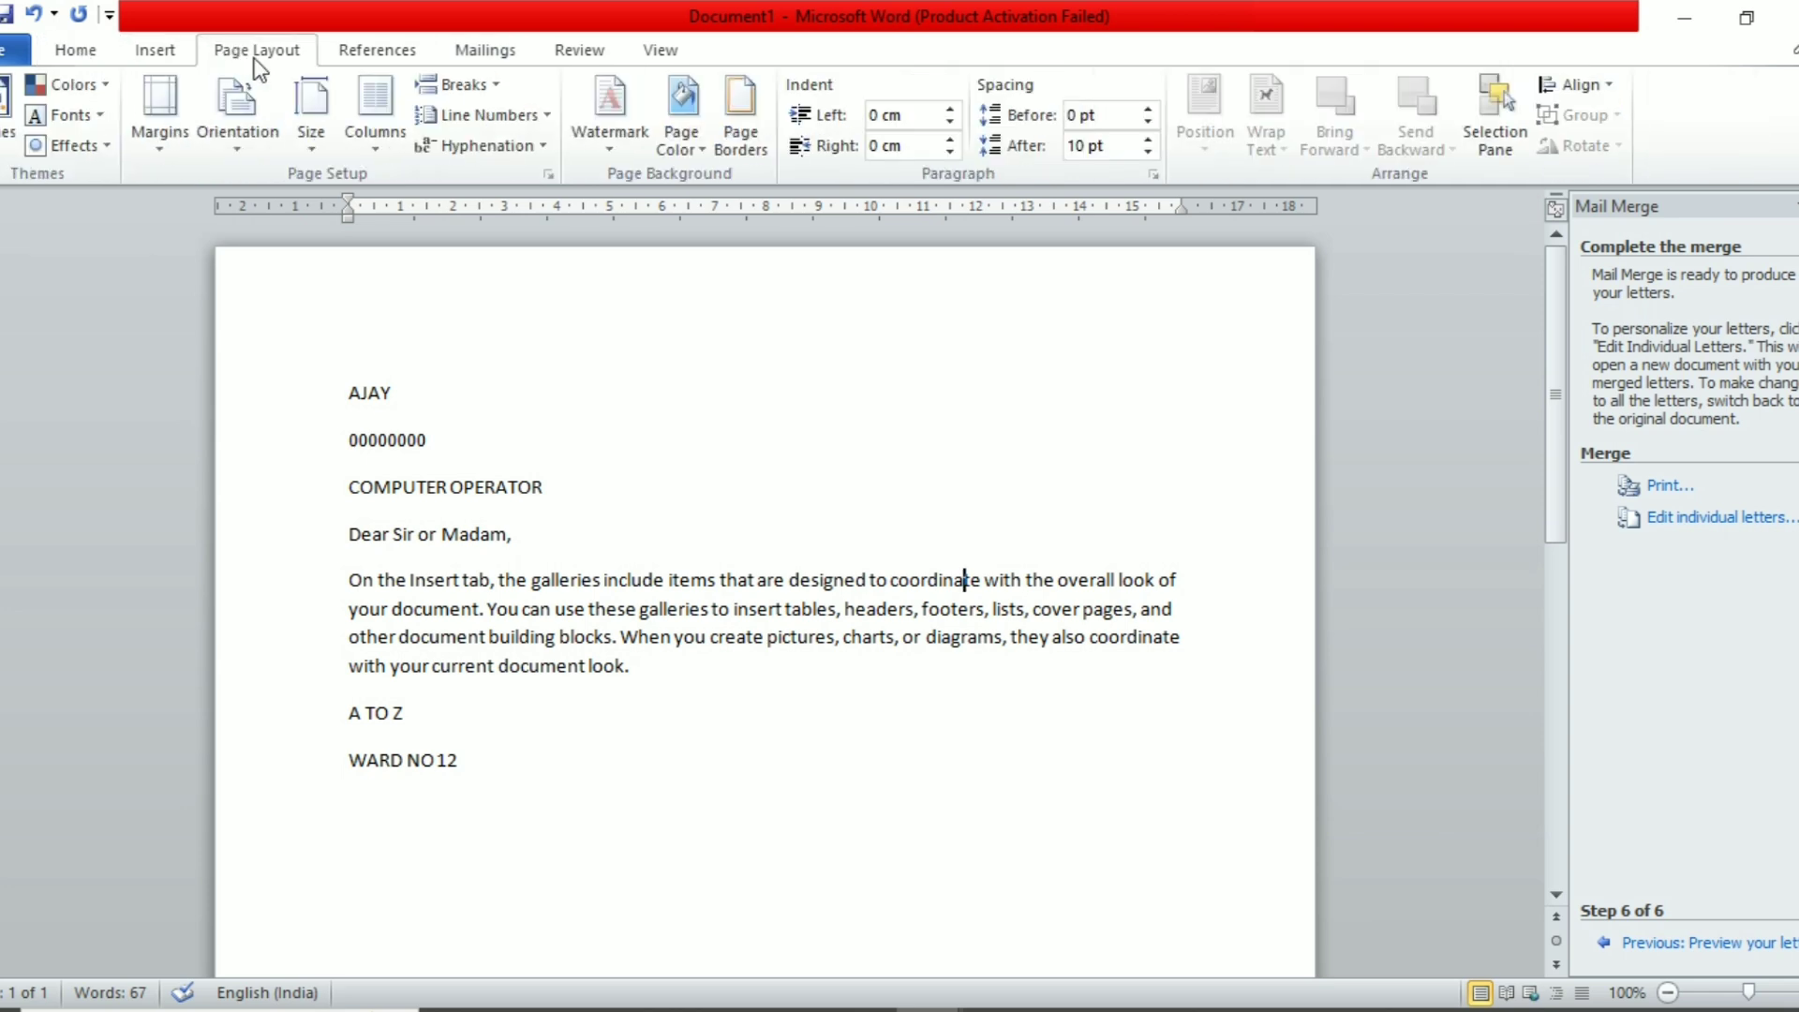
pyautogui.click(386, 54)
pyautogui.click(469, 51)
pyautogui.click(384, 52)
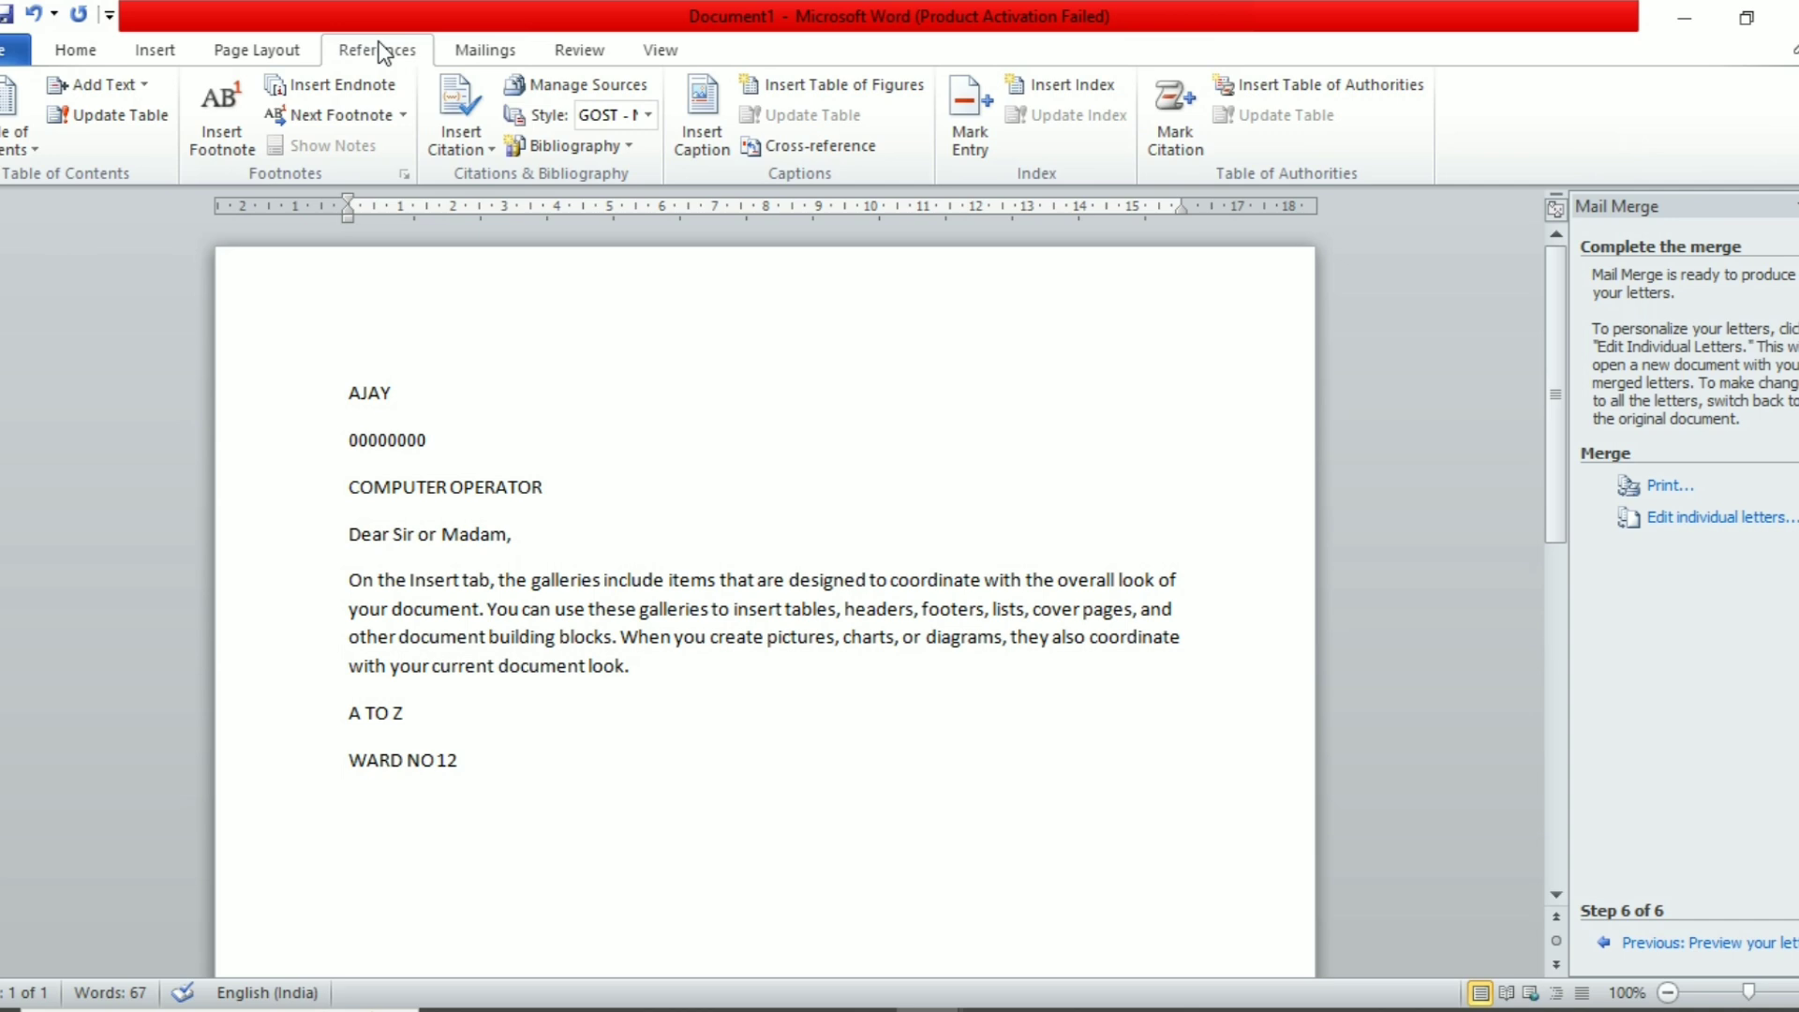
pyautogui.click(223, 58)
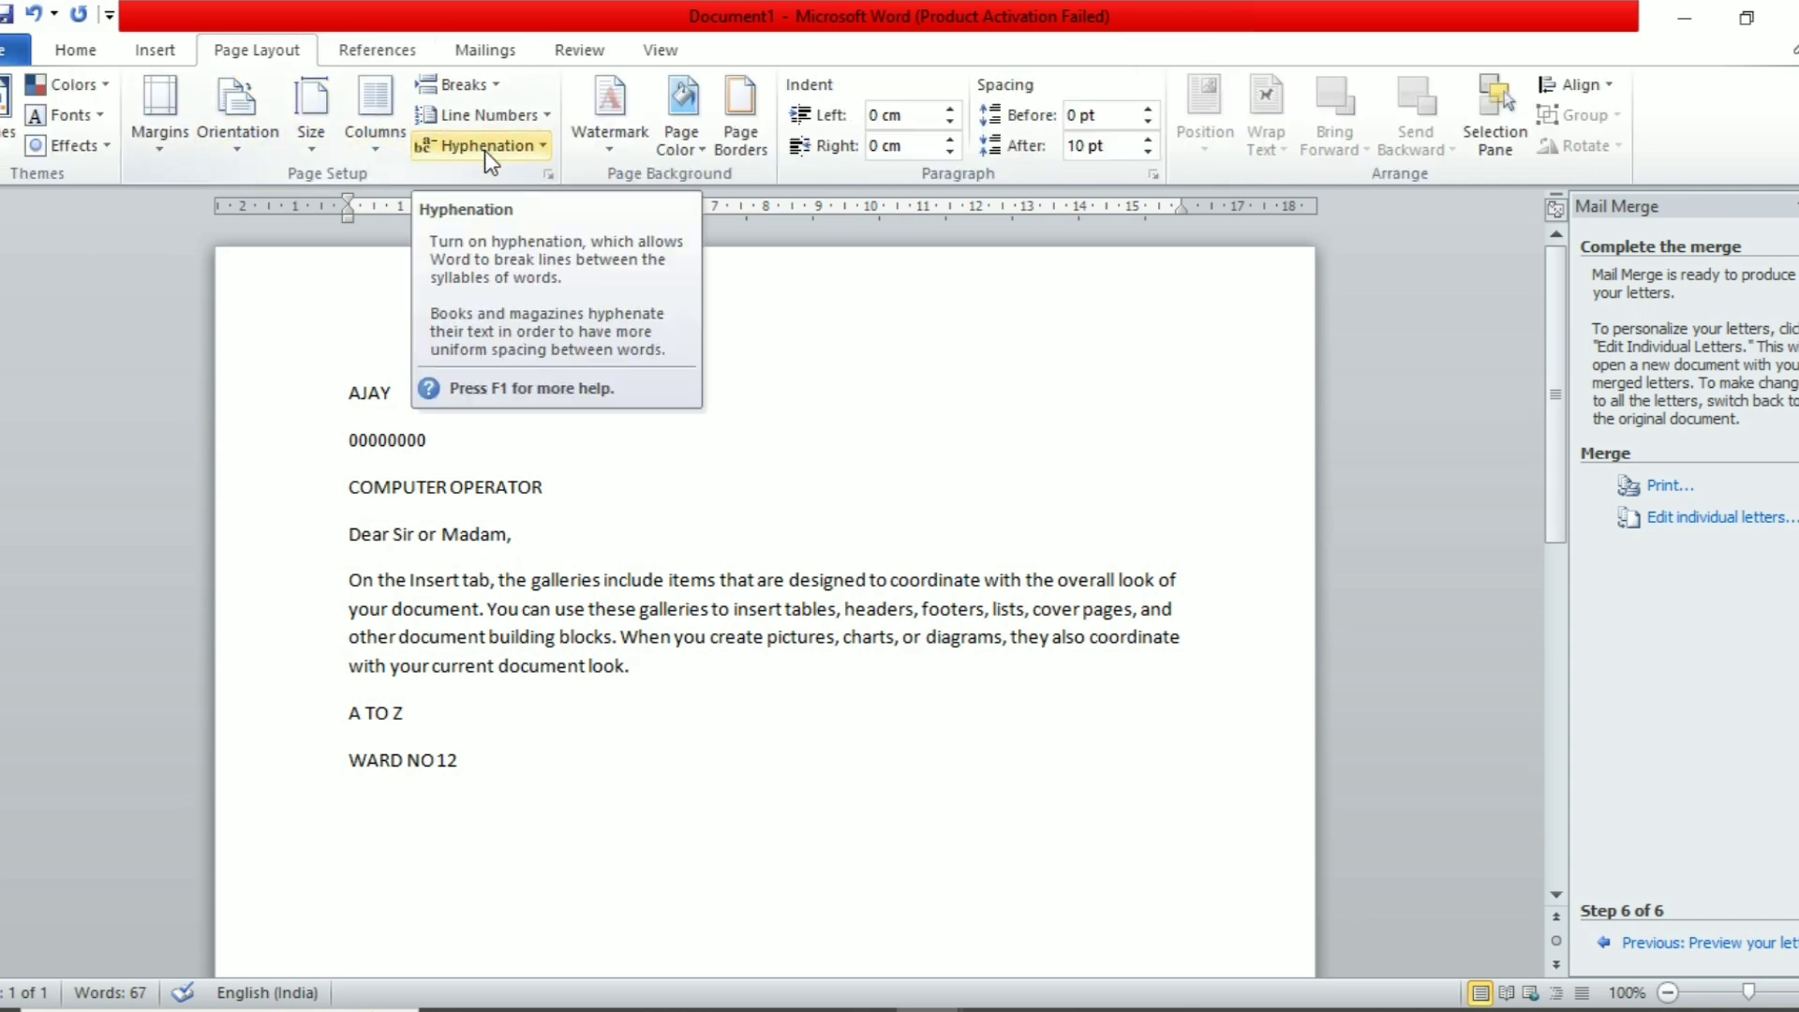